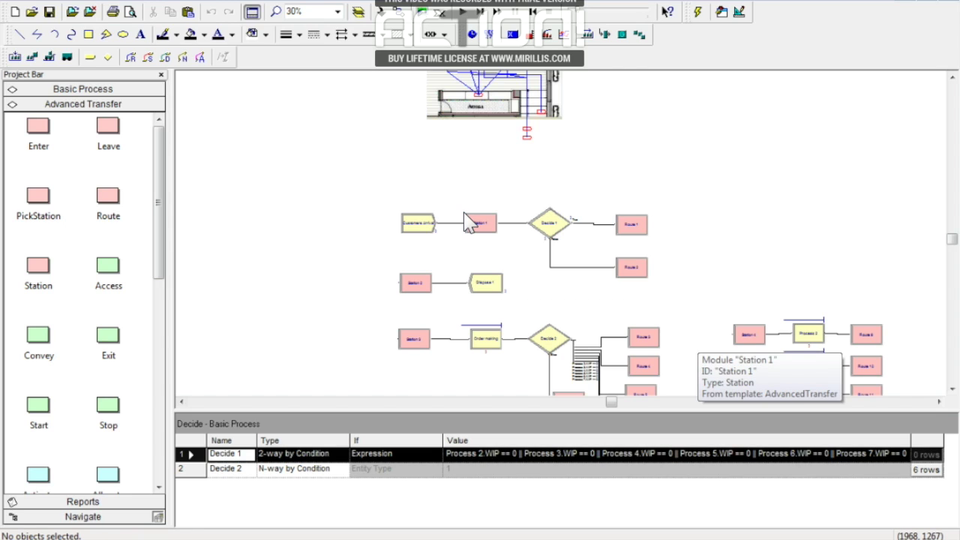
# Browse to the Template folder under Archivos de programa (x86), Rockwell Software, Arena, and select AdvancedTransfer.tpo without attaching it.
pyautogui.click(31, 3)
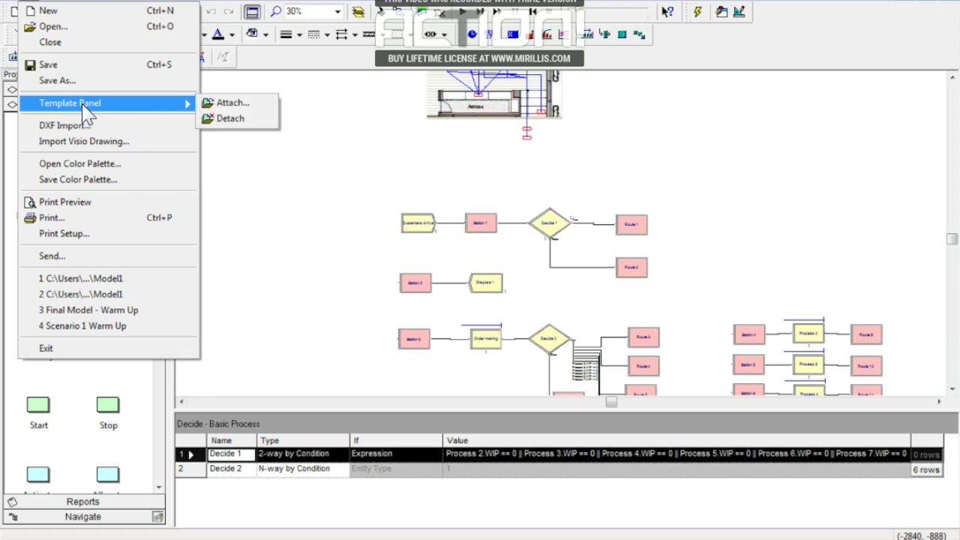
pyautogui.click(222, 103)
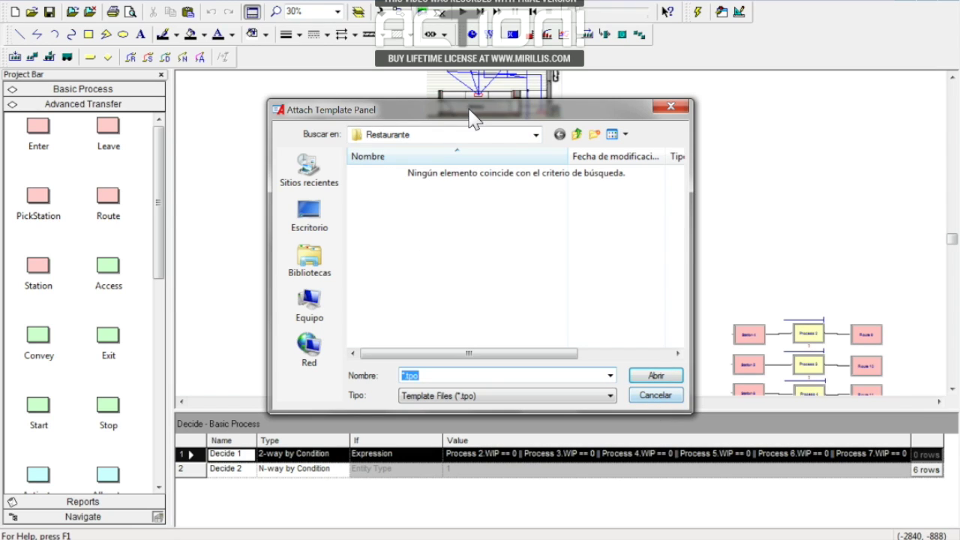
pyautogui.click(536, 136)
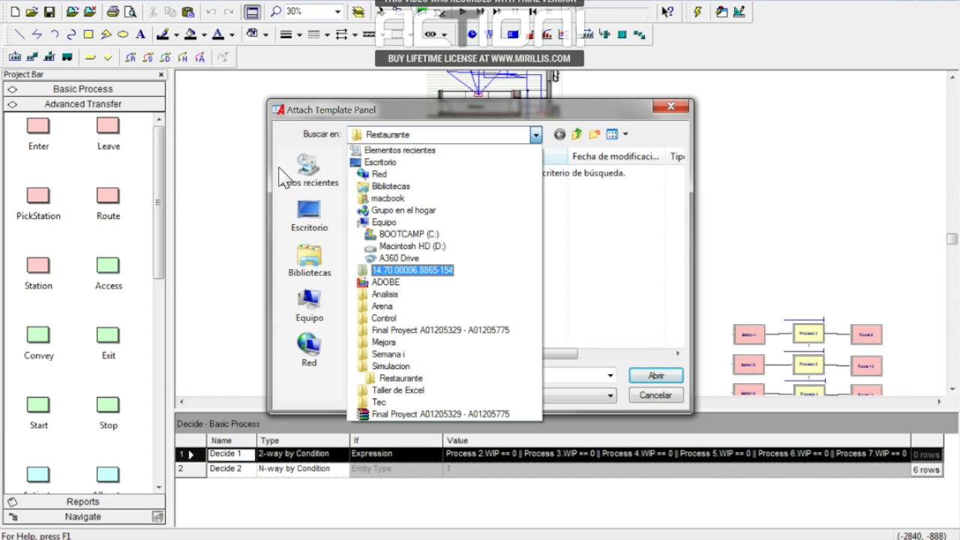
pyautogui.click(412, 236)
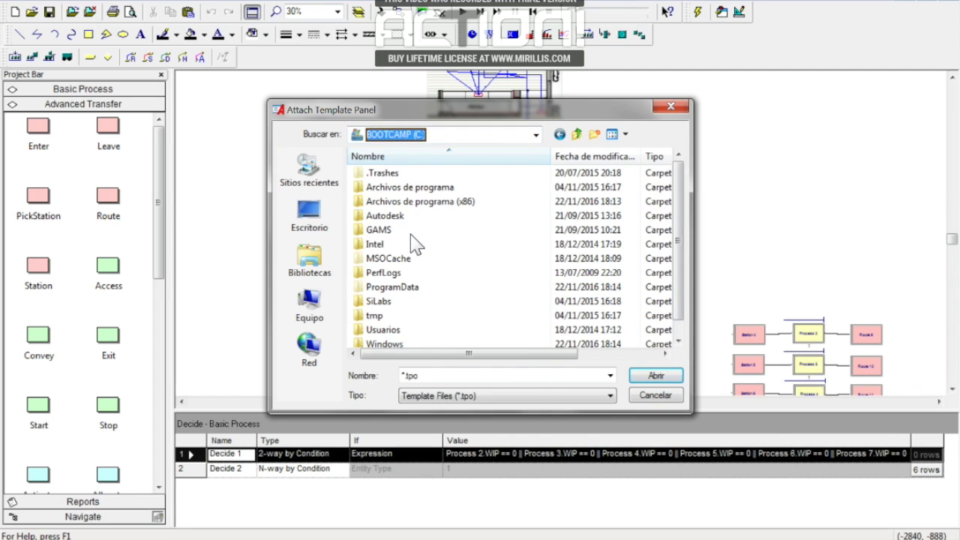
pyautogui.doubleClick(434, 202)
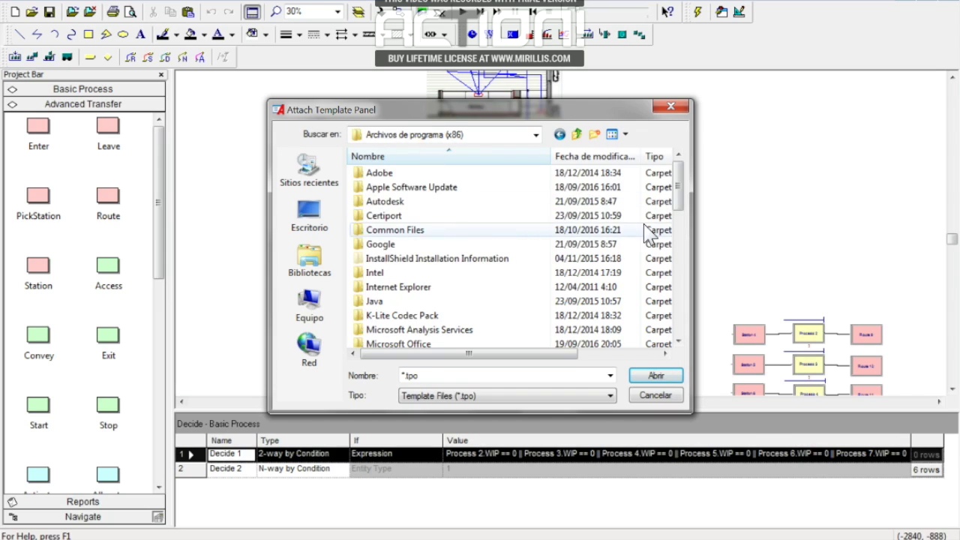
pyautogui.moveTo(679, 198); pyautogui.dragTo(684, 270)
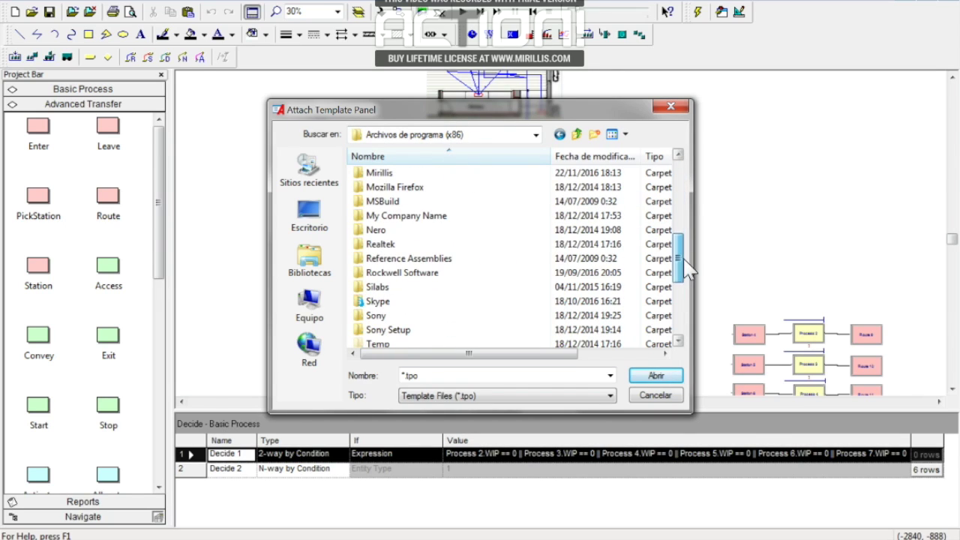
pyautogui.doubleClick(402, 272)
pyautogui.doubleClick(378, 172)
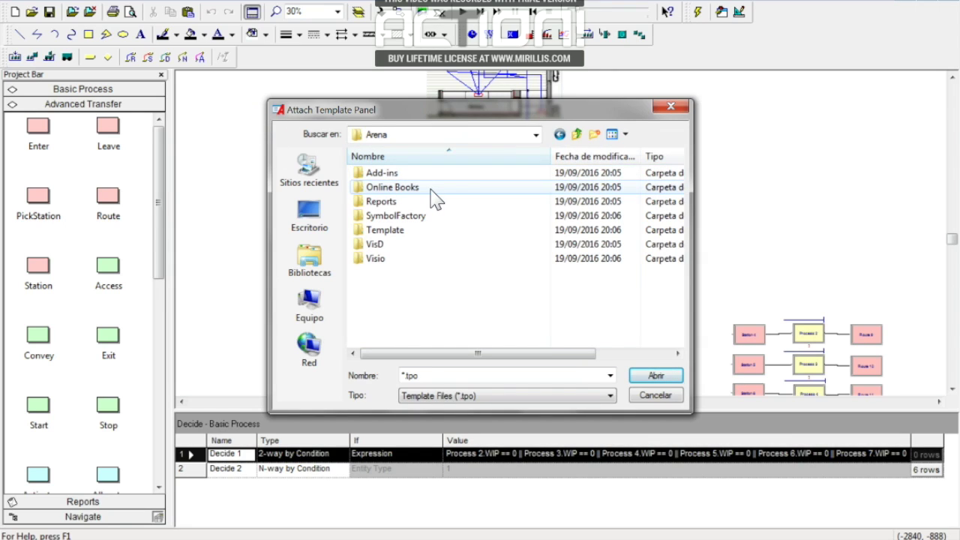
pyautogui.doubleClick(400, 229)
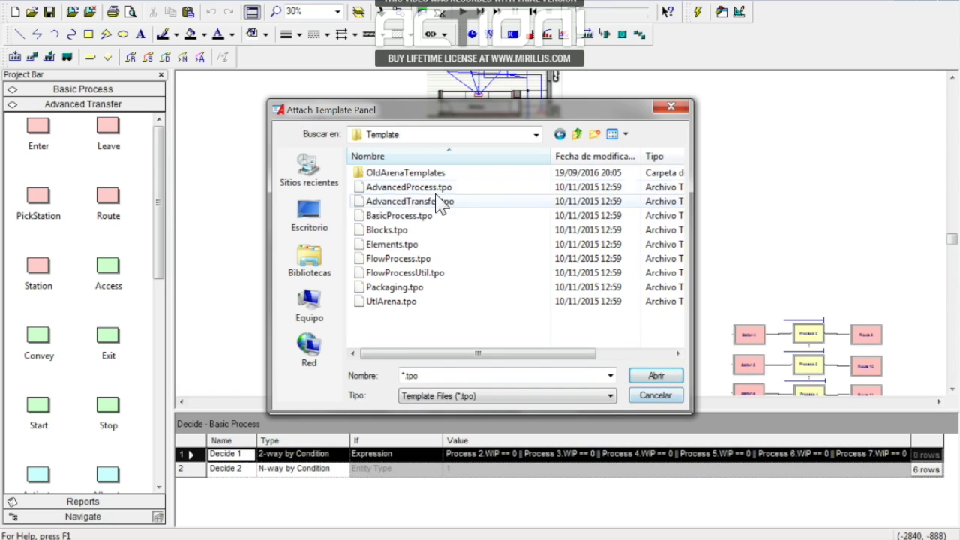
pyautogui.click(389, 206)
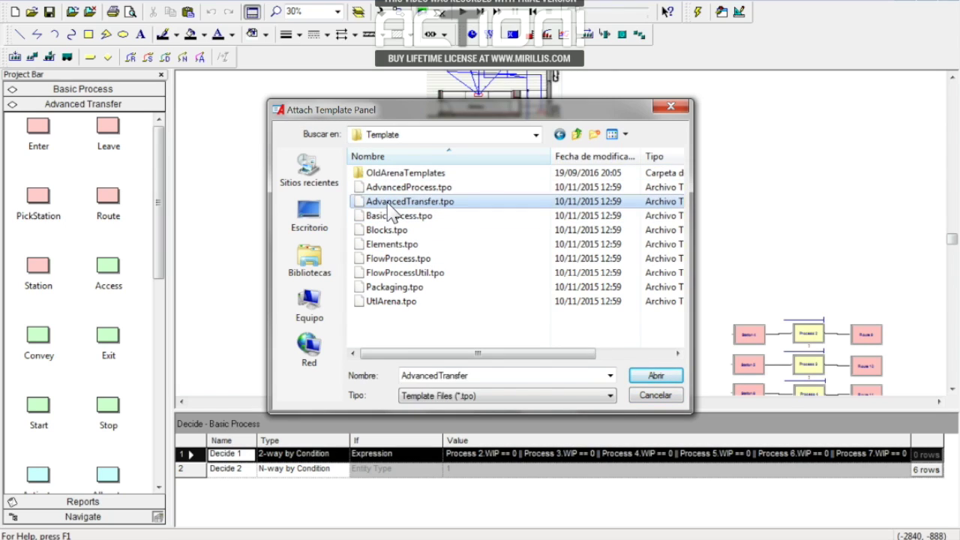
pyautogui.click(651, 397)
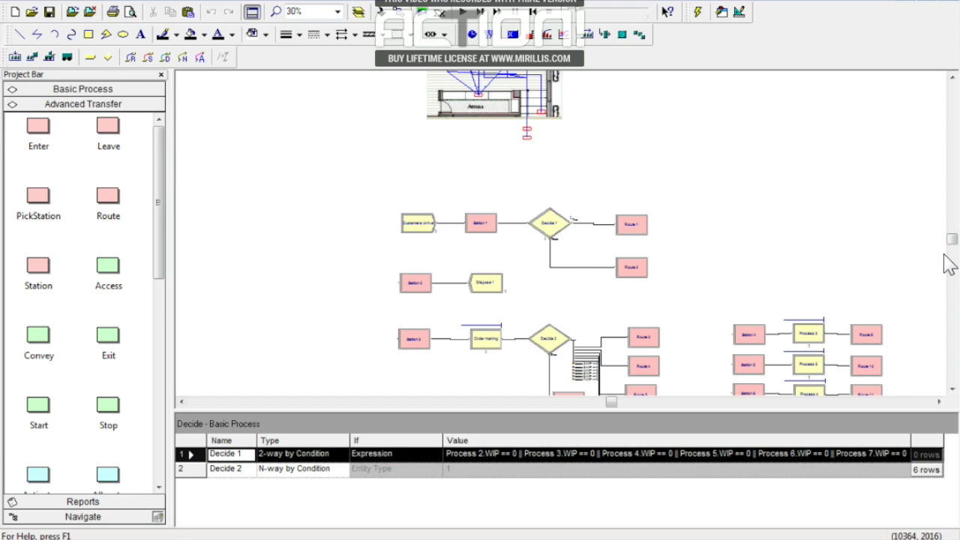
# Examine the finished restaurant model's animated floor plan and the station, decide, process and route flowcharts below it.
pyautogui.moveTo(951, 240); pyautogui.dragTo(951, 235)
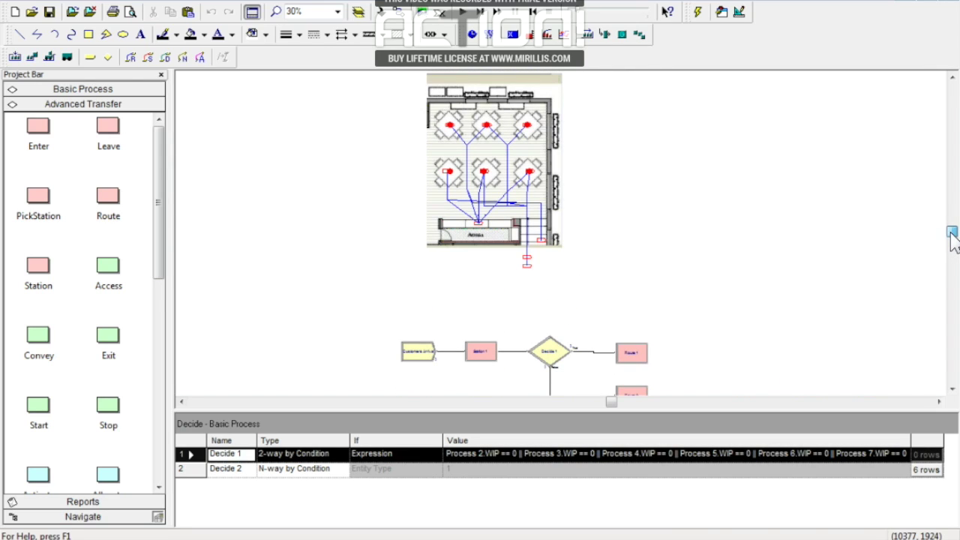
pyautogui.moveTo(951, 235)
pyautogui.mouseDown()
pyautogui.moveTo(951, 244)
pyautogui.moveTo(950, 229)
pyautogui.mouseUp()
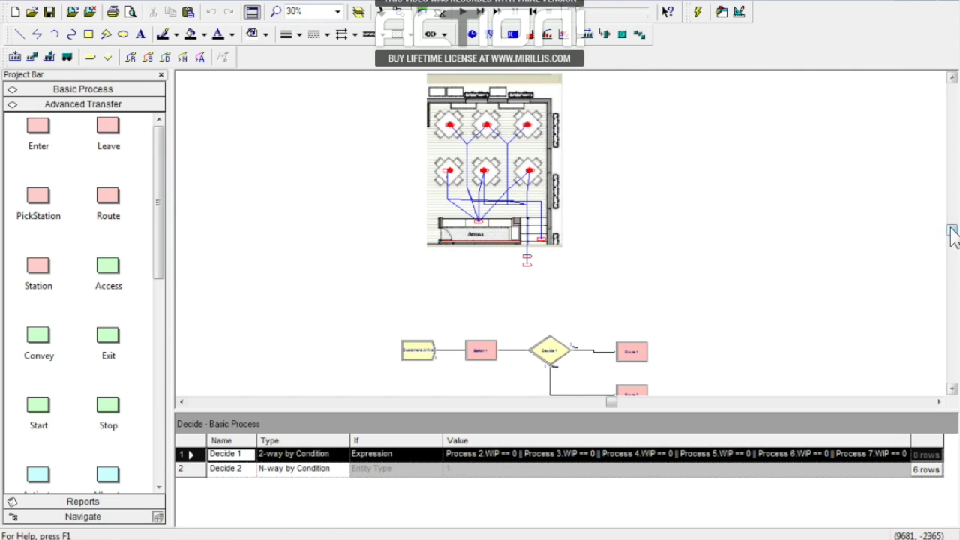
pyautogui.scroll(-2, 953, 234)
pyautogui.scroll(3, 953, 234)
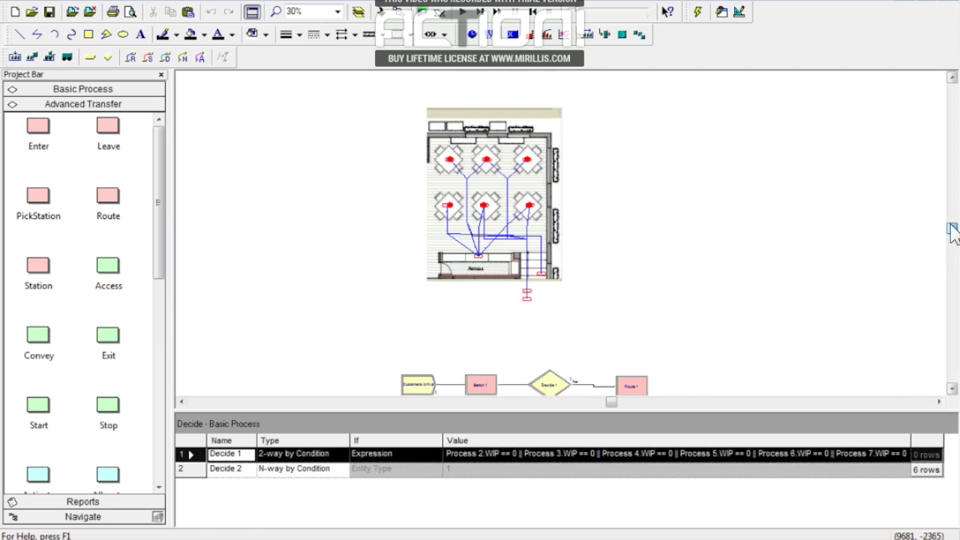
pyautogui.scroll(-1, 952, 234)
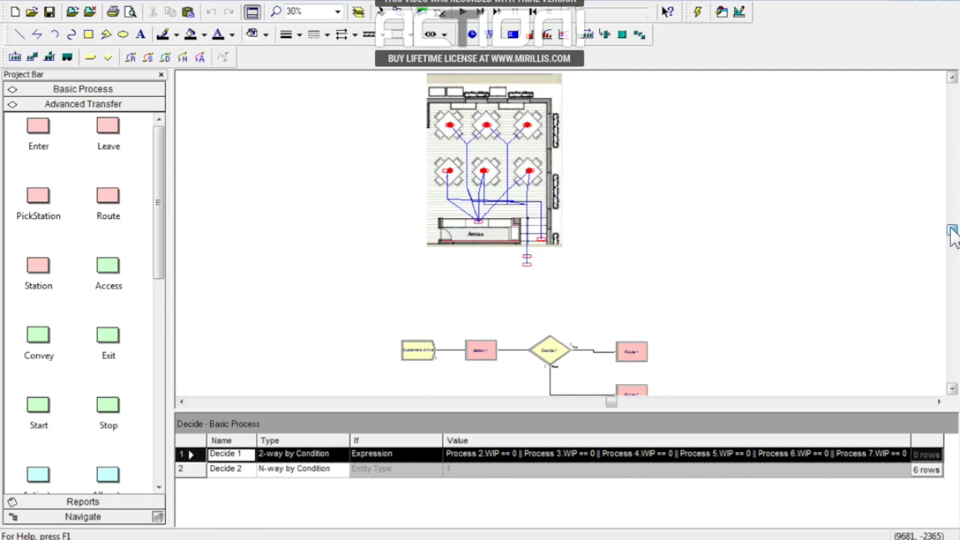
pyautogui.scroll(-4, 952, 234)
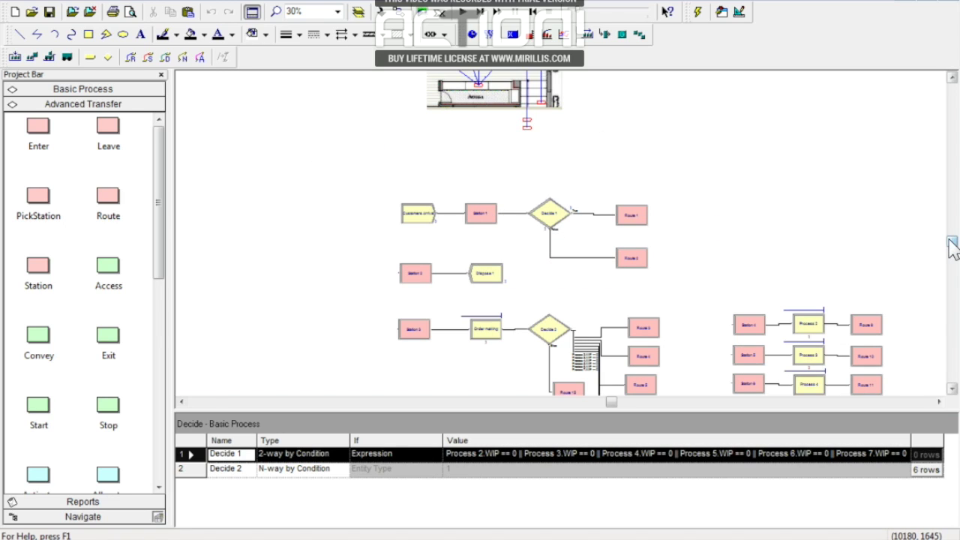
pyautogui.scroll(1, 952, 248)
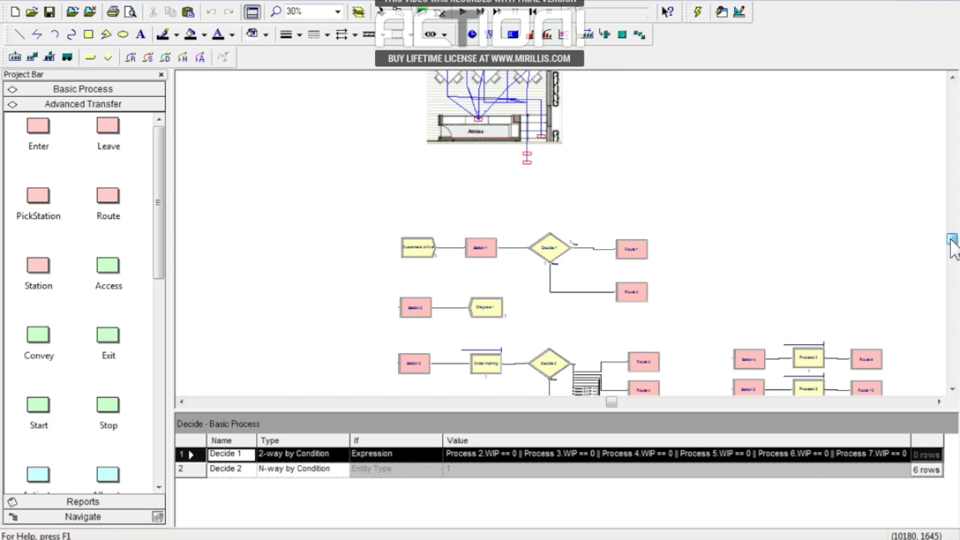
pyautogui.scroll(1, 950, 242)
pyautogui.scroll(2, 951, 242)
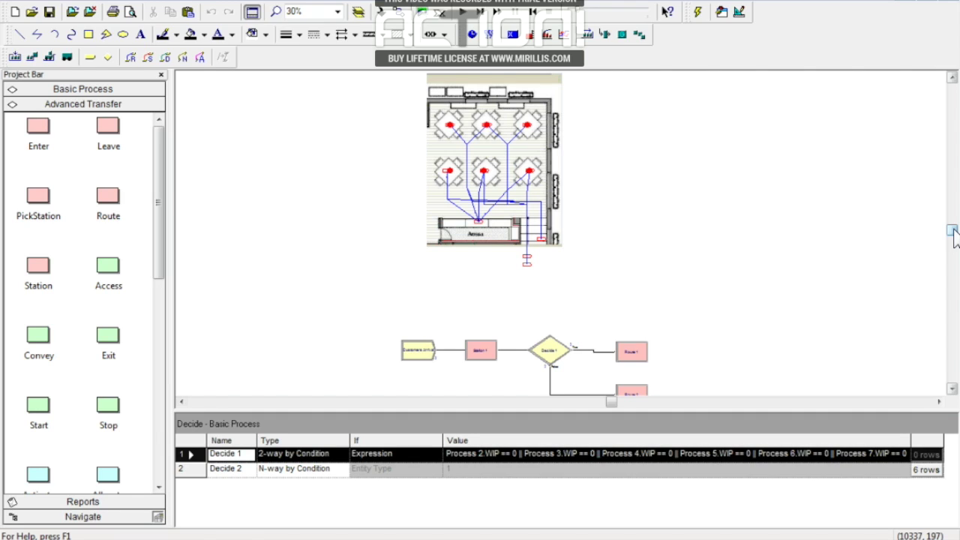
# Create a new blank model, then switch to Paint and copy the restaurant floor plan image.
pyautogui.click(15, 12)
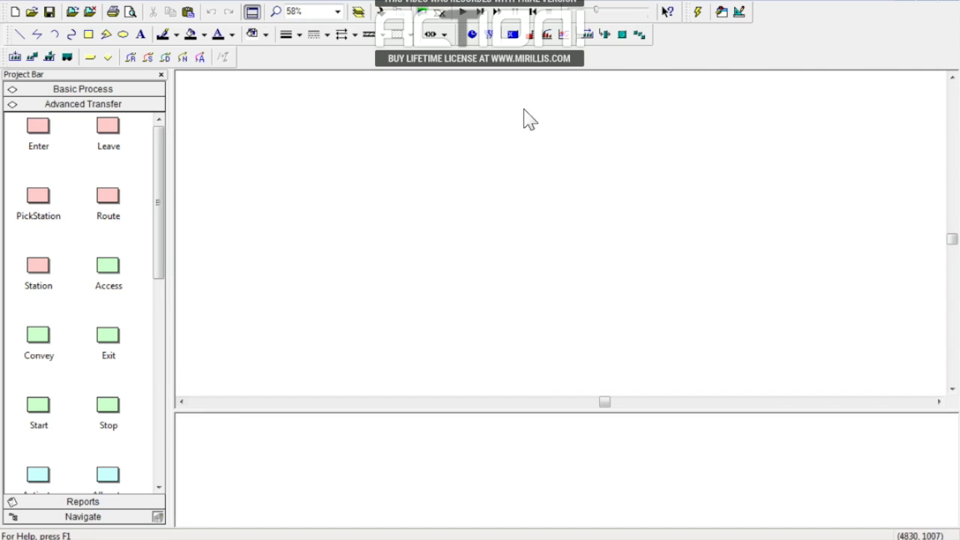
pyautogui.click(108, 197)
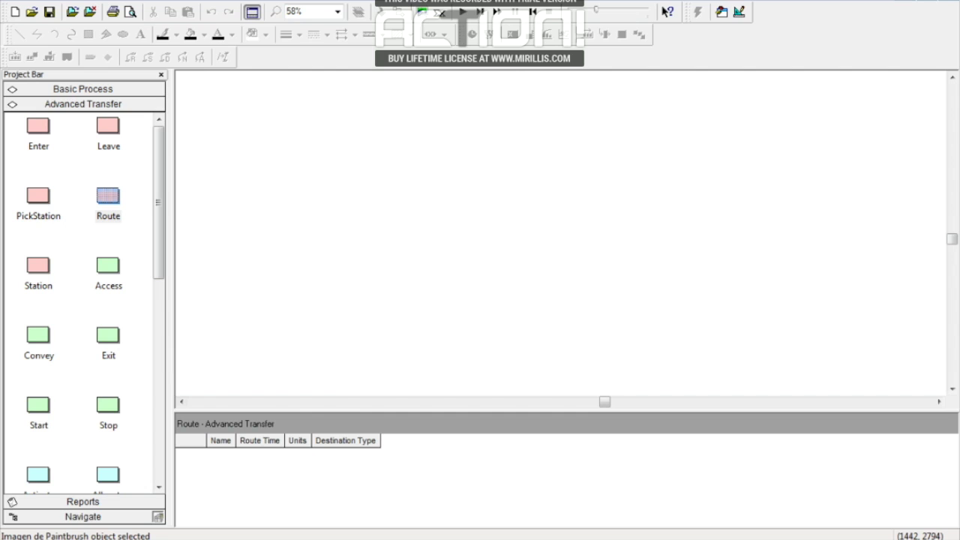
pyautogui.hotkey('alt', 'Tab')
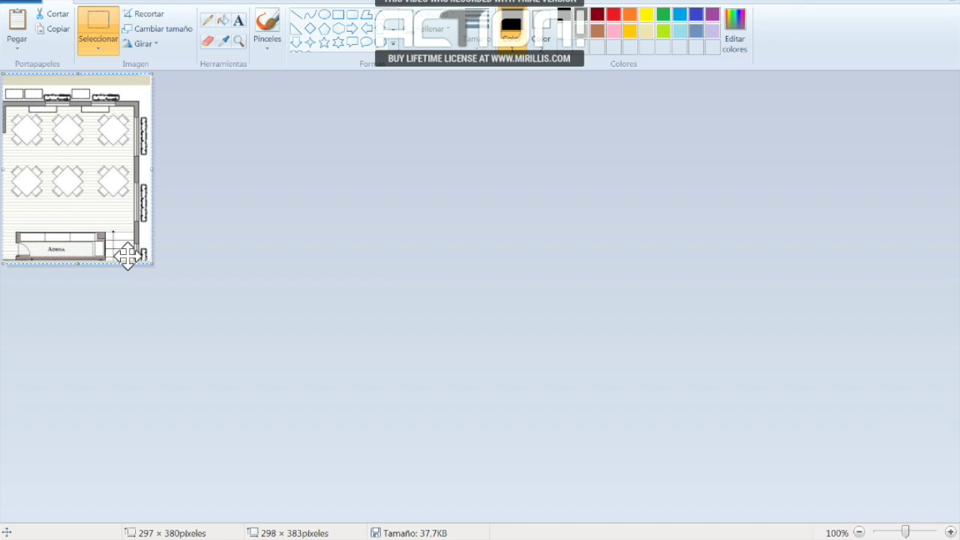
pyautogui.rightClick(82, 150)
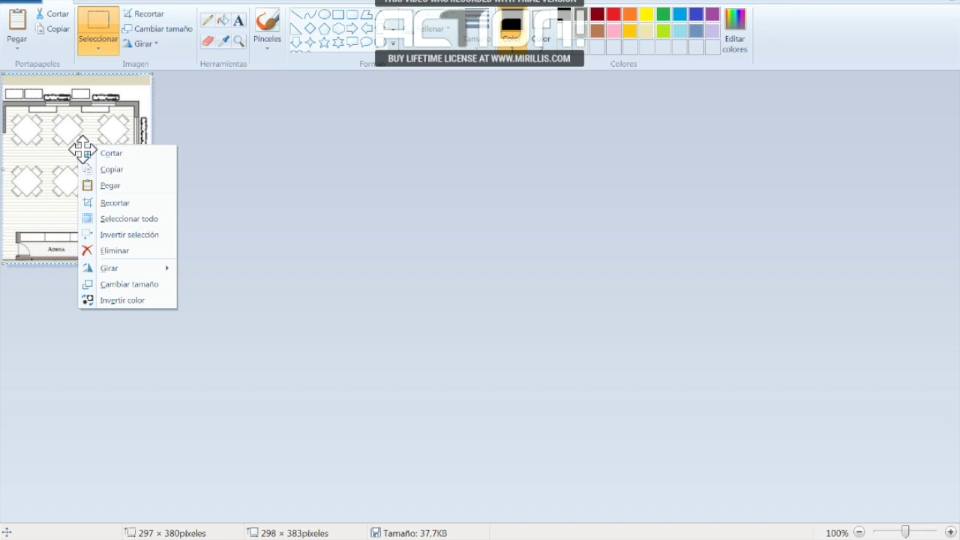
pyautogui.click(139, 171)
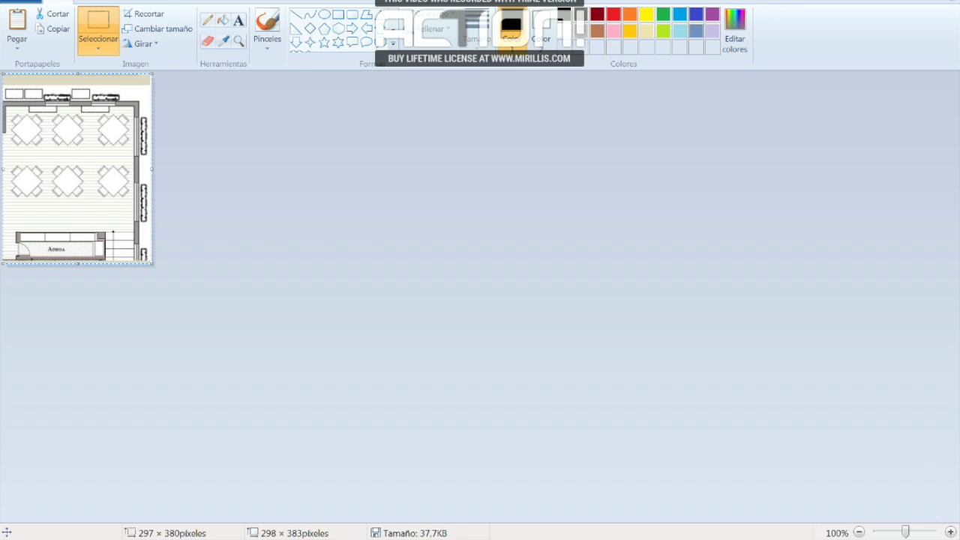
# Switch back to Arena and paste the copied restaurant floor plan into the upper part of the new model.
pyautogui.hotkey('alt', 'Tab')
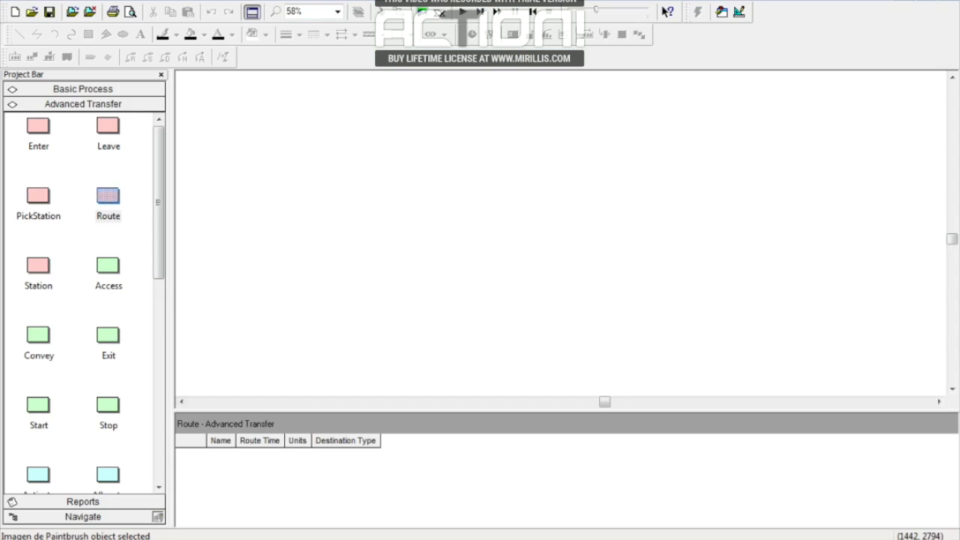
pyautogui.rightClick(334, 131)
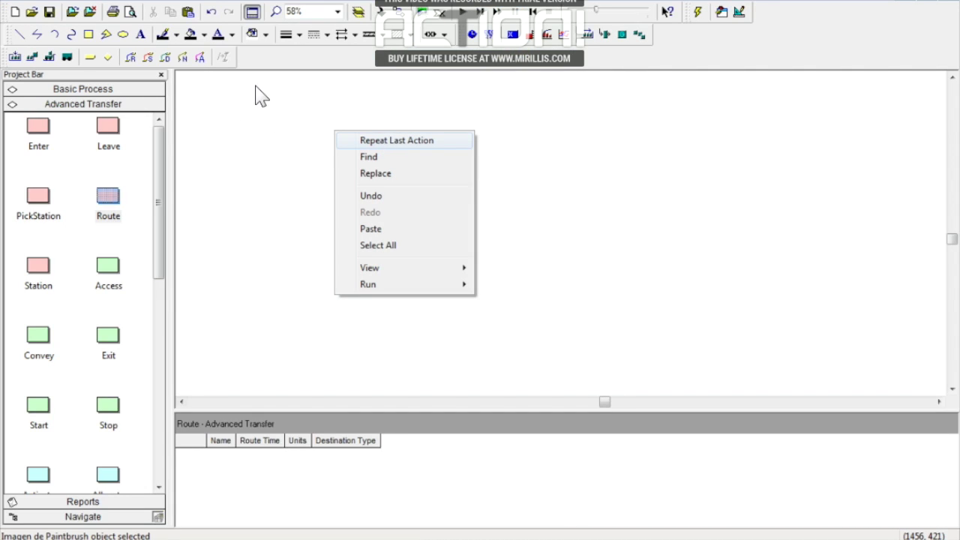
pyautogui.click(386, 230)
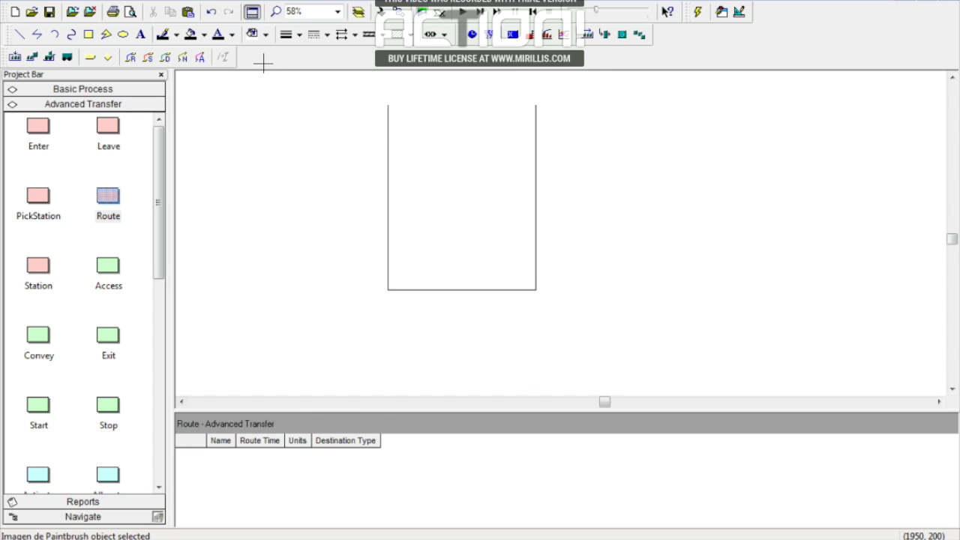
pyautogui.click(362, 116)
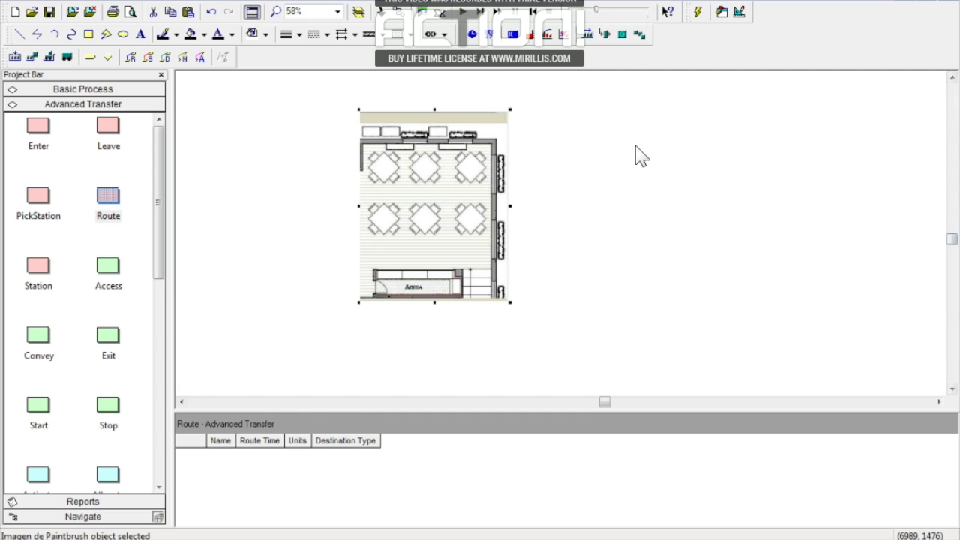
# Place a Create module from the Basic Process template below and slightly left of the floor plan.
pyautogui.moveTo(951, 238); pyautogui.dragTo(954, 243)
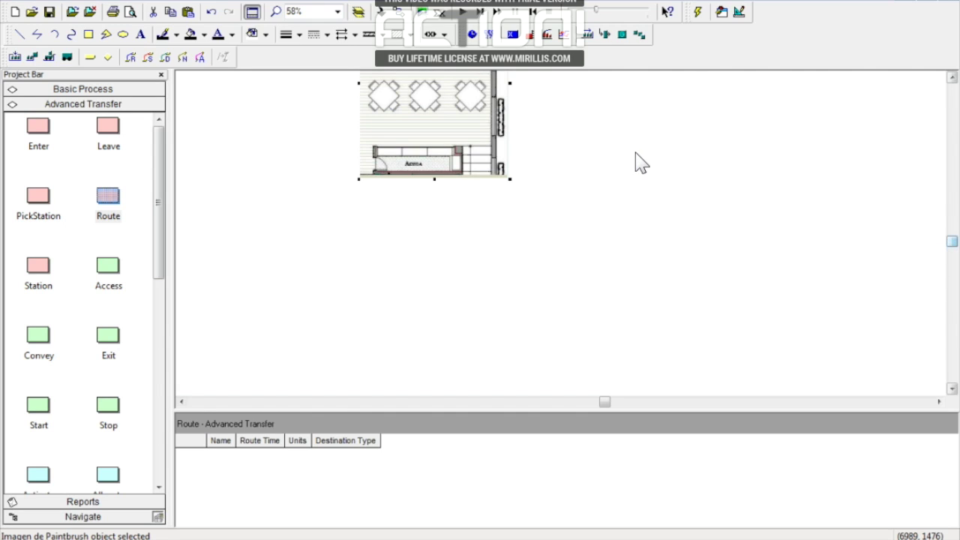
pyautogui.click(78, 89)
pyautogui.moveTo(39, 114); pyautogui.dragTo(278, 271)
# Name the Create module Customers Arrival, with entity type Customer and a Random (Expo) time between arrivals of 10 minutes.
pyautogui.doubleClick(312, 272)
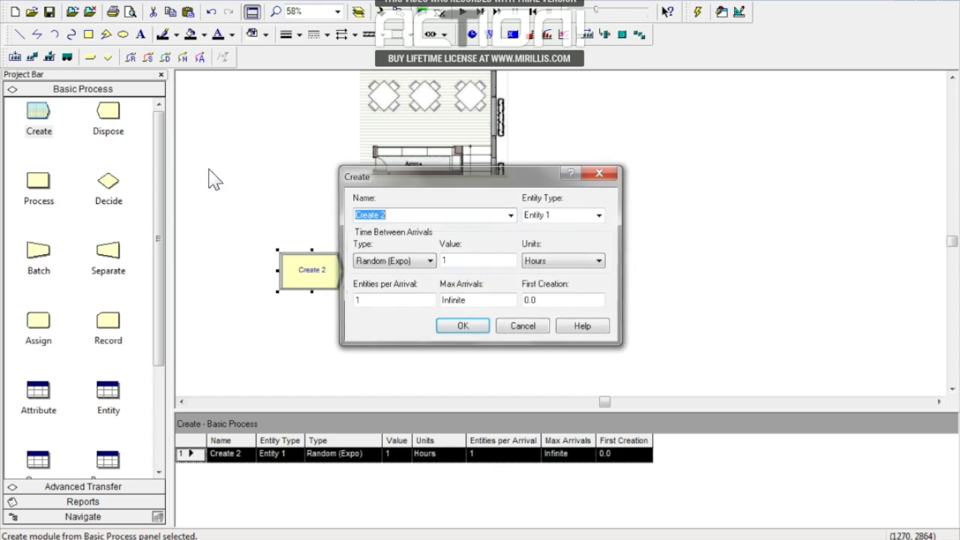
pyautogui.write('Customers Arrival')
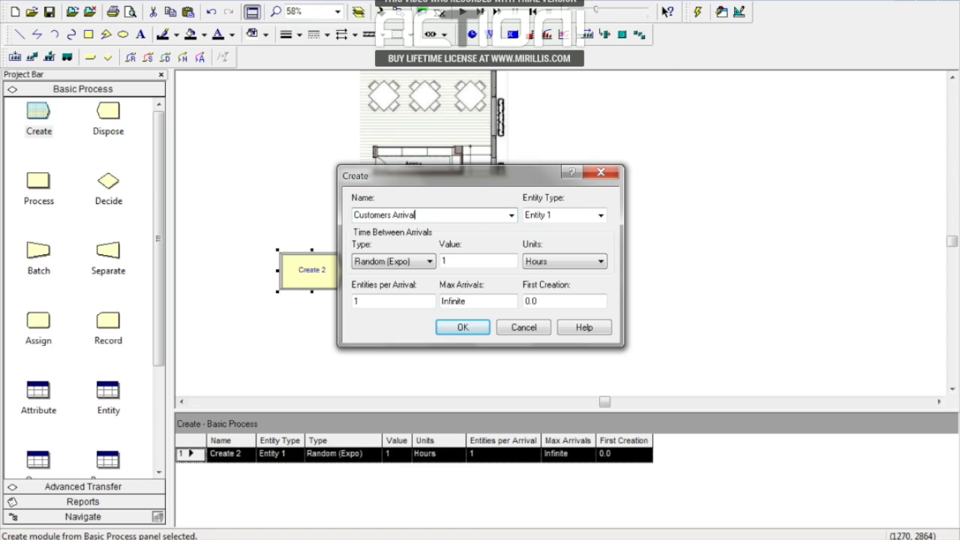
pyautogui.press('Tab')
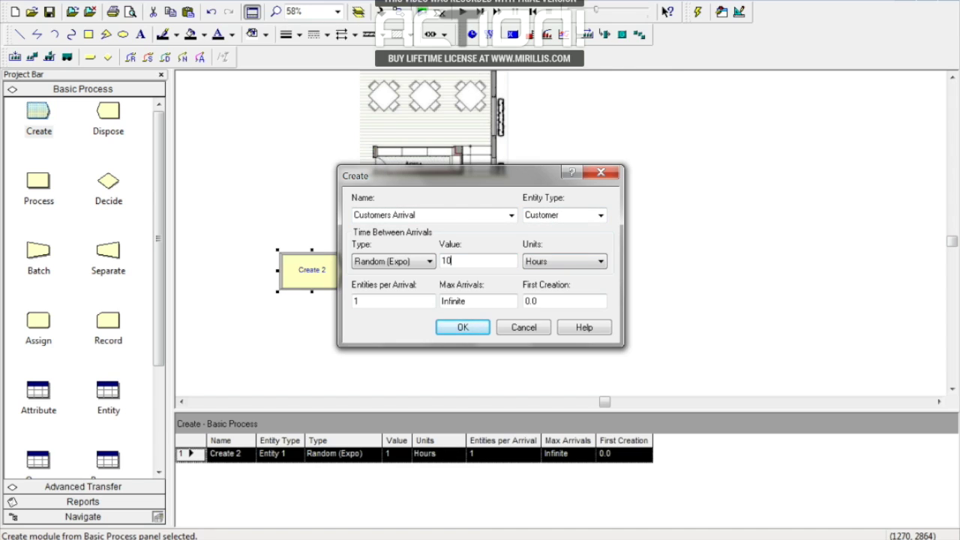
pyautogui.click(546, 262)
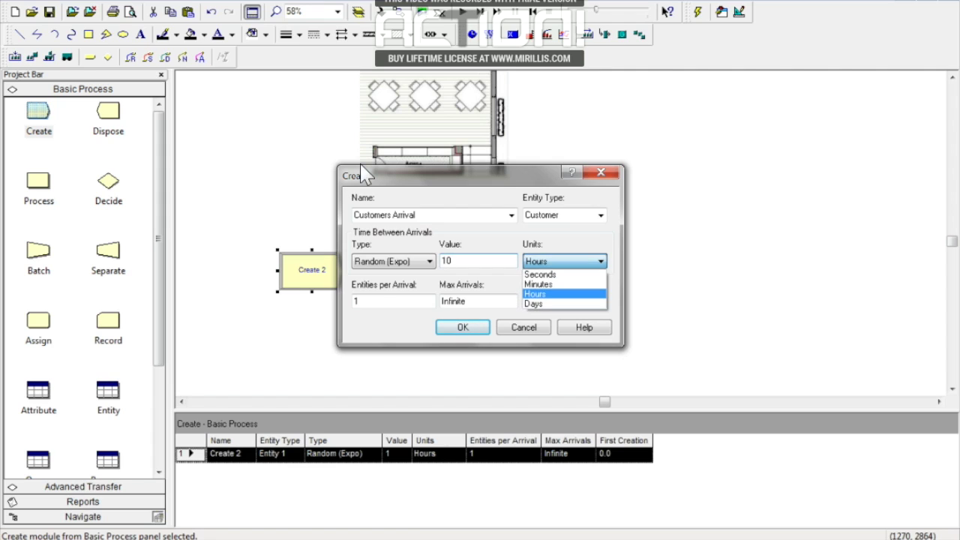
pyautogui.click(536, 284)
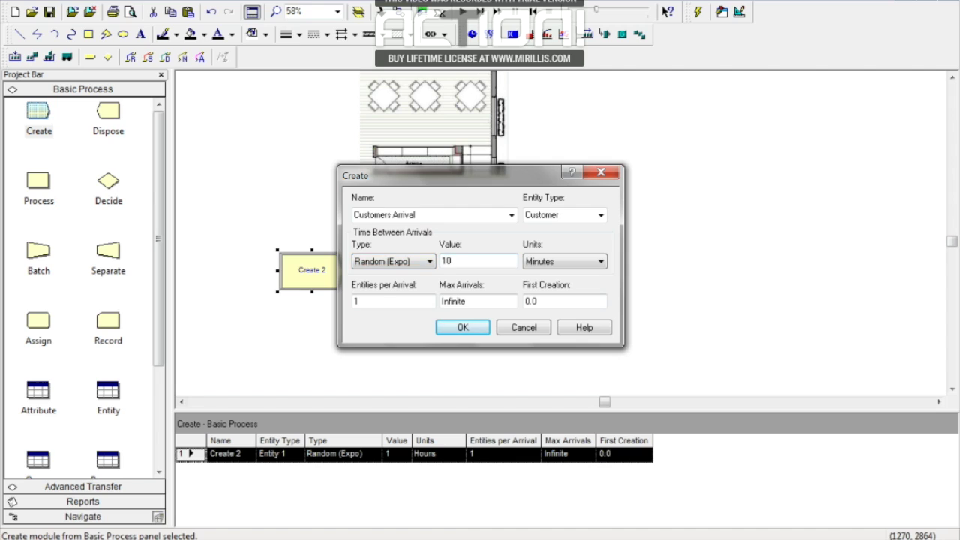
pyautogui.click(463, 327)
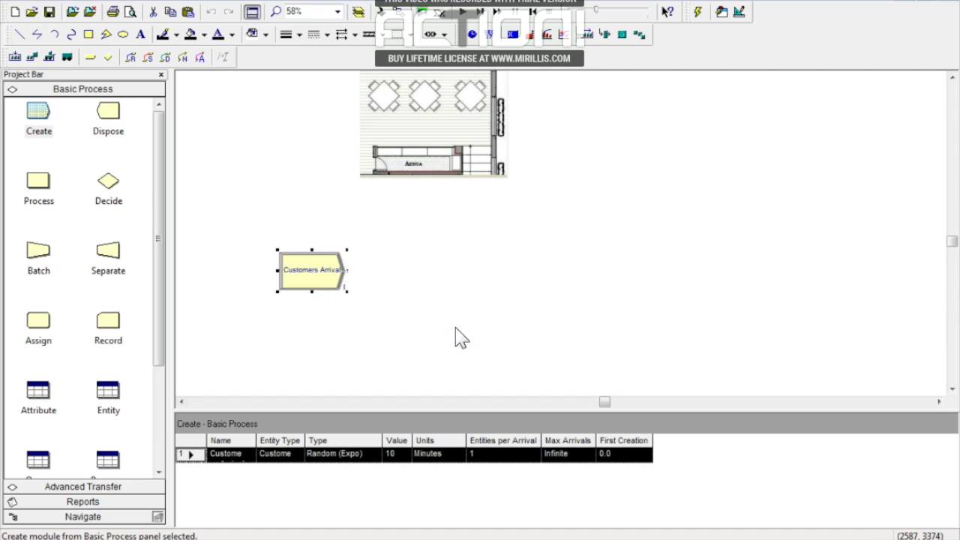
# Place a Station module from Advanced Transfer directly after the Customers Arrival module, connected to it.
pyautogui.click(78, 487)
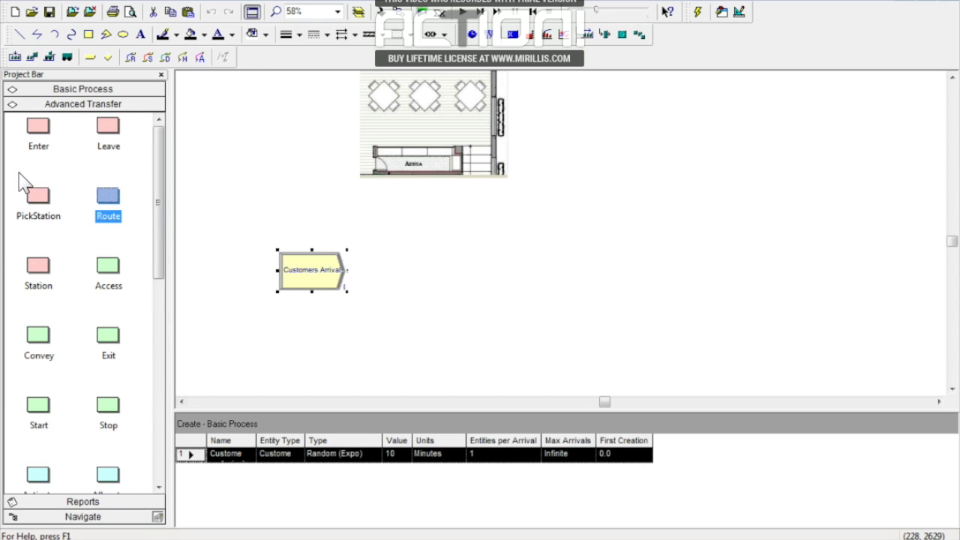
pyautogui.click(31, 268)
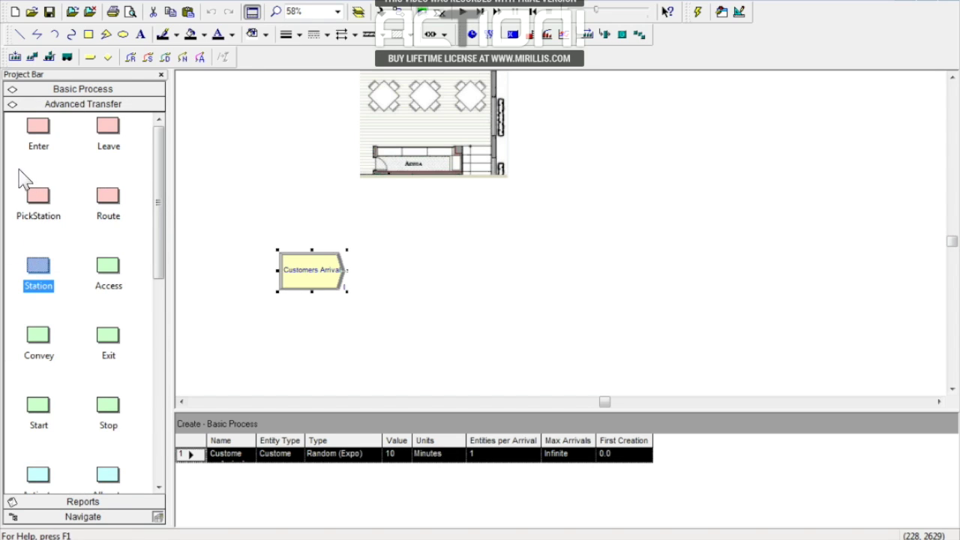
pyautogui.click(406, 281)
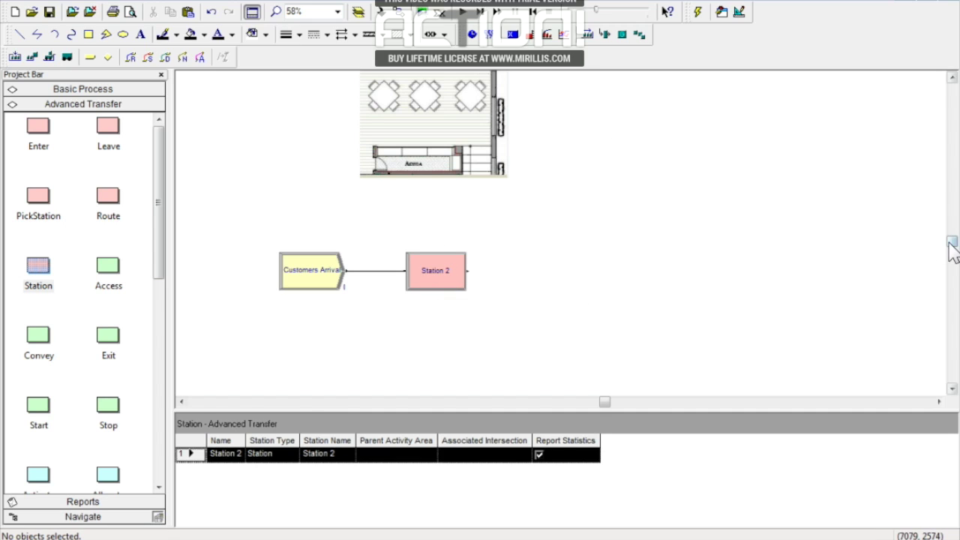
# Place a Decide module from the Basic Process template in line with the Station module, further along the flow.
pyautogui.moveTo(951, 244); pyautogui.dragTo(950, 241)
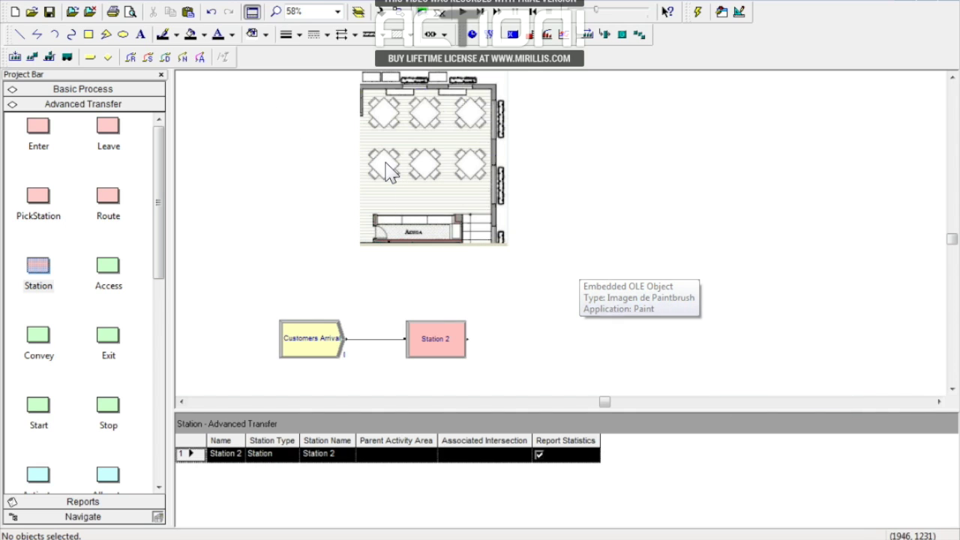
pyautogui.scroll(-5, 951, 391)
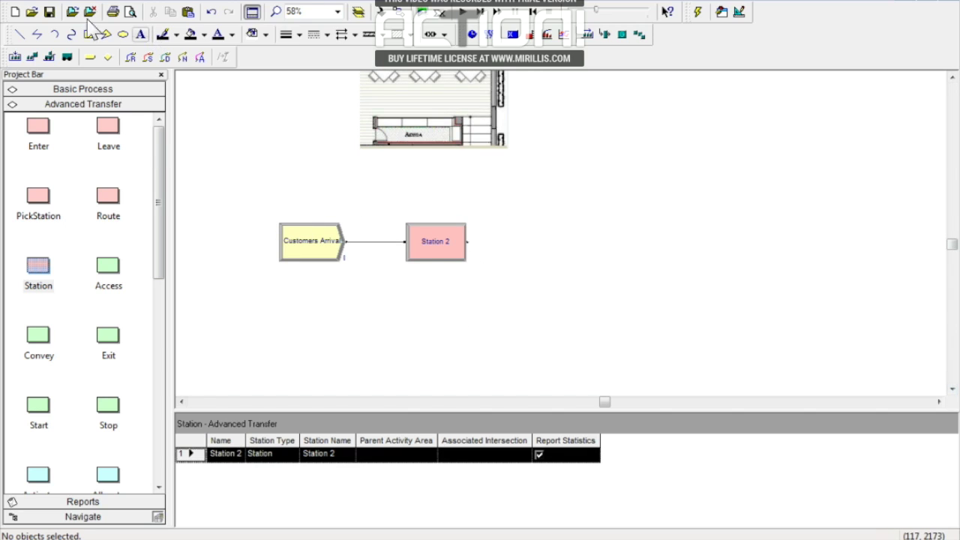
pyautogui.click(67, 88)
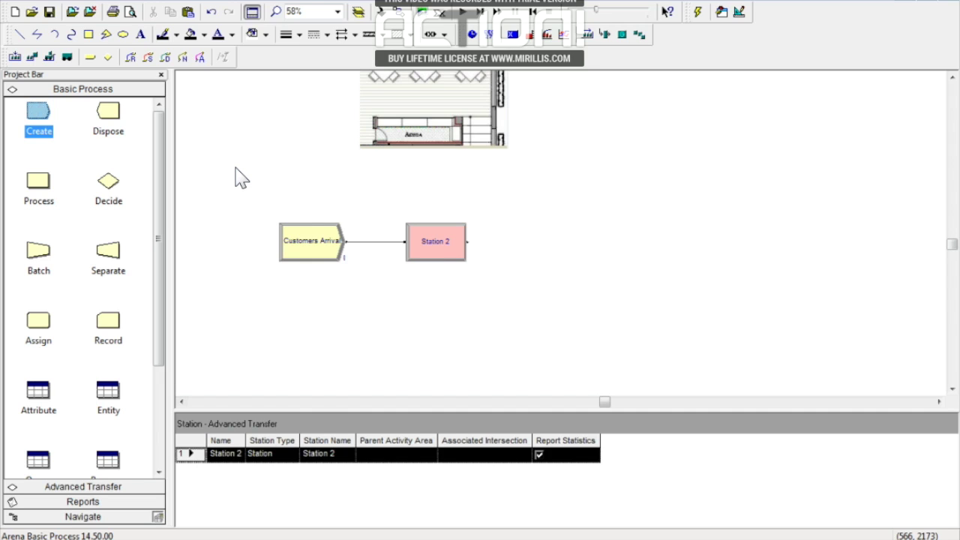
pyautogui.moveTo(109, 189); pyautogui.dragTo(577, 241)
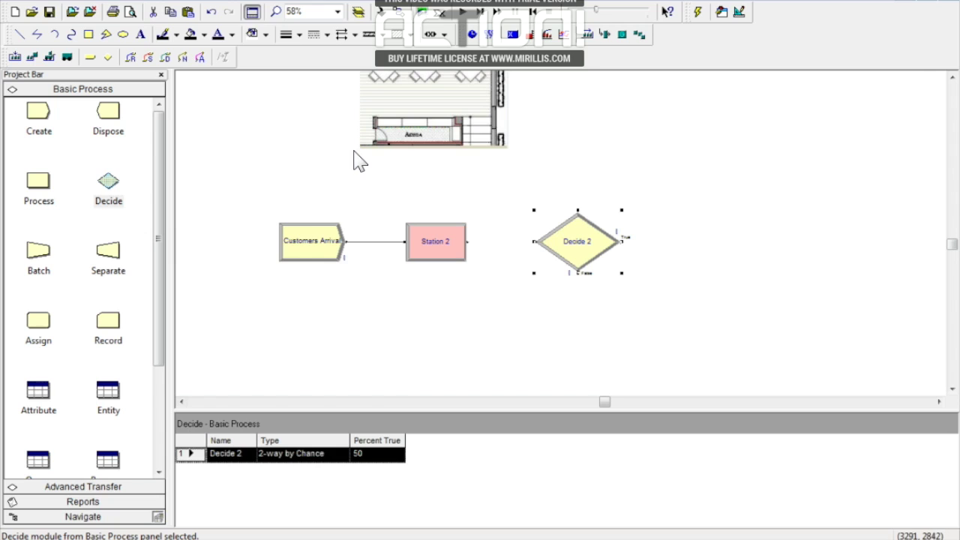
pyautogui.click(953, 77)
pyautogui.click(952, 77)
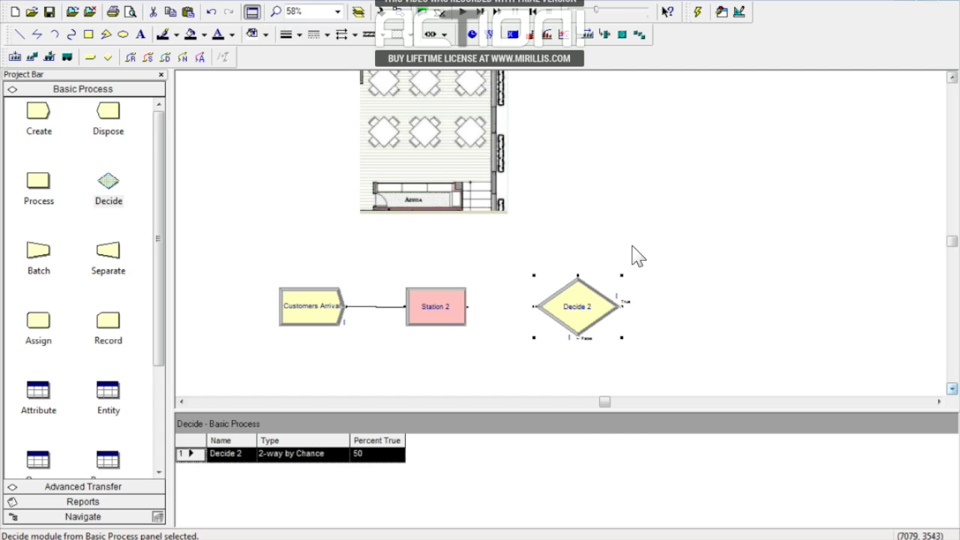
pyautogui.click(953, 389)
pyautogui.click(952, 389)
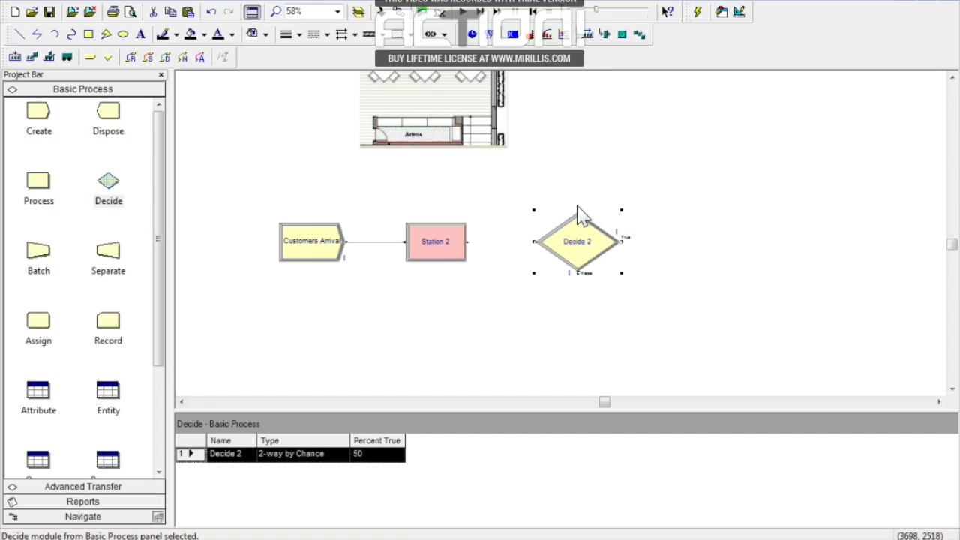
pyautogui.click(557, 331)
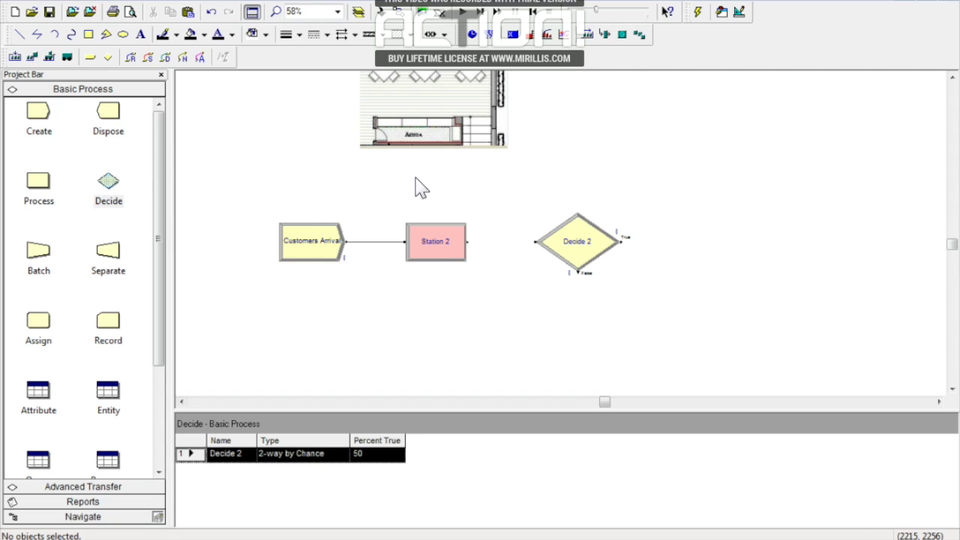
# Place two Route modules from Advanced Transfer beyond the Decide module, one level with it and one below.
pyautogui.click(938, 402)
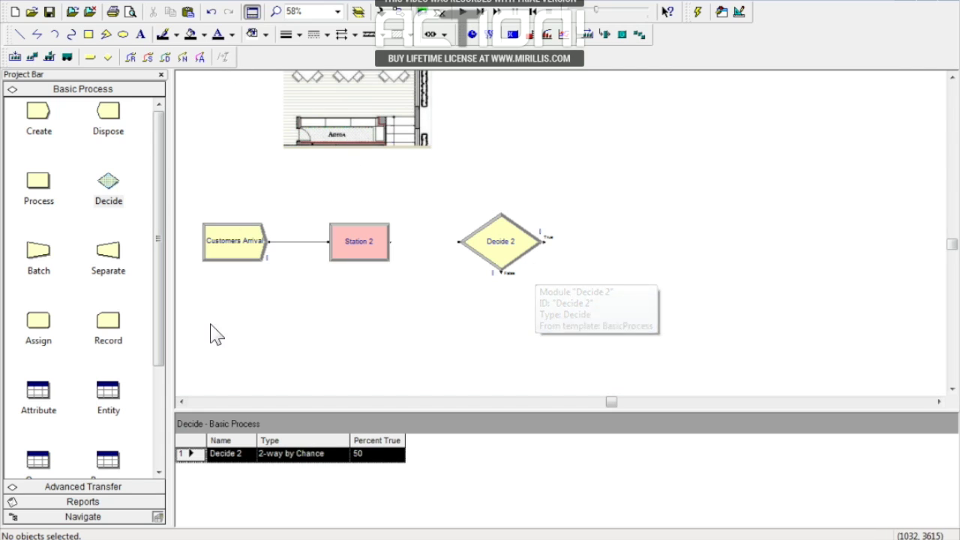
pyautogui.click(67, 487)
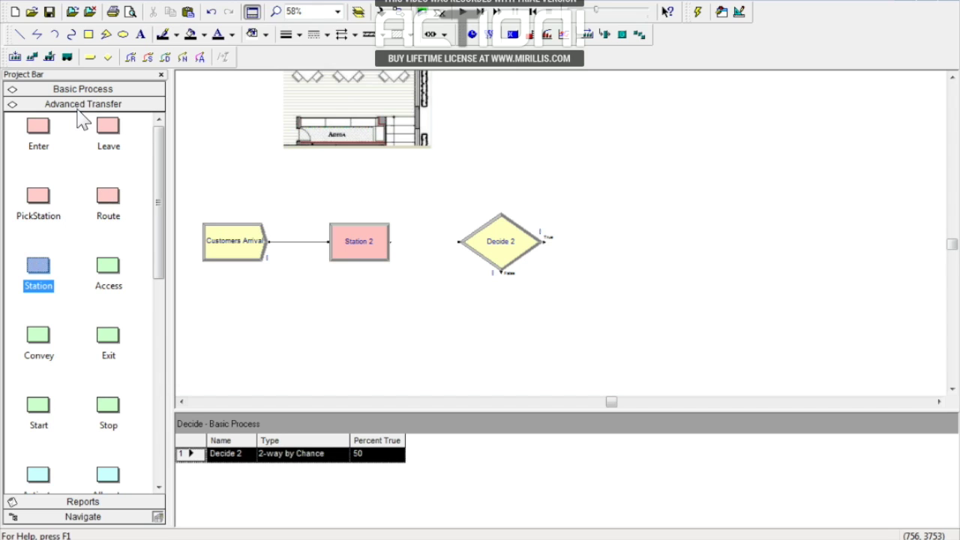
pyautogui.moveTo(104, 198); pyautogui.dragTo(612, 236)
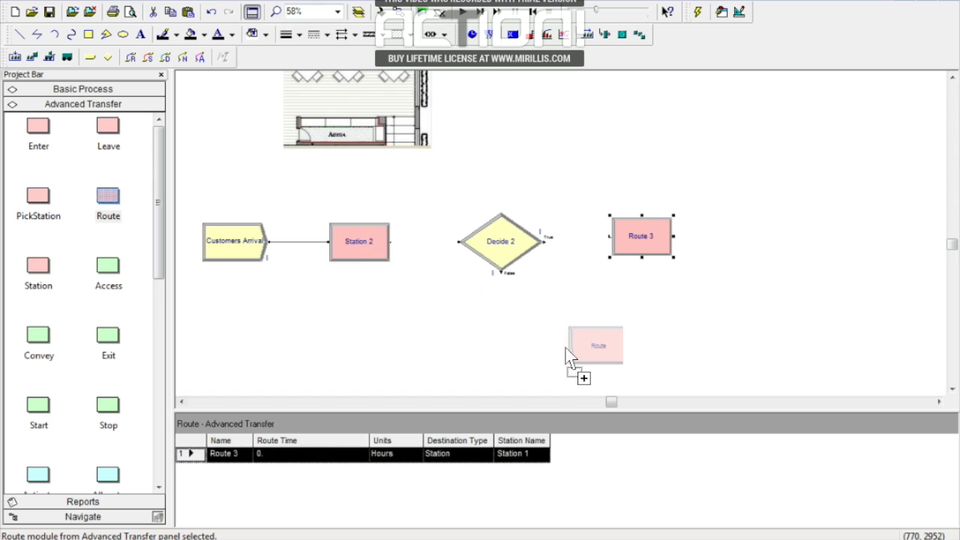
pyautogui.click(615, 327)
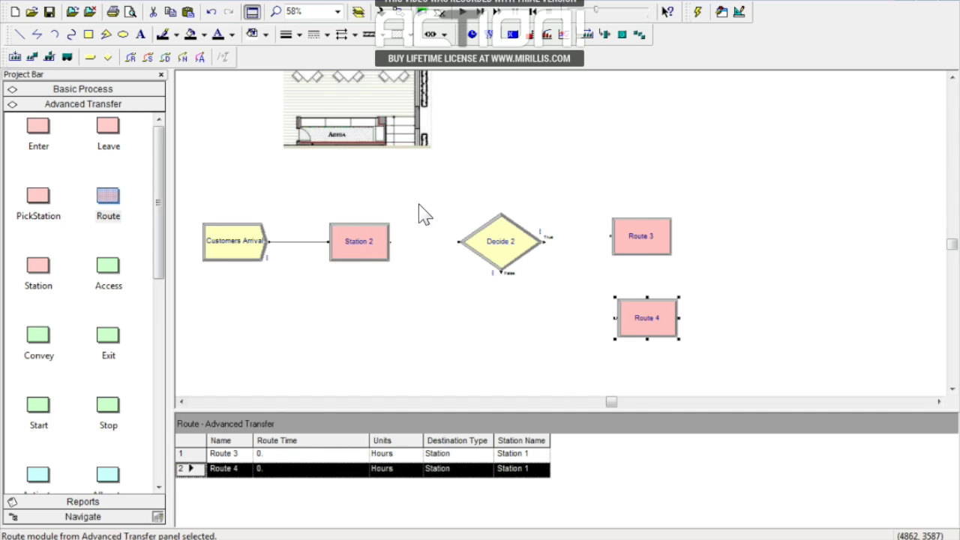
pyautogui.moveTo(637, 333); pyautogui.dragTo(635, 330)
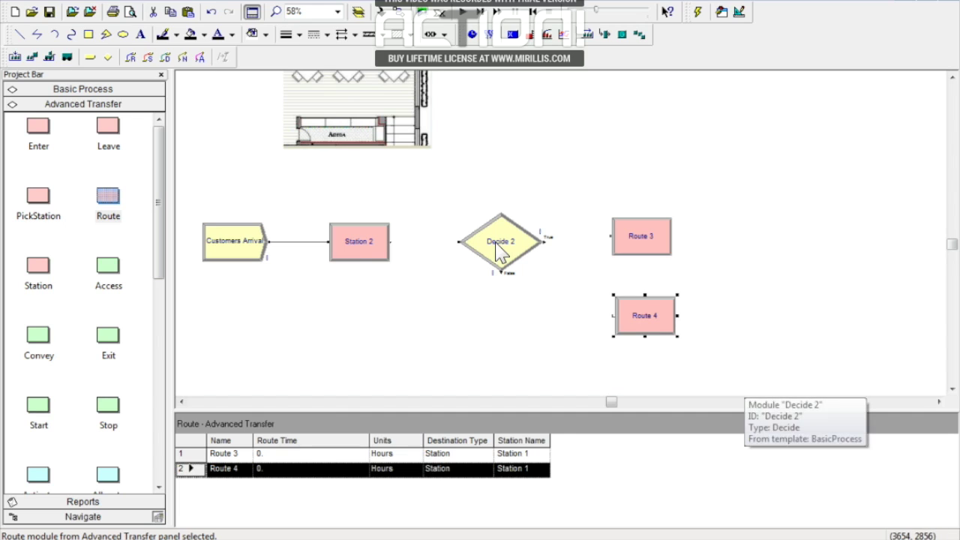
# Connect the Decide module's False exit to the lower Route module, and the Station module's exit to the Decide module's entry.
pyautogui.click(399, 13)
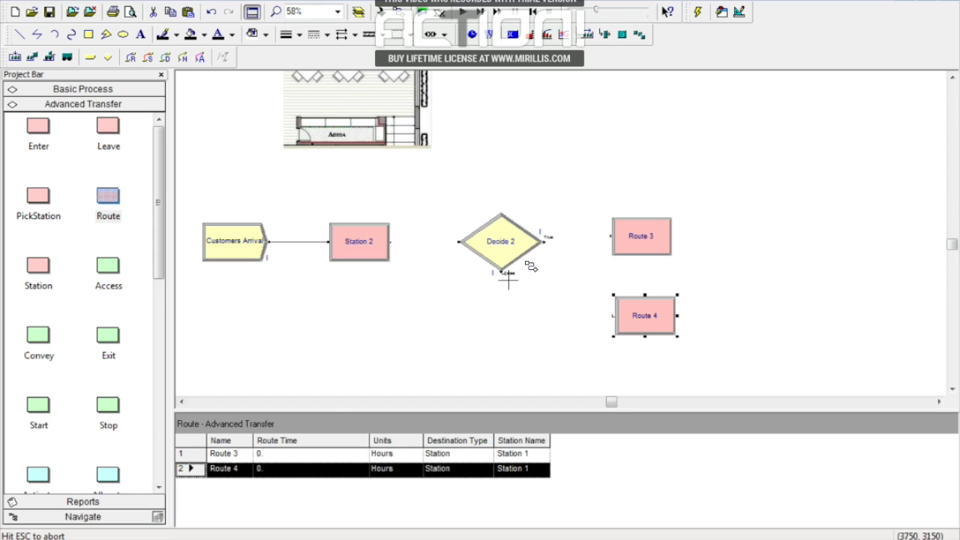
pyautogui.click(501, 272)
pyautogui.click(615, 315)
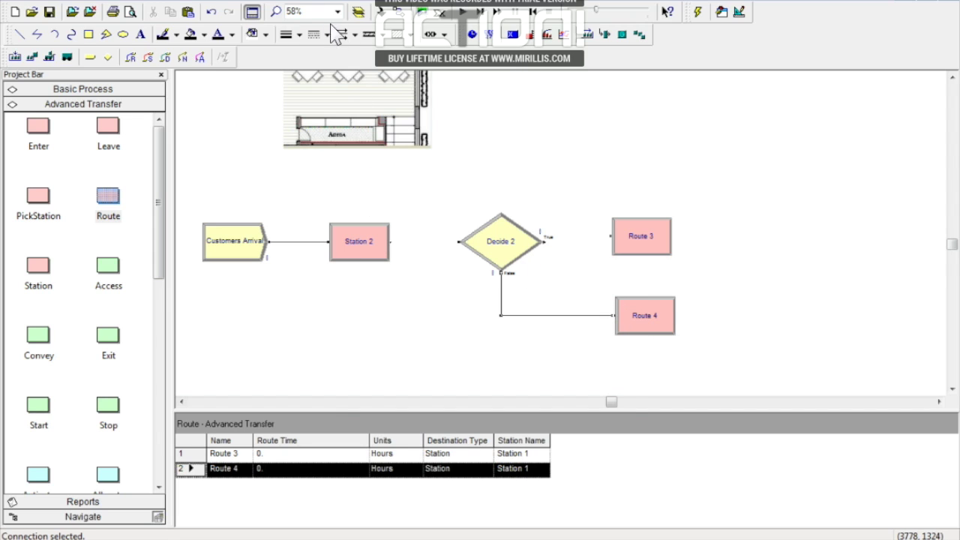
pyautogui.click(398, 13)
pyautogui.click(390, 241)
pyautogui.click(458, 241)
# Connect the Decide module's True exit to the upper Route module and nudge that Route module closer in line.
pyautogui.click(398, 12)
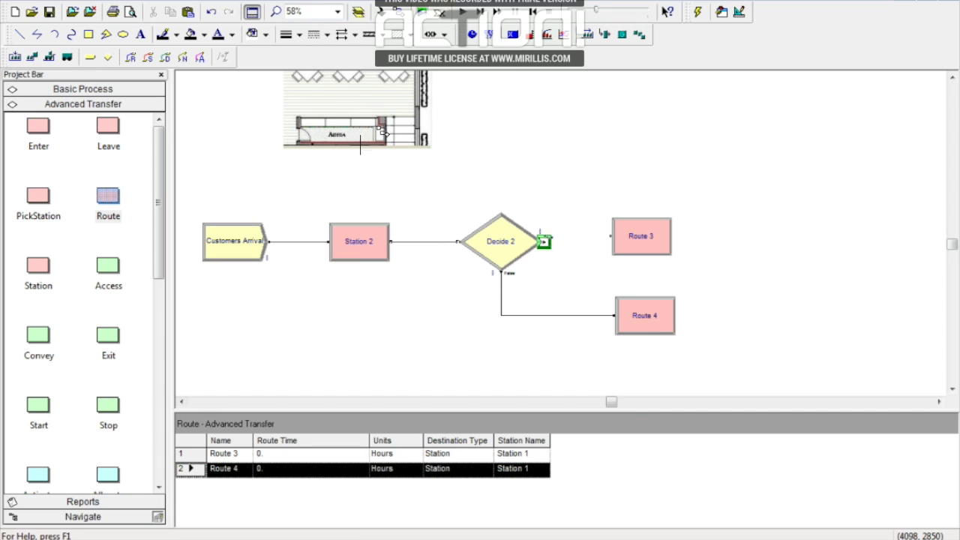
pyautogui.click(546, 239)
pyautogui.click(611, 236)
pyautogui.click(643, 242)
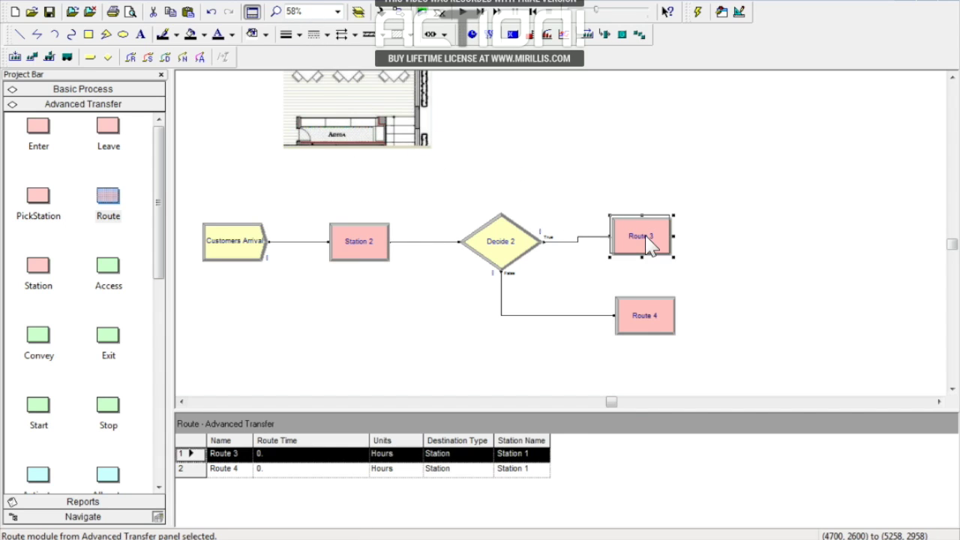
pyautogui.moveTo(648, 240); pyautogui.dragTo(649, 241)
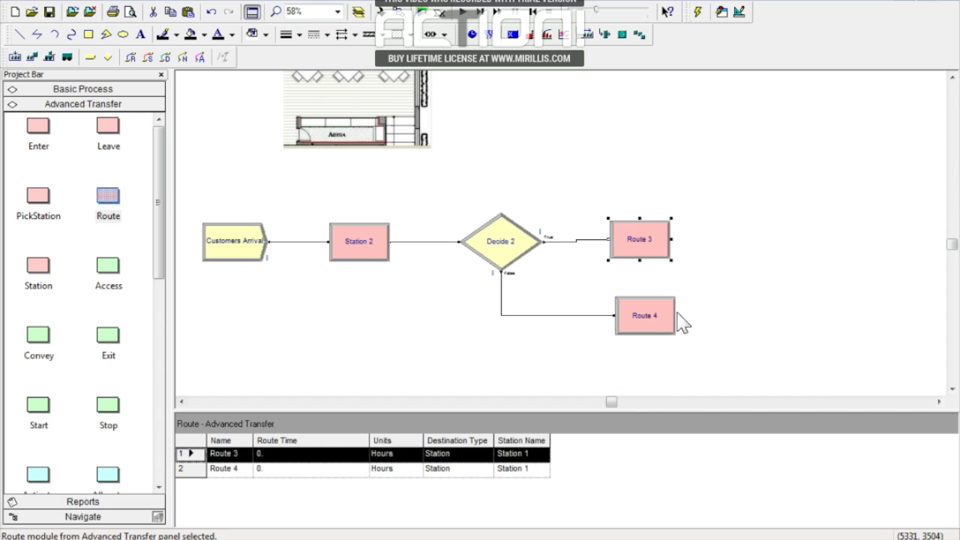
# Place a second Station module below the first one, followed by a Dispose module connected to it.
pyautogui.scroll(-2, 638, 225)
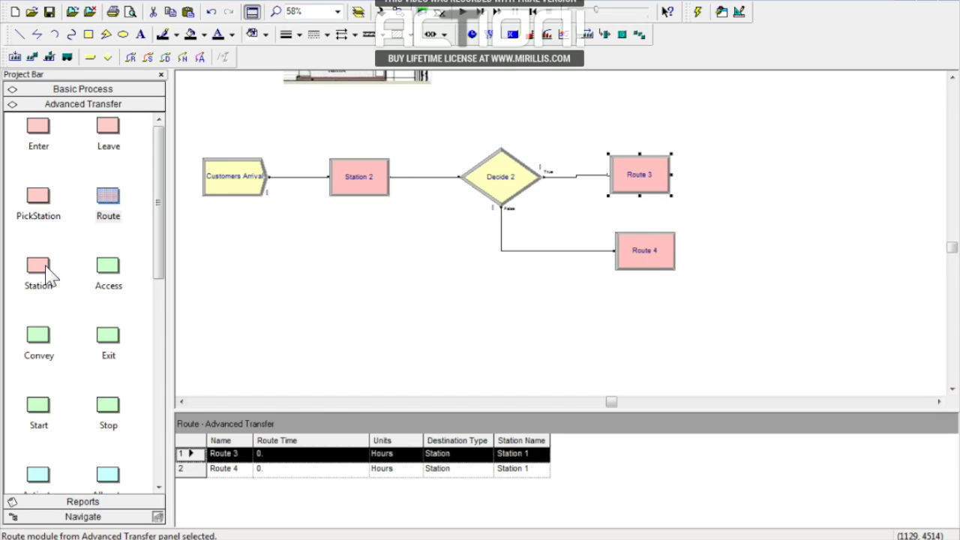
pyautogui.moveTo(38, 274); pyautogui.dragTo(328, 315)
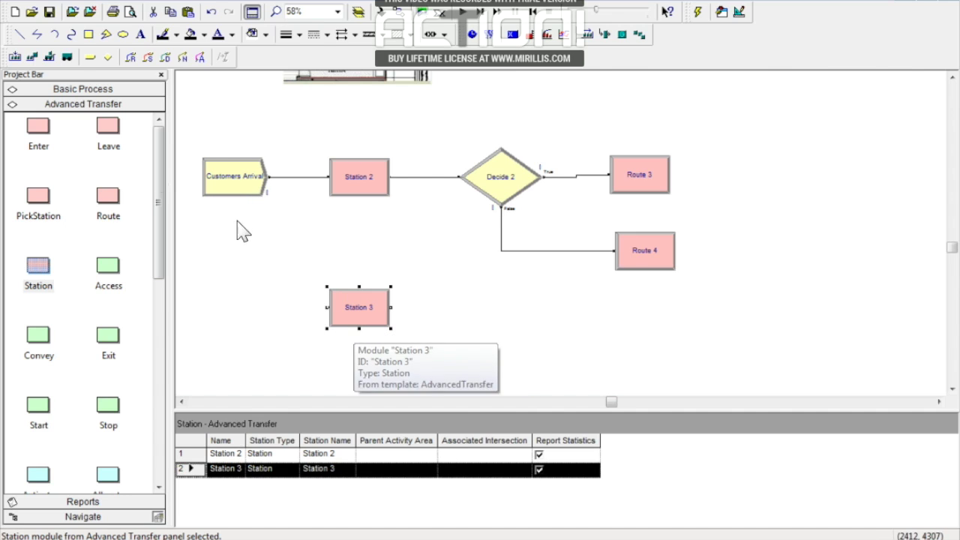
pyautogui.click(72, 92)
pyautogui.moveTo(108, 114); pyautogui.dragTo(457, 312)
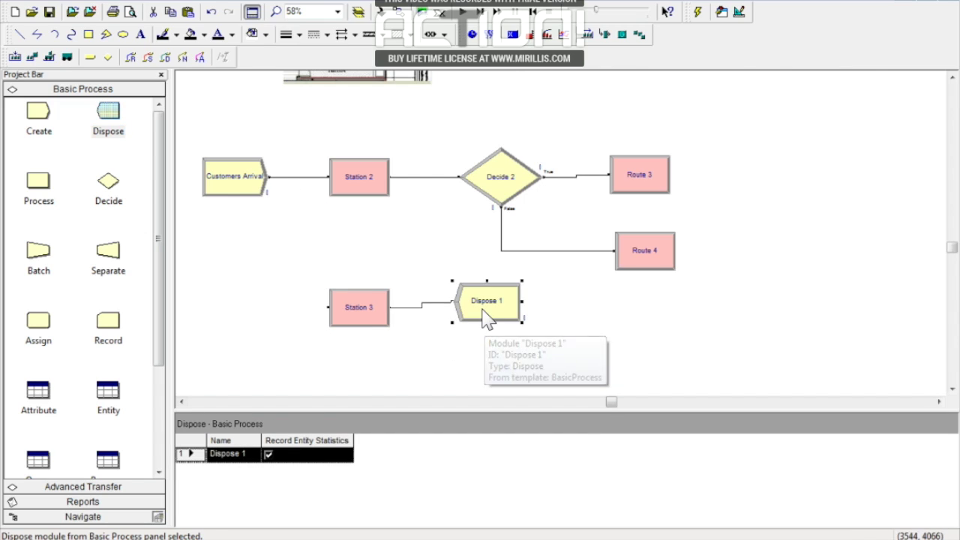
pyautogui.click(463, 365)
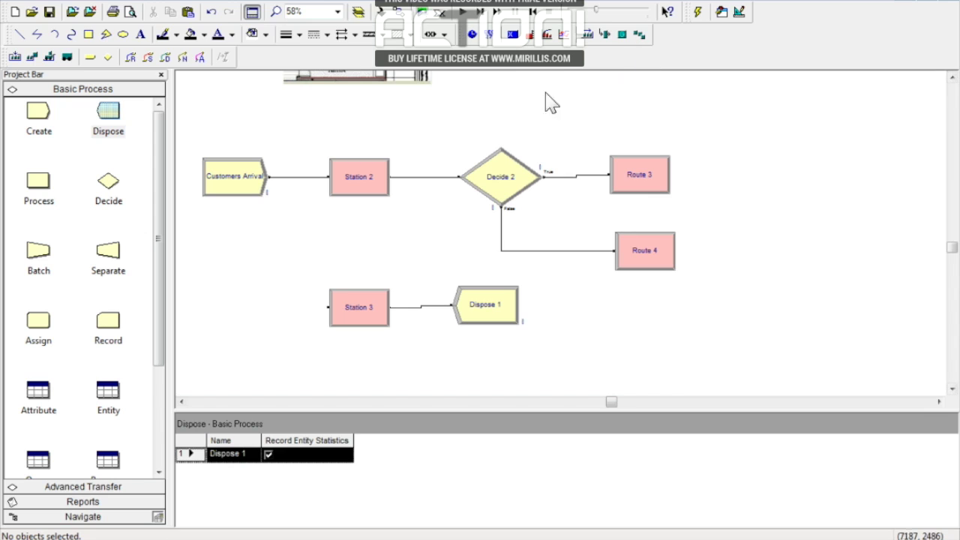
# Set Route 4 to a route time of 10 seconds with Station 3 as its destination, and nudge the Dispose module down slightly.
pyautogui.doubleClick(643, 258)
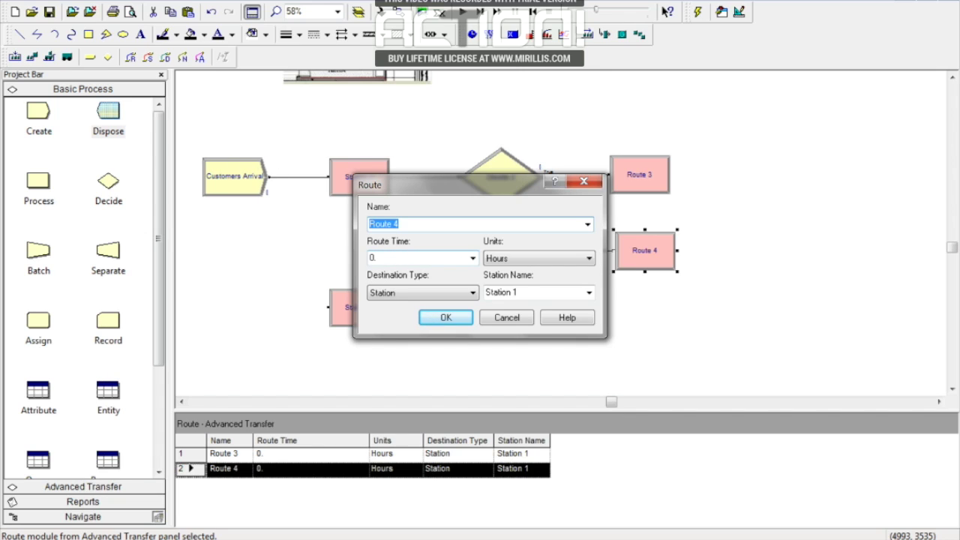
pyautogui.press('Tab')
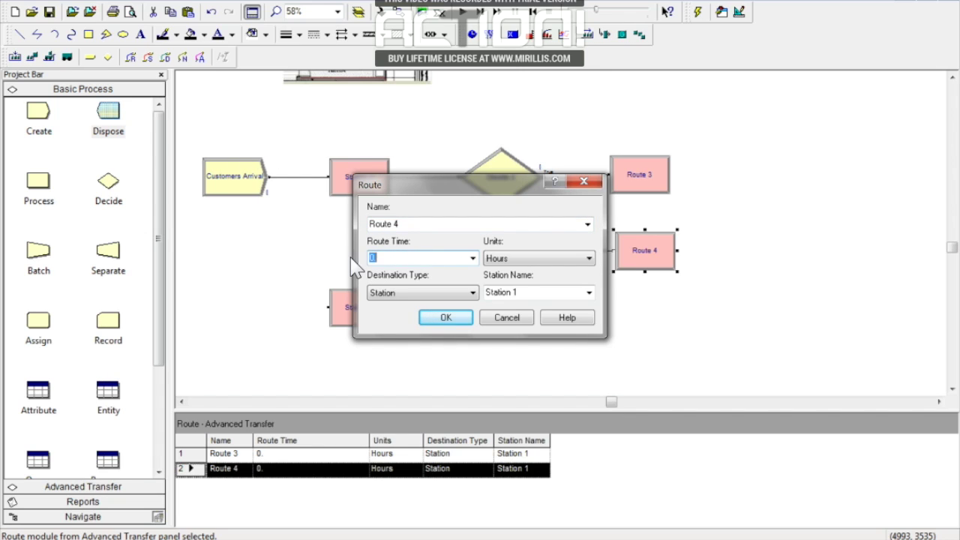
pyautogui.click(532, 258)
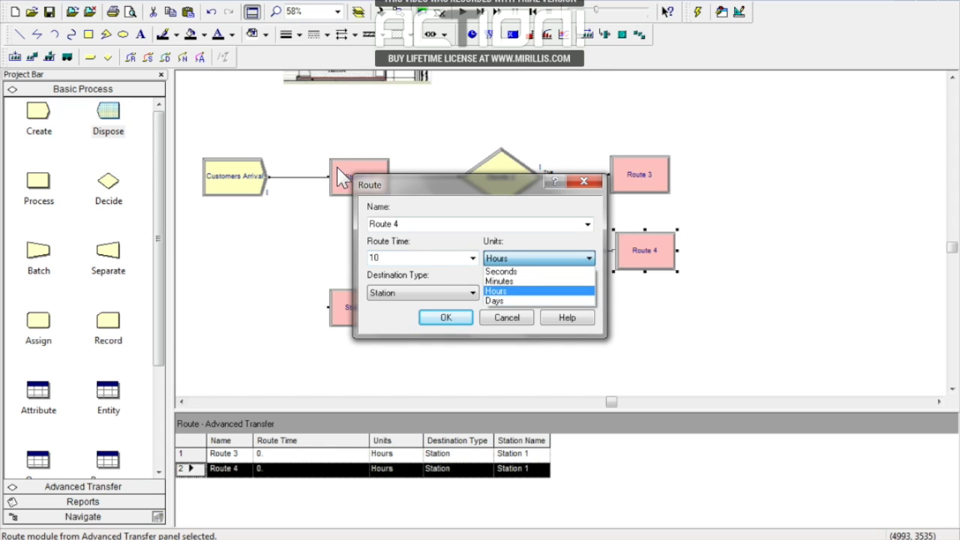
pyautogui.click(502, 271)
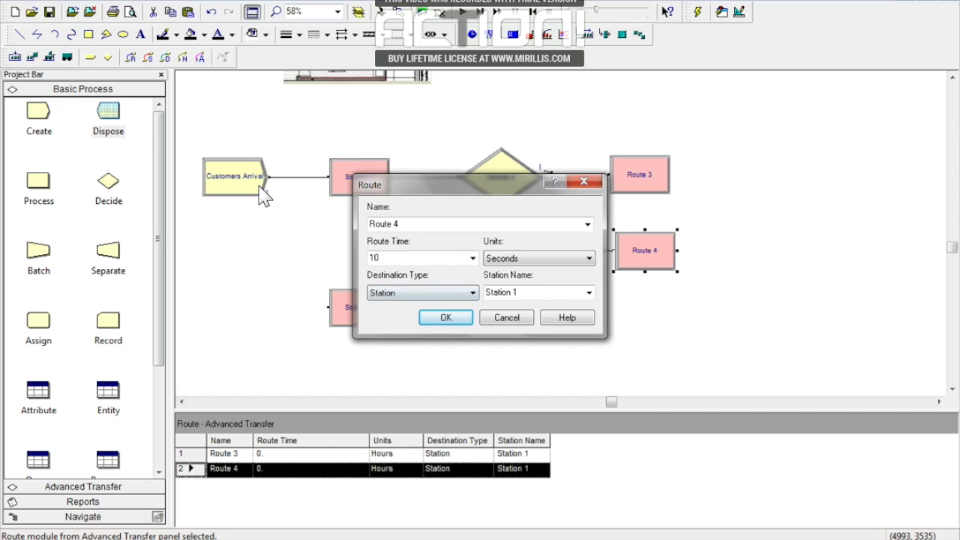
pyautogui.click(450, 293)
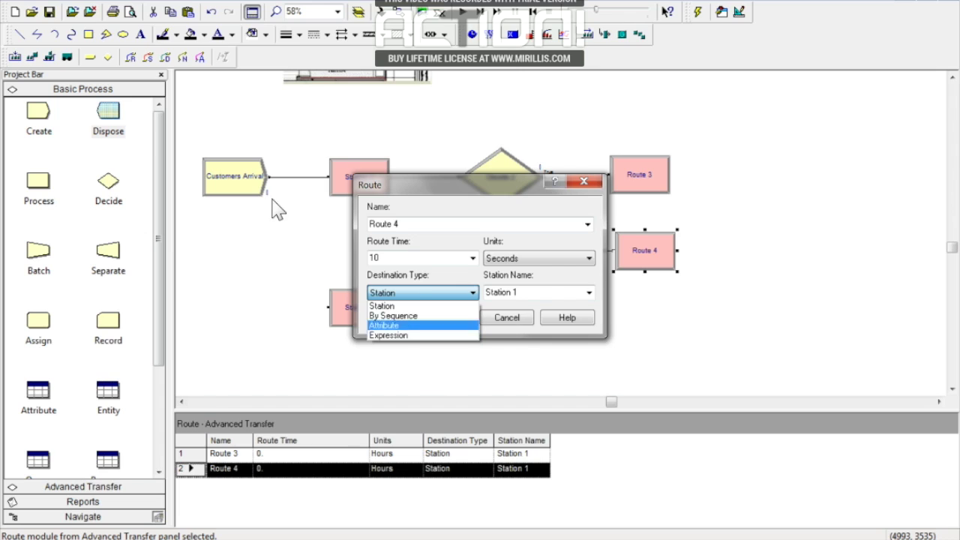
pyautogui.click(427, 304)
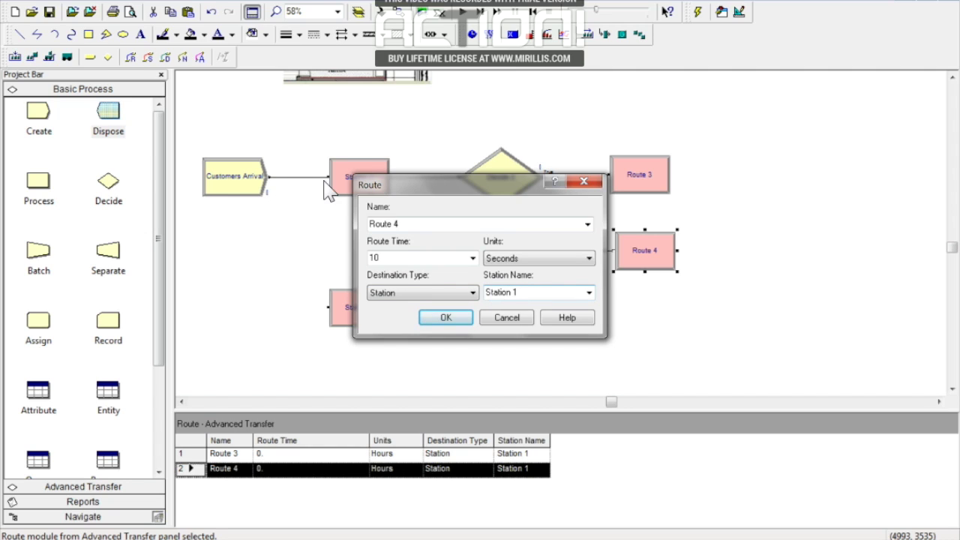
pyautogui.moveTo(422, 185); pyautogui.dragTo(463, 186)
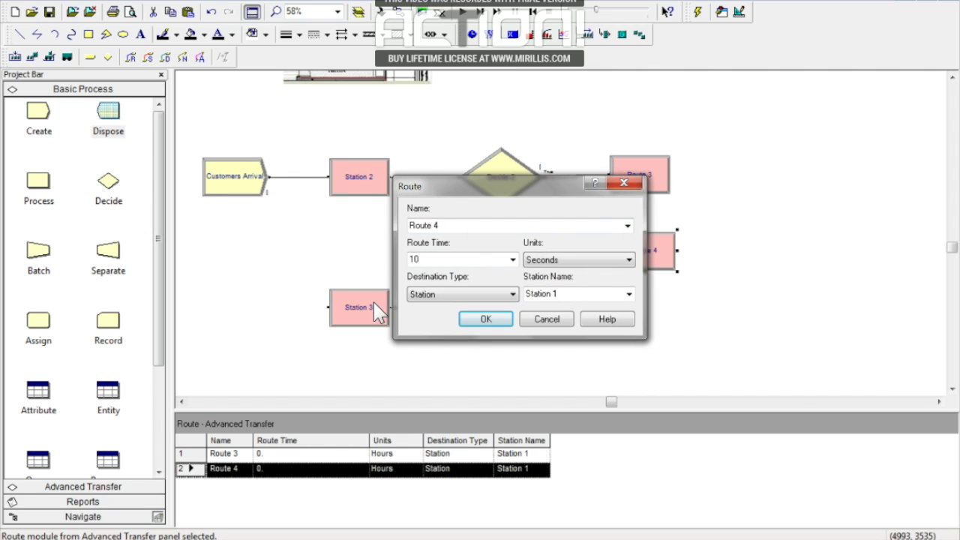
pyautogui.click(629, 293)
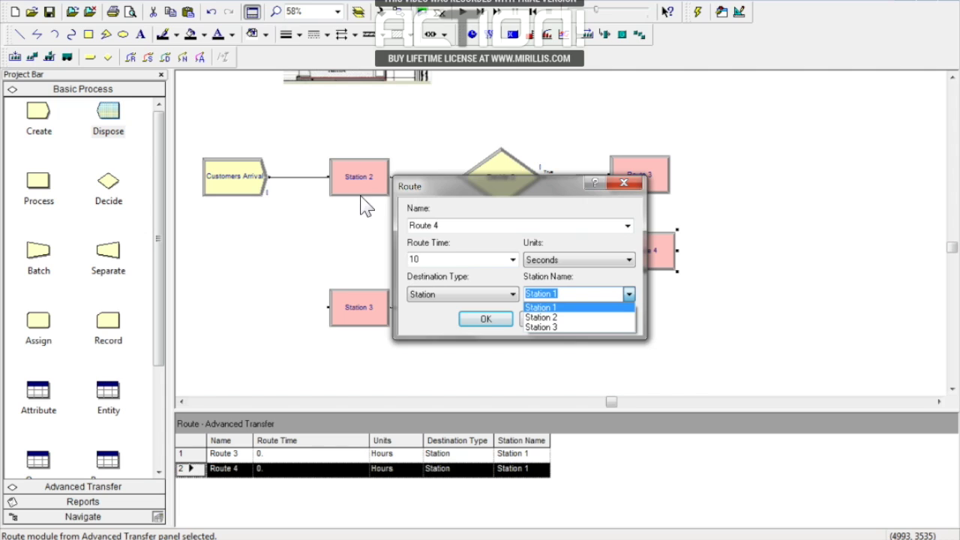
pyautogui.click(547, 327)
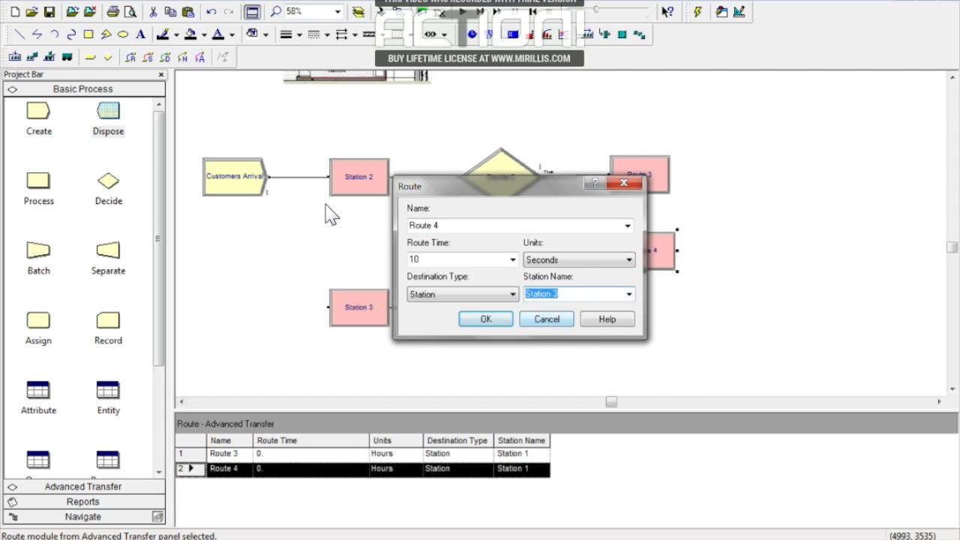
pyautogui.click(489, 321)
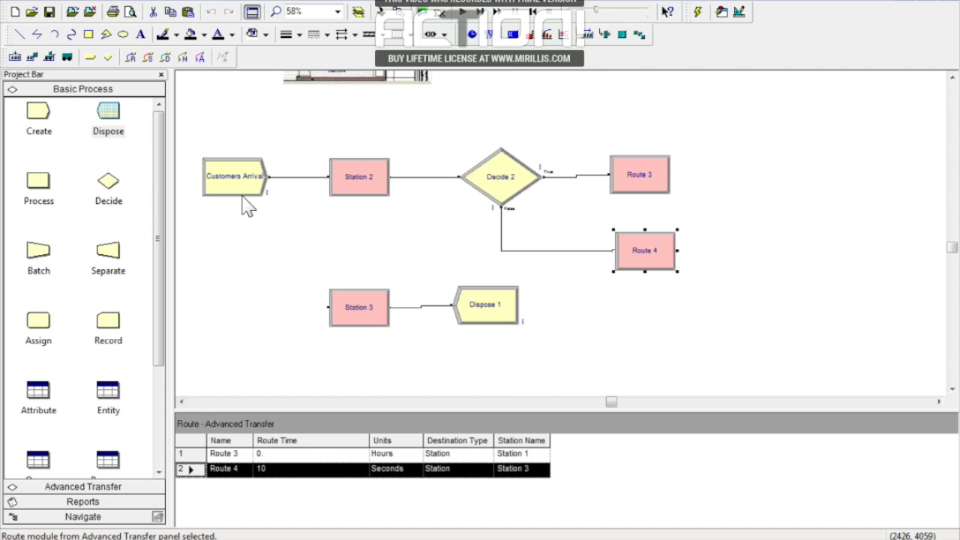
pyautogui.moveTo(498, 315); pyautogui.dragTo(484, 317)
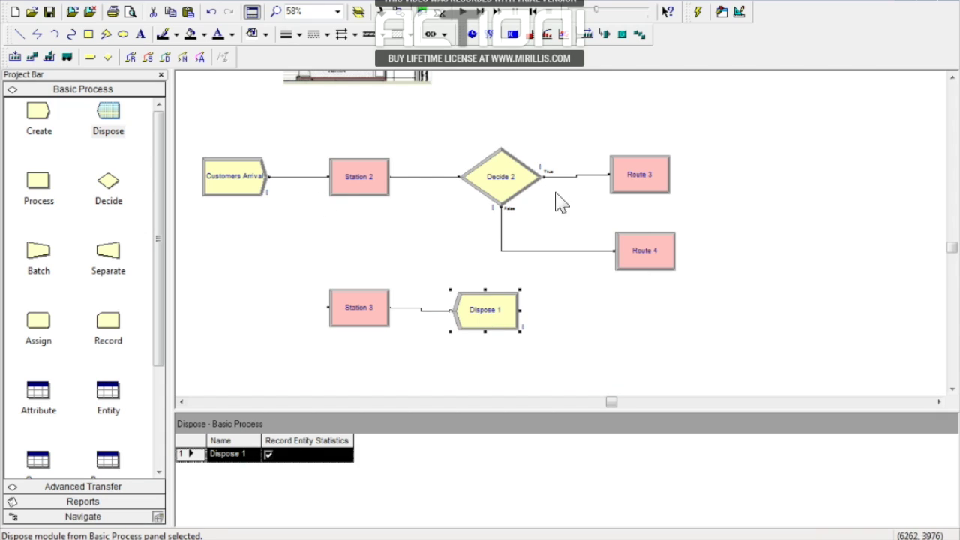
# Nudge the Route 3 module slightly so it lines up directly above Route 4.
pyautogui.click(952, 388)
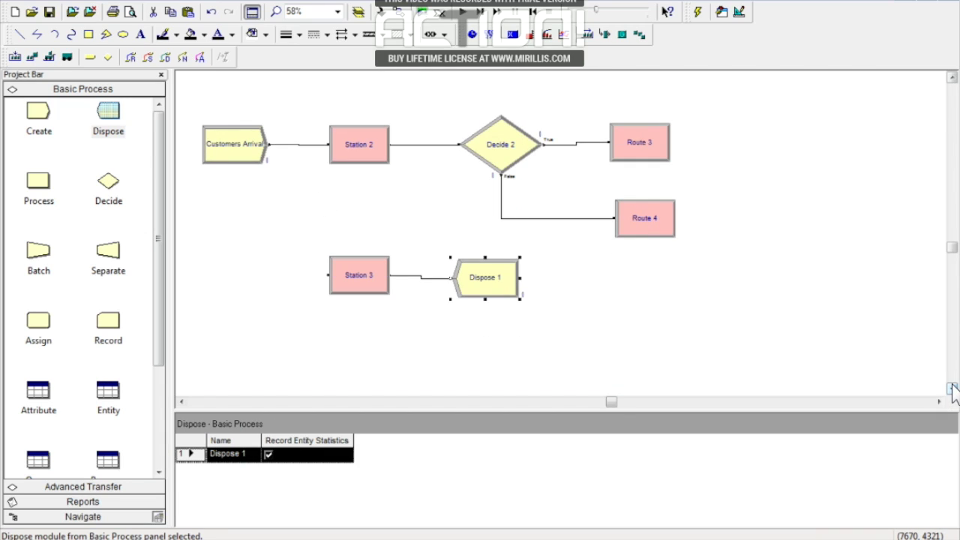
pyautogui.click(952, 389)
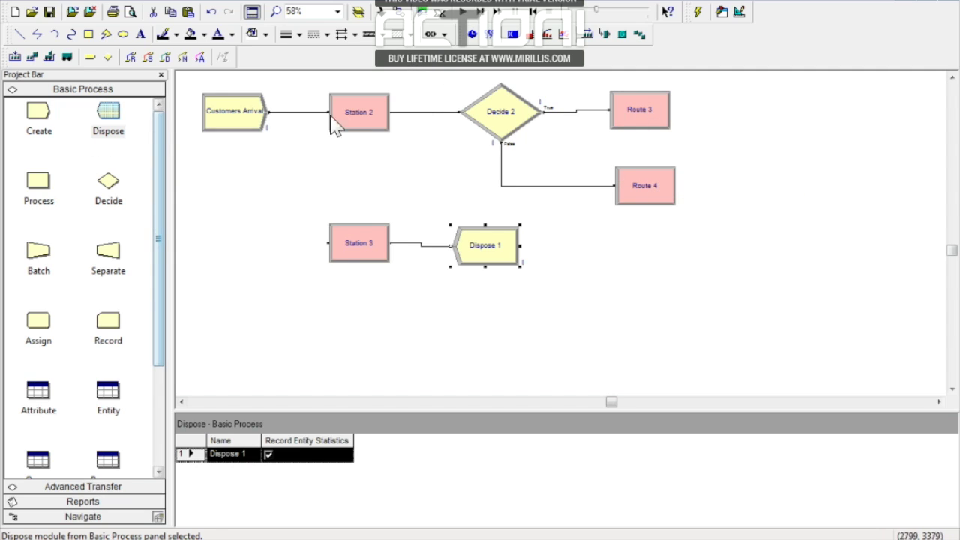
pyautogui.click(639, 107)
pyautogui.moveTo(638, 107); pyautogui.dragTo(644, 111)
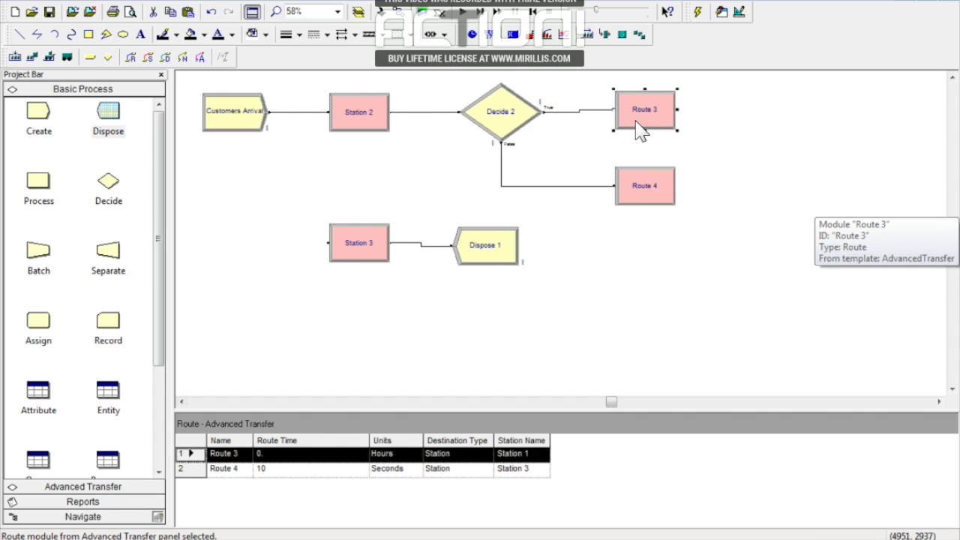
# Place a new Station module below Station 3 and shift it slightly to align with the stations above.
pyautogui.click(75, 487)
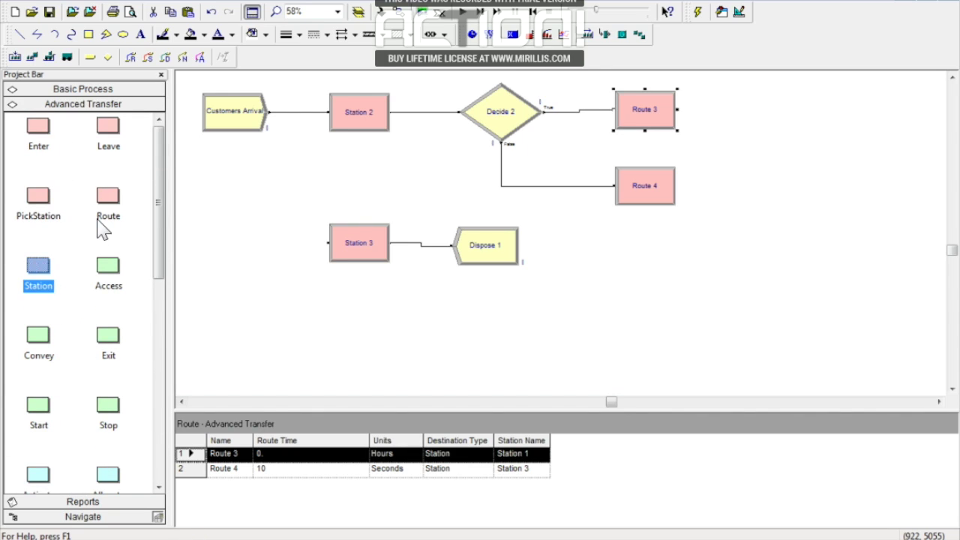
pyautogui.moveTo(36, 274); pyautogui.dragTo(338, 349)
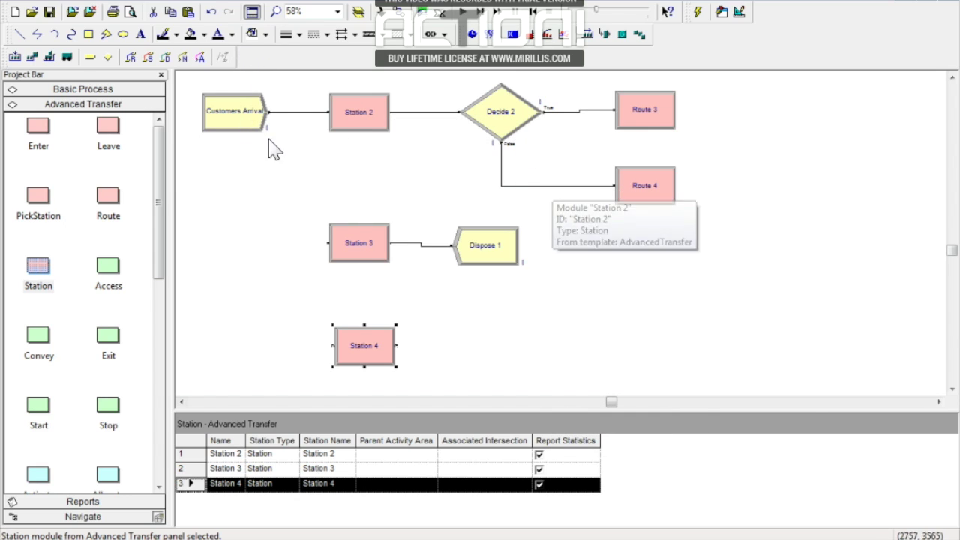
pyautogui.moveTo(367, 355); pyautogui.dragTo(359, 353)
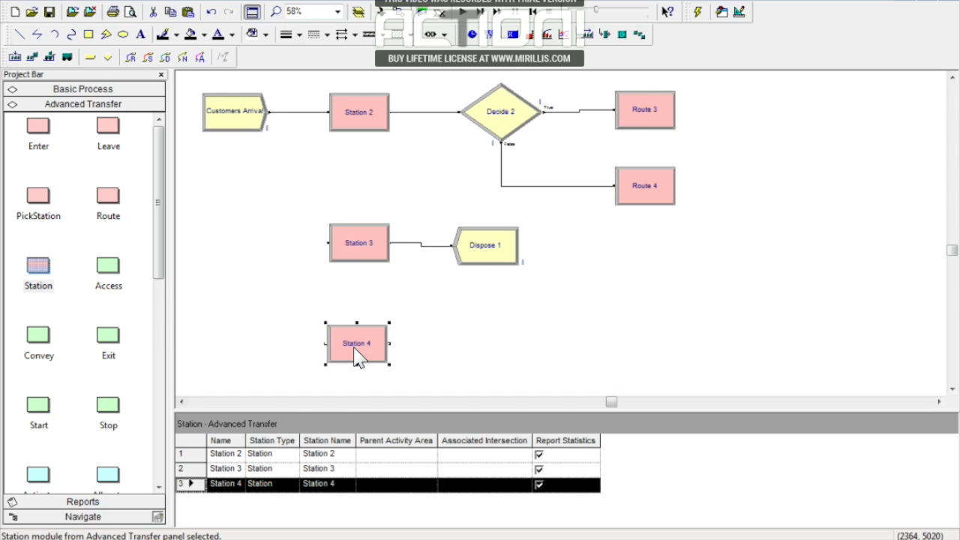
pyautogui.click(236, 228)
# Place a Process module beside Station 4, name it Order Food, and set its action to Seize Delay Release.
pyautogui.click(105, 90)
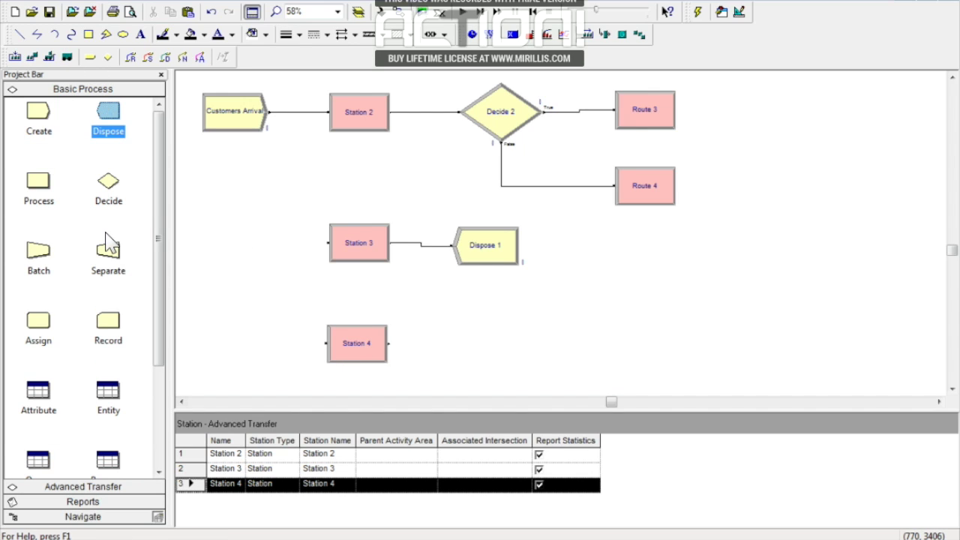
pyautogui.moveTo(39, 182); pyautogui.dragTo(448, 348)
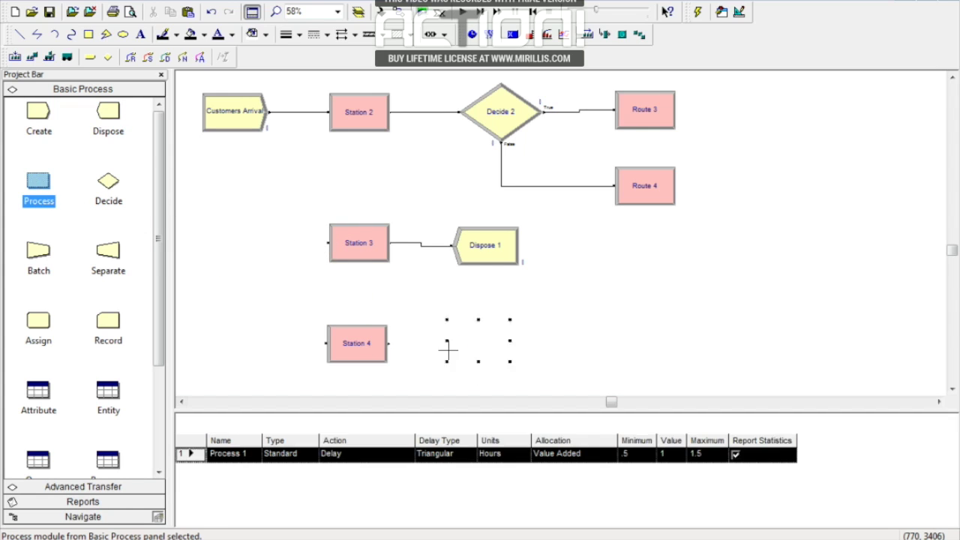
pyautogui.doubleClick(486, 350)
pyautogui.write('Order Food')
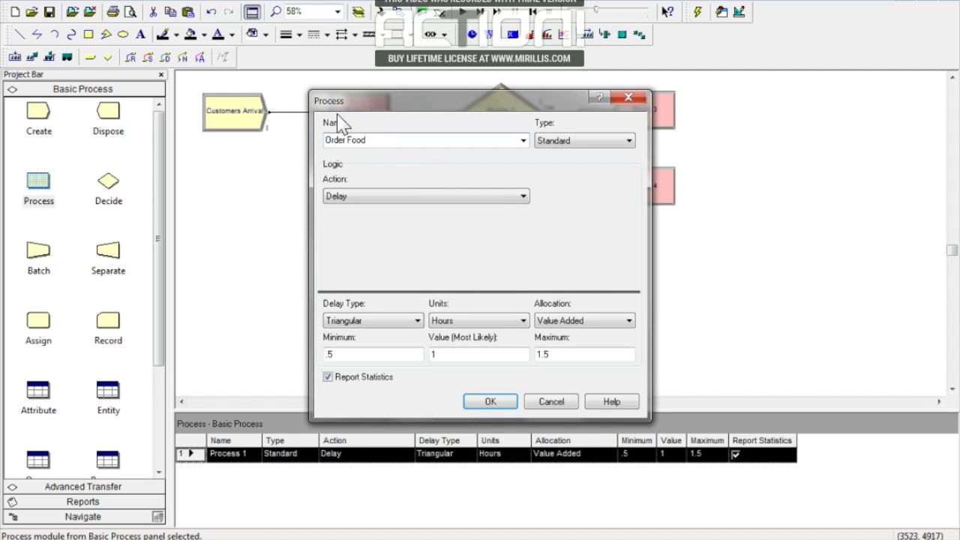
pyautogui.click(498, 196)
pyautogui.click(373, 227)
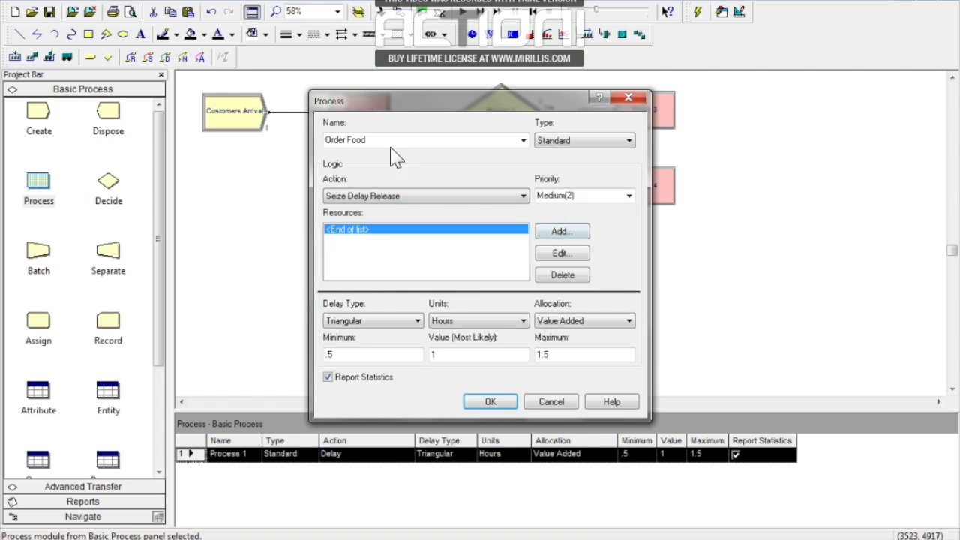
# Add Resource 1 with quantity 1 to Order Food and set its triangular delay to 4, 5 and 6 minutes.
pyautogui.click(559, 232)
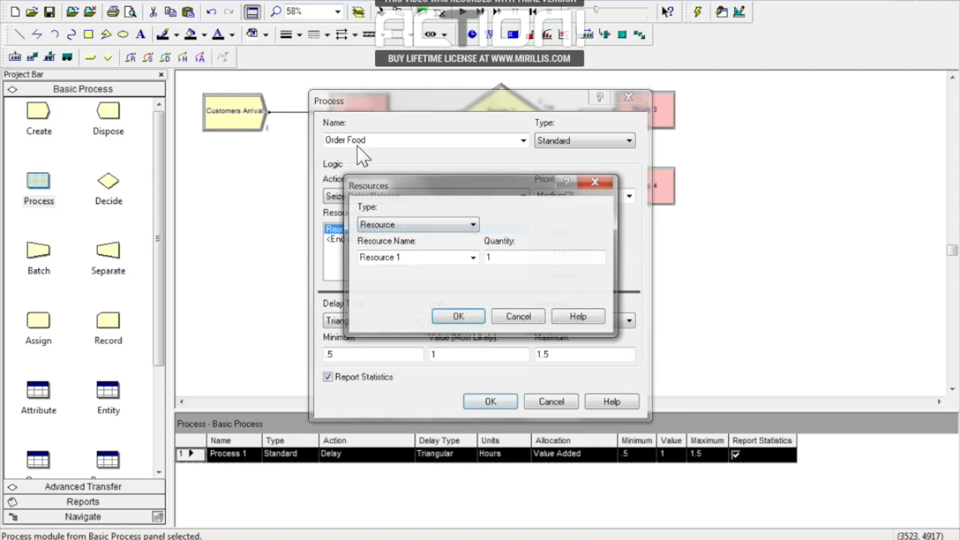
pyautogui.click(457, 317)
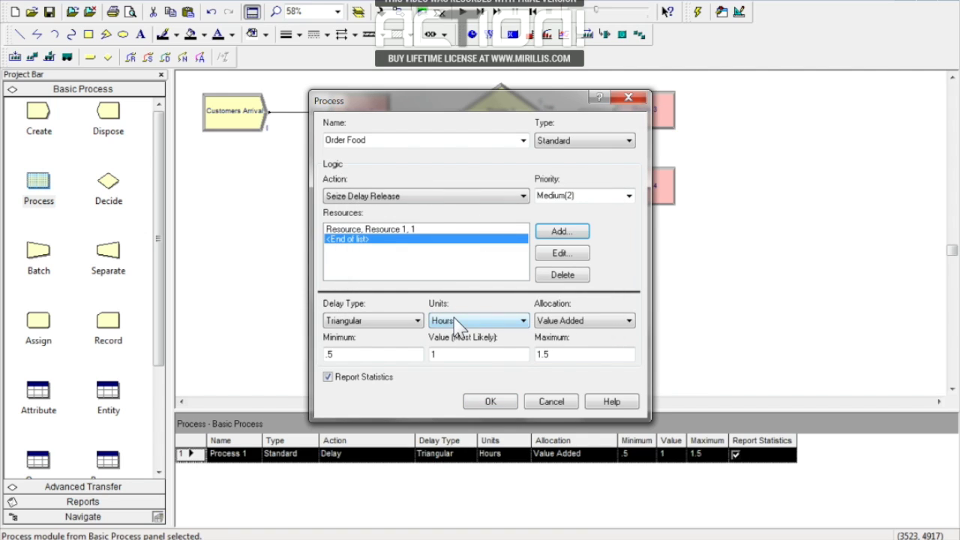
pyautogui.click(445, 321)
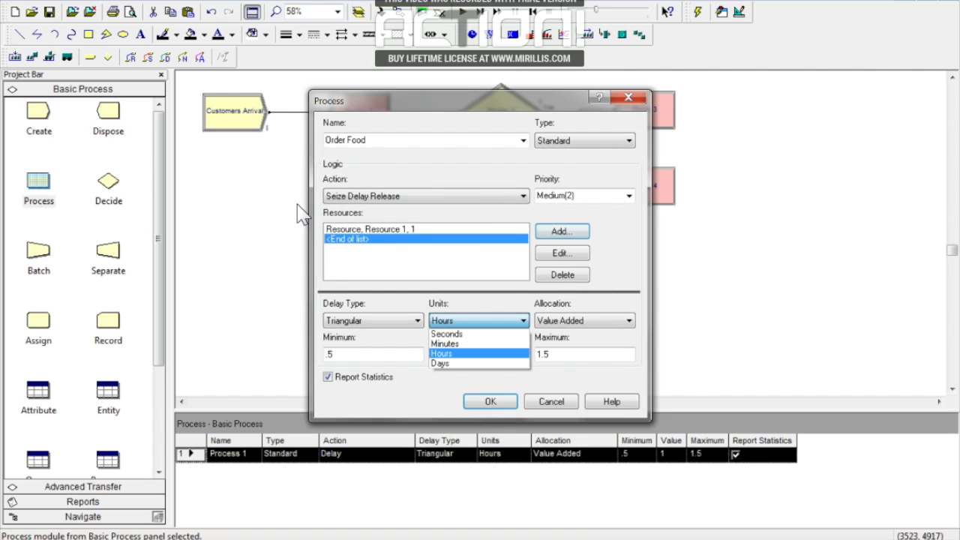
pyautogui.click(450, 344)
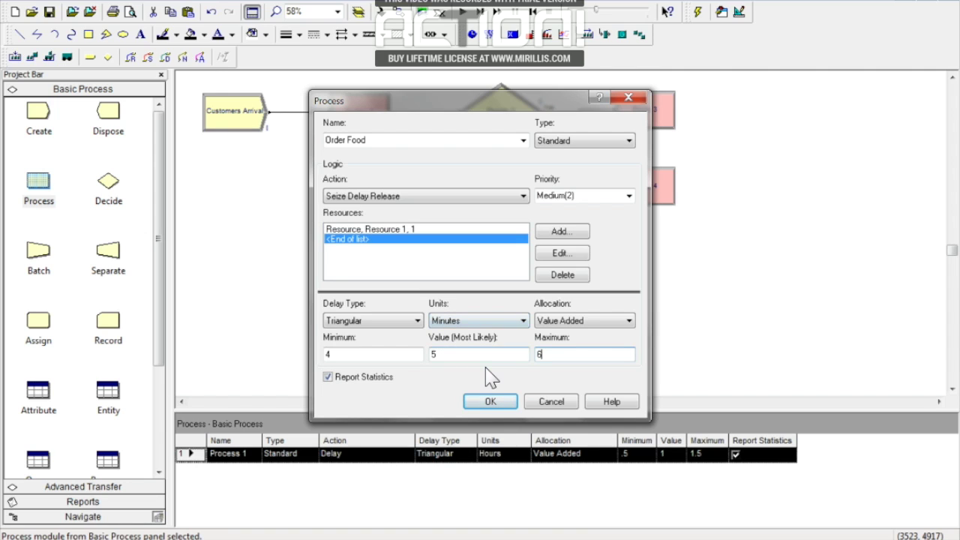
pyautogui.click(489, 403)
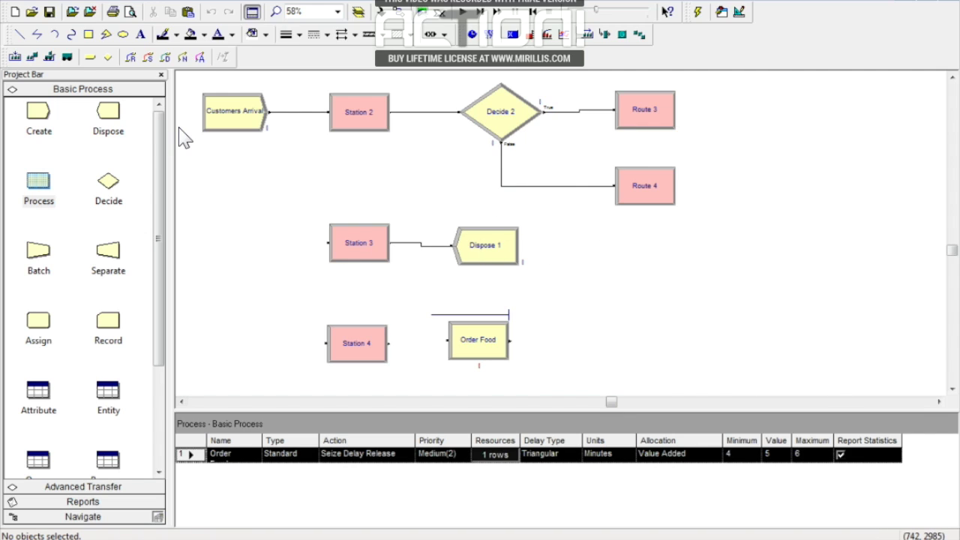
# Place a Decide module after Order Food, and connect Station 4's exit to Order Food's entry.
pyautogui.moveTo(109, 187); pyautogui.dragTo(590, 345)
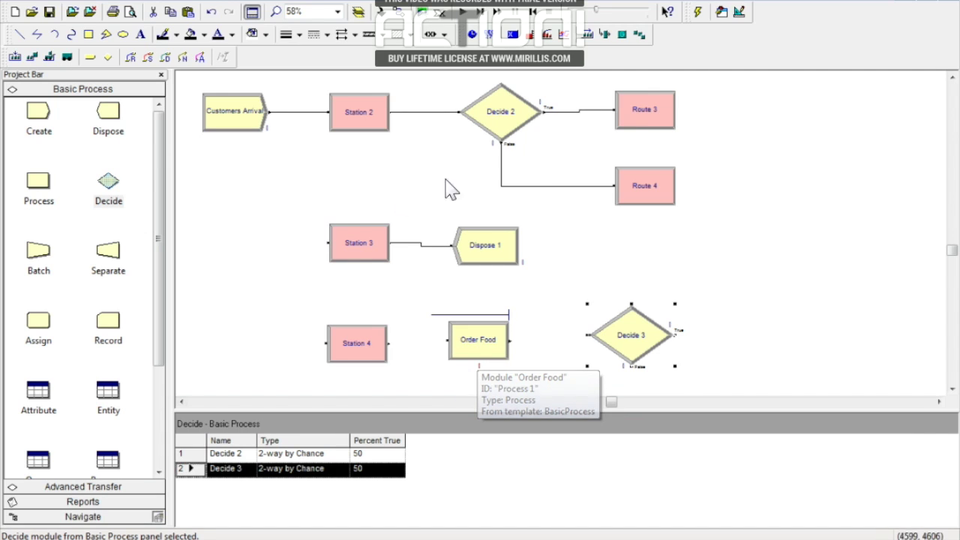
pyautogui.moveTo(953, 253); pyautogui.dragTo(954, 266)
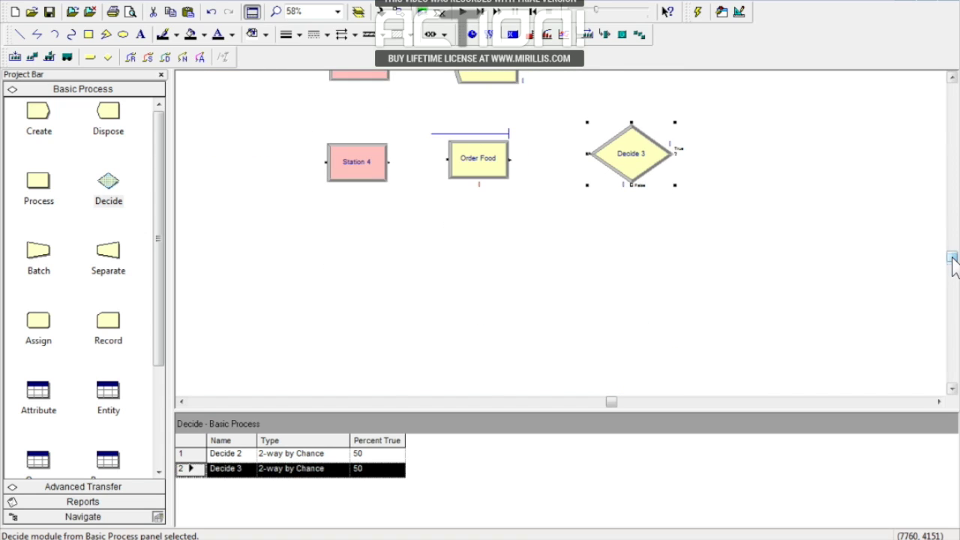
pyautogui.click(401, 13)
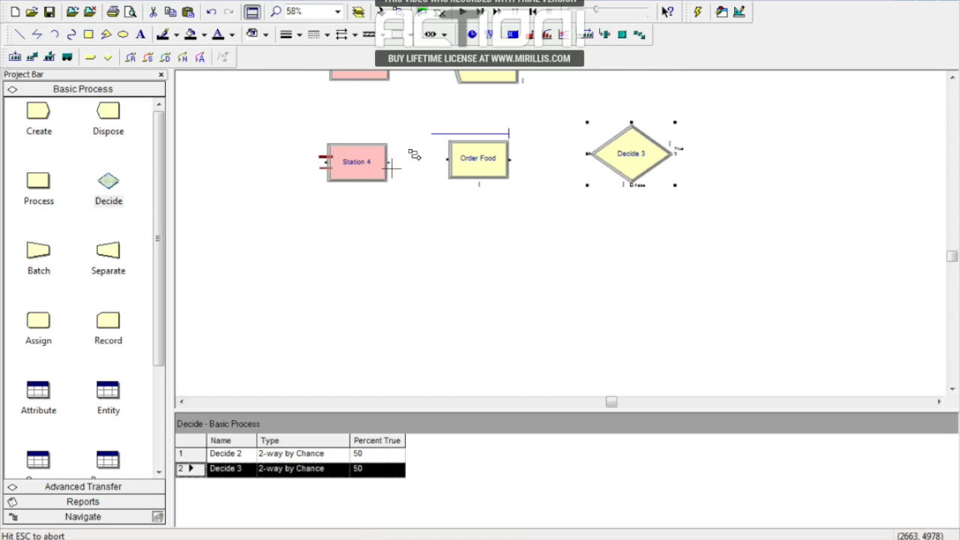
pyautogui.click(389, 162)
pyautogui.click(447, 159)
# Connect Order Food's exit to the entry of Decide 3 and nudge Decide 3 closer in line.
pyautogui.click(401, 12)
pyautogui.click(511, 159)
pyautogui.click(590, 153)
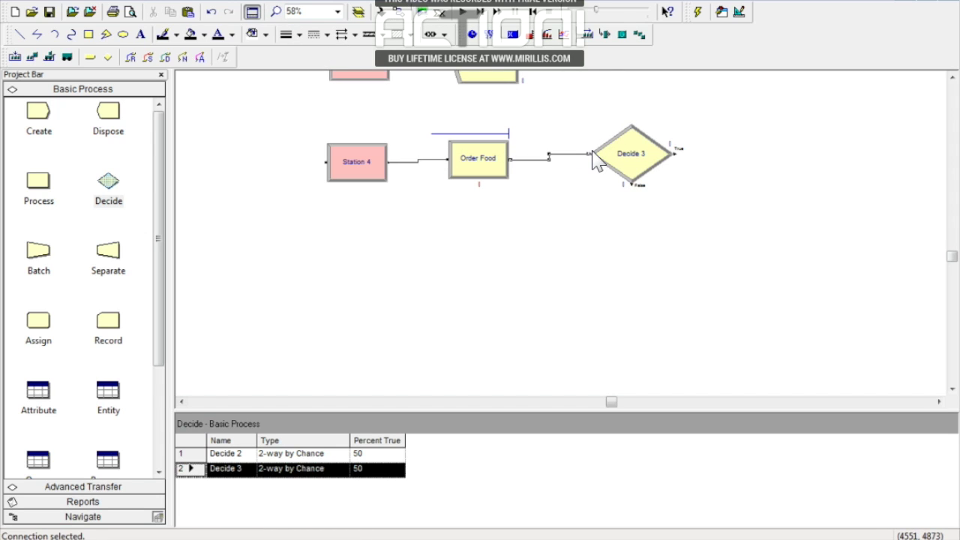
pyautogui.click(639, 161)
pyautogui.moveTo(639, 161); pyautogui.dragTo(638, 165)
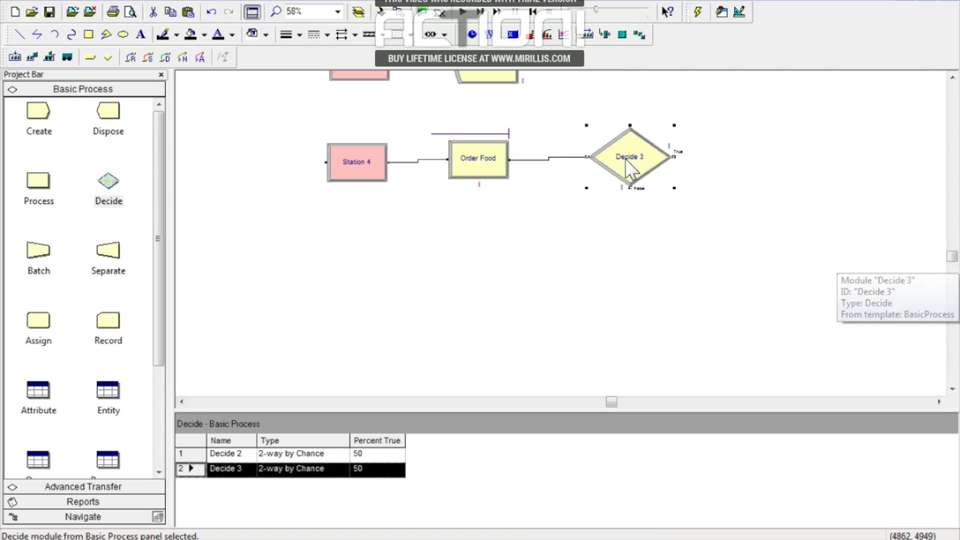
pyautogui.click(952, 77)
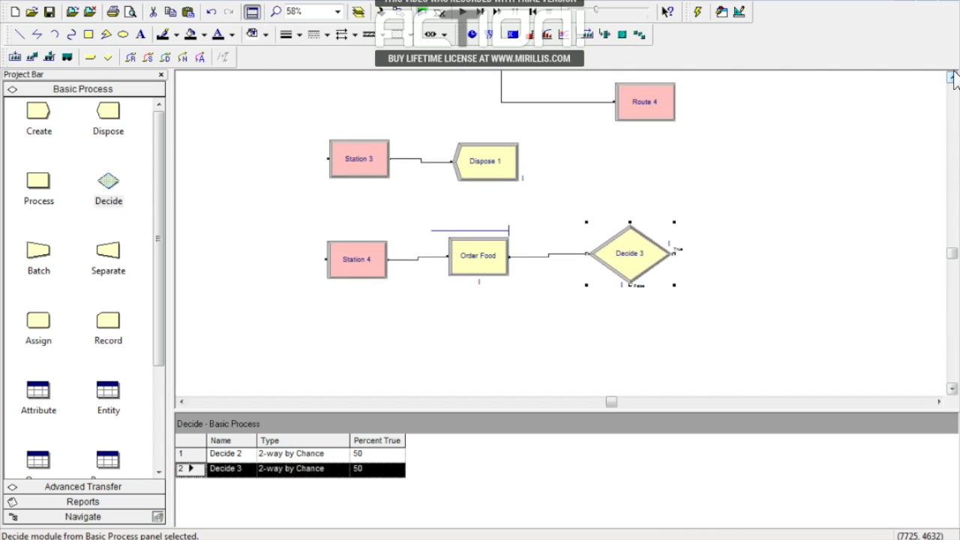
pyautogui.click(953, 76)
pyautogui.moveTo(951, 251); pyautogui.dragTo(951, 244)
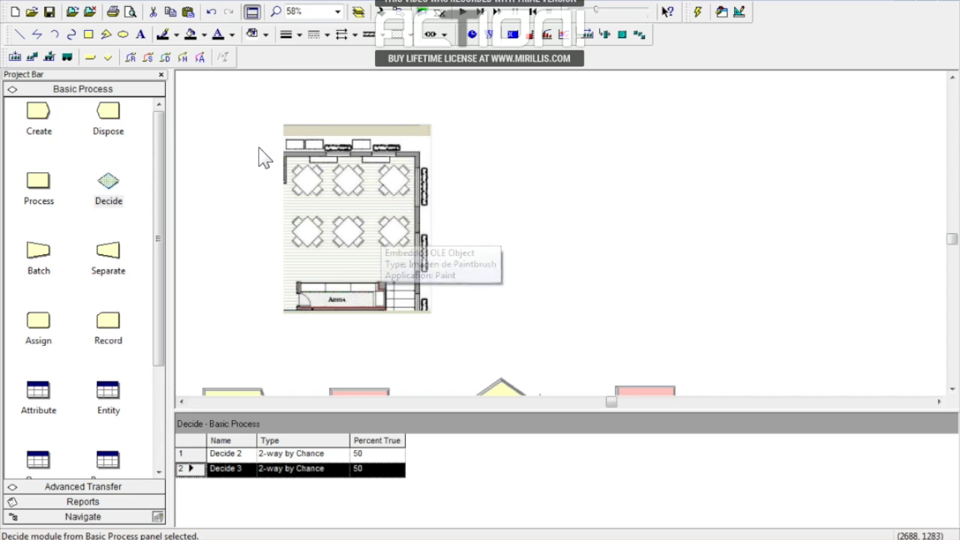
pyautogui.moveTo(951, 240); pyautogui.dragTo(953, 263)
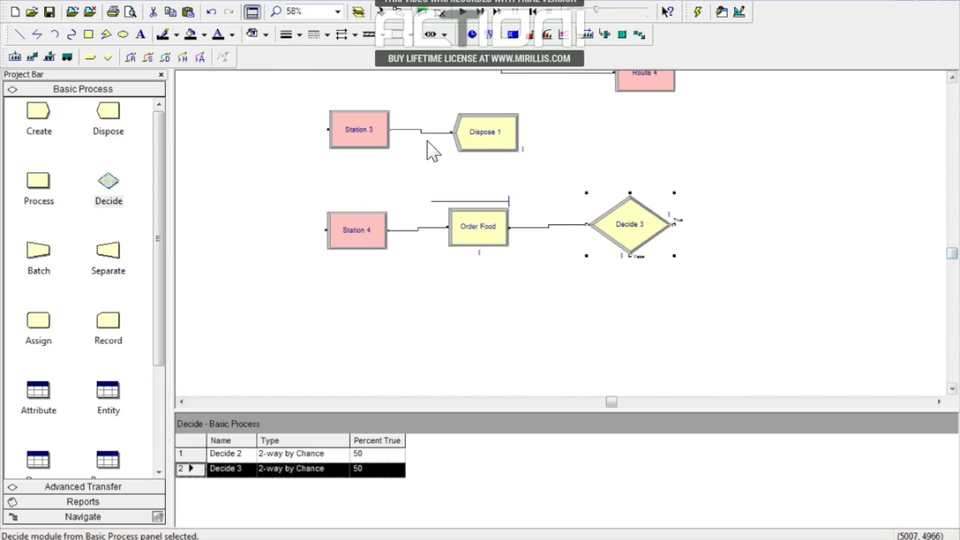
pyautogui.doubleClick(637, 226)
pyautogui.click(609, 210)
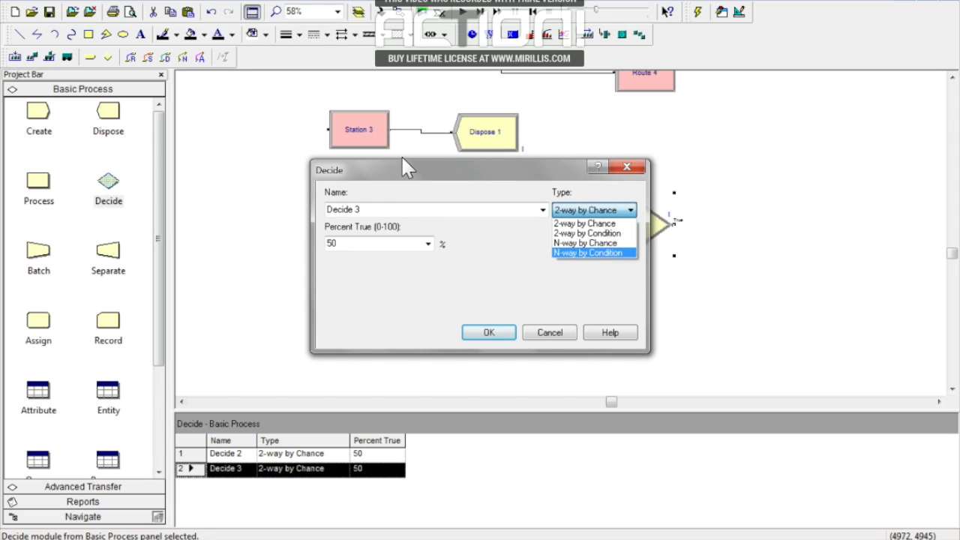
pyautogui.click(611, 253)
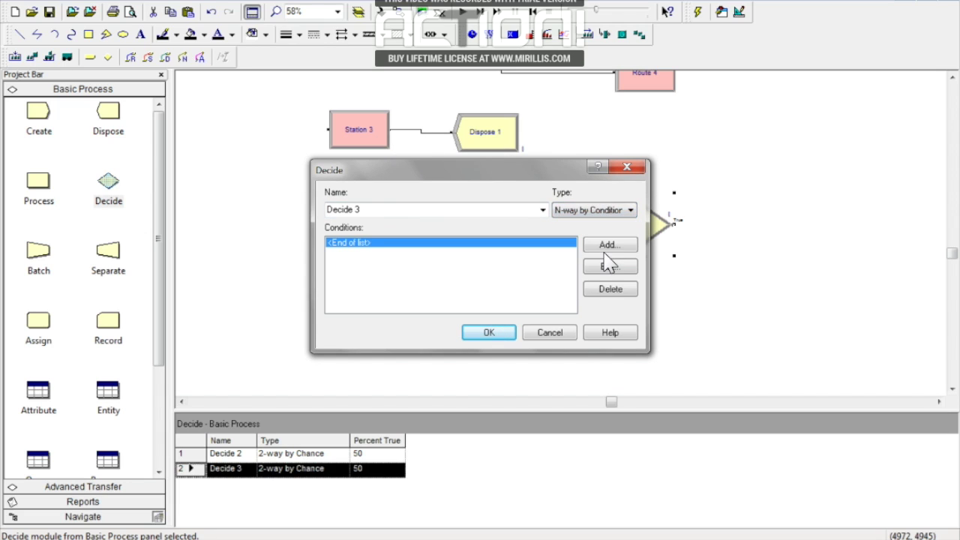
pyautogui.click(489, 333)
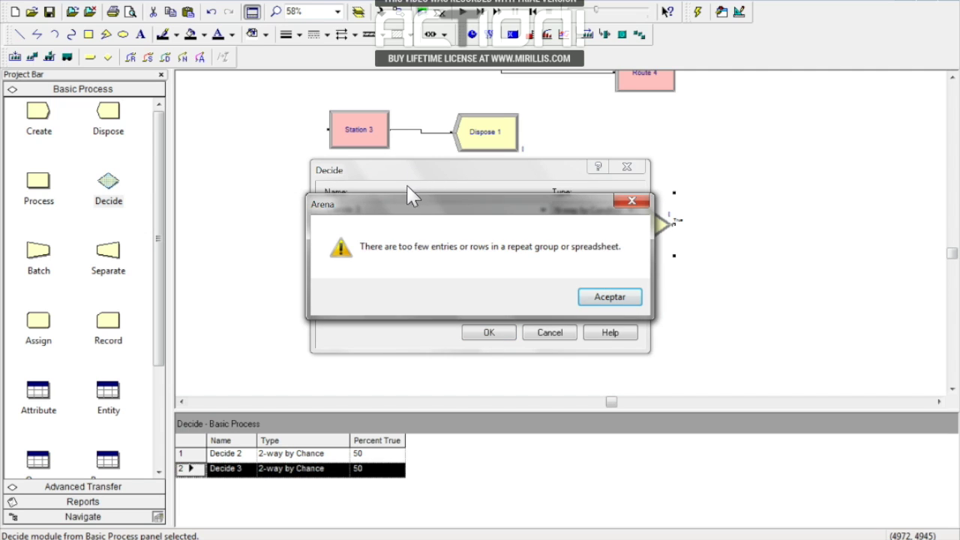
pyautogui.click(610, 297)
pyautogui.click(489, 332)
pyautogui.click(604, 302)
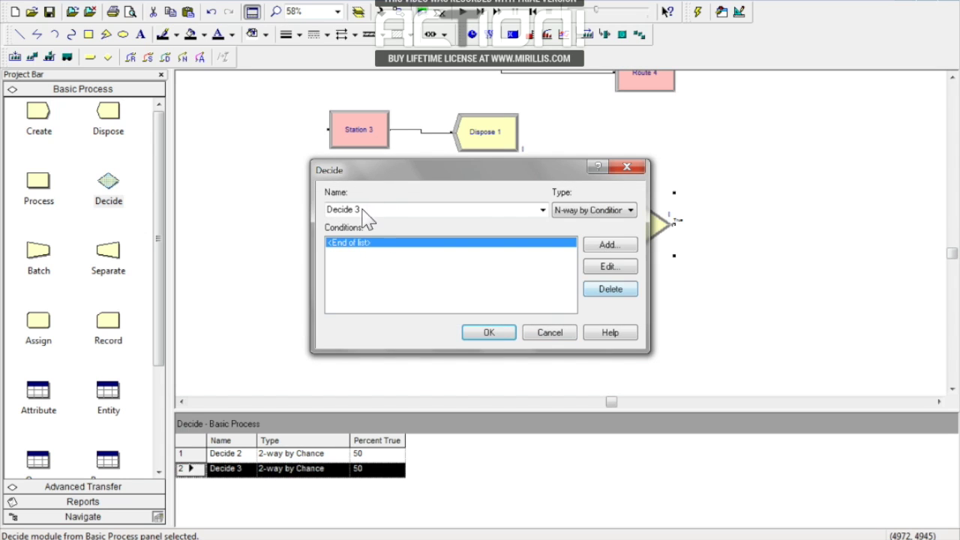
pyautogui.click(544, 335)
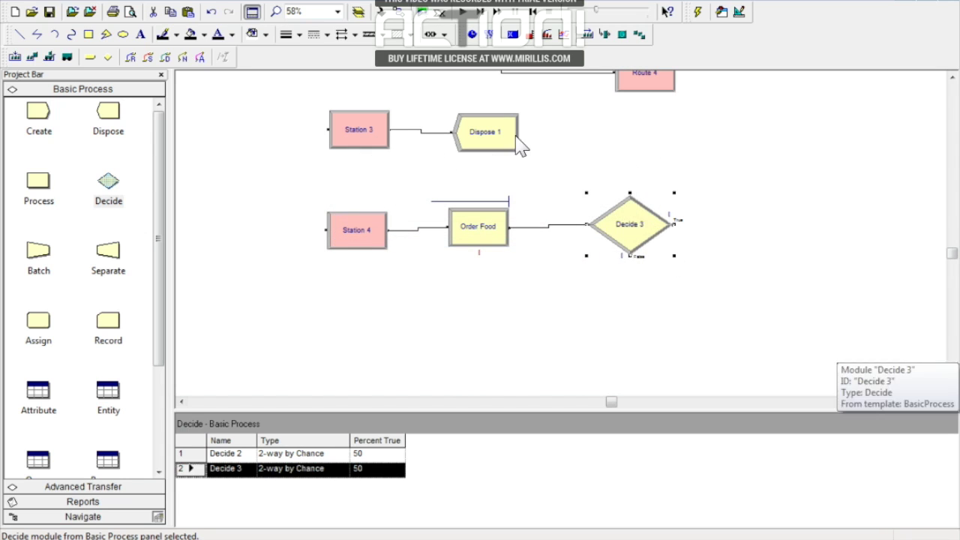
# Place a Route module just after Decide 3, in line with it.
pyautogui.click(938, 402)
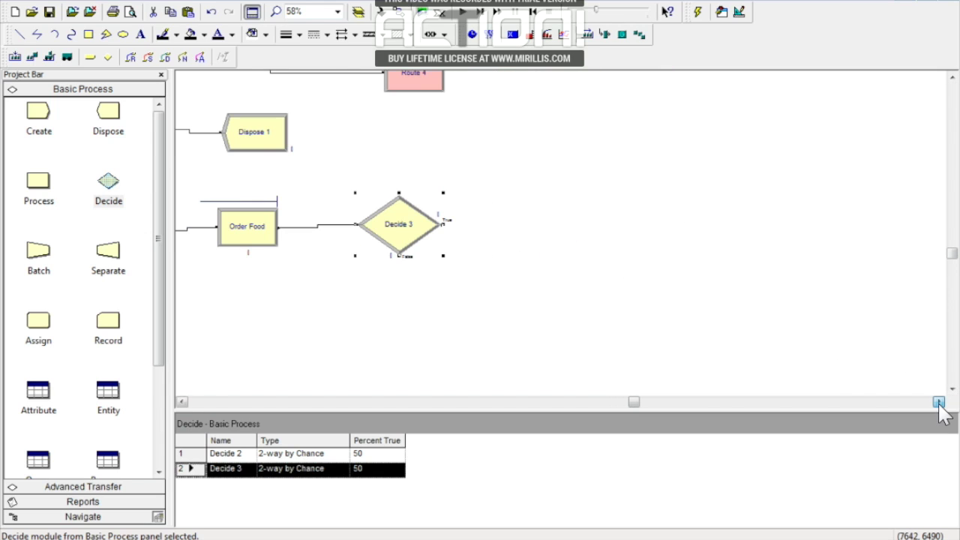
pyautogui.click(414, 345)
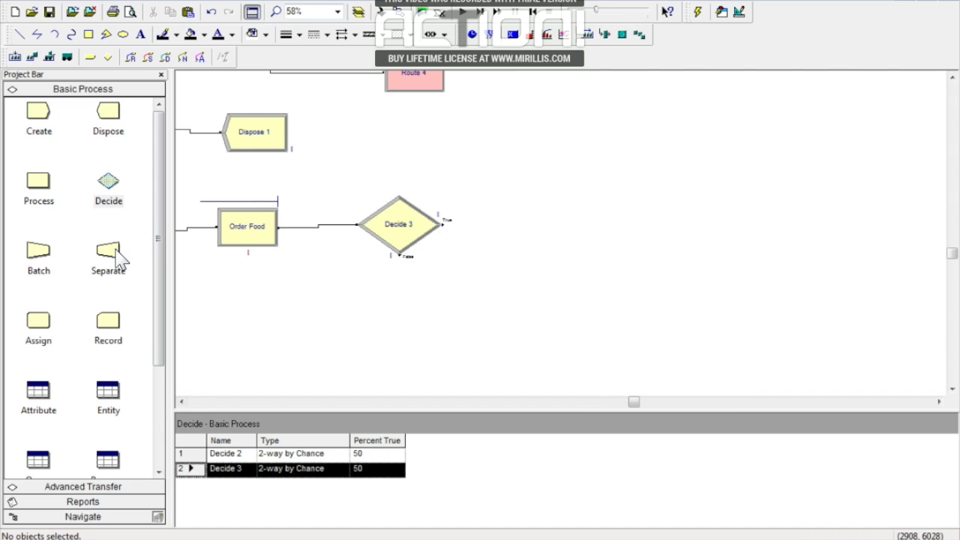
pyautogui.click(181, 402)
pyautogui.click(181, 402)
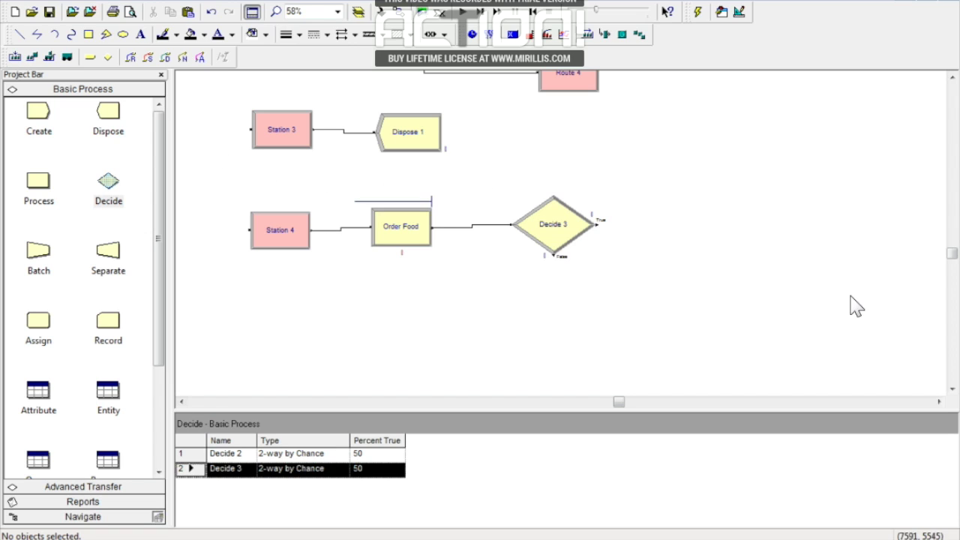
pyautogui.click(951, 388)
pyautogui.click(951, 389)
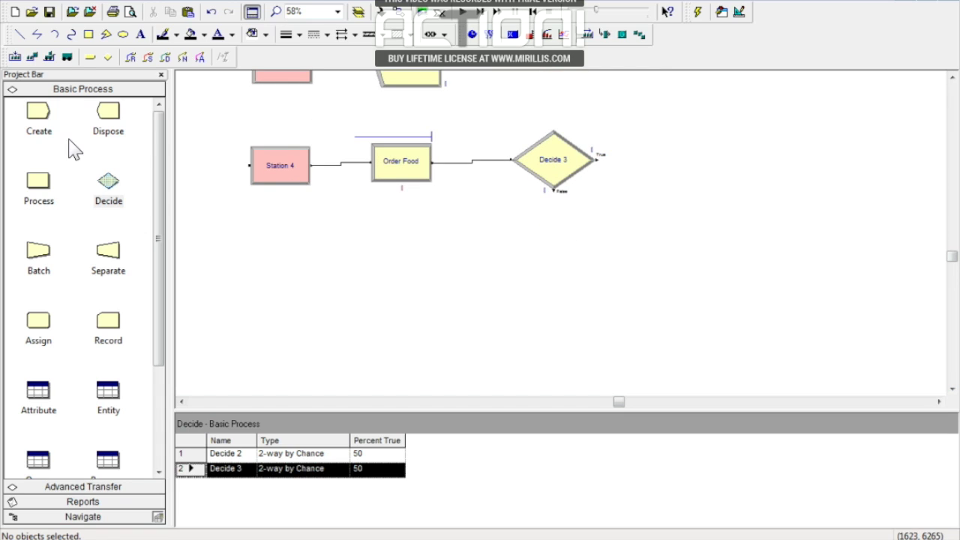
pyautogui.click(79, 487)
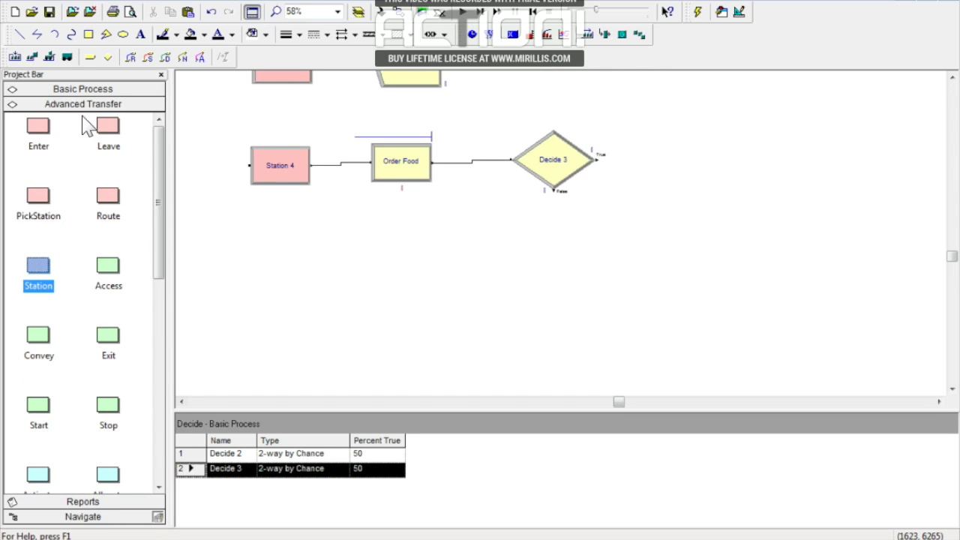
pyautogui.moveTo(108, 207); pyautogui.dragTo(649, 168)
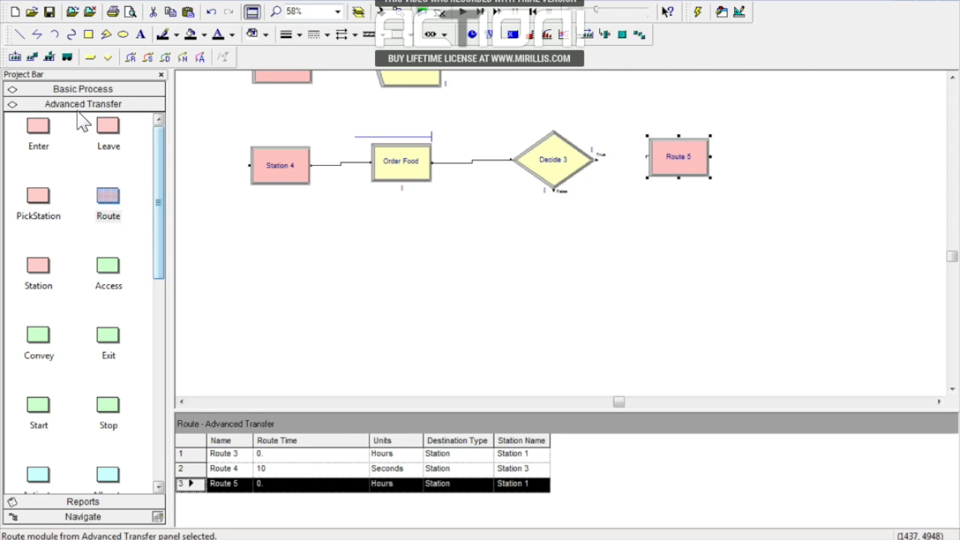
# Place five more Route modules in a column below Route 5, and nudge Route 5 into alignment.
pyautogui.moveTo(107, 199); pyautogui.dragTo(651, 219)
pyautogui.moveTo(109, 197); pyautogui.dragTo(650, 273)
pyautogui.moveTo(108, 198); pyautogui.dragTo(650, 322)
pyautogui.moveTo(108, 197); pyautogui.dragTo(647, 368)
pyautogui.click(647, 368)
pyautogui.click(951, 389)
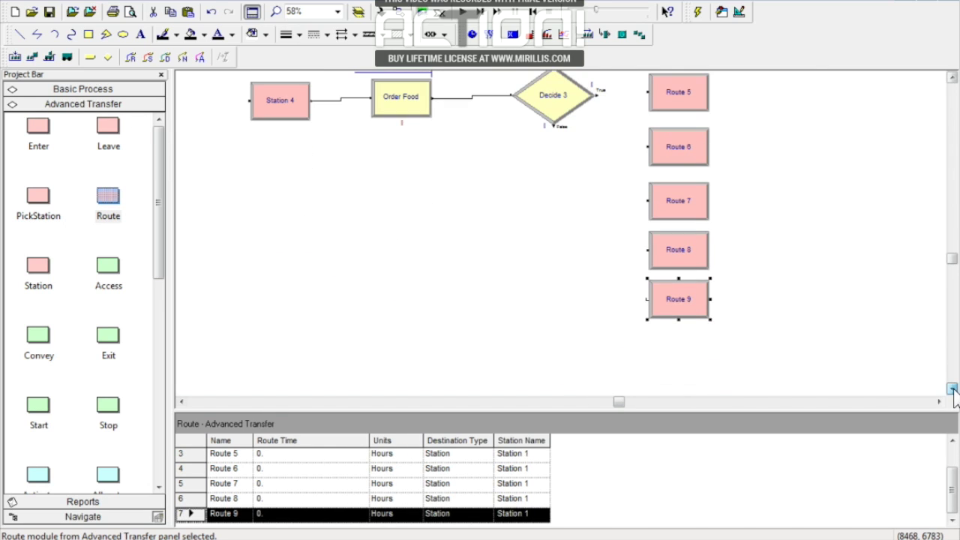
pyautogui.moveTo(108, 199); pyautogui.dragTo(438, 225)
pyautogui.moveTo(675, 101)
pyautogui.mouseDown()
pyautogui.moveTo(678, 108)
pyautogui.moveTo(668, 99)
pyautogui.mouseUp()
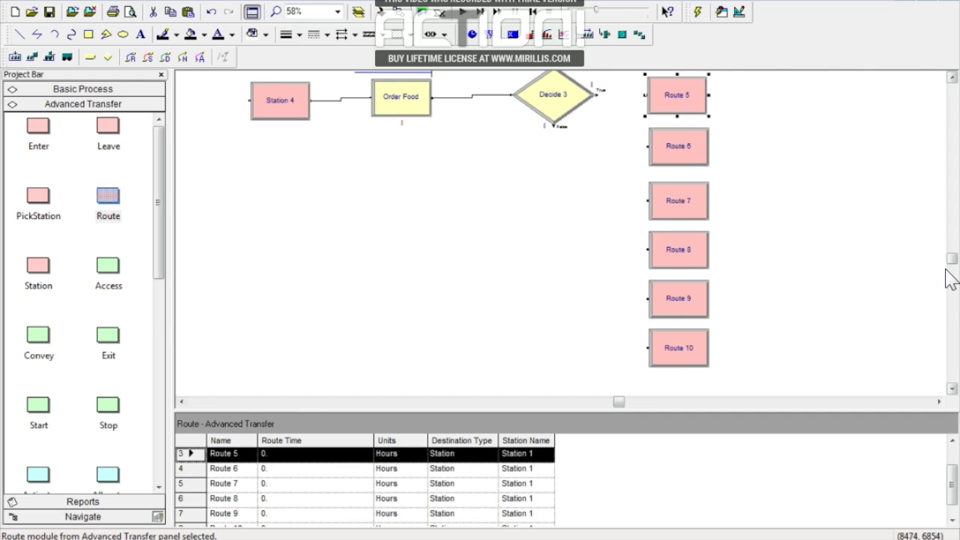
# Place two Station modules, one beside Route 5 and one beside Route 6.
pyautogui.click(939, 403)
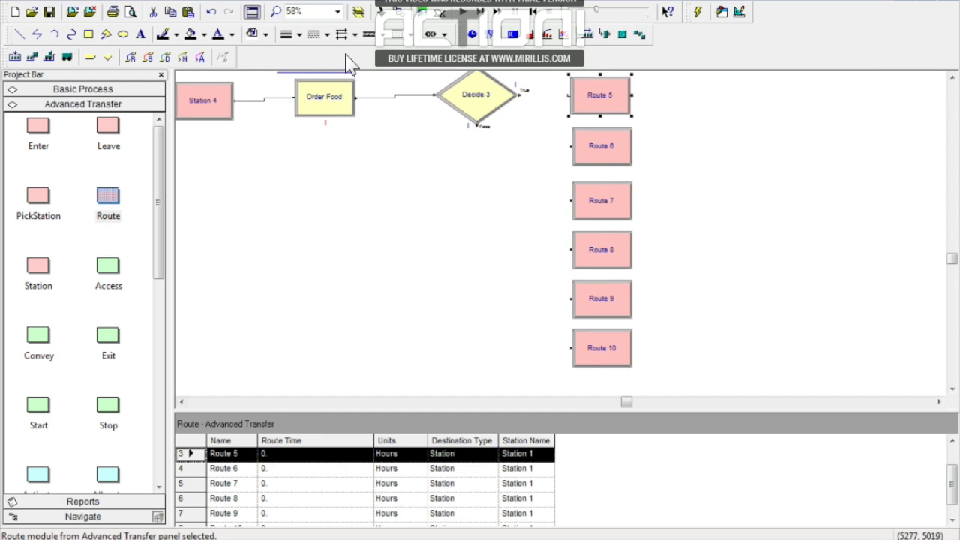
pyautogui.click(939, 403)
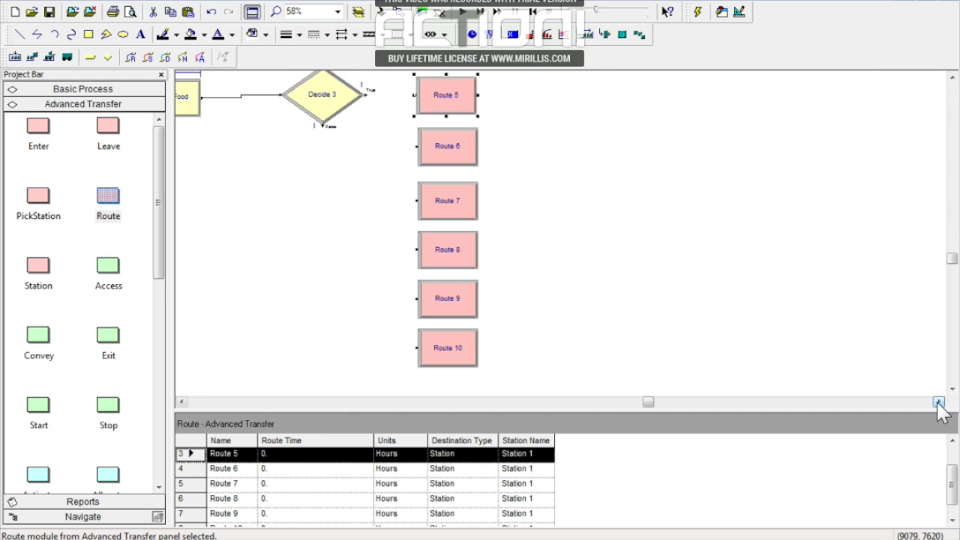
pyautogui.click(951, 78)
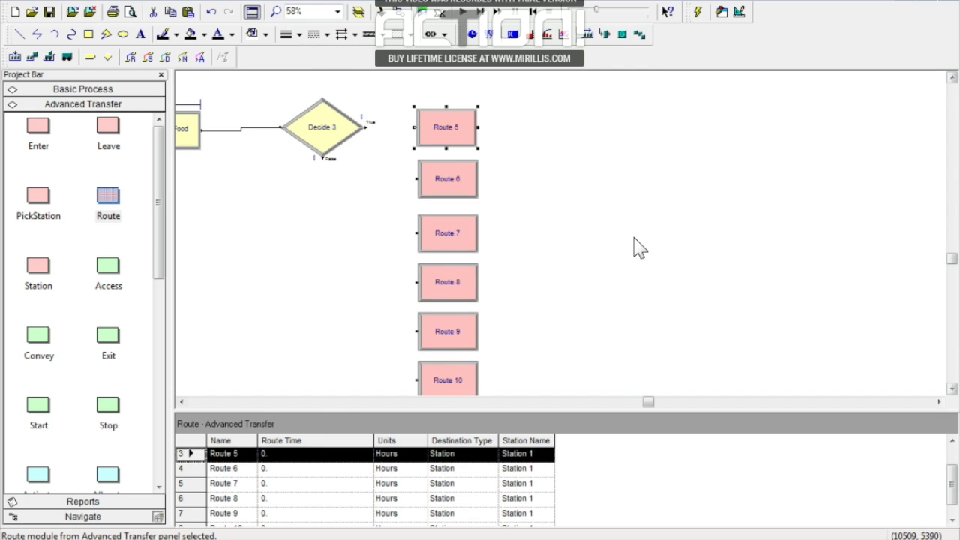
pyautogui.click(952, 388)
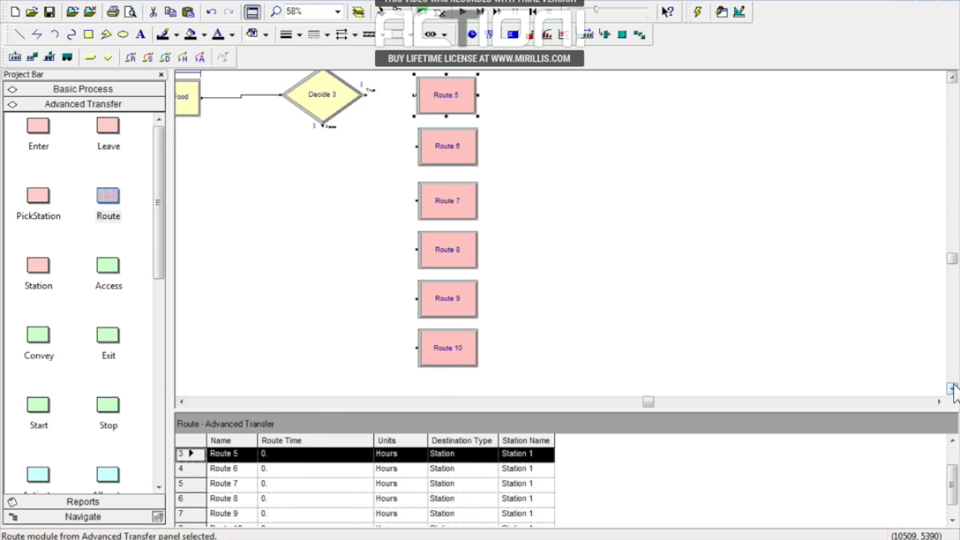
pyautogui.click(380, 112)
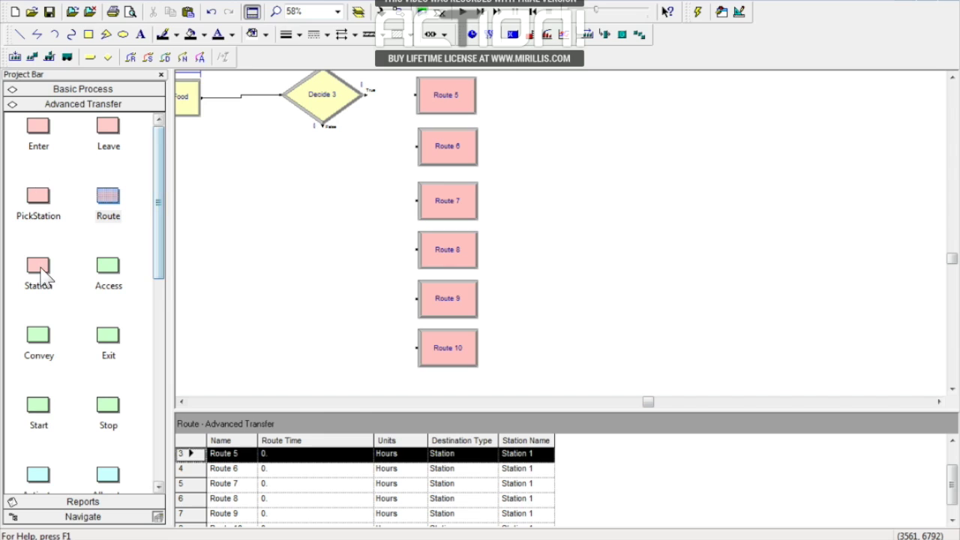
pyautogui.moveTo(41, 271); pyautogui.dragTo(552, 107)
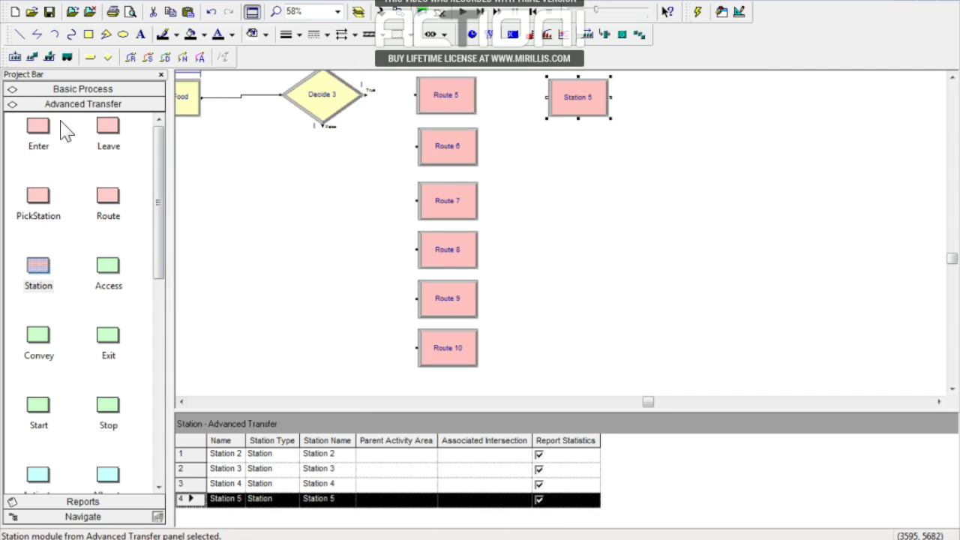
pyautogui.moveTo(38, 266); pyautogui.dragTo(551, 150)
# Delete the connection between Station 5 and Station 6, and nudge both stations into line.
pyautogui.click(619, 120)
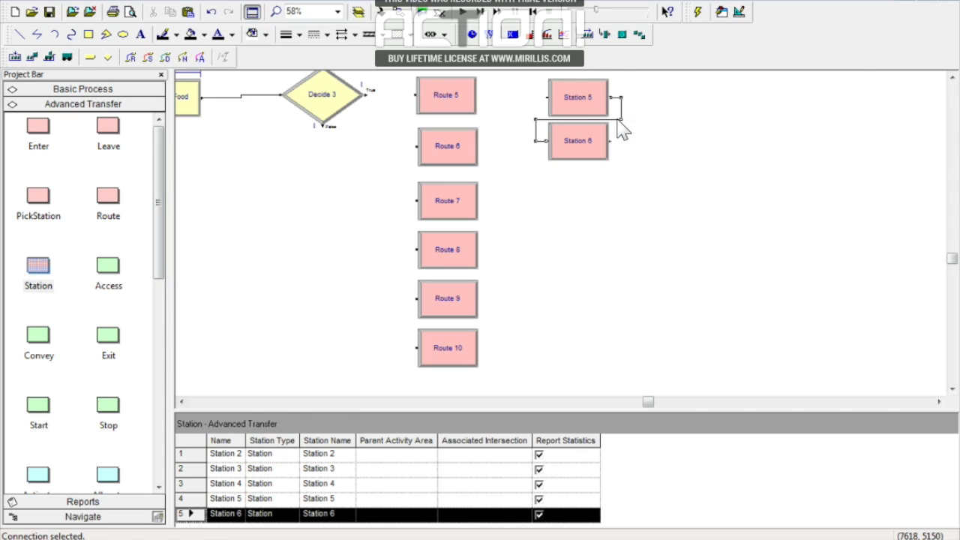
pyautogui.rightClick(620, 120)
pyautogui.click(668, 180)
pyautogui.click(578, 143)
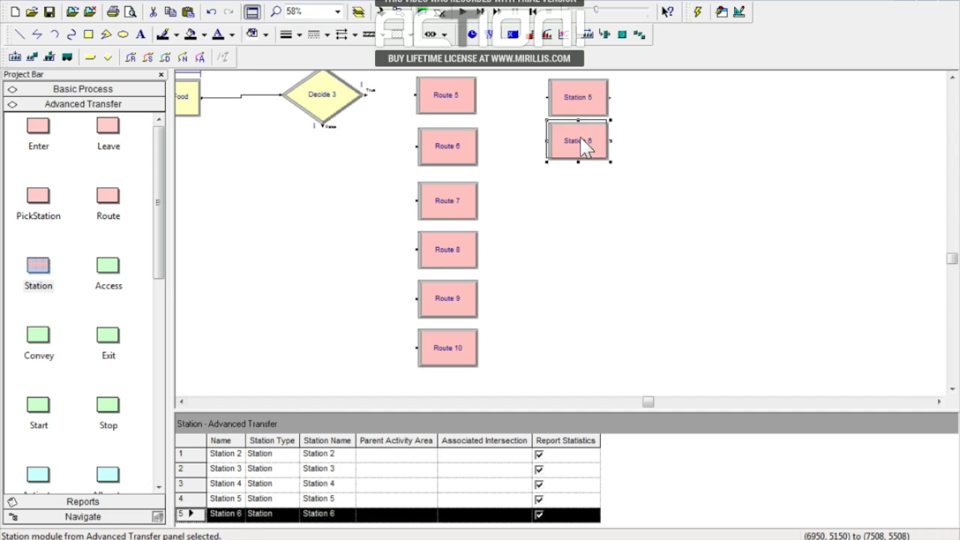
pyautogui.click(576, 101)
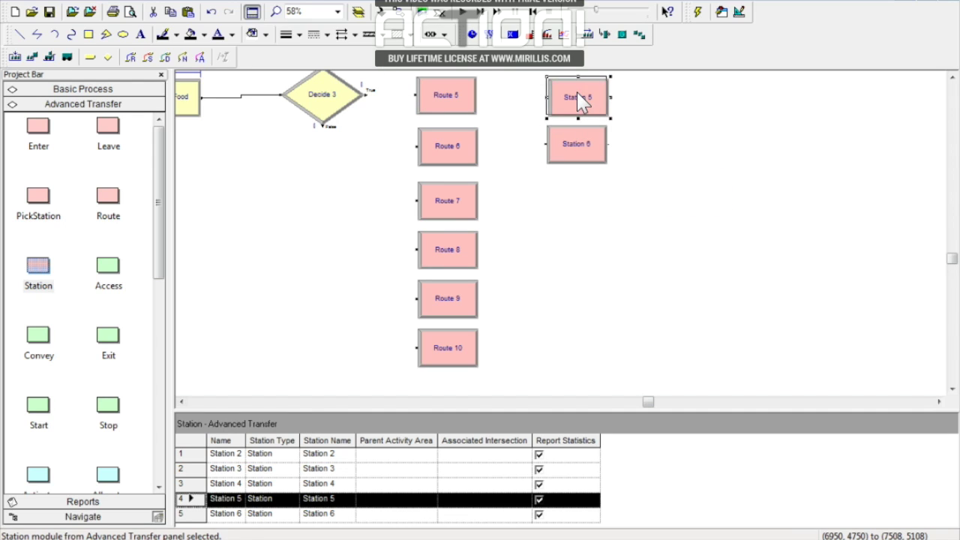
pyautogui.click(557, 242)
# Place four more Station modules beside Routes 7 to 10, and delete the connection between Station 9 and Station 10.
pyautogui.moveTo(37, 277); pyautogui.dragTo(545, 207)
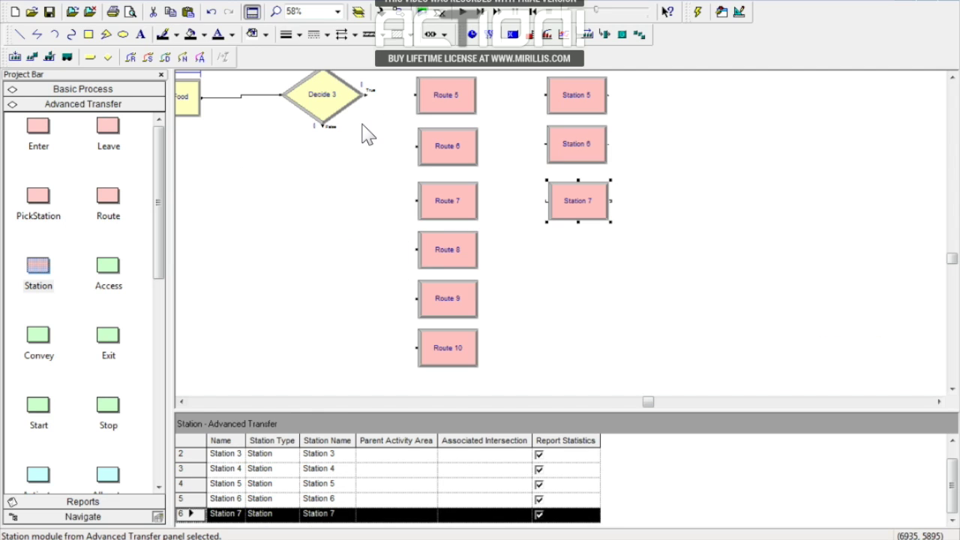
pyautogui.moveTo(40, 266); pyautogui.dragTo(548, 253)
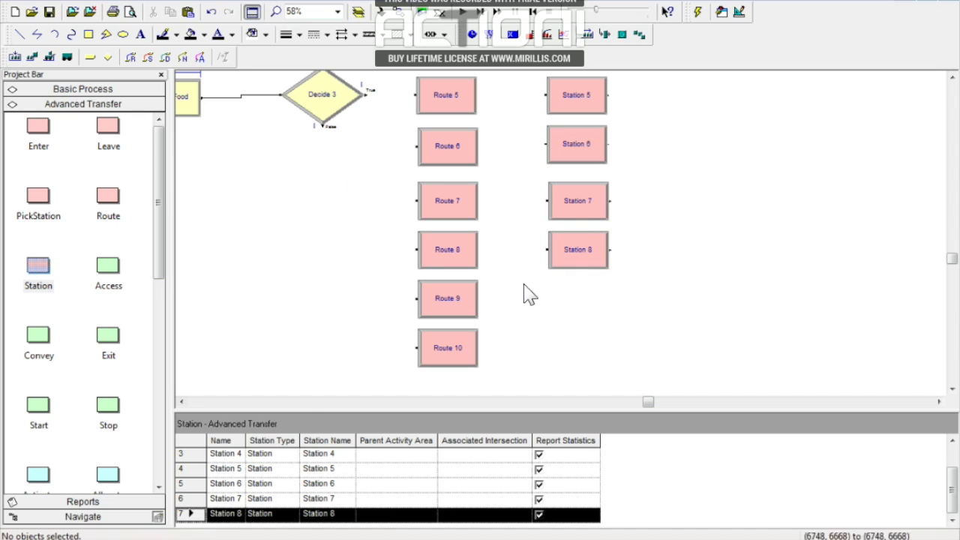
pyautogui.moveTo(38, 270); pyautogui.dragTo(545, 300)
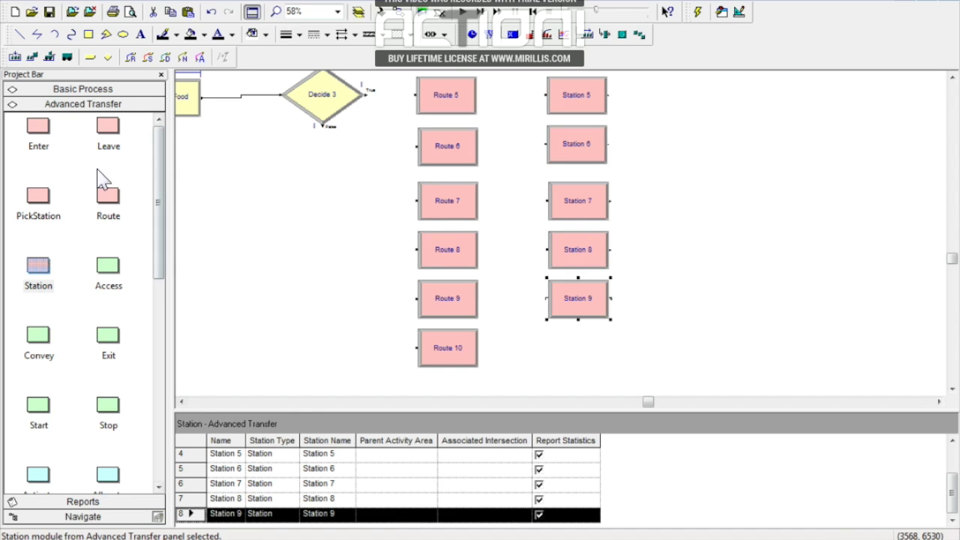
pyautogui.moveTo(41, 278); pyautogui.dragTo(551, 369)
pyautogui.click(621, 325)
pyautogui.rightClick(620, 326)
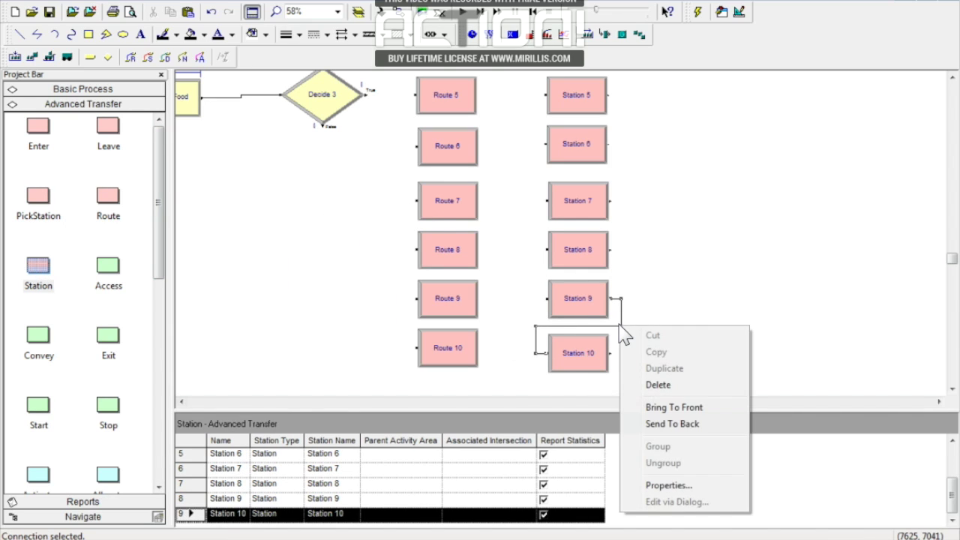
pyautogui.click(663, 386)
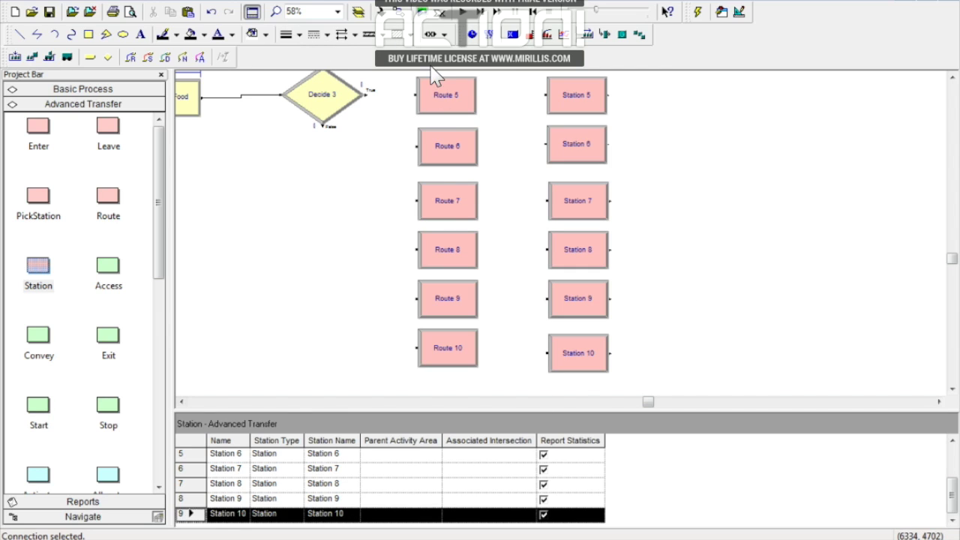
# Place three Process modules beside Stations 5, 6 and 7, and delete the connection between Process 3 and Process 4.
pyautogui.click(182, 402)
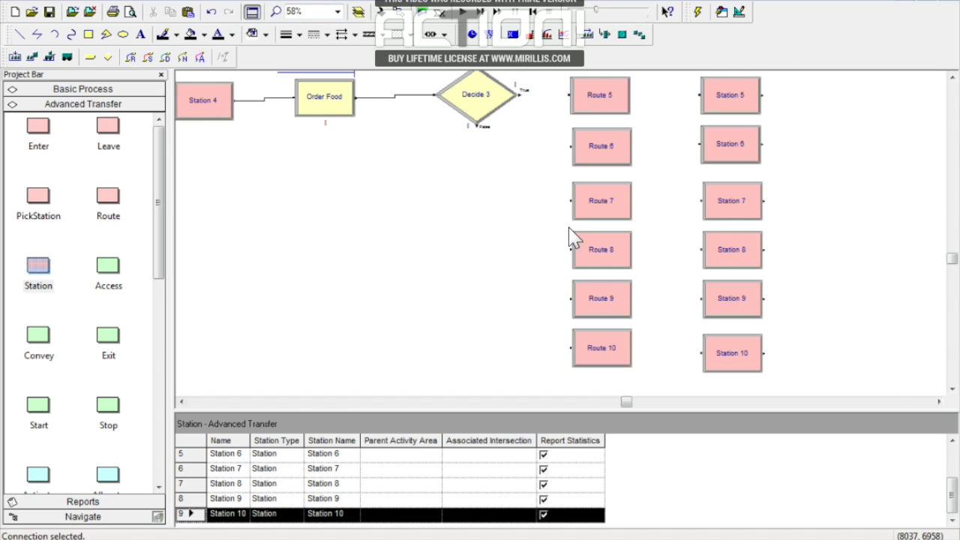
pyautogui.click(939, 403)
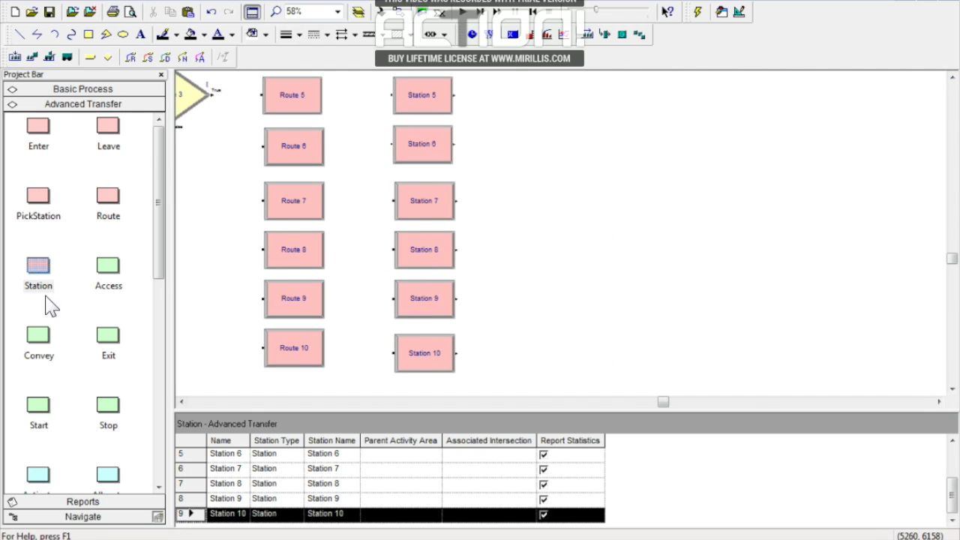
pyautogui.click(85, 90)
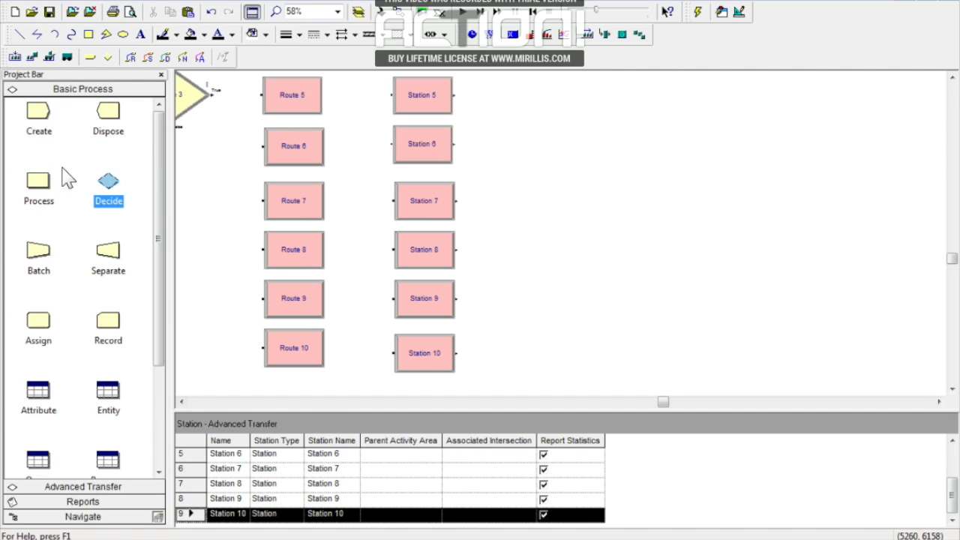
pyautogui.moveTo(35, 182); pyautogui.dragTo(492, 90)
pyautogui.moveTo(31, 187); pyautogui.dragTo(492, 146)
pyautogui.moveTo(39, 184); pyautogui.dragTo(492, 202)
pyautogui.click(565, 172)
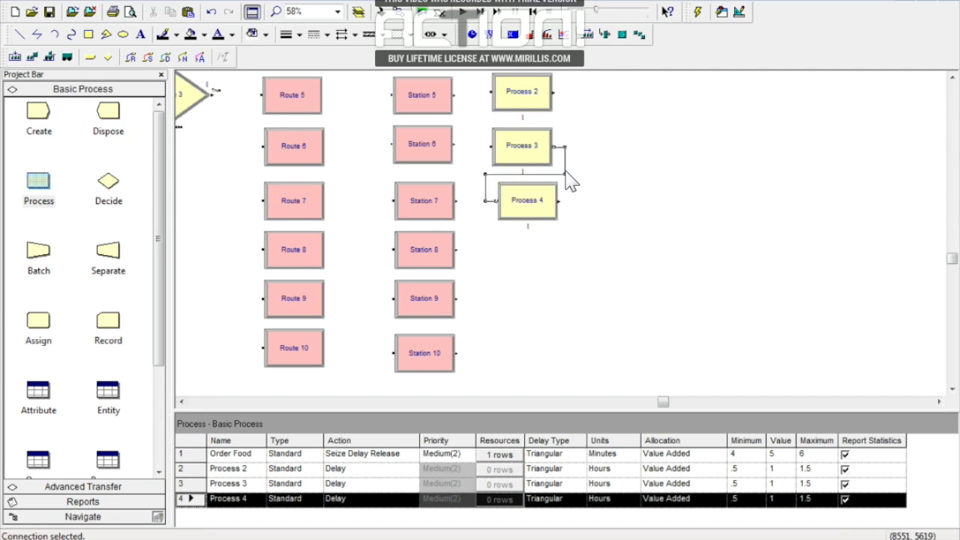
pyautogui.rightClick(566, 171)
pyautogui.click(629, 233)
# Place three more Process modules beside Stations 8, 9 and 10, and nudge Process 3 into the column.
pyautogui.moveTo(47, 197); pyautogui.dragTo(494, 252)
pyautogui.moveTo(44, 185); pyautogui.dragTo(498, 325)
pyautogui.click(469, 305)
pyautogui.moveTo(34, 179); pyautogui.dragTo(501, 363)
pyautogui.click(637, 343)
pyautogui.click(526, 153)
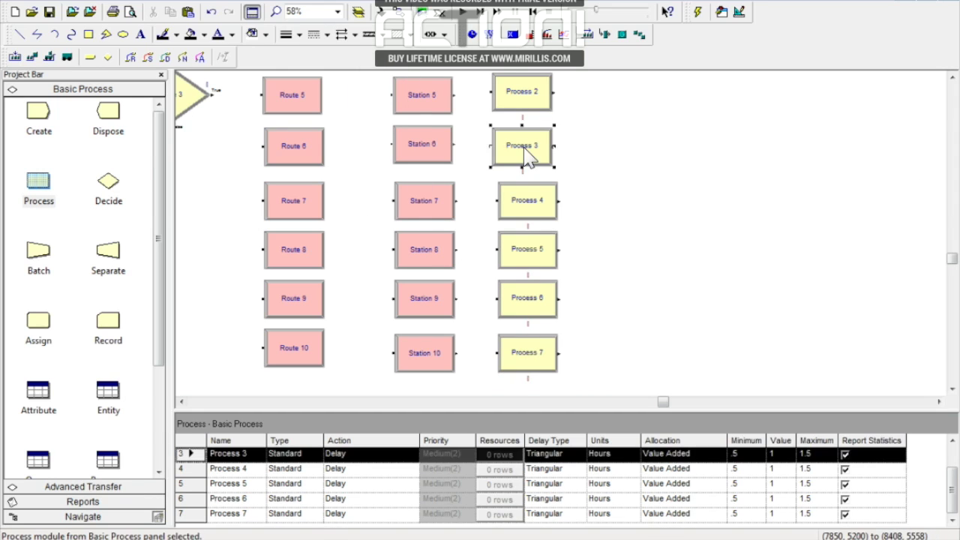
pyautogui.moveTo(527, 155); pyautogui.dragTo(529, 158)
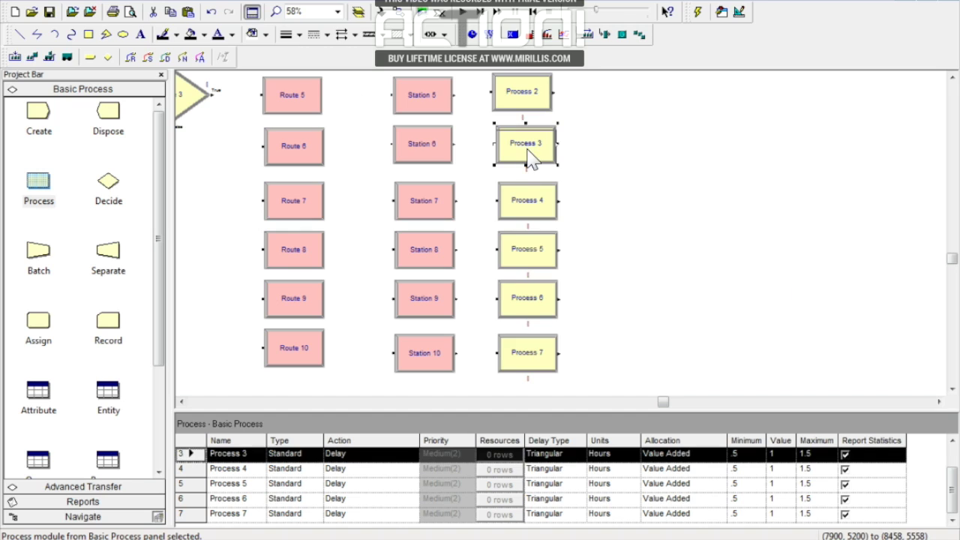
# Set Process 2's action to Seize Delay Release and add the resource table 1 with quantity 1.
pyautogui.doubleClick(523, 90)
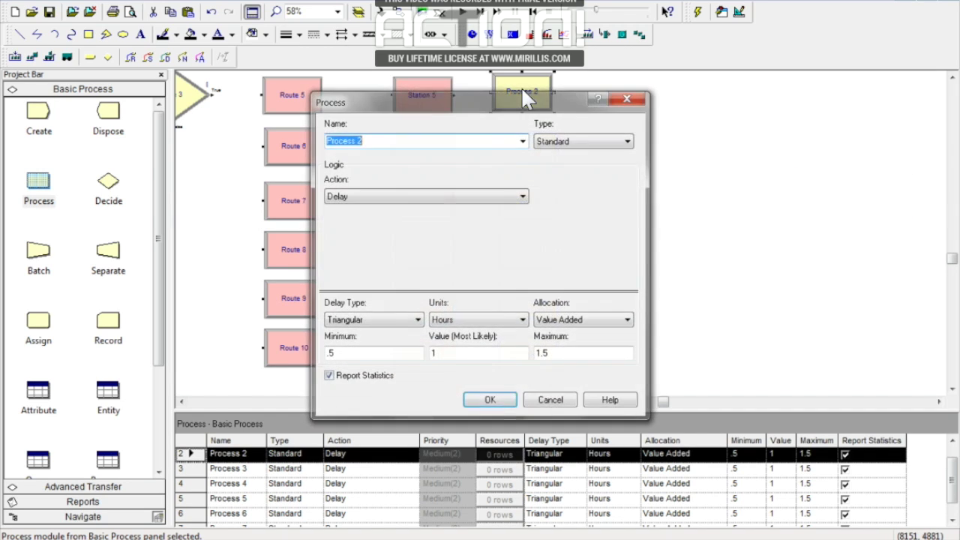
pyautogui.click(484, 196)
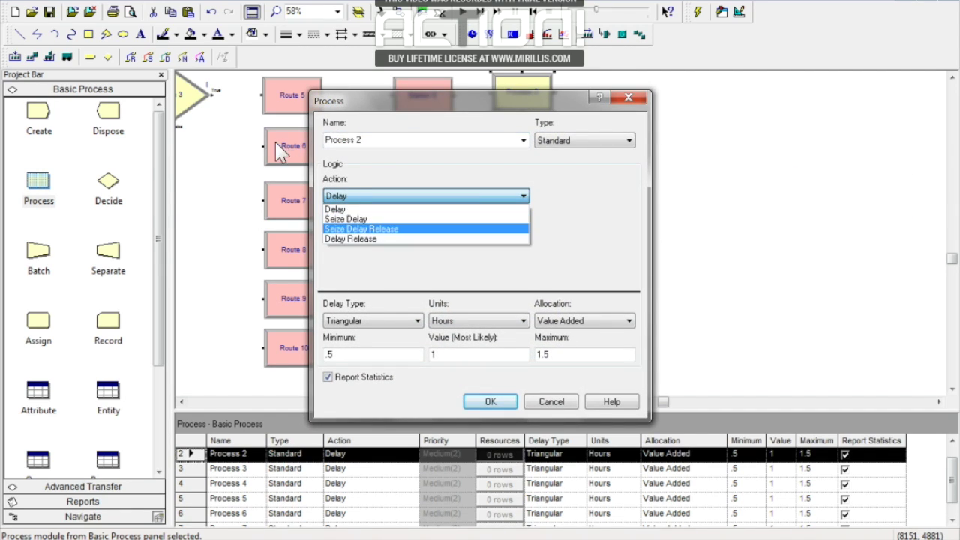
pyautogui.click(396, 229)
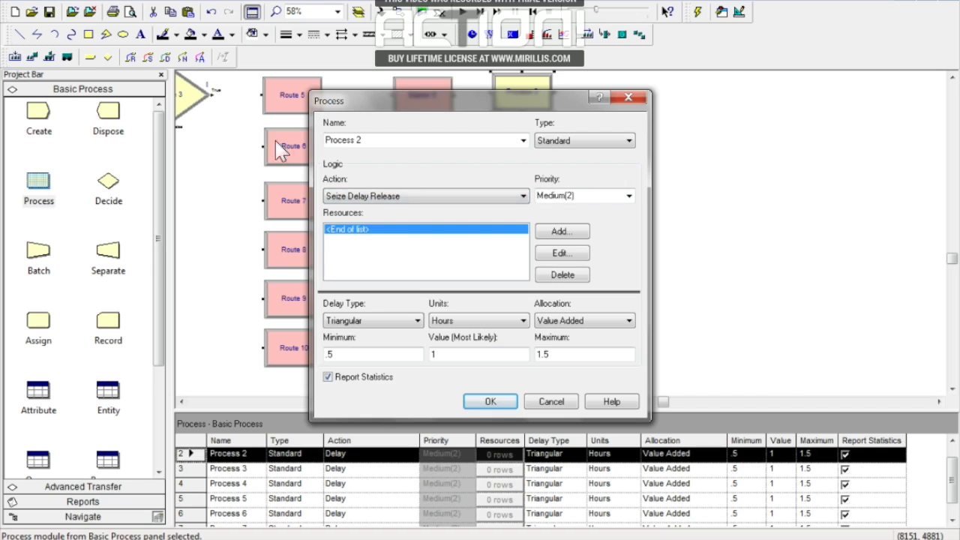
pyautogui.click(561, 232)
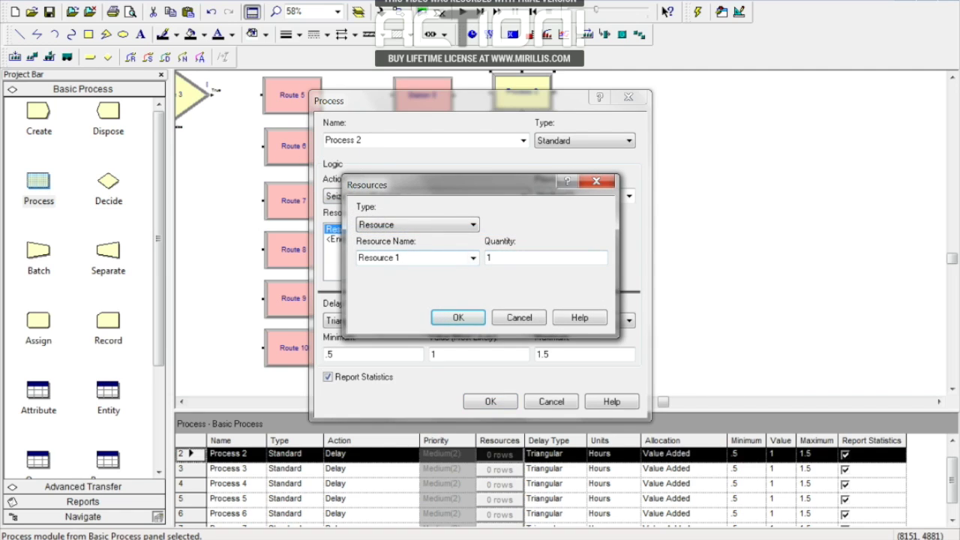
pyautogui.click(393, 257)
pyautogui.click(458, 318)
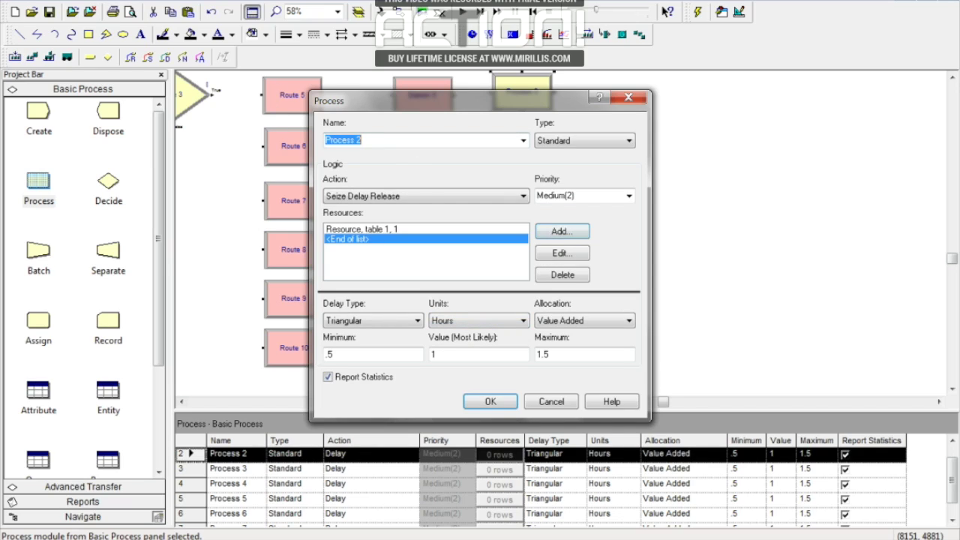
# Rename Process 2 as Table 1 and set its delay units to Minutes.
pyautogui.write('Table 1')
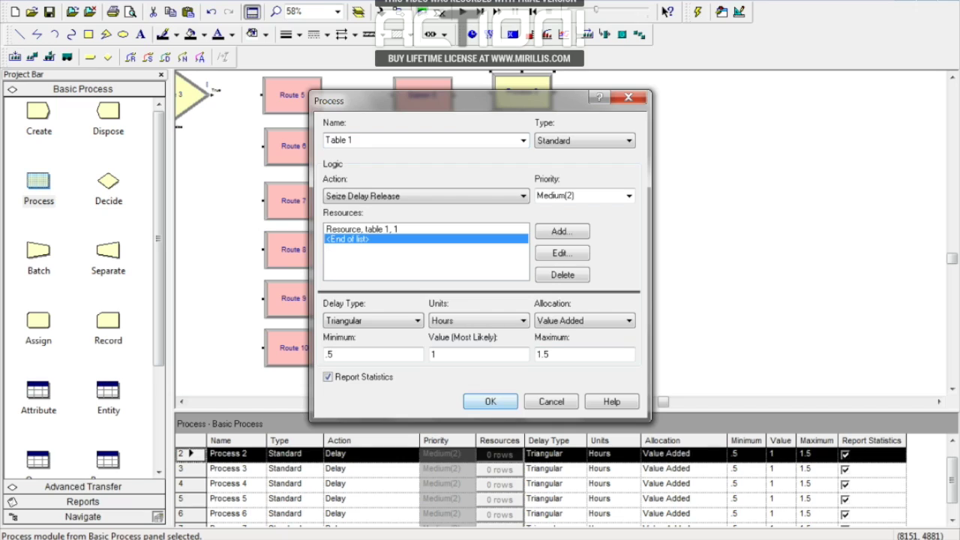
pyautogui.click(488, 323)
pyautogui.click(446, 343)
pyautogui.click(489, 403)
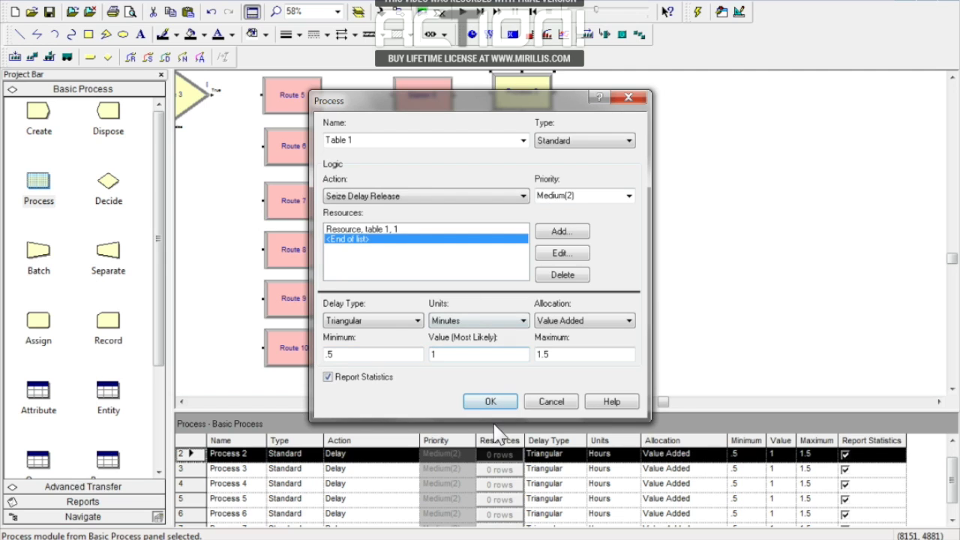
# Accept Table 1's settings, and rename Process 3 as Table 2 with the action Seize Delay Release.
pyautogui.click(489, 402)
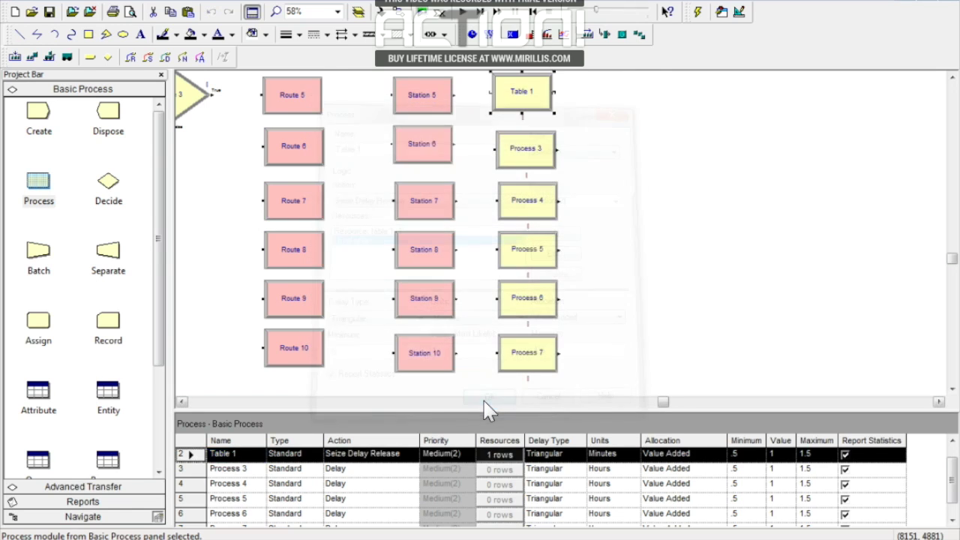
pyautogui.doubleClick(520, 159)
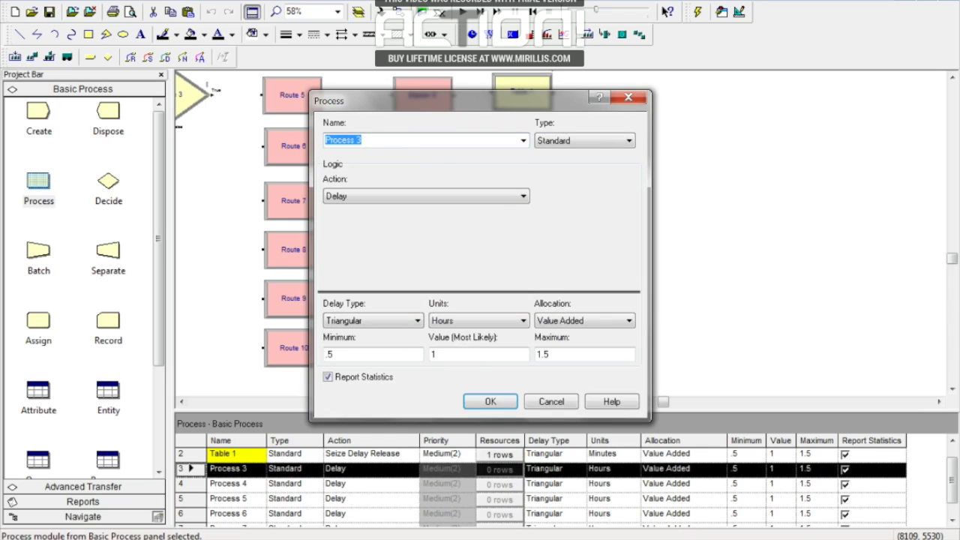
pyautogui.write('Table 2')
pyautogui.click(379, 197)
pyautogui.click(372, 229)
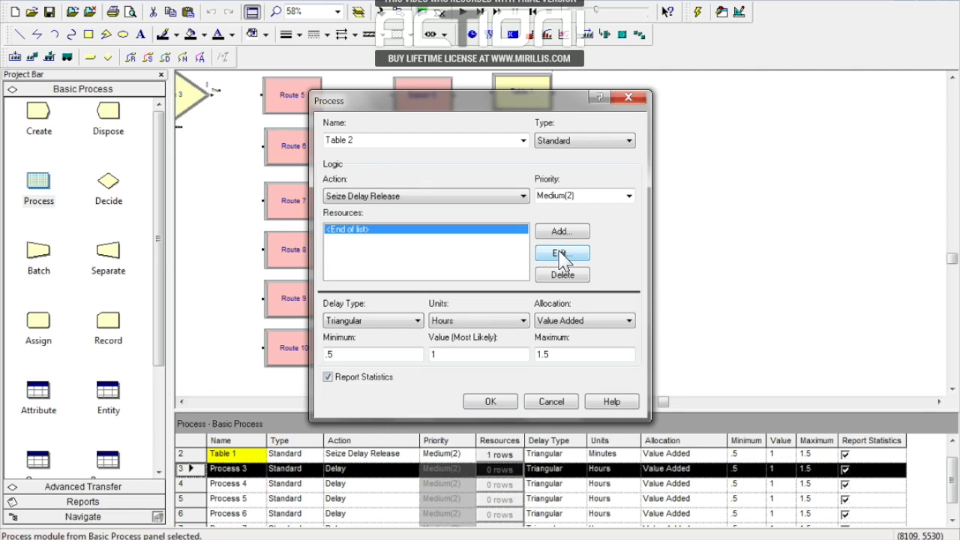
# Add the resource table 2 with quantity 1 to the Table 2 process and accept its settings.
pyautogui.hotkey('alt', 'a')
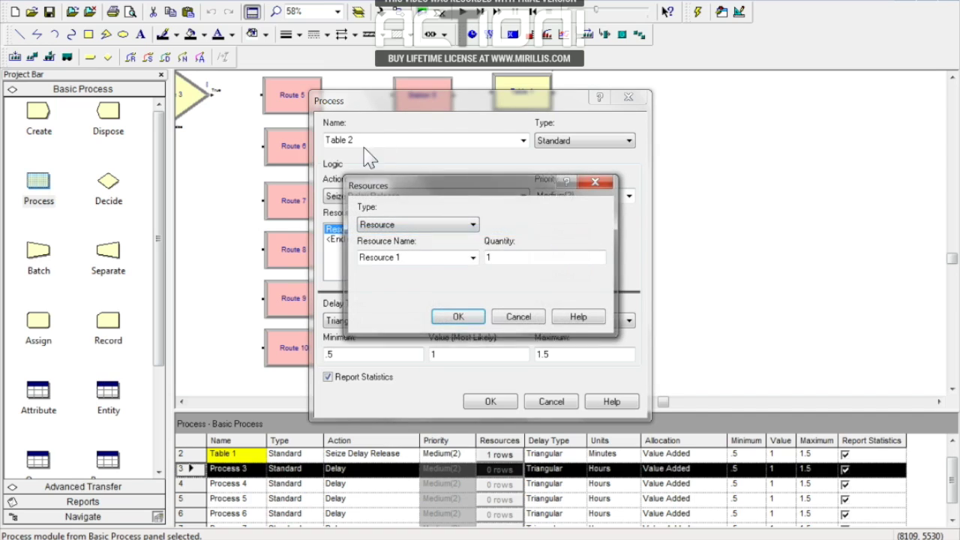
pyautogui.write('tab')
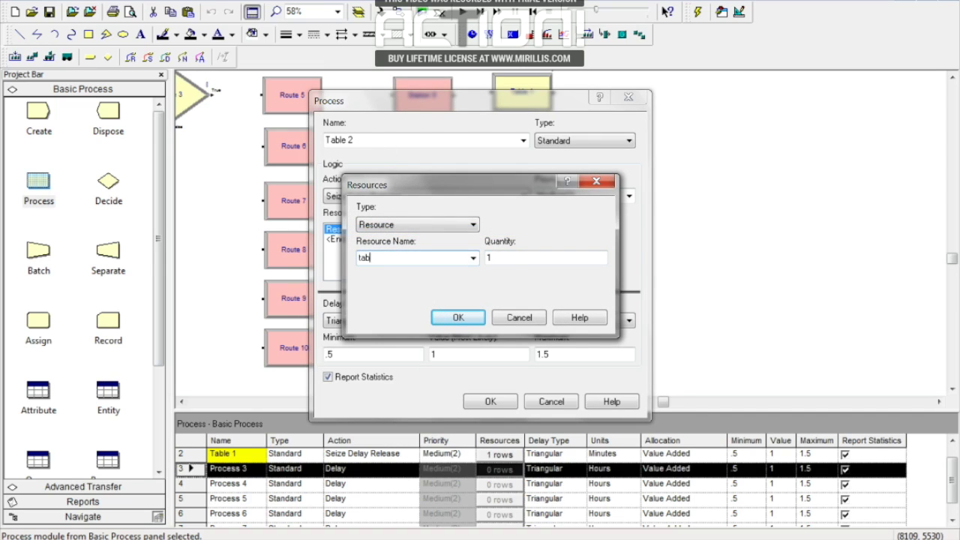
pyautogui.write('le 2')
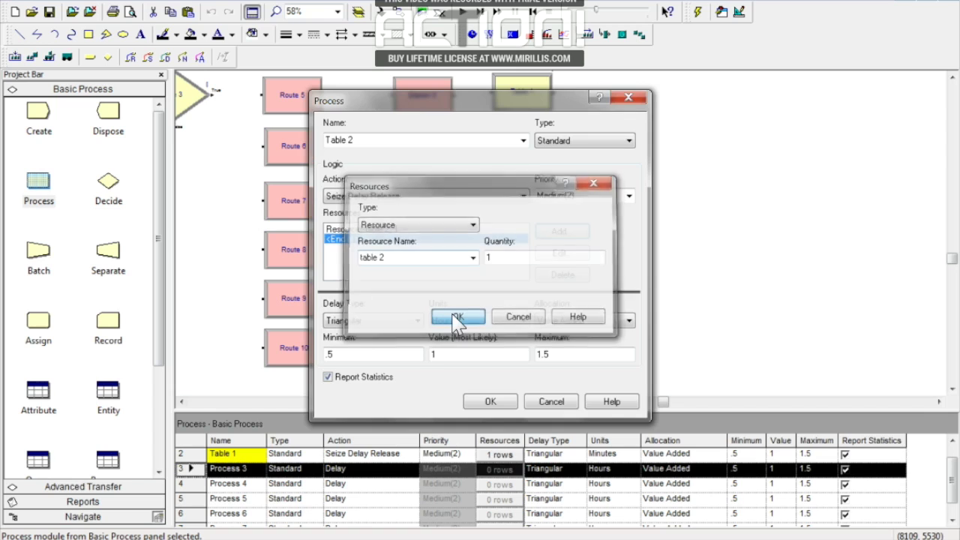
pyautogui.click(456, 317)
pyautogui.click(490, 402)
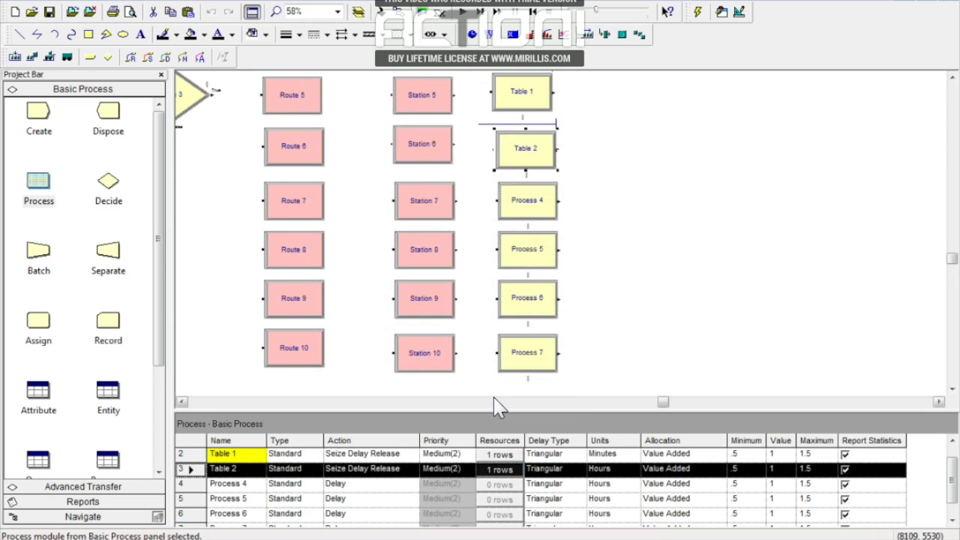
# Set Process 4's action to Seize Delay Release and add the resource table 3 with quantity 1.
pyautogui.doubleClick(527, 210)
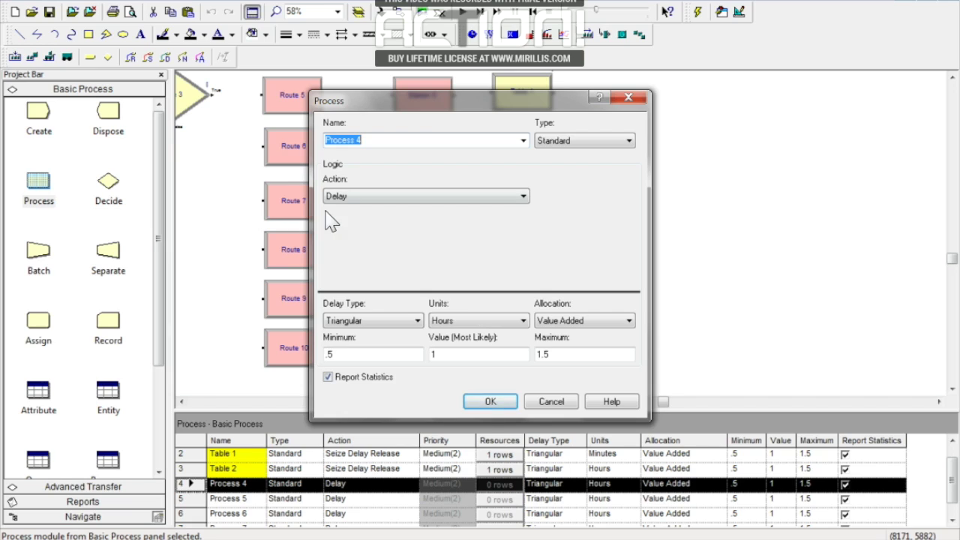
pyautogui.click(360, 196)
pyautogui.click(388, 230)
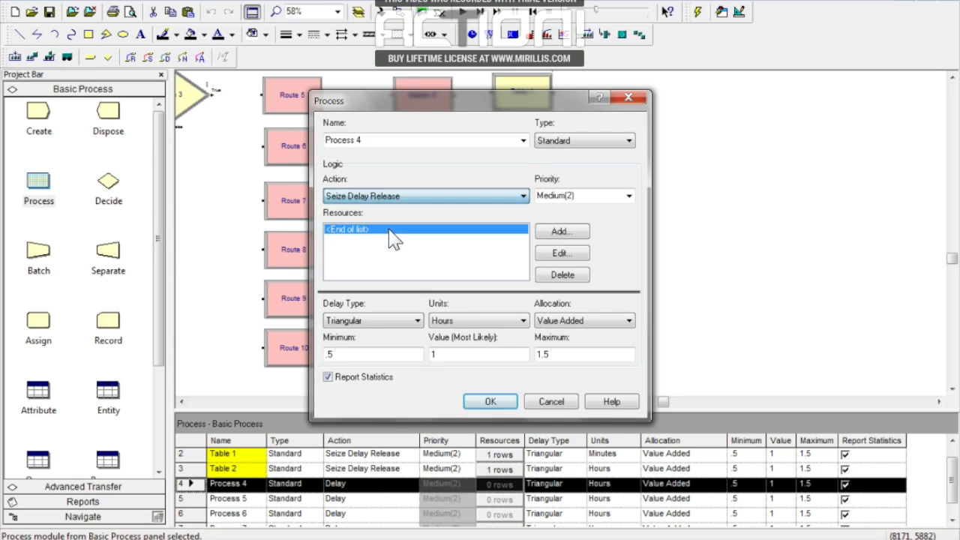
pyautogui.click(562, 231)
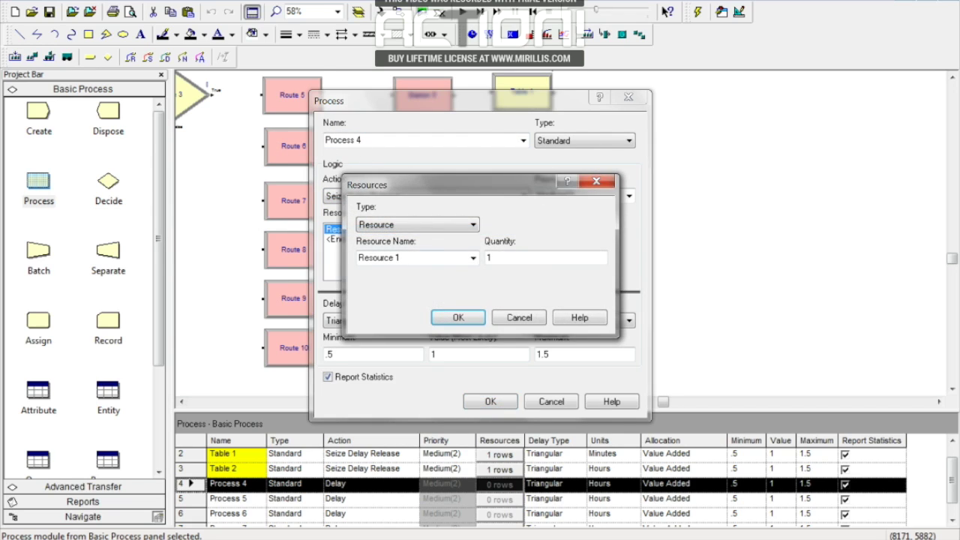
pyautogui.write('table')
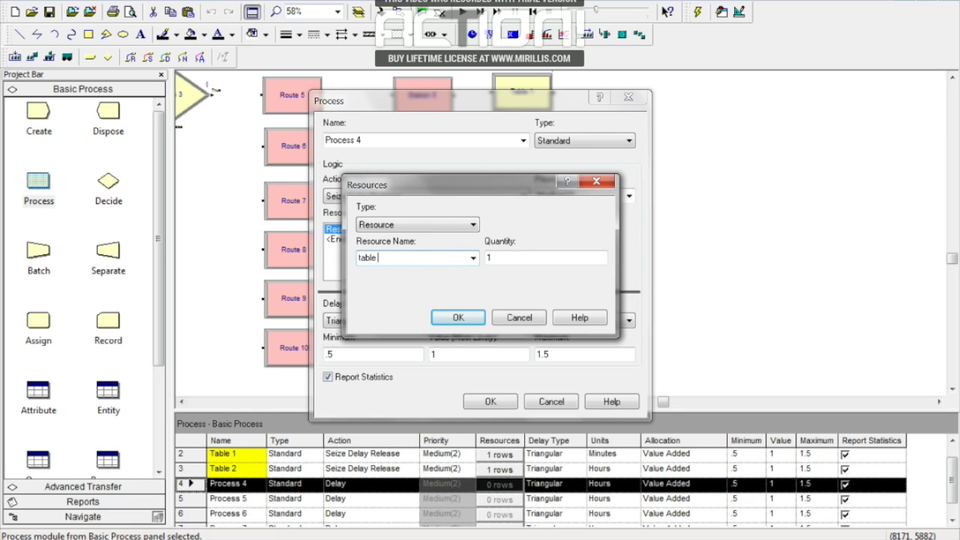
pyautogui.write(' 3')
pyautogui.click(457, 317)
pyautogui.click(491, 402)
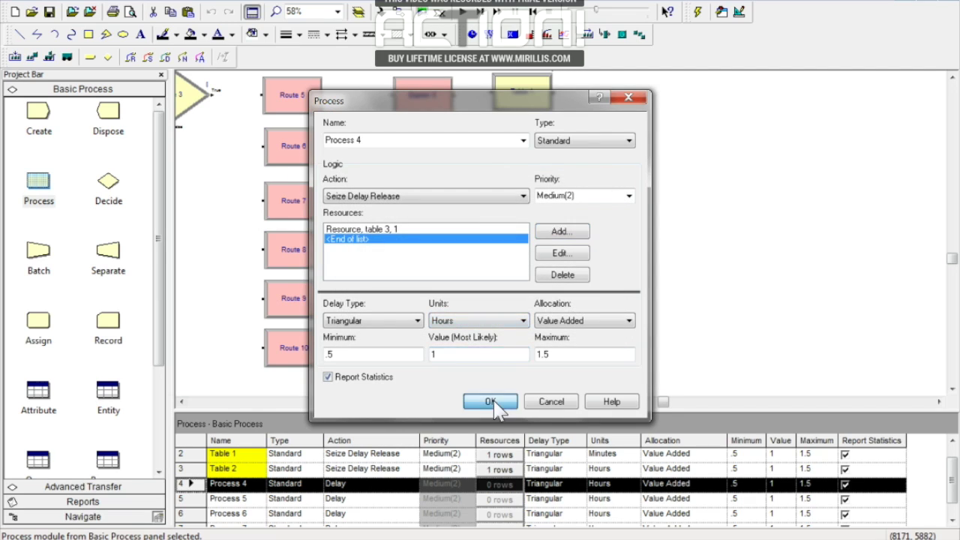
# Rename the Table 1 and Table 2 processes as Process Table 1 and Process Table 2.
pyautogui.doubleClick(529, 96)
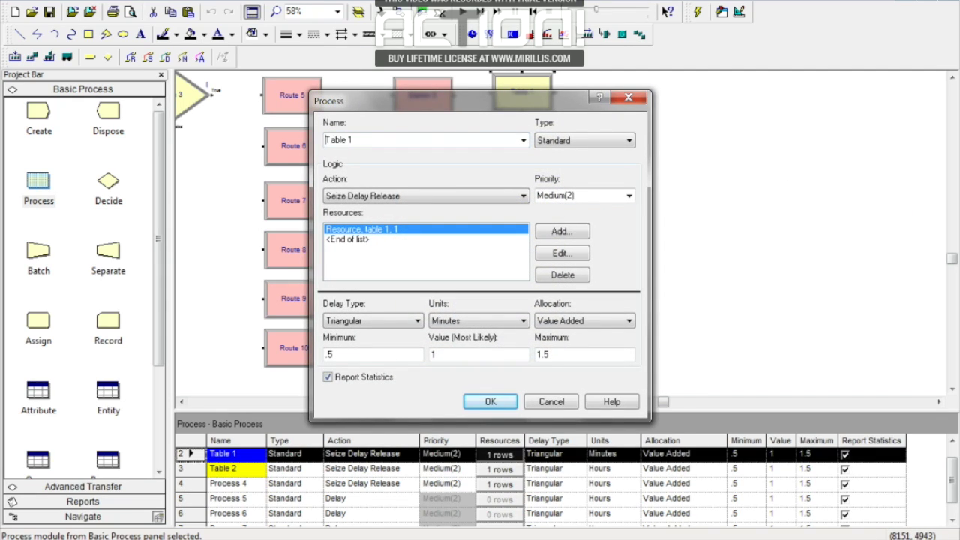
pyautogui.write('Process')
pyautogui.click(489, 401)
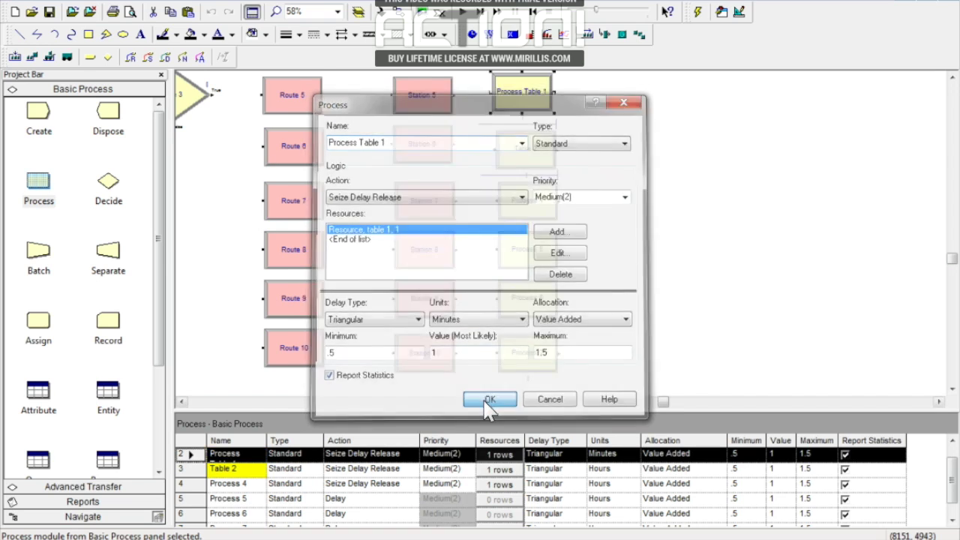
pyautogui.doubleClick(525, 156)
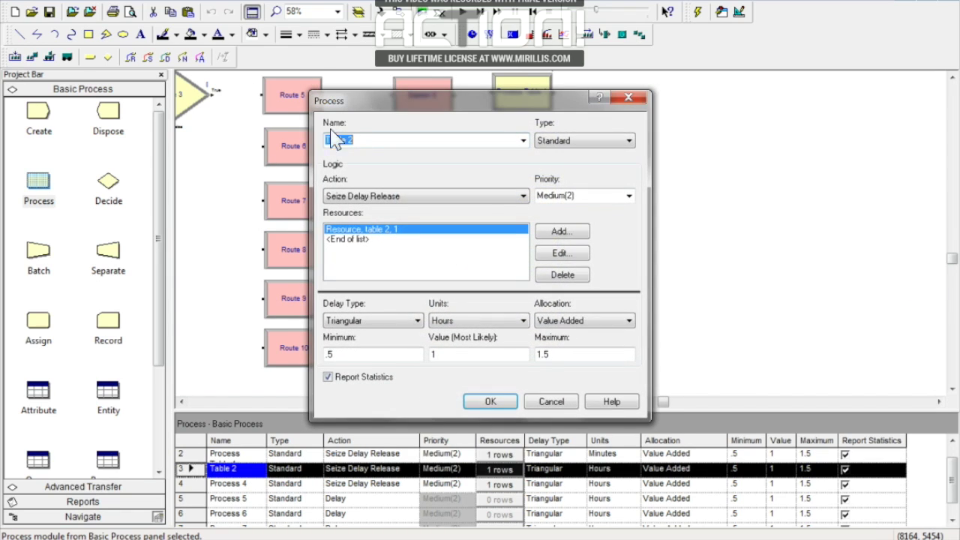
pyautogui.write('Process')
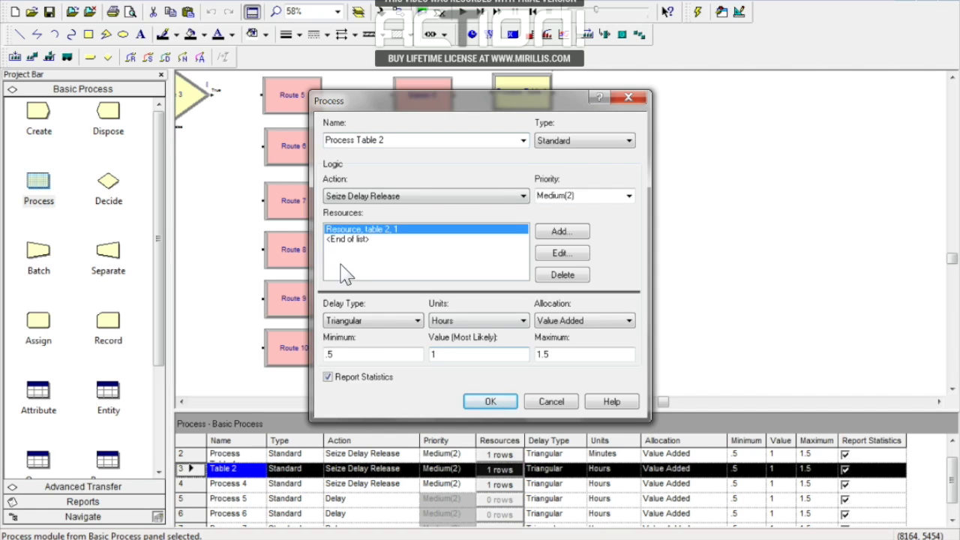
pyautogui.click(489, 401)
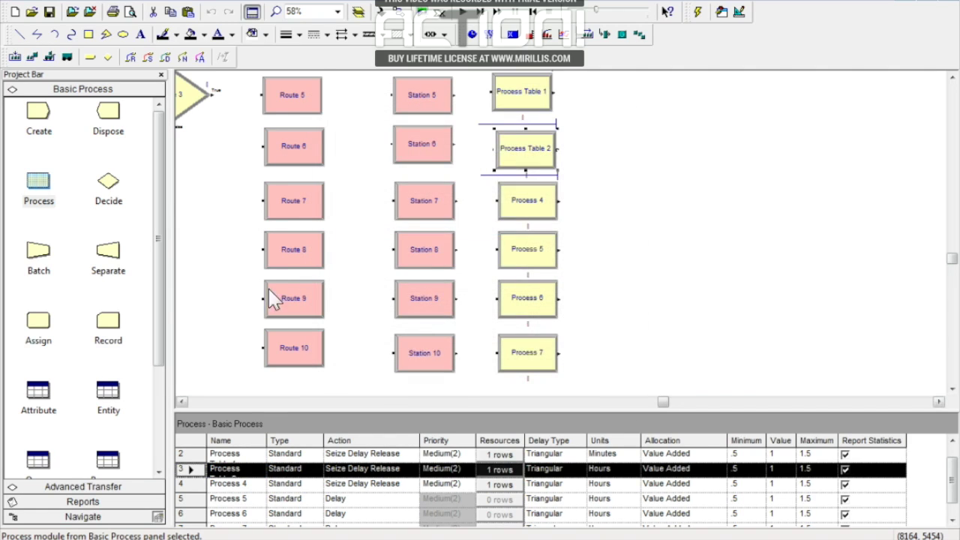
# Rename Process 4 as Process table 3, with a space before the number.
pyautogui.doubleClick(519, 202)
pyautogui.click(363, 140)
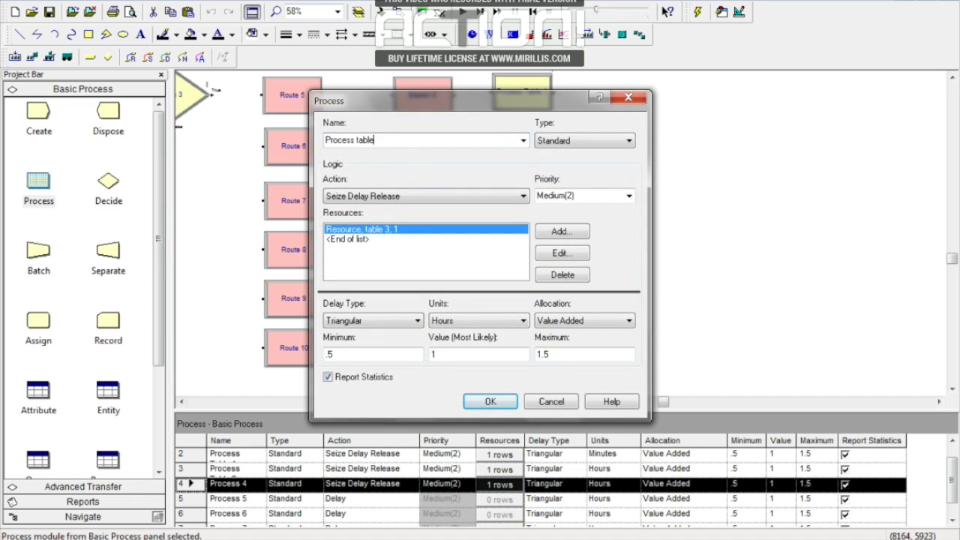
pyautogui.write('table3')
pyautogui.click(489, 401)
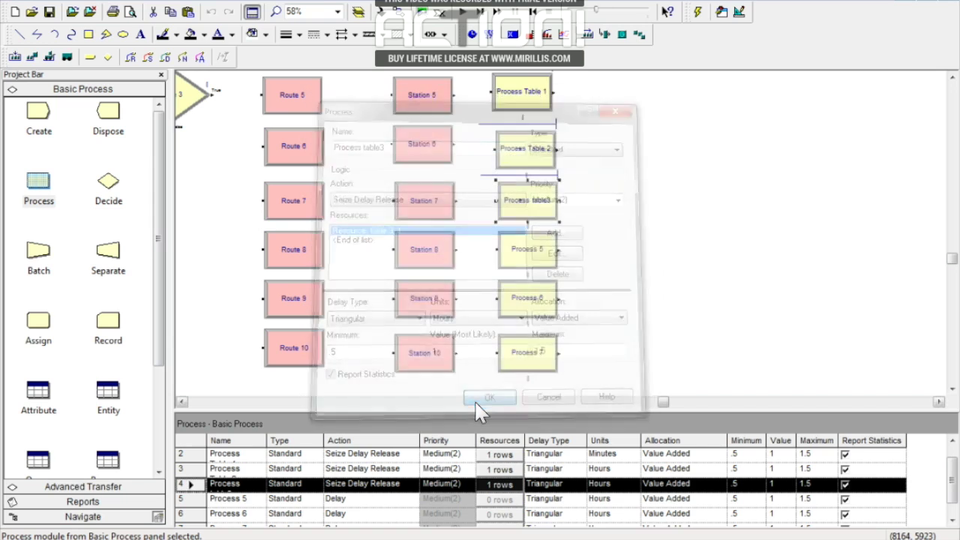
pyautogui.doubleClick(527, 201)
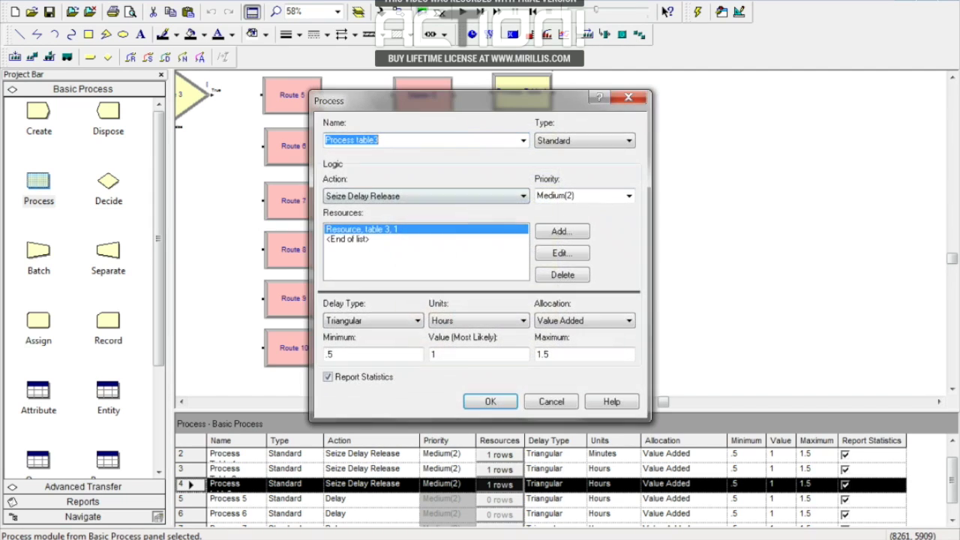
pyautogui.click(374, 141)
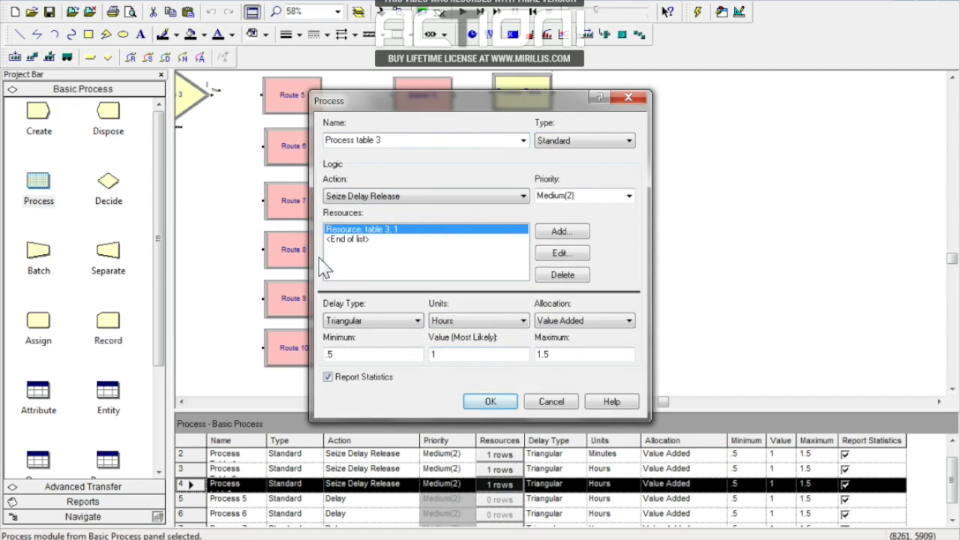
pyautogui.press('Return')
# Configure Process 5 as Process table 4 with the action Seize Delay Release and its own table resource.
pyautogui.doubleClick(518, 245)
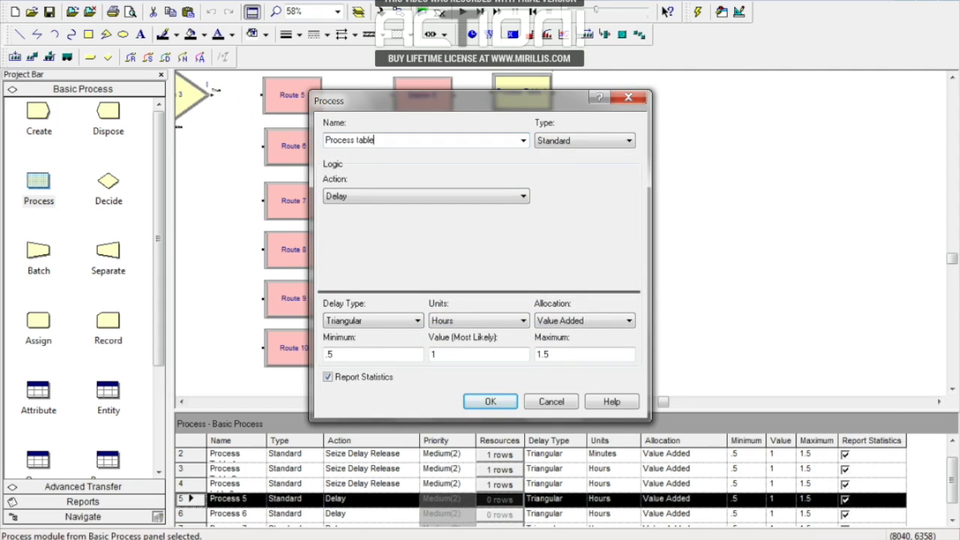
pyautogui.click(466, 195)
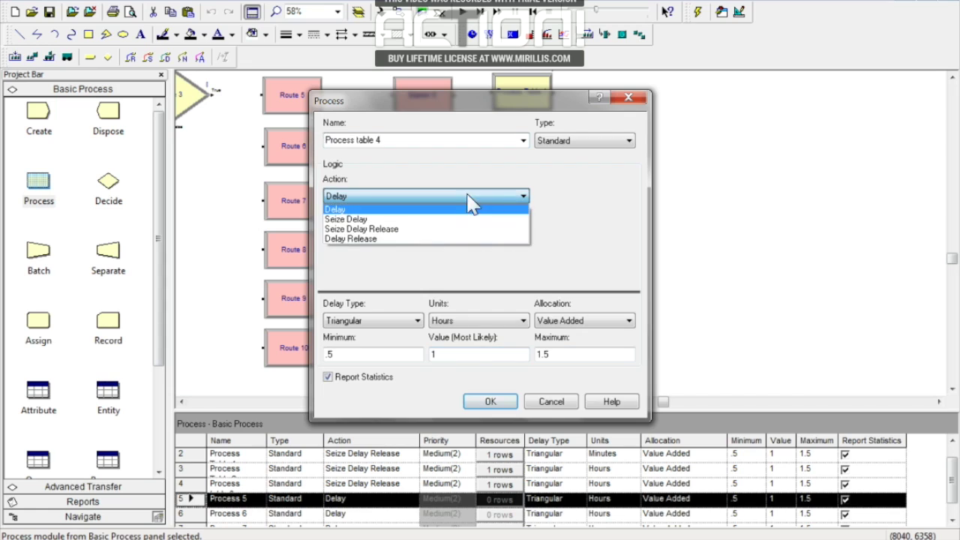
pyautogui.press('Return')
pyautogui.click(561, 231)
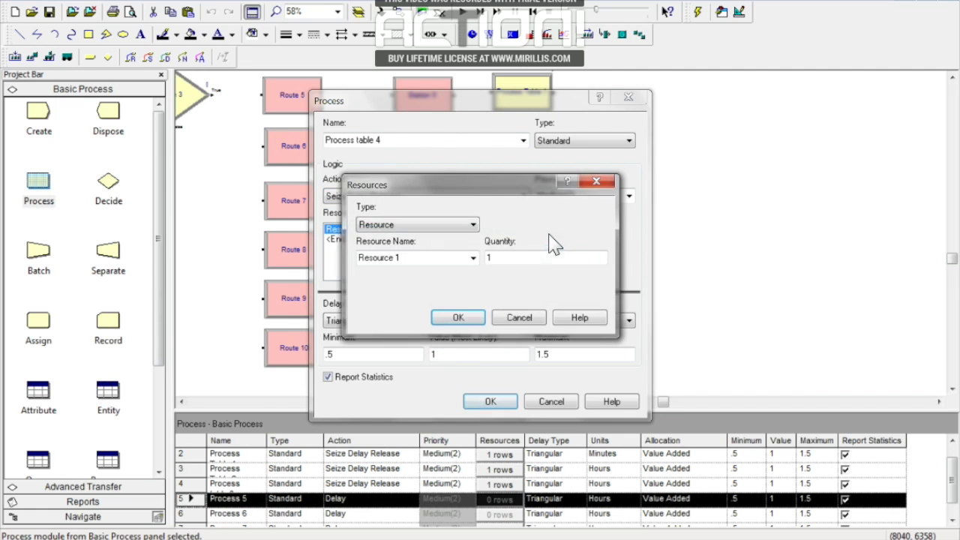
pyautogui.click(457, 317)
pyautogui.click(480, 403)
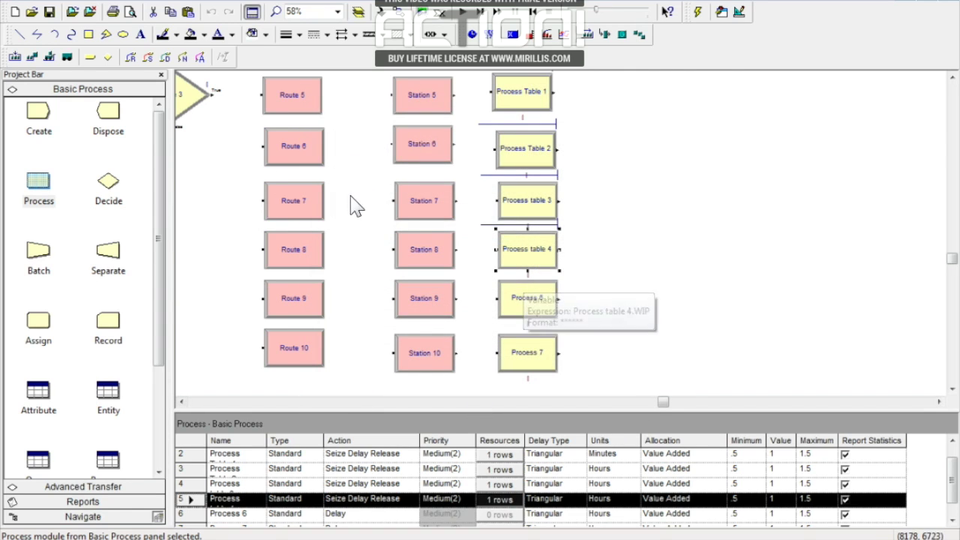
# Configure Process 6 as Process table 5 with the action Seize Delay Release and the resource table 5, quantity 1.
pyautogui.doubleClick(531, 300)
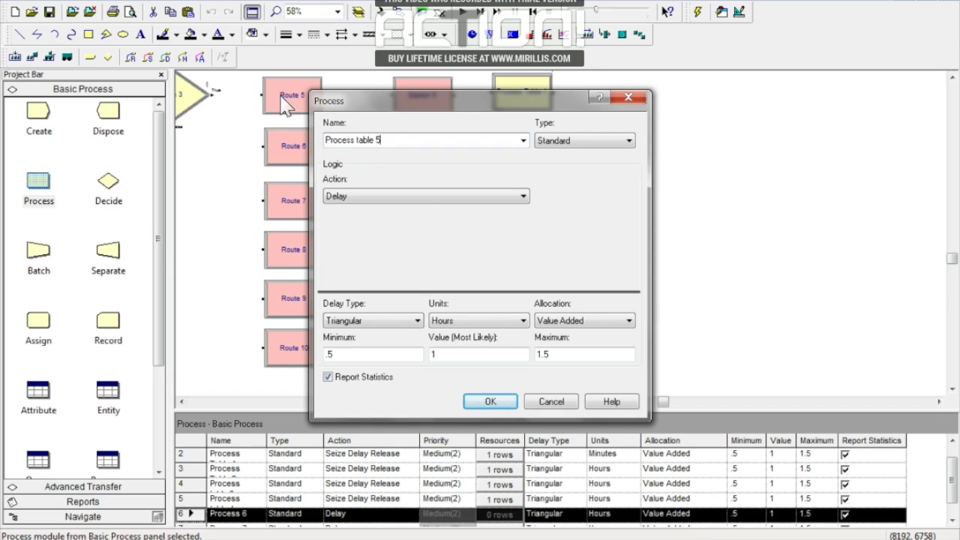
pyautogui.click(409, 197)
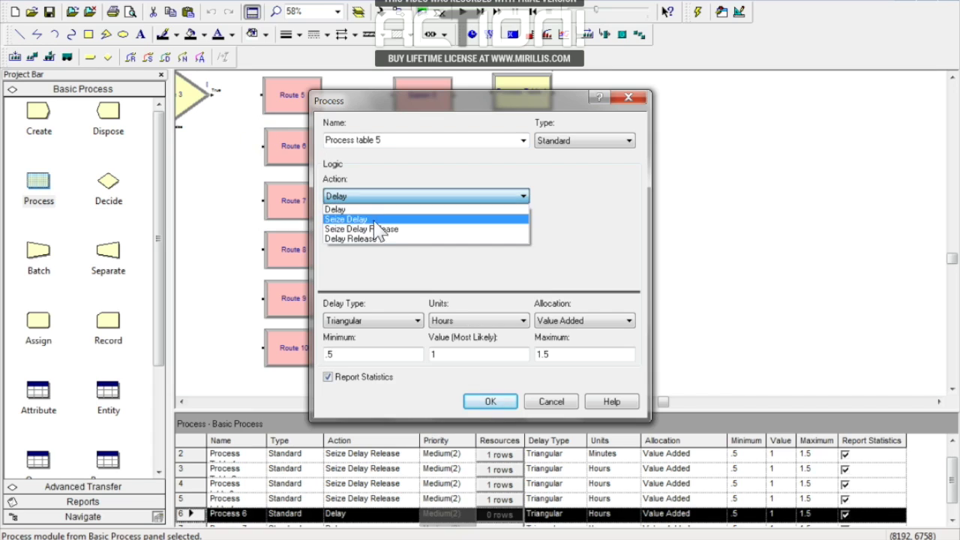
pyautogui.click(391, 218)
pyautogui.click(555, 232)
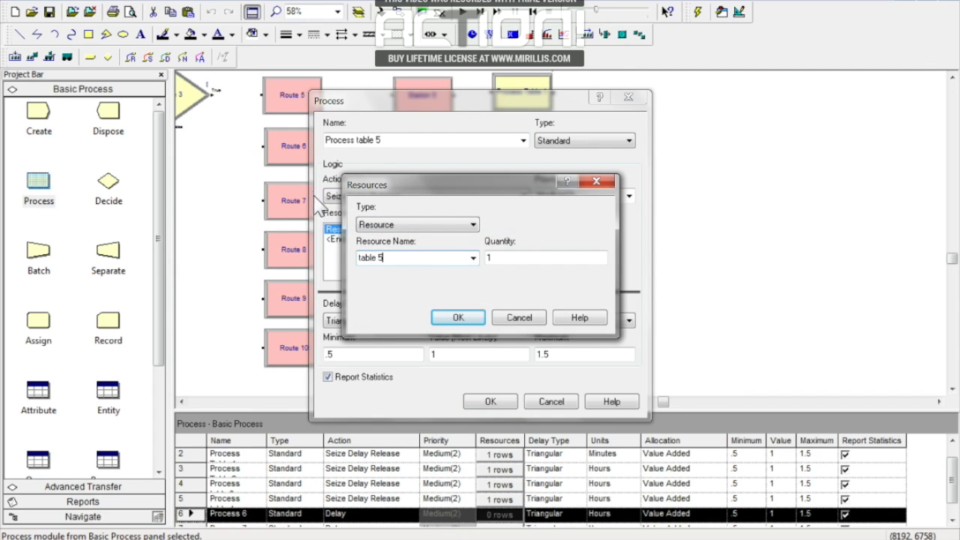
pyautogui.click(458, 317)
pyautogui.click(489, 401)
# Configure Process 7 as Process table 6 with the action Seize Delay Release and the resource table 6, quantity 1.
pyautogui.doubleClick(532, 352)
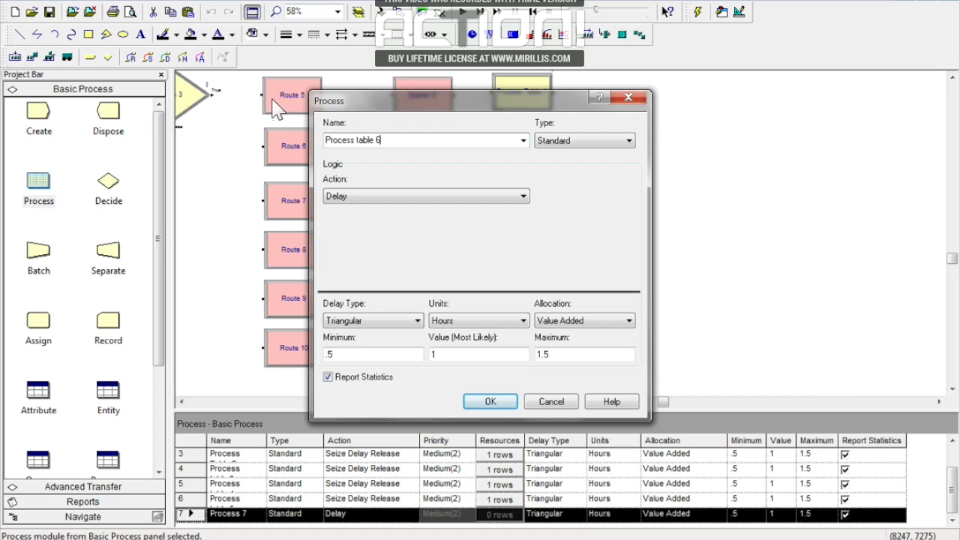
pyautogui.click(384, 197)
pyautogui.click(387, 228)
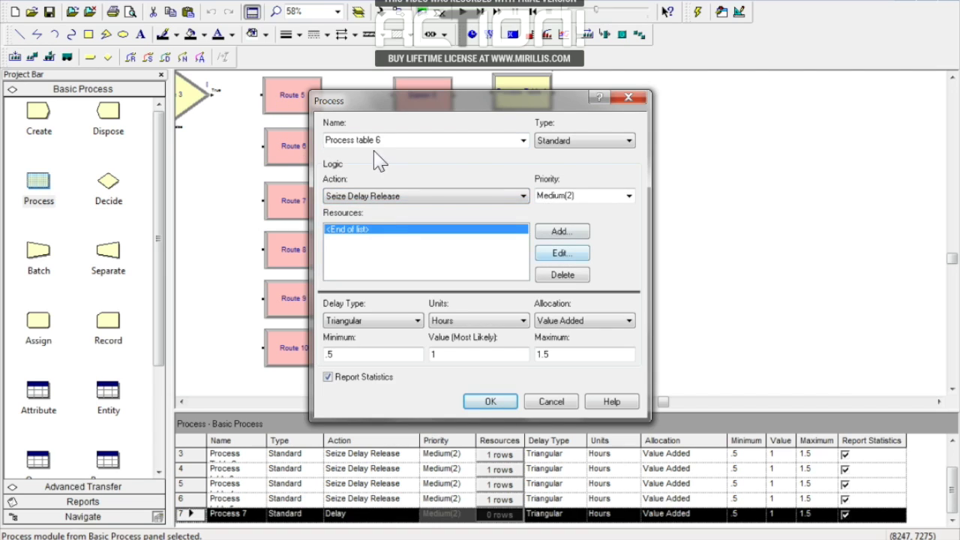
pyautogui.click(559, 233)
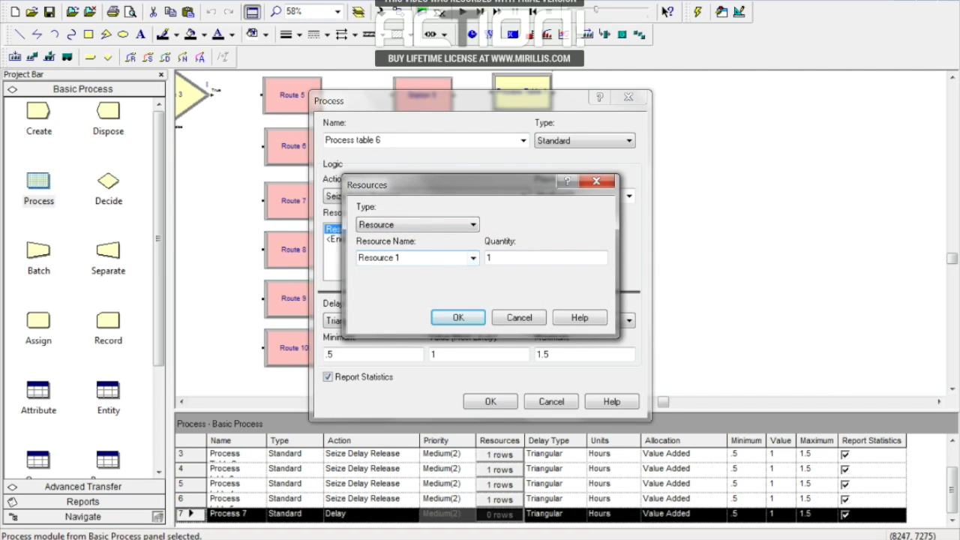
pyautogui.click(473, 258)
pyautogui.click(457, 317)
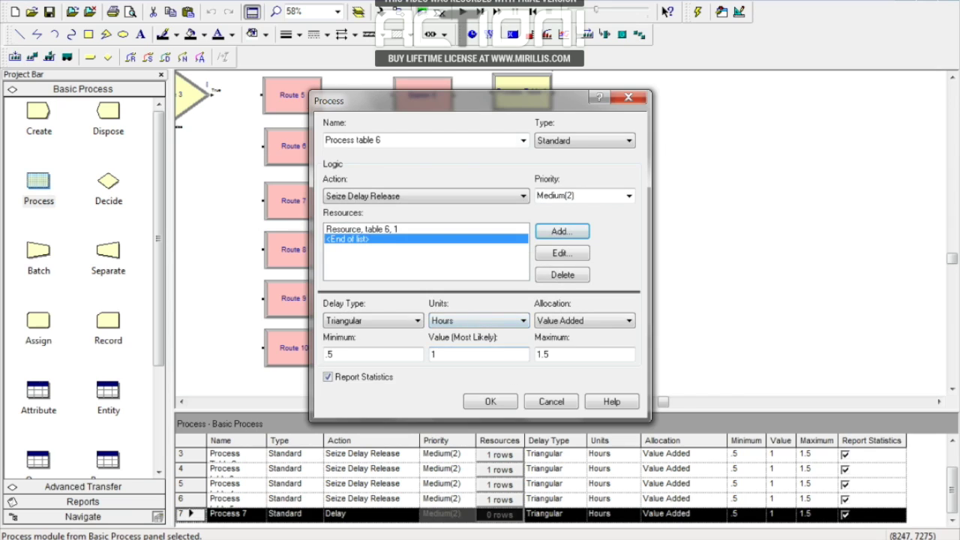
pyautogui.click(491, 401)
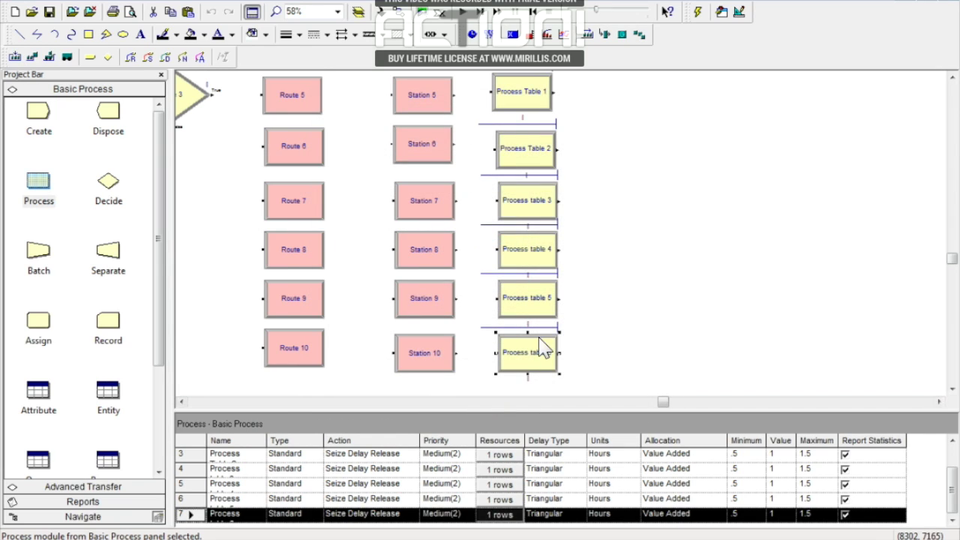
# Set the delay units of Process table 6 to Minutes.
pyautogui.click(480, 320)
pyautogui.click(450, 344)
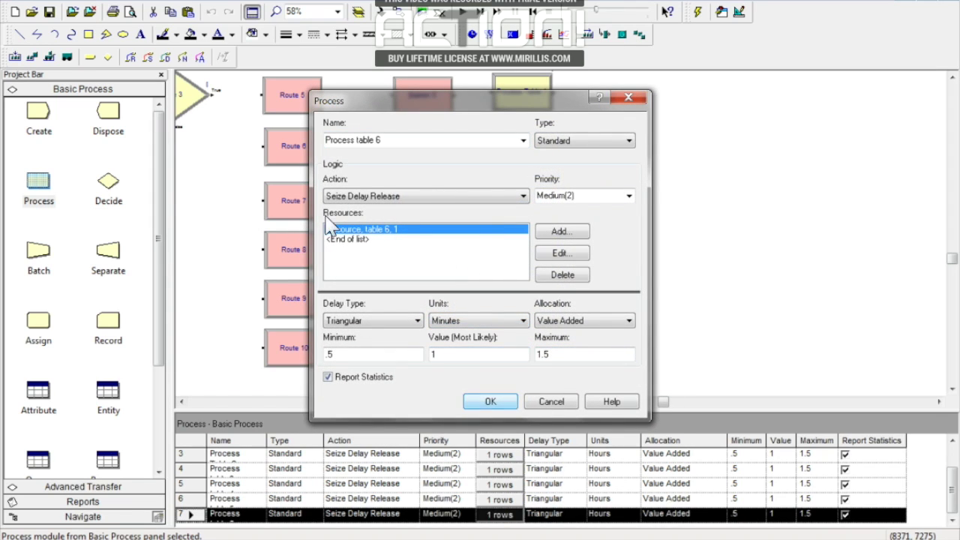
pyautogui.click(487, 402)
# Set the delay units of Process table 5 to Minutes.
pyautogui.doubleClick(523, 303)
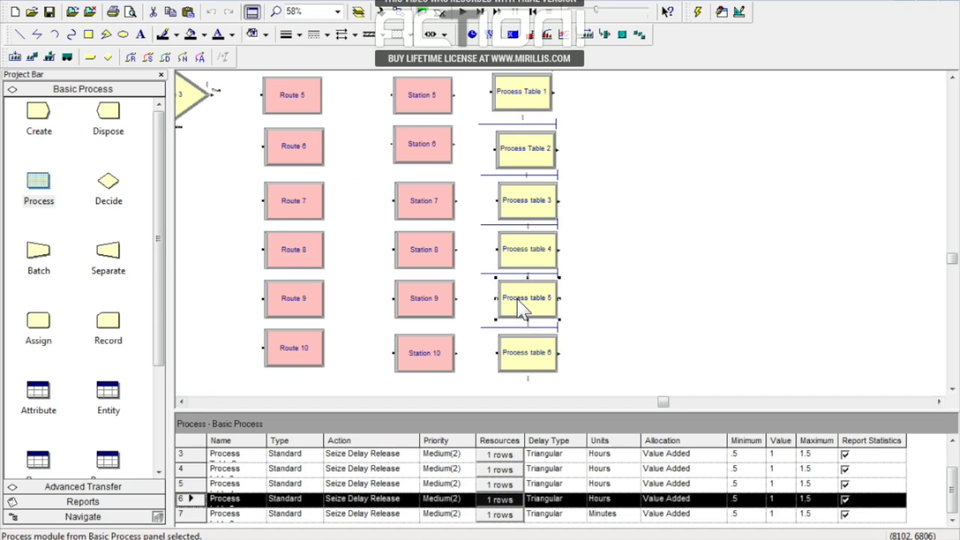
pyautogui.click(480, 320)
pyautogui.click(450, 344)
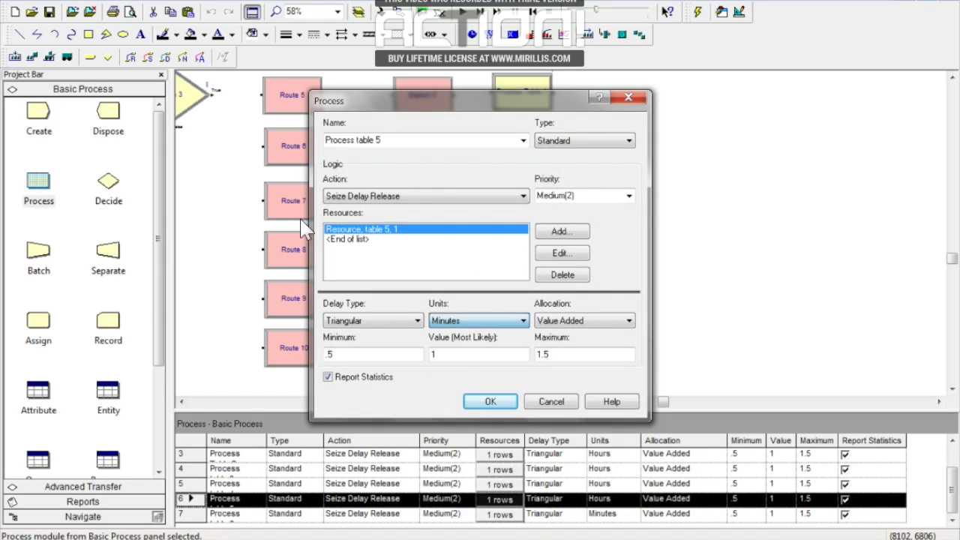
pyautogui.click(487, 401)
pyautogui.click(518, 224)
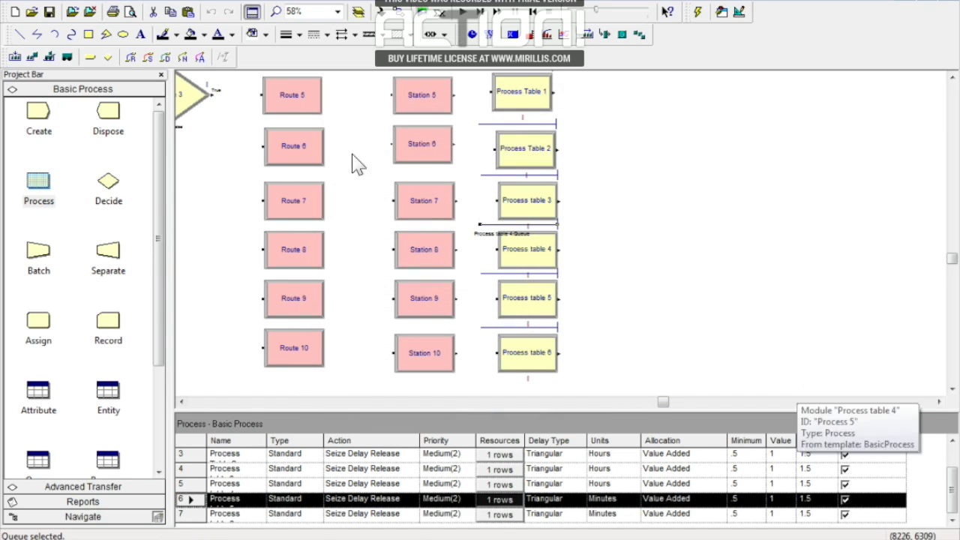
# Set the delay units of Process table 4 to Minutes.
pyautogui.doubleClick(518, 250)
pyautogui.click(458, 320)
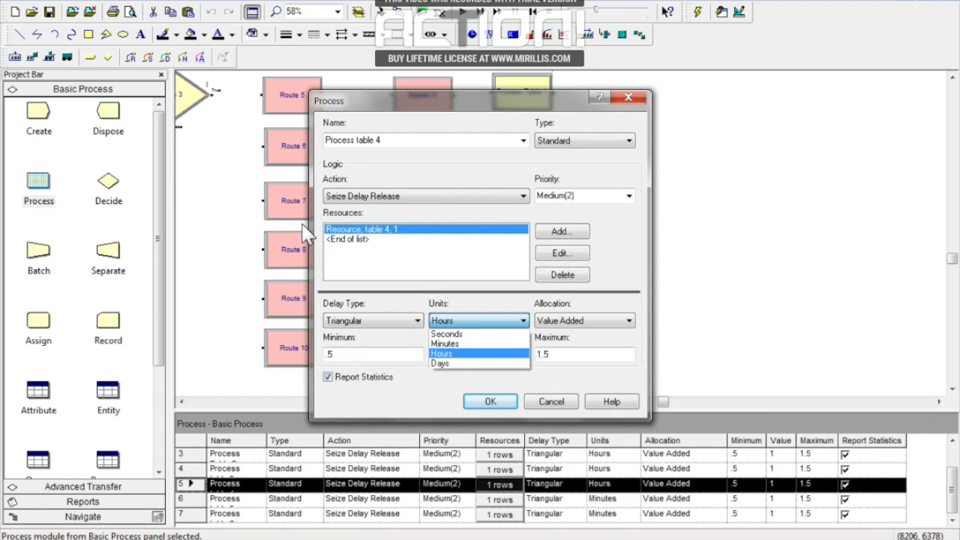
pyautogui.click(444, 345)
pyautogui.click(488, 401)
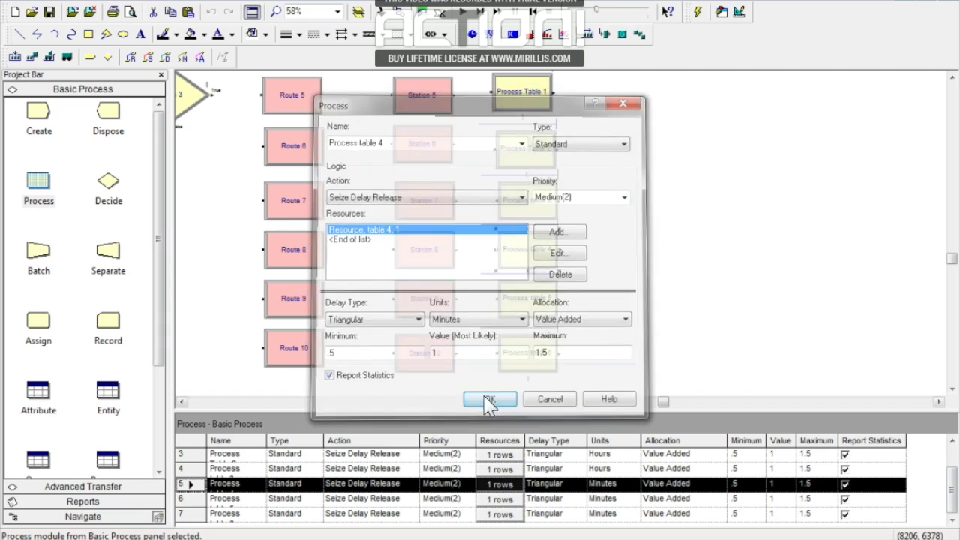
# Set the delay units of Process table 3 to Minutes.
pyautogui.doubleClick(516, 206)
pyautogui.click(464, 325)
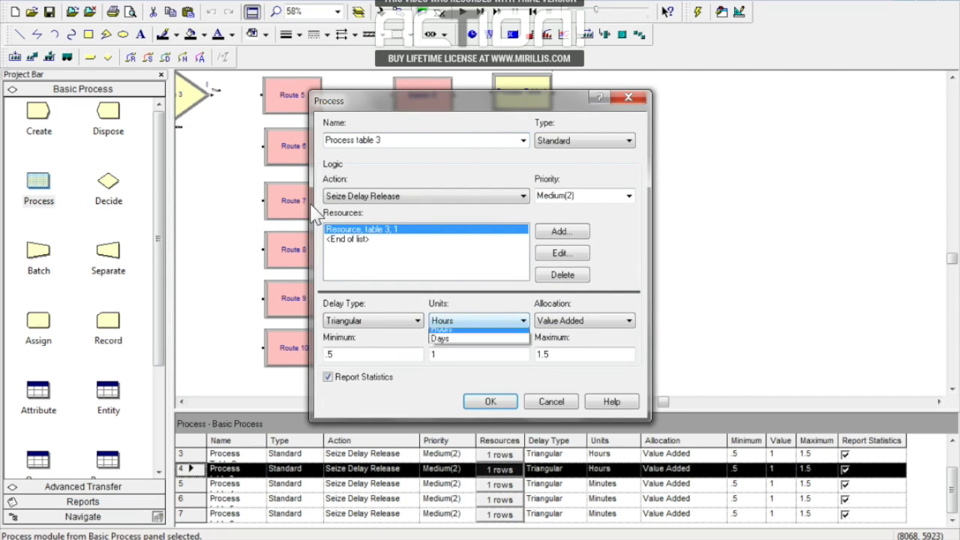
pyautogui.click(459, 342)
pyautogui.click(489, 401)
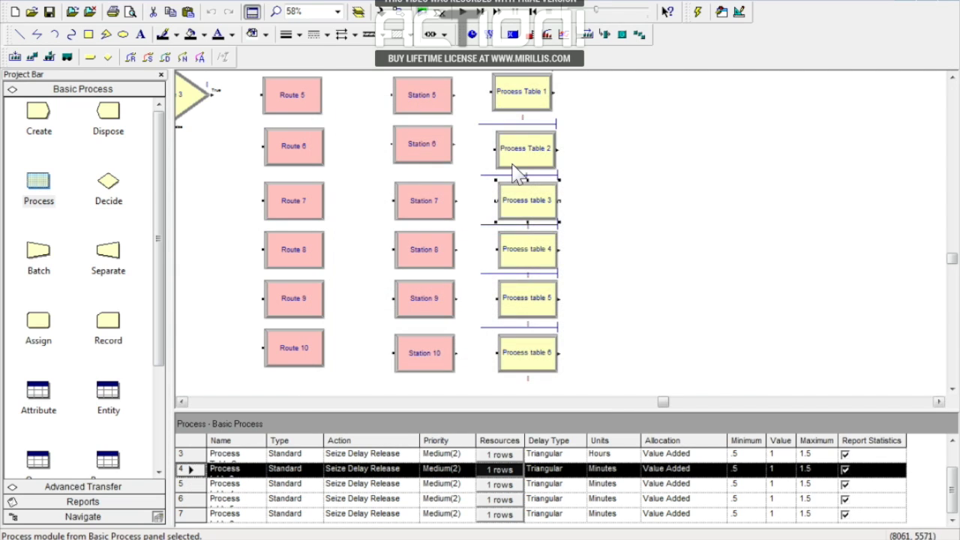
# Set the delay units of Process Table 2 to Minutes.
pyautogui.doubleClick(520, 148)
pyautogui.click(472, 320)
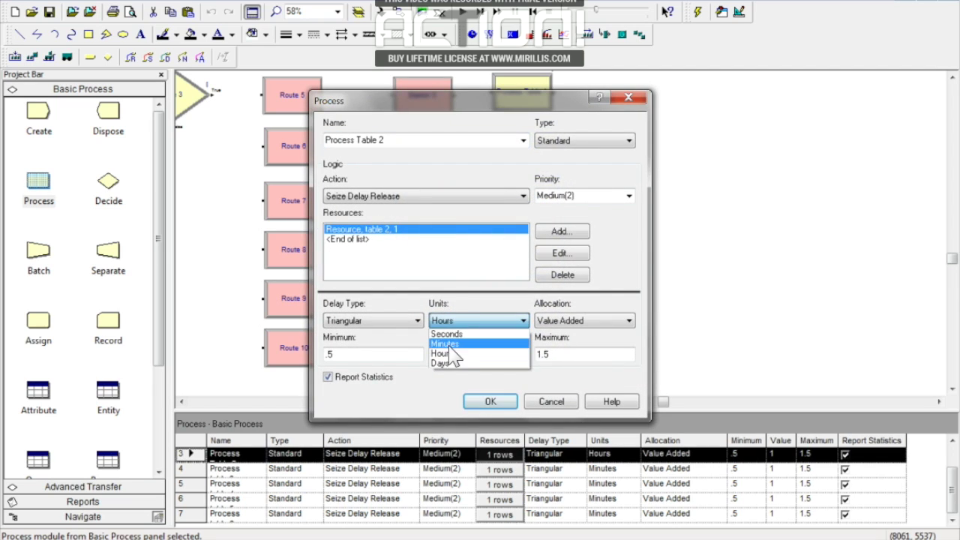
pyautogui.click(450, 345)
pyautogui.click(484, 402)
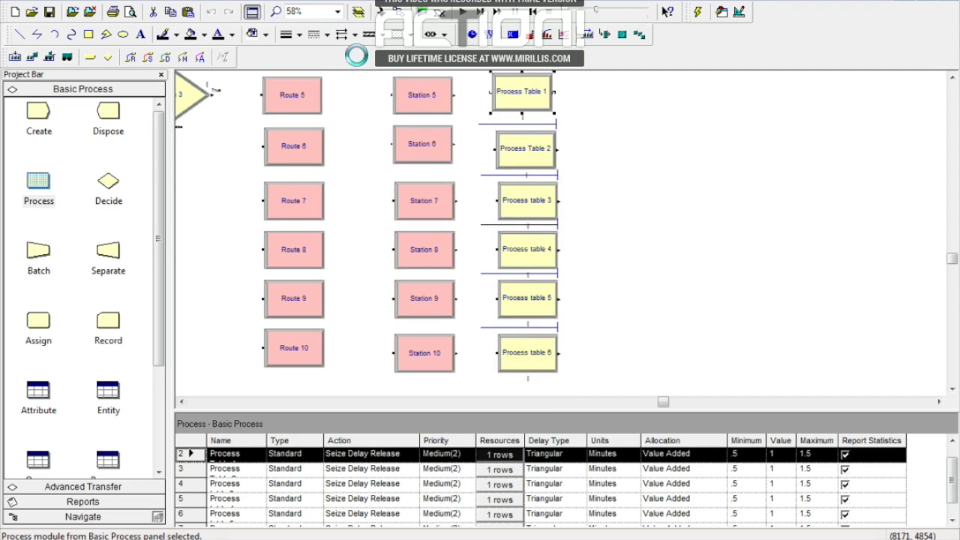
# Check the delay settings of Process Table 1 and look over the column of table processes.
pyautogui.doubleClick(525, 93)
pyautogui.click(489, 401)
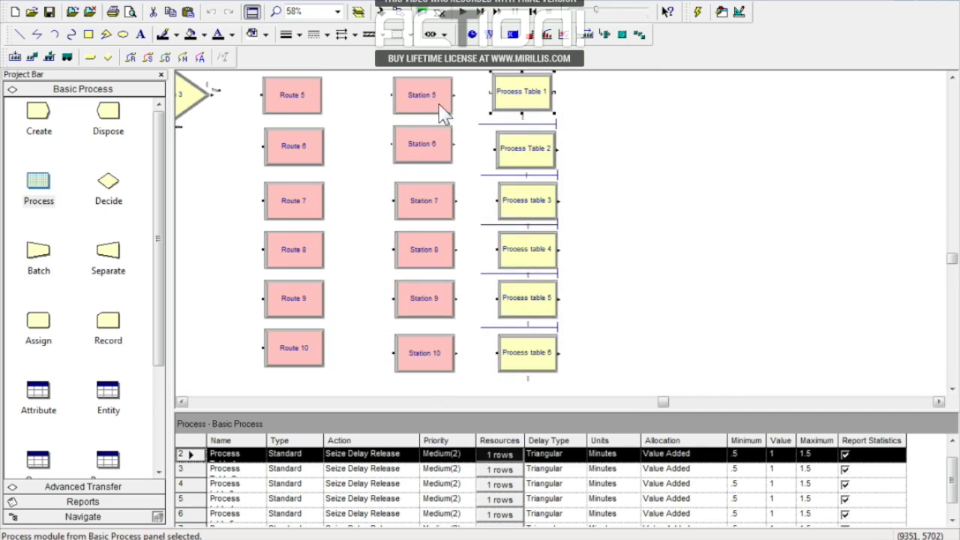
pyautogui.click(443, 116)
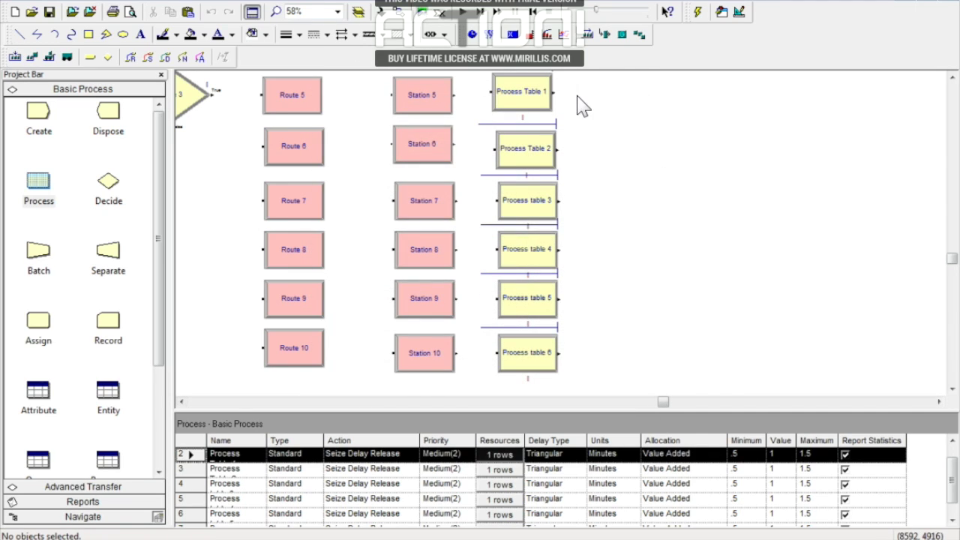
pyautogui.click(952, 78)
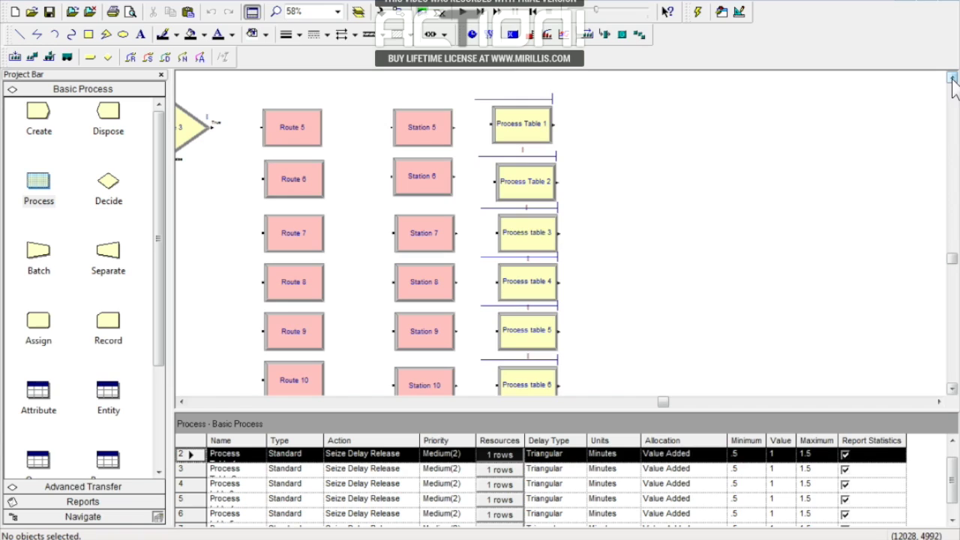
pyautogui.click(952, 390)
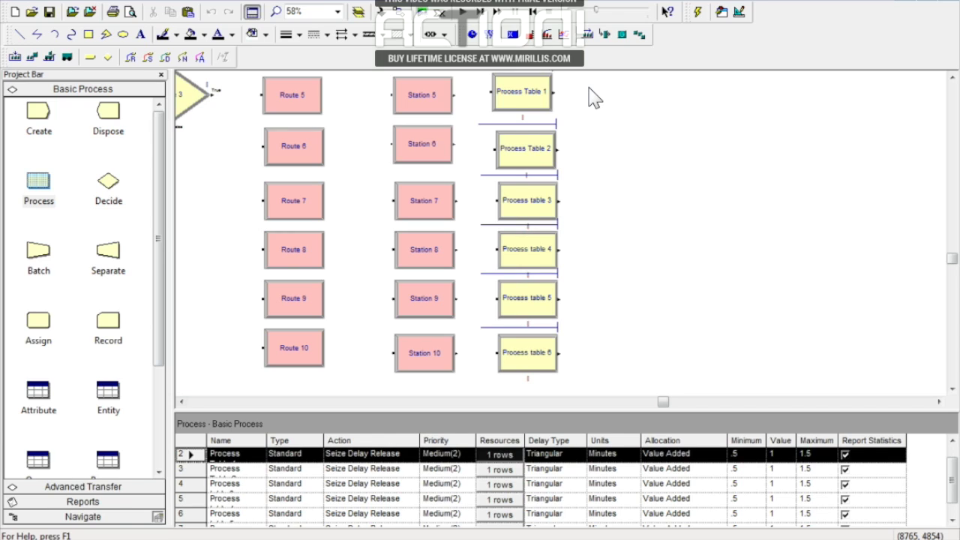
# Add a Station module from Advanced Transfer and position it well to the right of the table processes, leaving room between them.
pyautogui.click(68, 487)
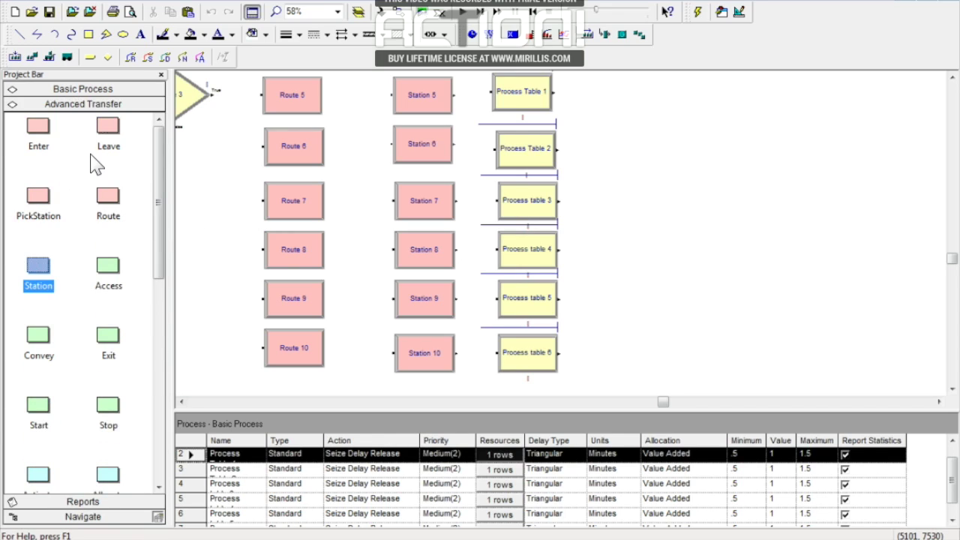
pyautogui.moveTo(36, 273); pyautogui.dragTo(596, 103)
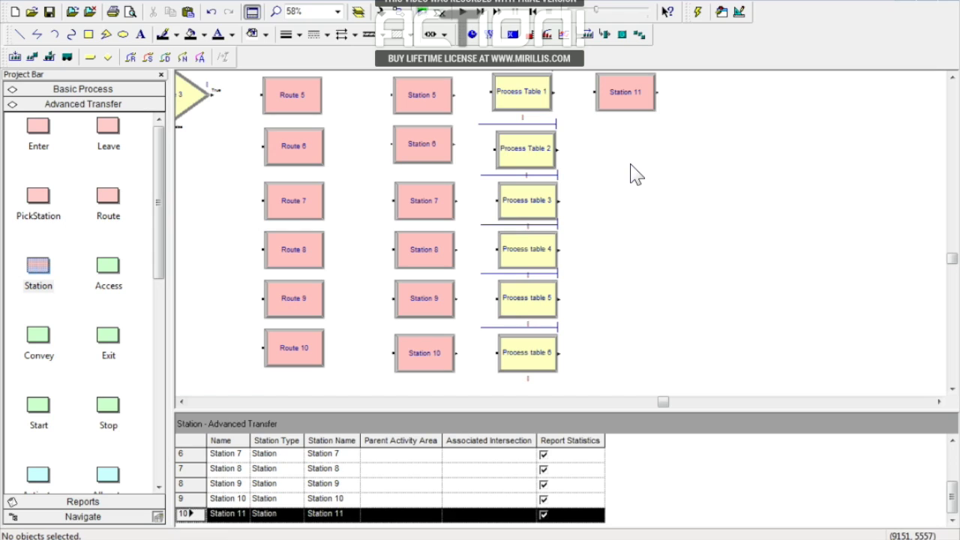
pyautogui.rightClick(624, 100)
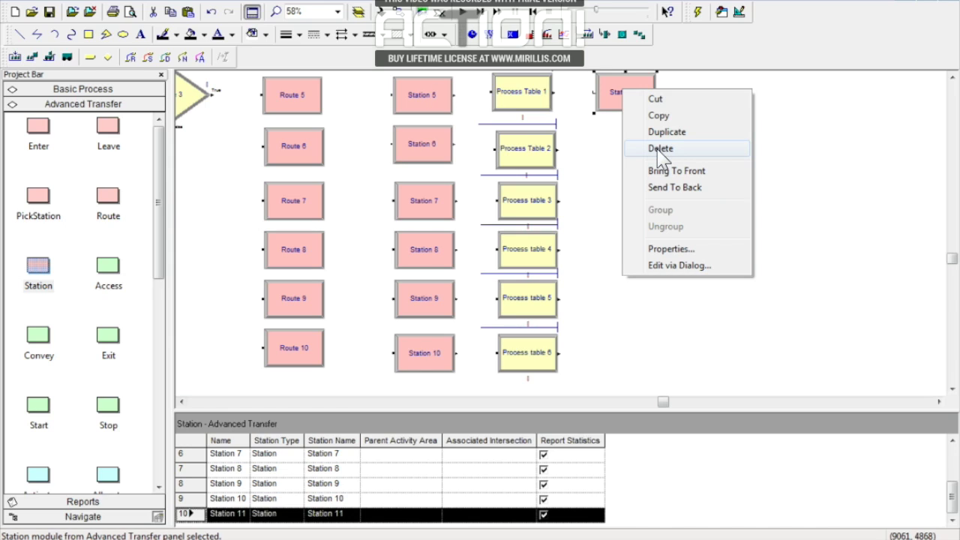
pyautogui.moveTo(609, 96); pyautogui.dragTo(785, 225)
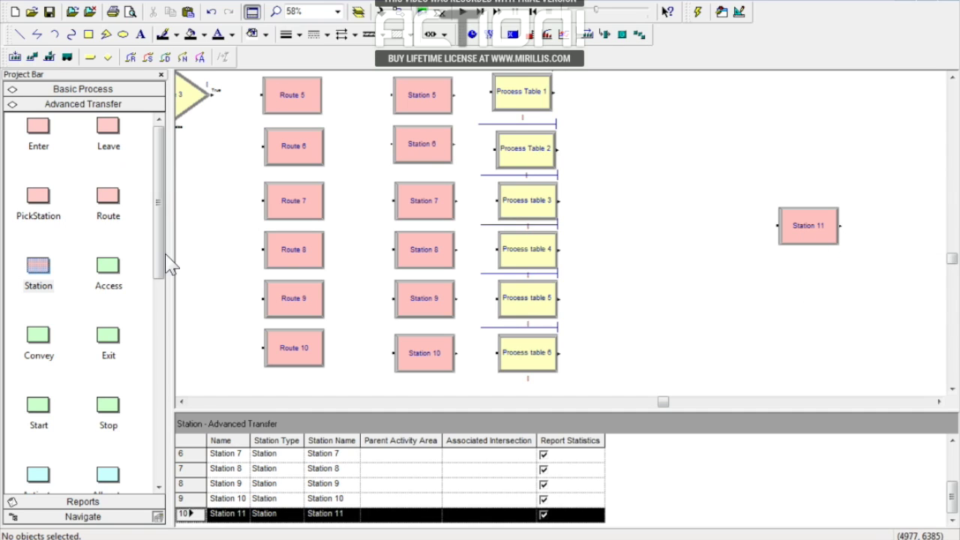
# Place six Route modules in a column to the right of the table processes, one aligned beside each process.
pyautogui.moveTo(105, 206); pyautogui.dragTo(395, 102)
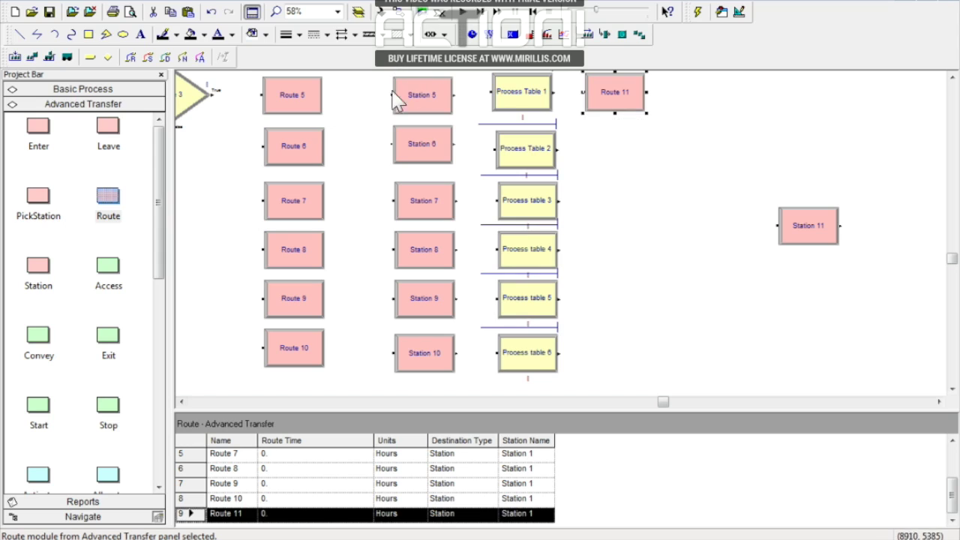
pyautogui.click(381, 126)
pyautogui.moveTo(113, 201); pyautogui.dragTo(590, 160)
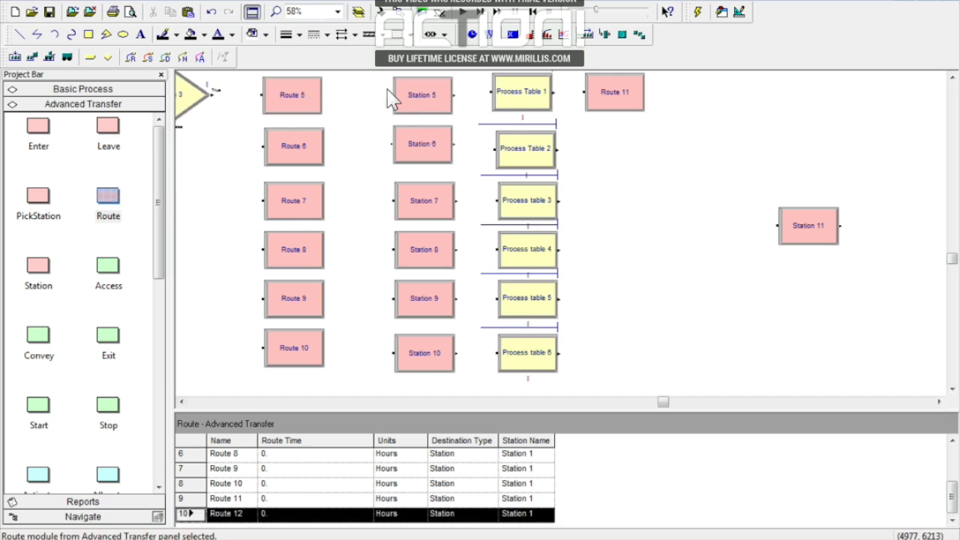
pyautogui.click(600, 216)
pyautogui.moveTo(108, 201); pyautogui.dragTo(585, 218)
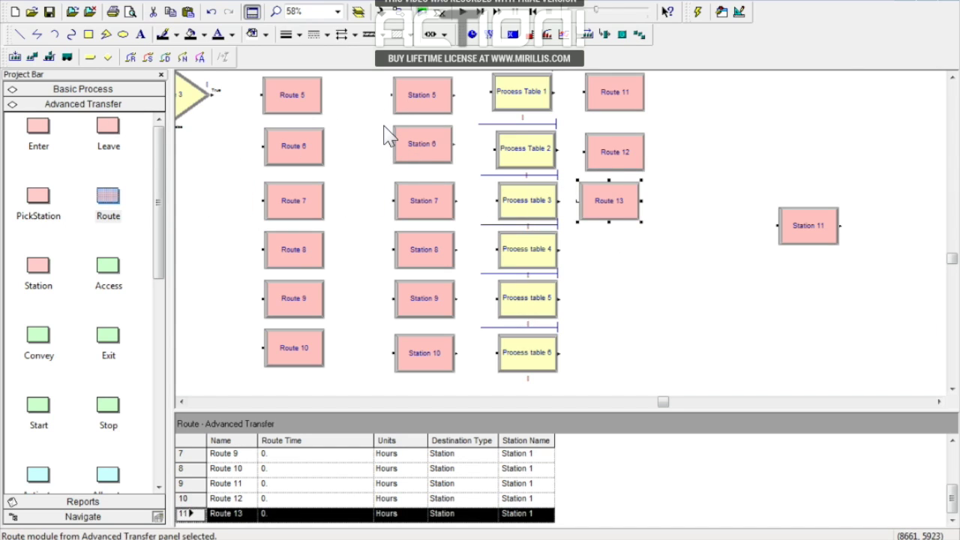
pyautogui.click(623, 285)
pyautogui.click(604, 217)
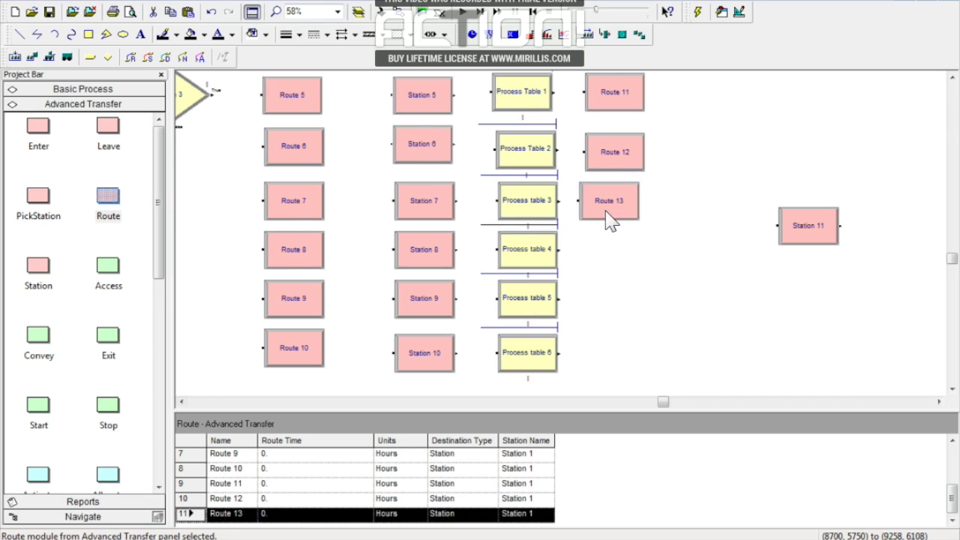
pyautogui.click(608, 148)
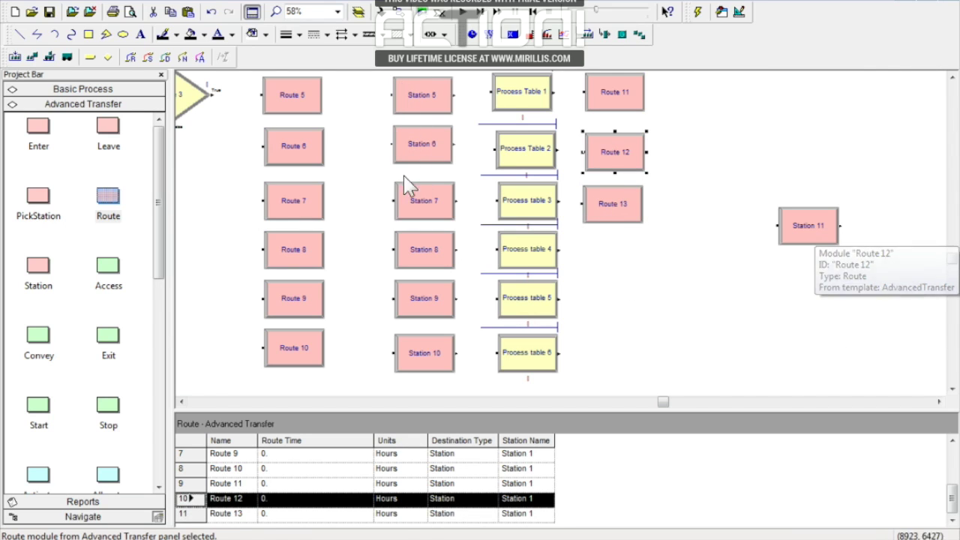
pyautogui.click(578, 249)
pyautogui.moveTo(106, 204); pyautogui.dragTo(590, 268)
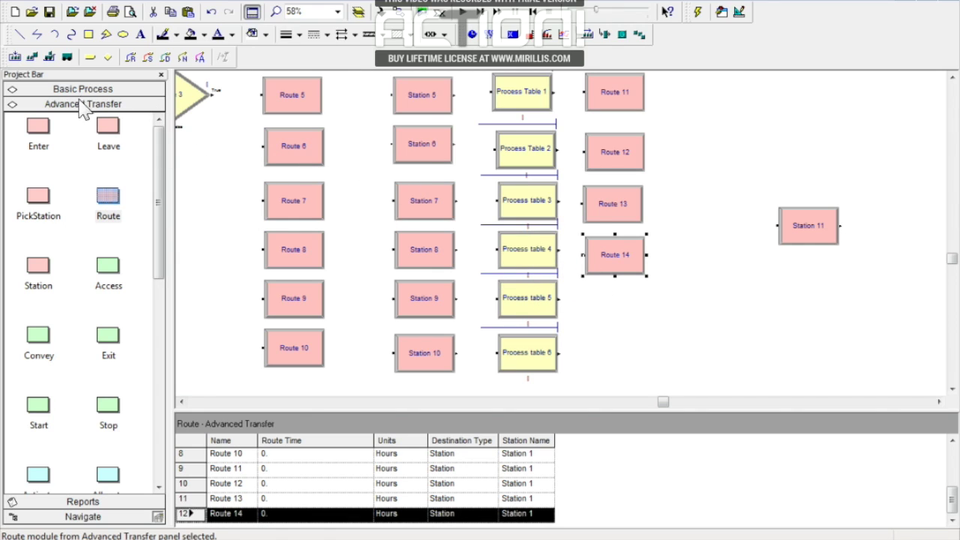
pyautogui.moveTo(113, 195); pyautogui.dragTo(585, 315)
pyautogui.moveTo(108, 196); pyautogui.dragTo(588, 369)
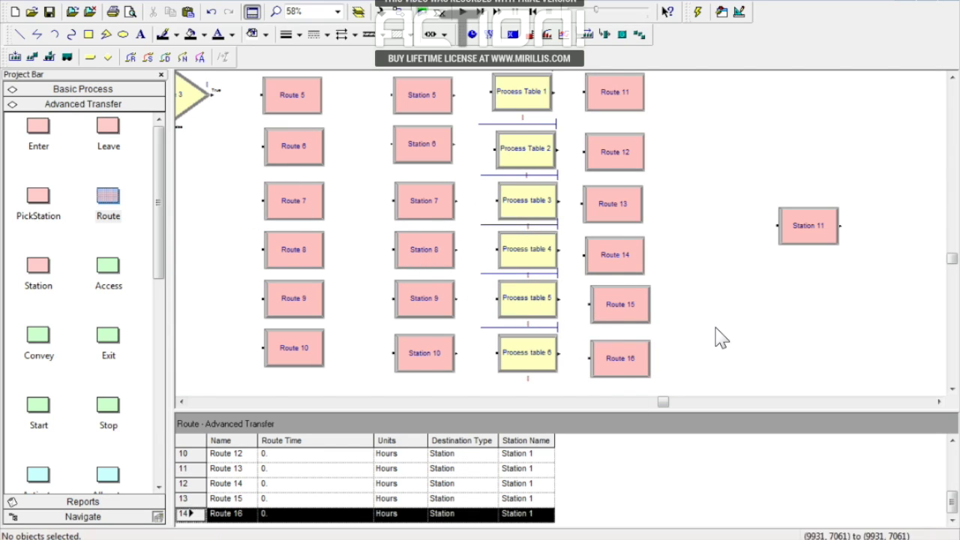
# Set the destination station of Route 11 to Station 11.
pyautogui.doubleClick(615, 105)
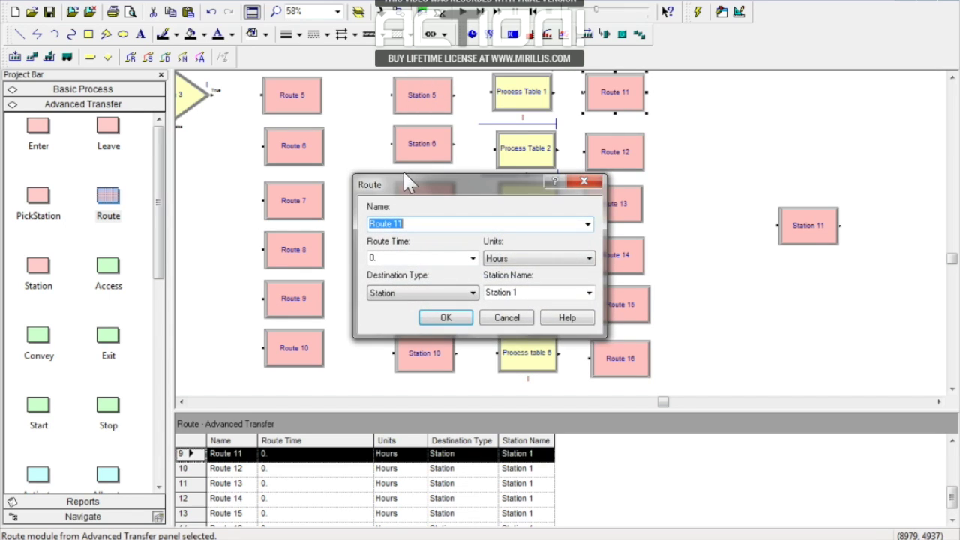
pyautogui.click(589, 293)
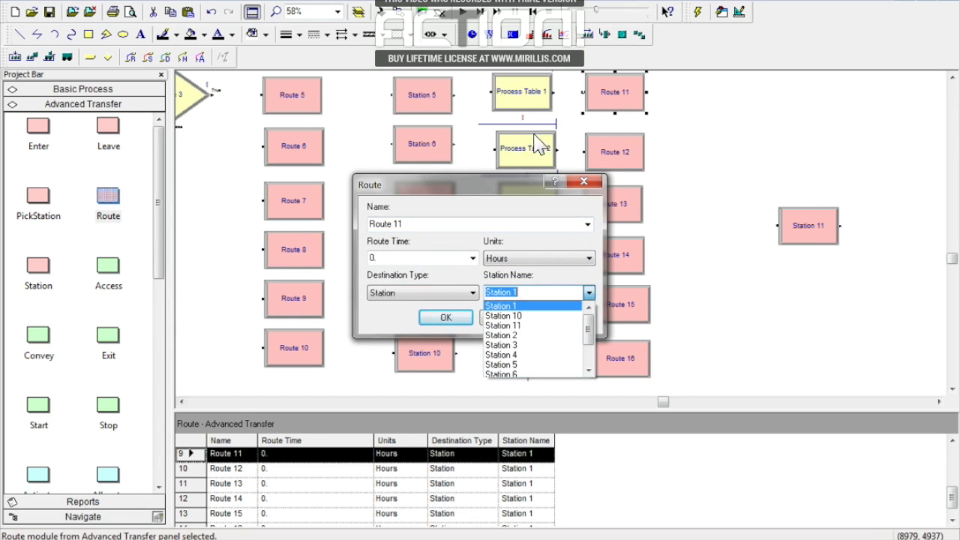
pyautogui.click(517, 326)
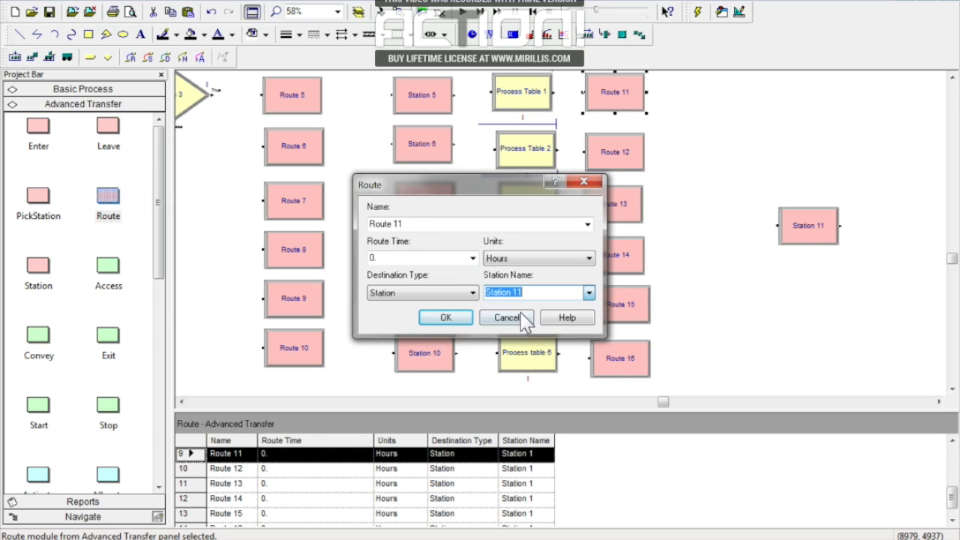
pyautogui.click(446, 318)
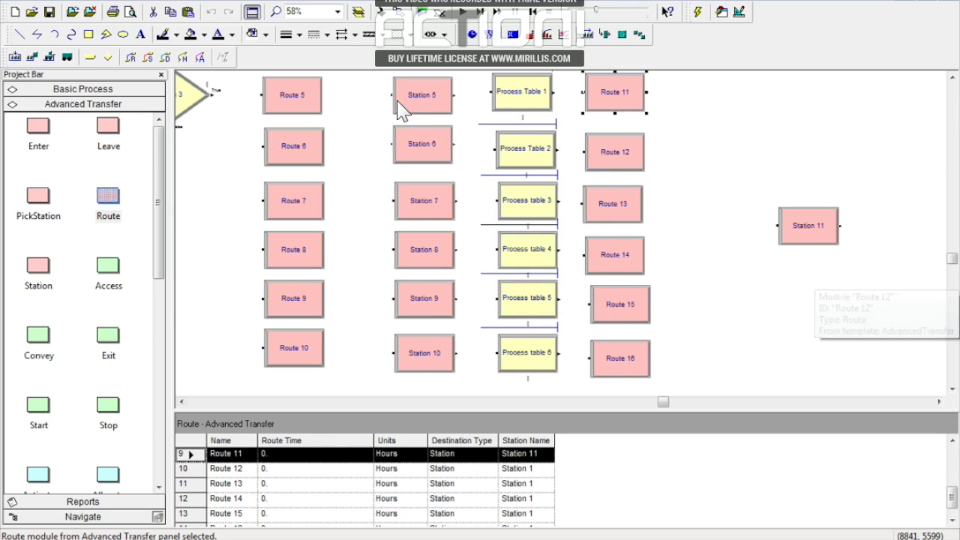
# Set the destination station of Route 12 to Station 11.
pyautogui.click(614, 156)
pyautogui.doubleClick(609, 152)
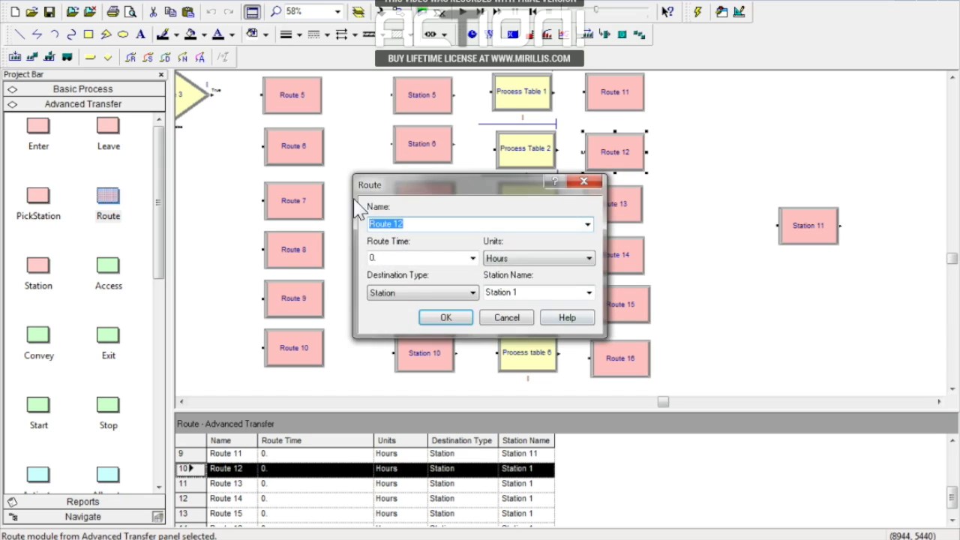
pyautogui.click(589, 293)
pyautogui.press('Down')
pyautogui.press('Down')
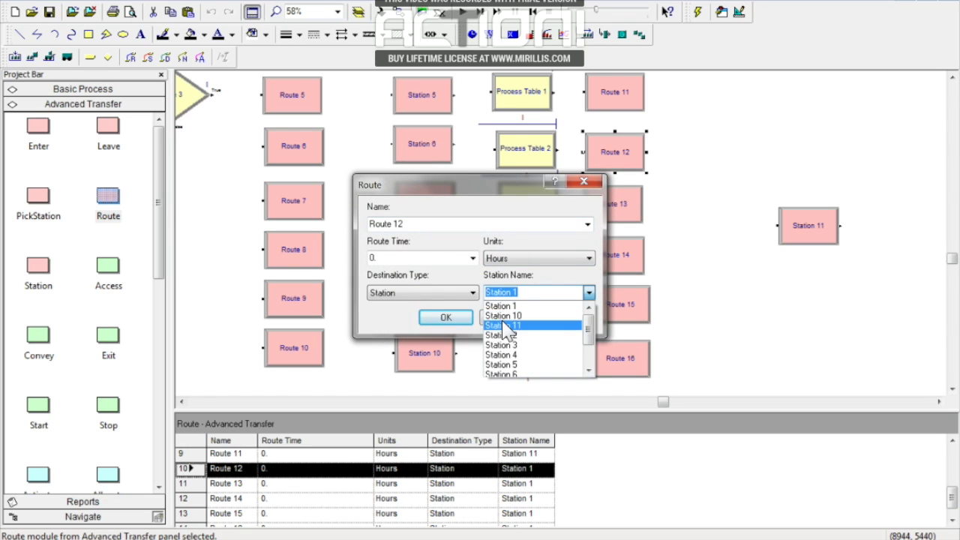
pyautogui.press('Return')
pyautogui.click(448, 316)
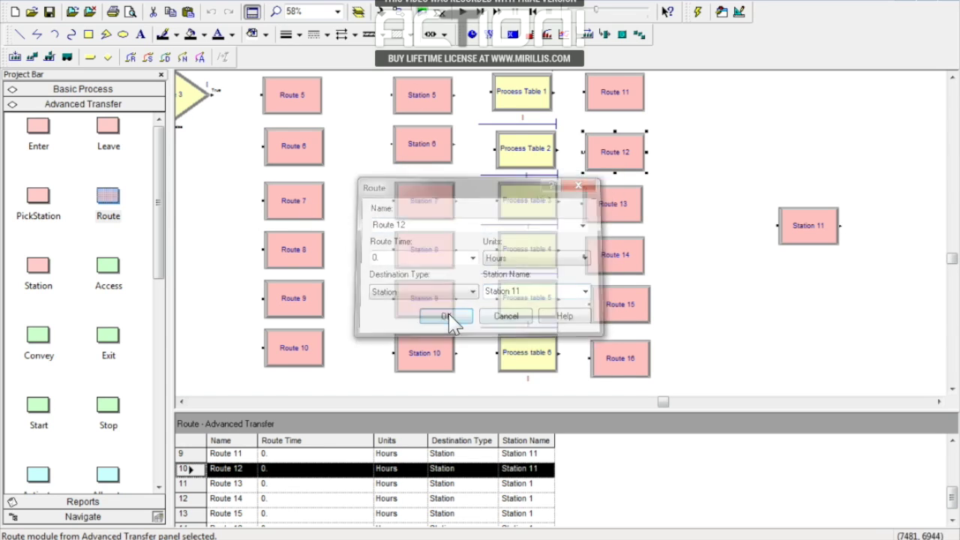
# Set the destination station of Route 13 to Station 11.
pyautogui.doubleClick(613, 216)
pyautogui.click(589, 292)
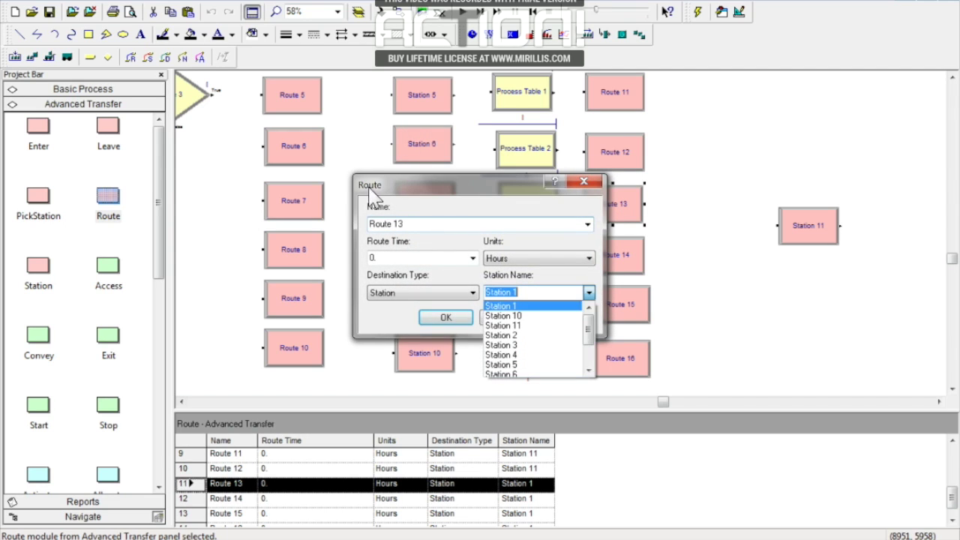
pyautogui.click(519, 326)
pyautogui.click(445, 317)
# Set the destination station of Route 14 to Station 11.
pyautogui.doubleClick(637, 264)
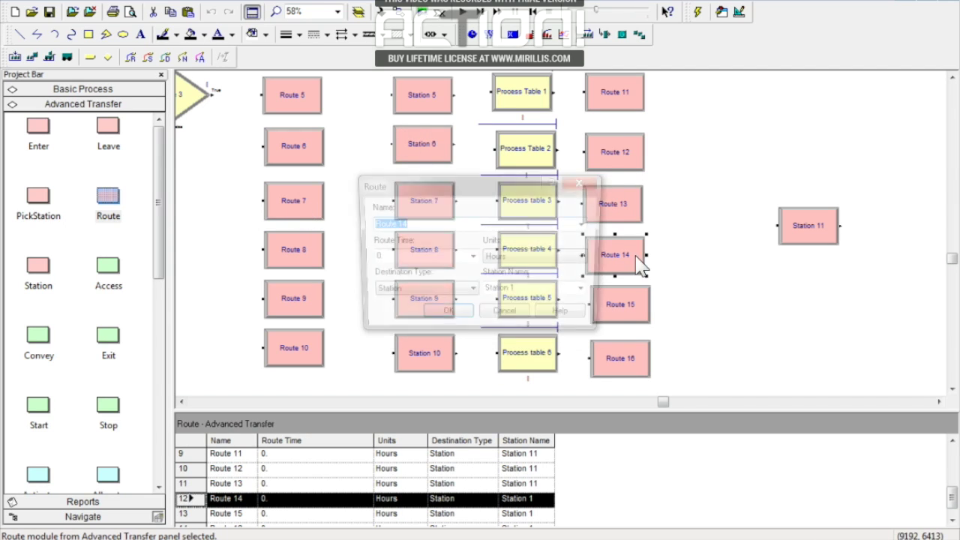
pyautogui.click(589, 293)
pyautogui.click(518, 325)
pyautogui.click(448, 317)
# Set the destination station of Route 15 to Station 11.
pyautogui.doubleClick(619, 305)
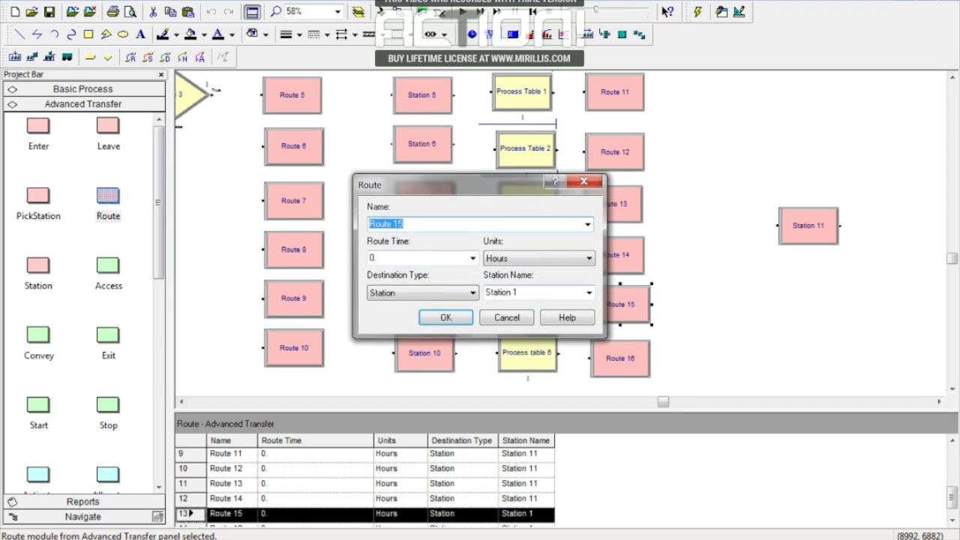
pyautogui.click(589, 293)
pyautogui.click(504, 325)
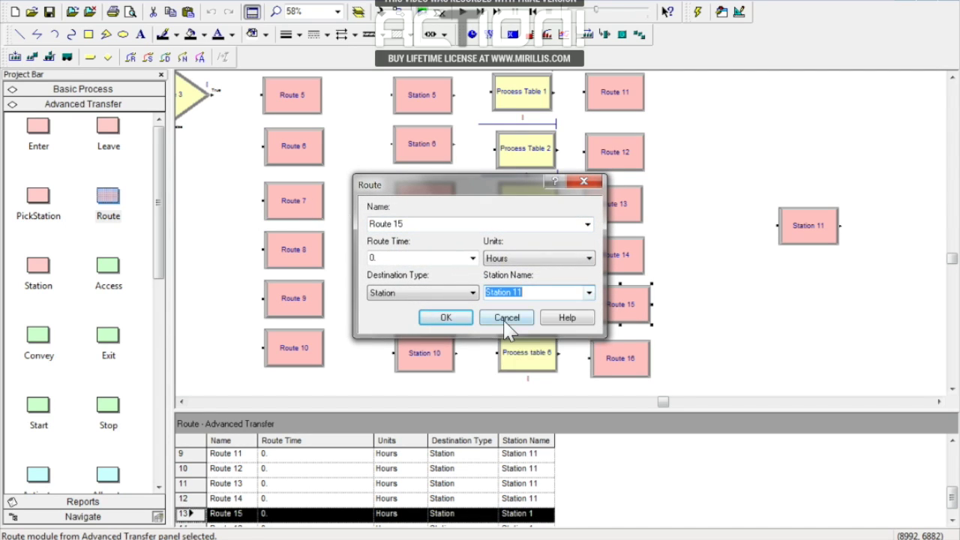
pyautogui.click(455, 317)
# Set the destination station of Route 16 to Station 11.
pyautogui.doubleClick(609, 358)
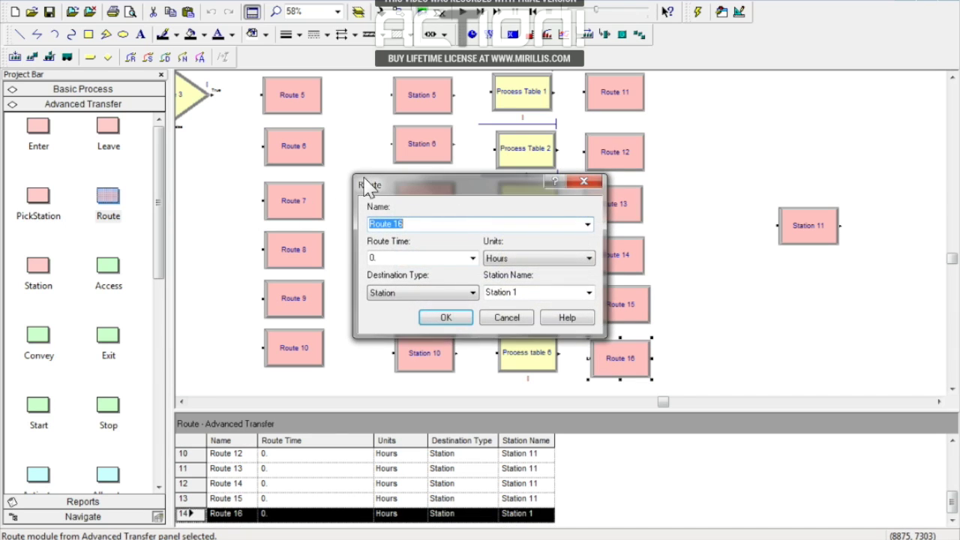
pyautogui.click(583, 294)
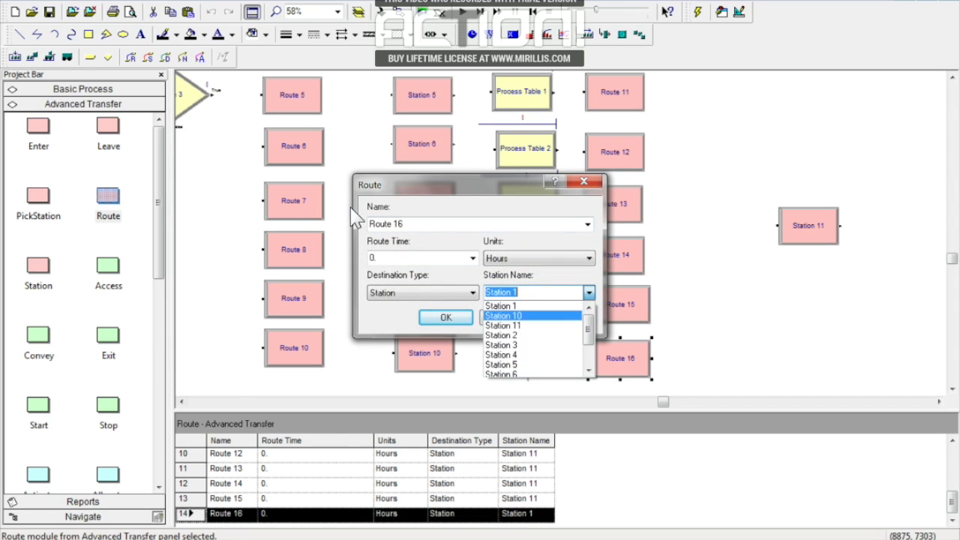
pyautogui.click(510, 326)
pyautogui.click(452, 320)
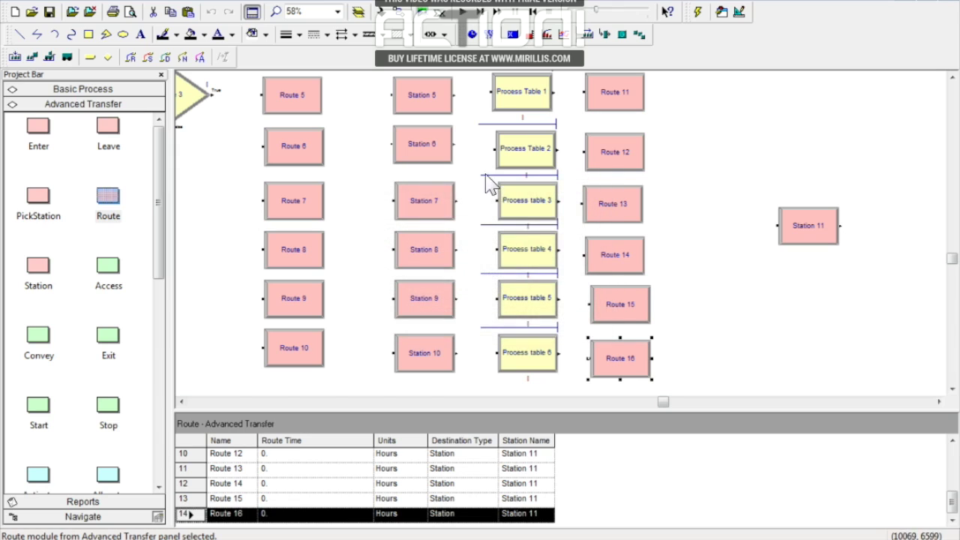
# Nudge the Route 15, Route 16 and Route 14 modules slightly to tidy their column beside the table processes.
pyautogui.moveTo(617, 299); pyautogui.dragTo(626, 302)
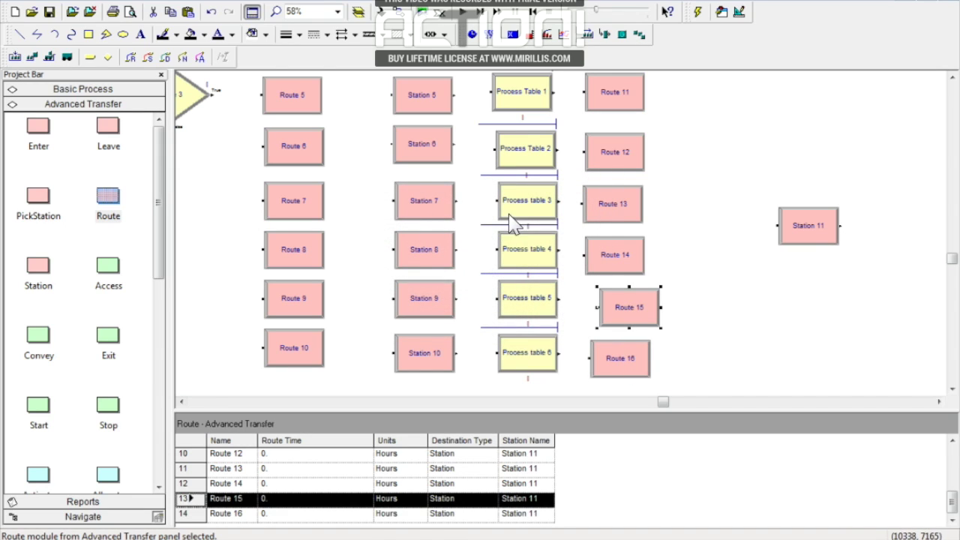
pyautogui.click(769, 335)
pyautogui.moveTo(633, 310); pyautogui.dragTo(627, 310)
pyautogui.click(637, 360)
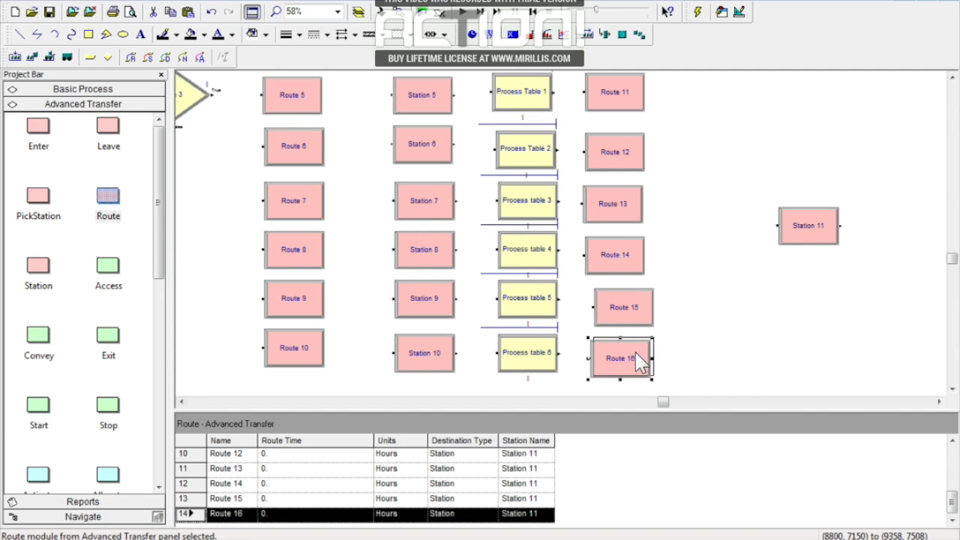
pyautogui.moveTo(637, 360); pyautogui.dragTo(639, 359)
pyautogui.click(621, 259)
pyautogui.moveTo(619, 258); pyautogui.dragTo(624, 255)
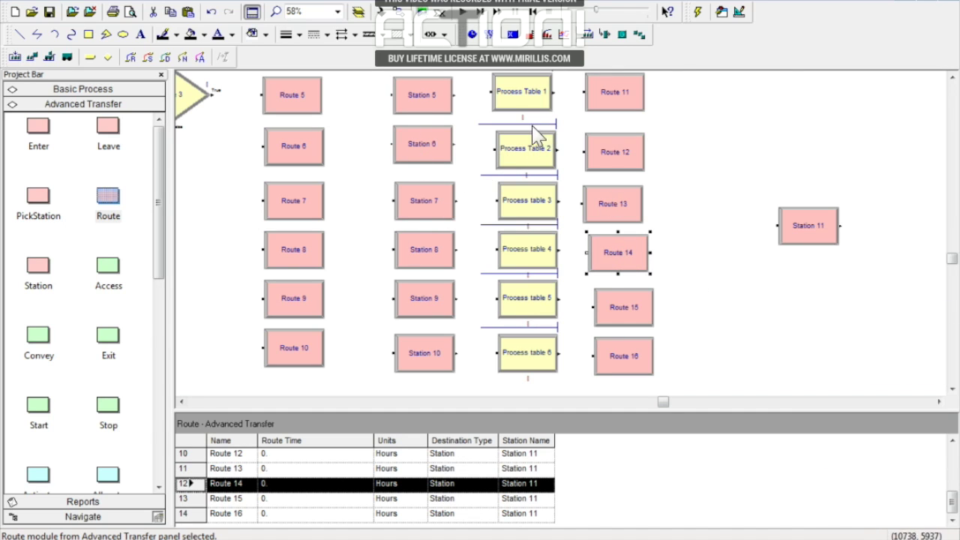
# Move the Station 11 module closer to the column of Route 11 to Route 16.
pyautogui.click(803, 238)
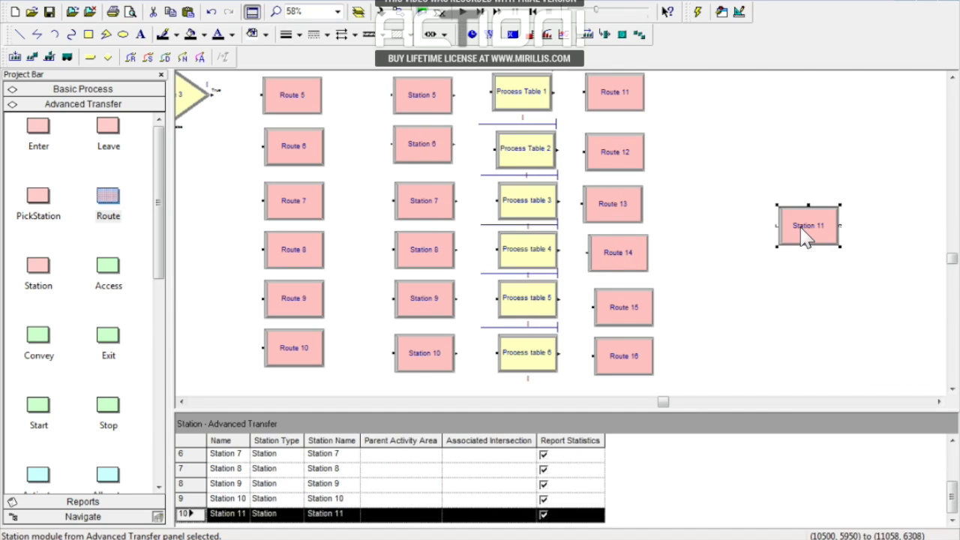
pyautogui.moveTo(752, 237); pyautogui.dragTo(753, 239)
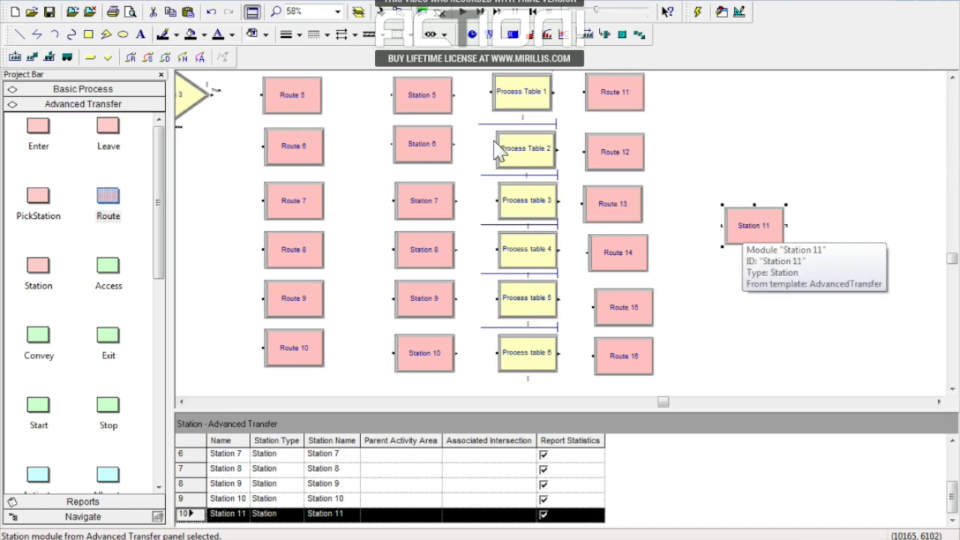
pyautogui.click(772, 319)
# Place a Dispose module after Station 11 and connect the station to it.
pyautogui.click(938, 401)
pyautogui.click(79, 92)
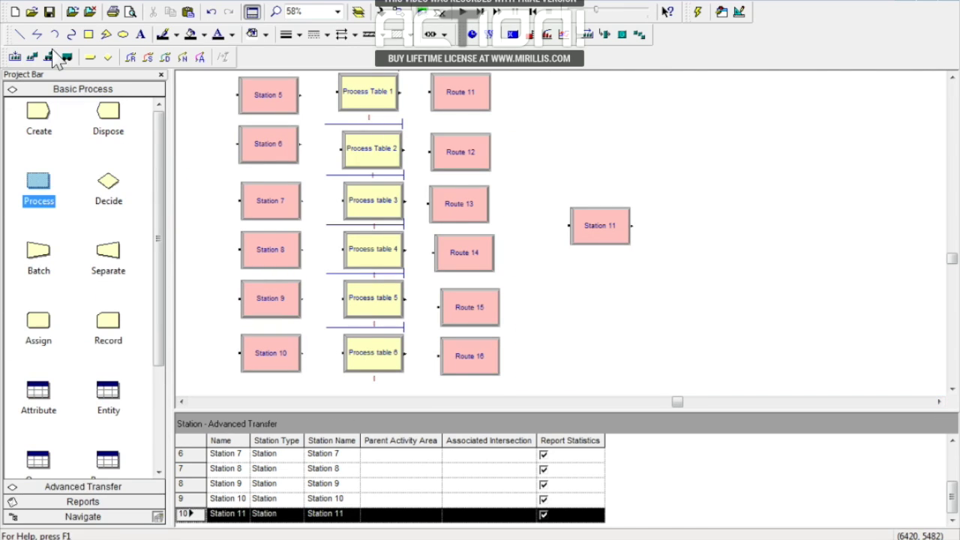
pyautogui.moveTo(114, 114); pyautogui.dragTo(686, 231)
pyautogui.click(663, 287)
pyautogui.click(400, 11)
pyautogui.click(632, 225)
pyautogui.click(684, 228)
pyautogui.click(704, 272)
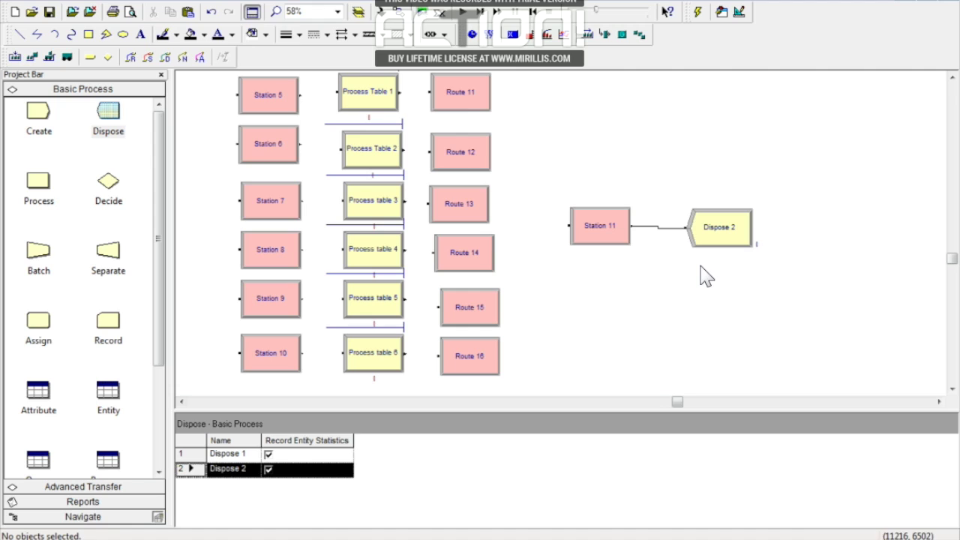
# Connect Station 5, Station 6 and Station 7 to Process Table 1, Process Table 2 and Process table 3 respectively.
pyautogui.moveTo(677, 402); pyautogui.dragTo(668, 403)
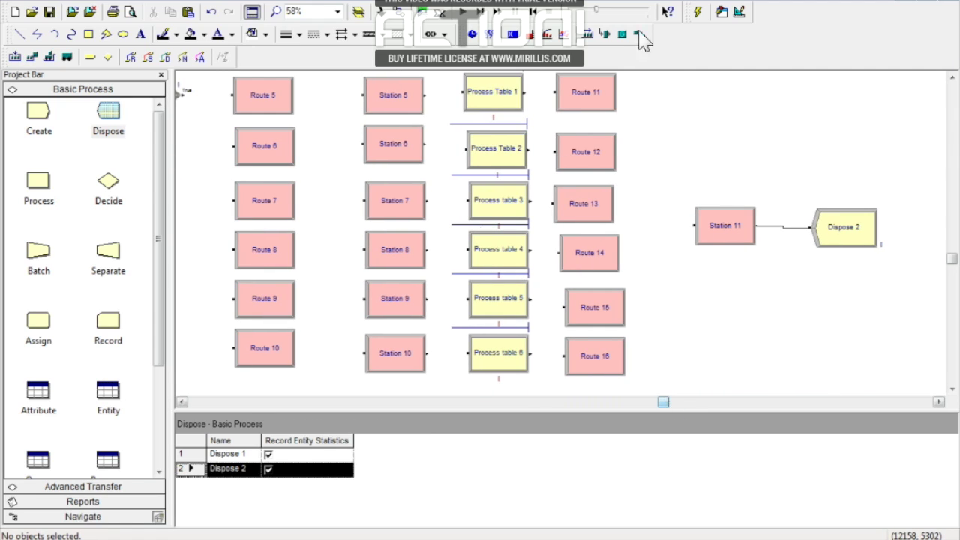
pyautogui.click(952, 78)
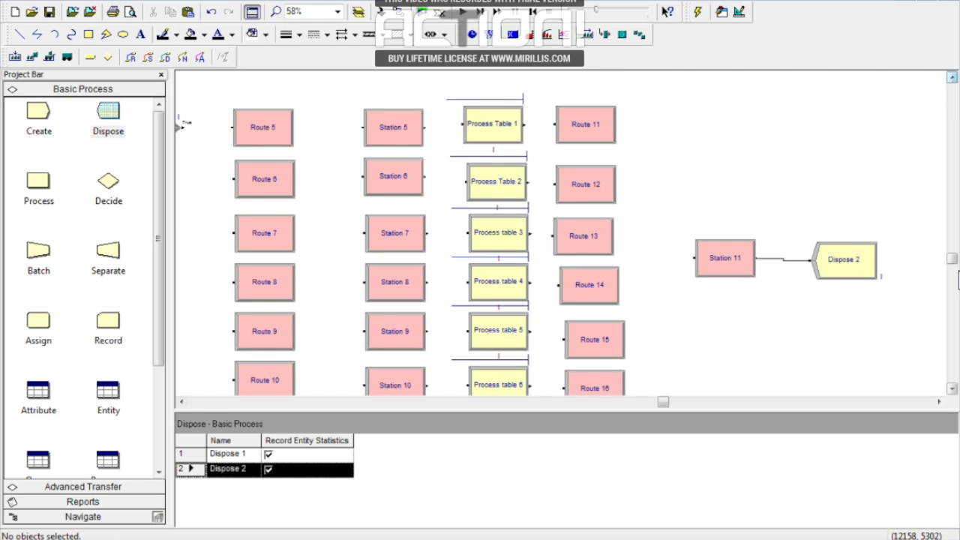
pyautogui.click(952, 388)
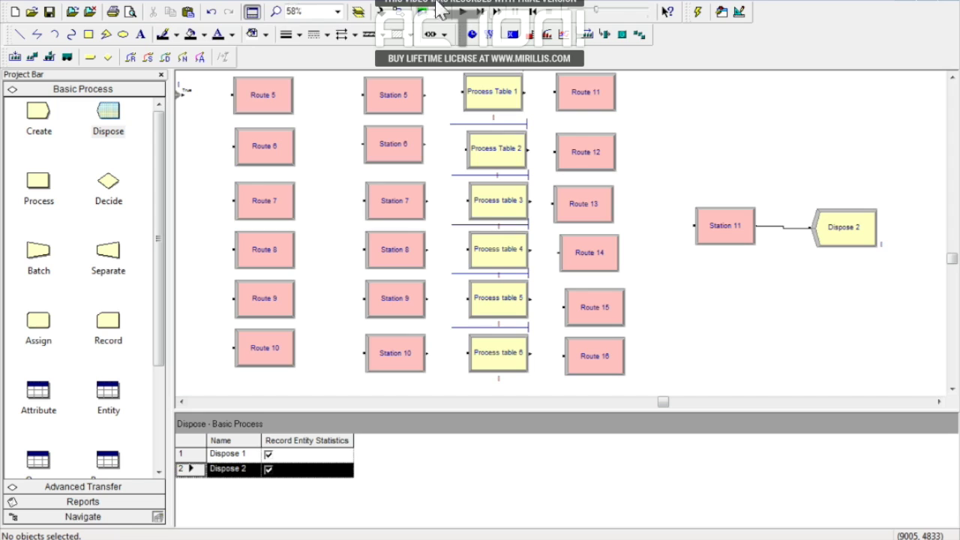
pyautogui.click(397, 15)
pyautogui.click(424, 96)
pyautogui.click(462, 92)
pyautogui.click(425, 143)
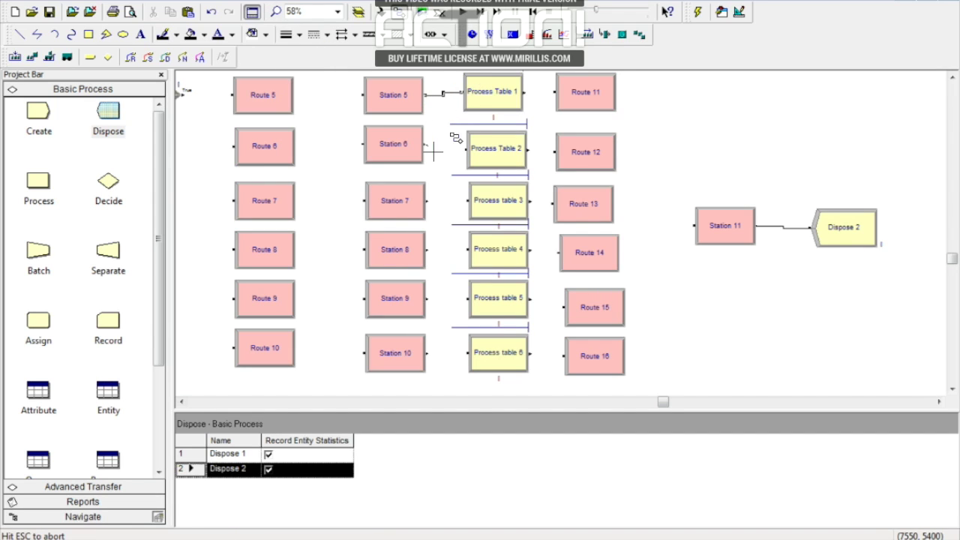
pyautogui.click(465, 150)
pyautogui.click(427, 201)
pyautogui.click(468, 201)
# Connect Station 8, Station 9 and Station 10 to Process table 4, Process table 5 and Process table 6 respectively.
pyautogui.click(427, 249)
pyautogui.click(466, 249)
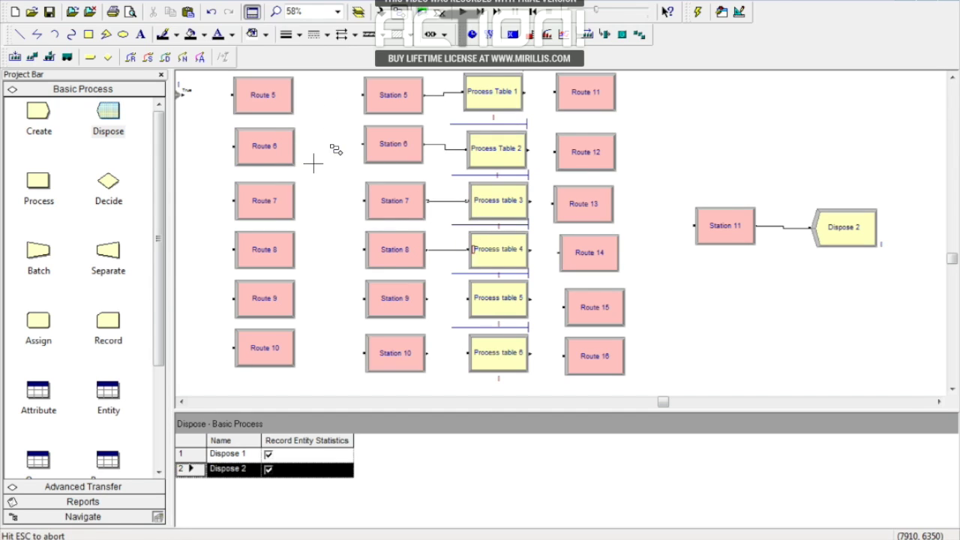
pyautogui.click(427, 297)
pyautogui.click(466, 297)
pyautogui.click(427, 352)
pyautogui.click(467, 353)
# Connect Process Table 1, Process Table 2 and Process table 3 to Route 11, Route 12 and Route 13 respectively.
pyautogui.click(524, 91)
pyautogui.click(553, 92)
pyautogui.click(528, 148)
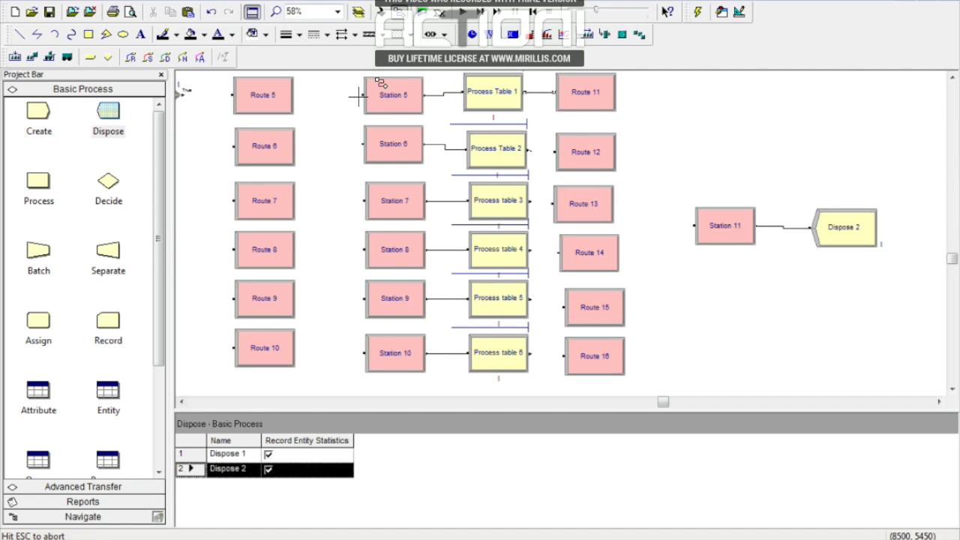
pyautogui.click(553, 151)
pyautogui.click(530, 201)
pyautogui.click(554, 203)
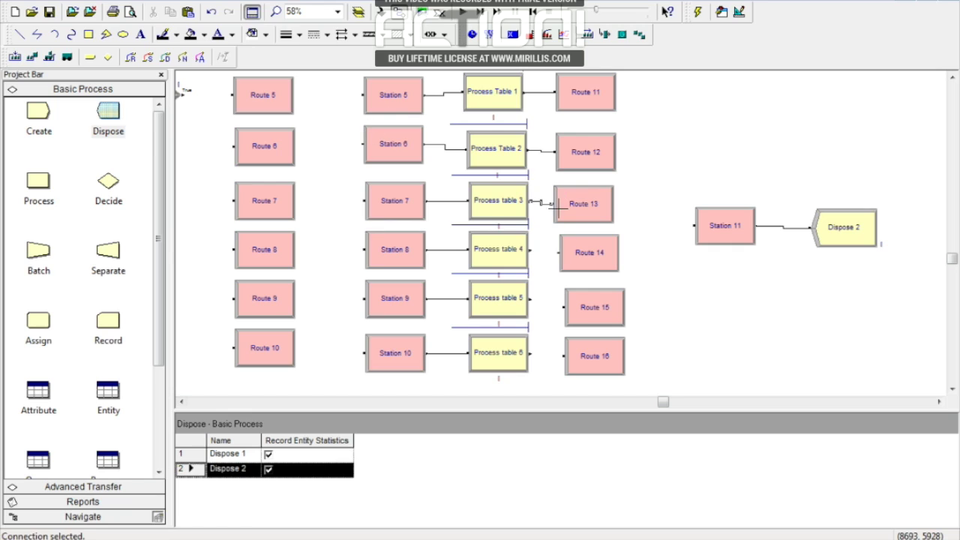
# Connect Process table 4, Process table 5 and Process table 6 to Route 14, Route 15 and Route 16 respectively.
pyautogui.click(529, 250)
pyautogui.click(559, 253)
pyautogui.click(529, 298)
pyautogui.click(566, 307)
pyautogui.click(530, 353)
pyautogui.click(567, 357)
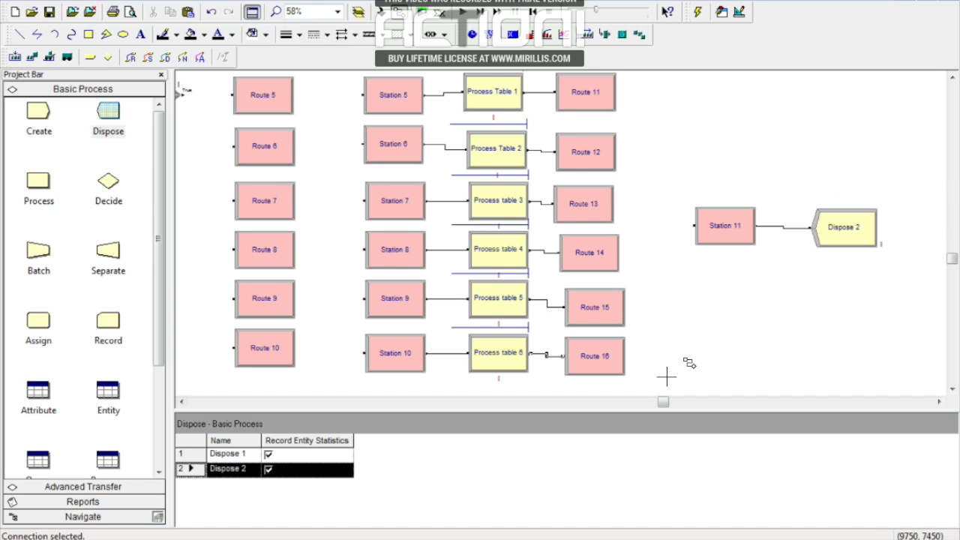
# Change the Decide 2 module's type to 2-way by Condition, evaluated by an Expression.
pyautogui.moveTo(660, 402); pyautogui.dragTo(647, 405)
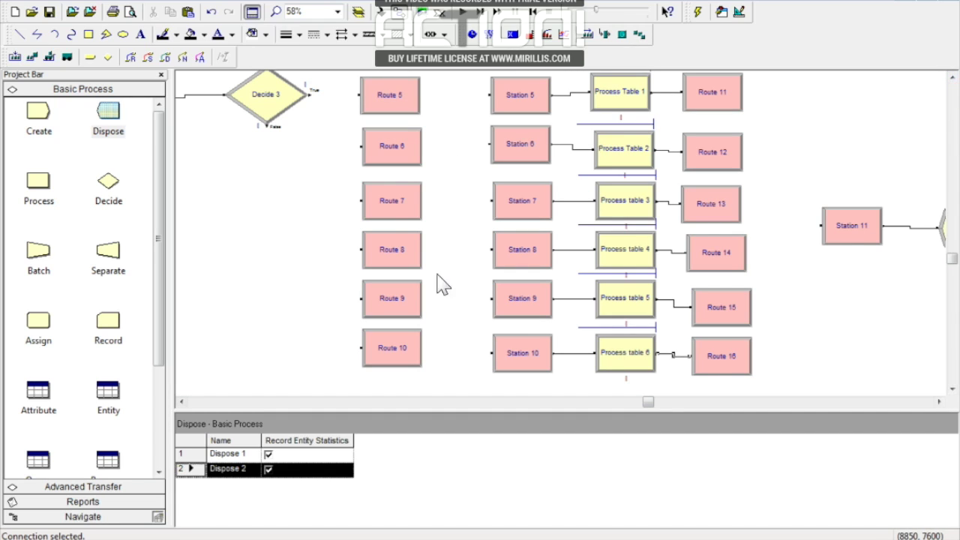
pyautogui.moveTo(649, 408); pyautogui.dragTo(624, 403)
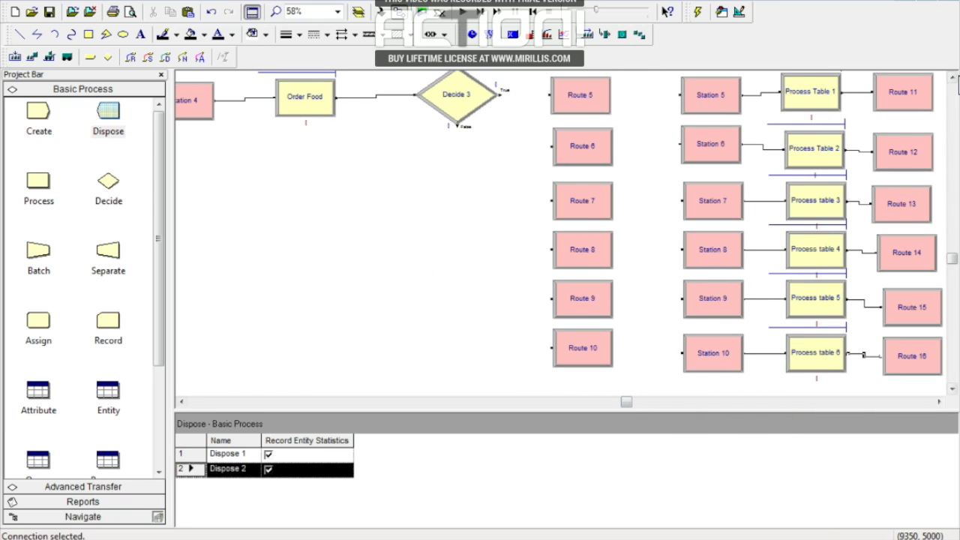
pyautogui.click(951, 78)
pyautogui.click(951, 78)
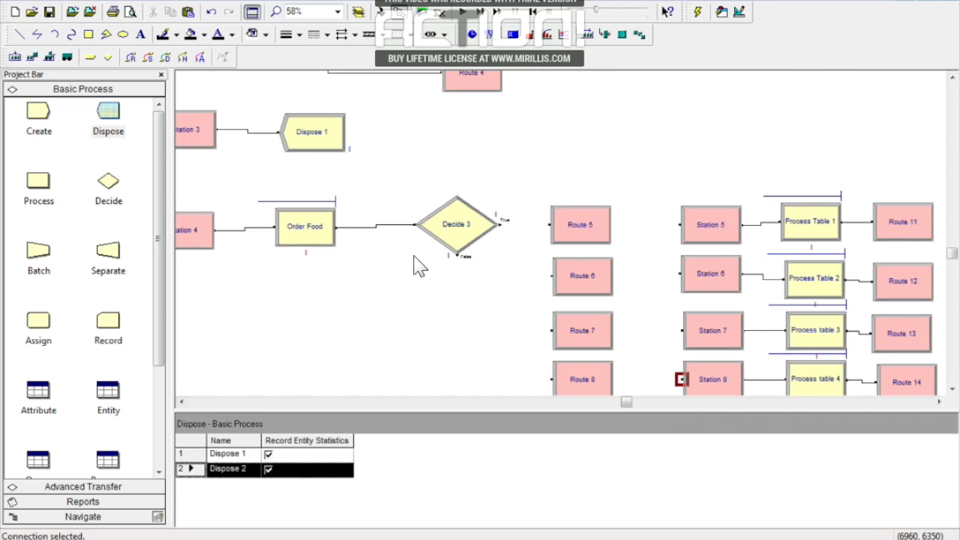
pyautogui.click(951, 78)
pyautogui.click(952, 78)
pyautogui.moveTo(627, 407); pyautogui.dragTo(606, 407)
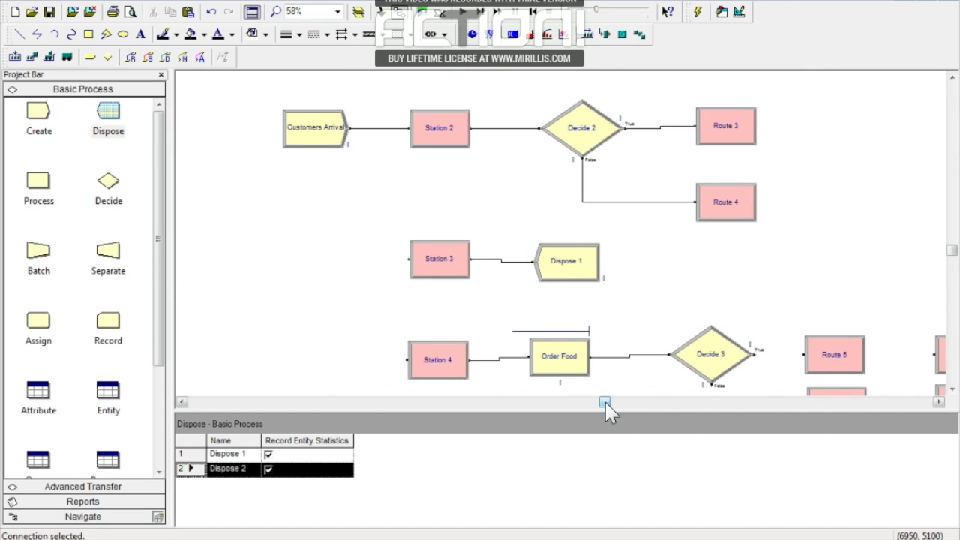
pyautogui.click(952, 395)
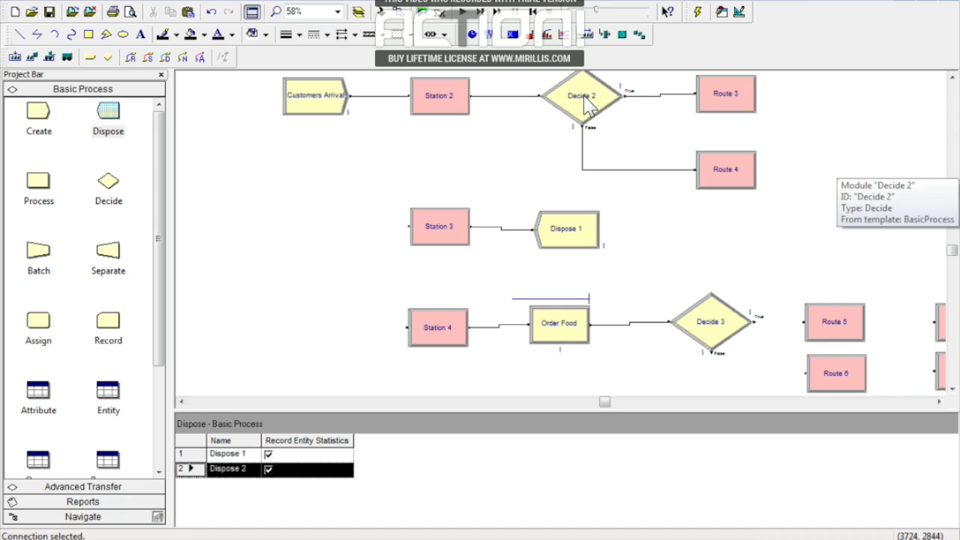
pyautogui.doubleClick(589, 105)
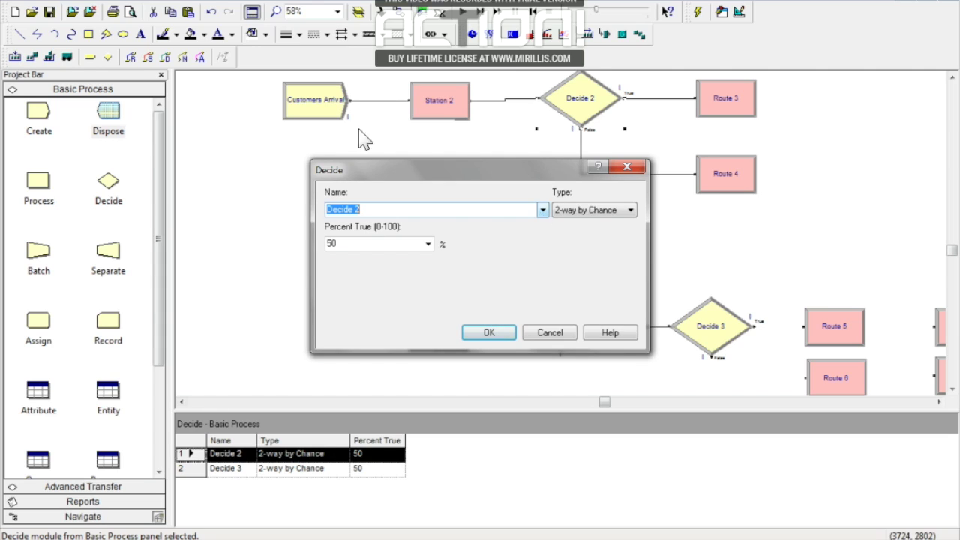
pyautogui.click(578, 213)
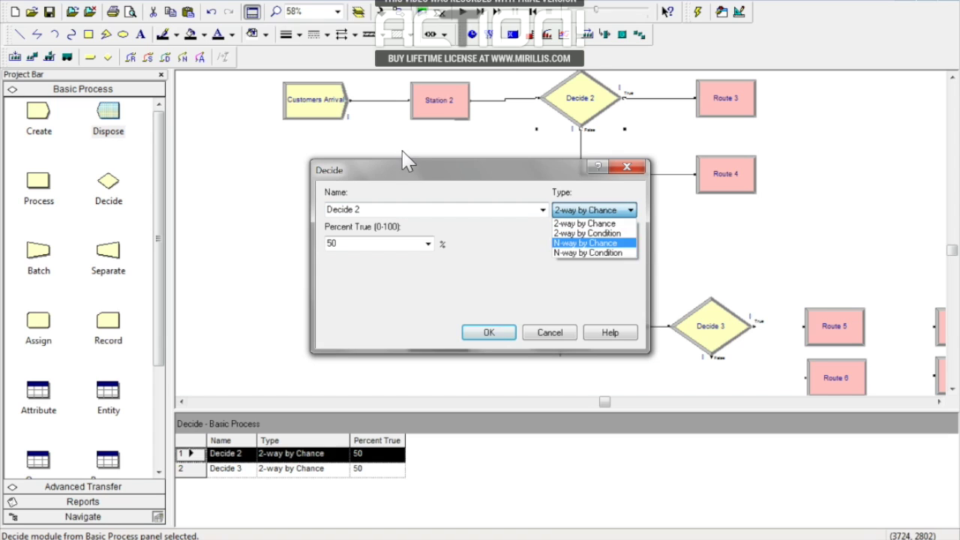
pyautogui.click(600, 233)
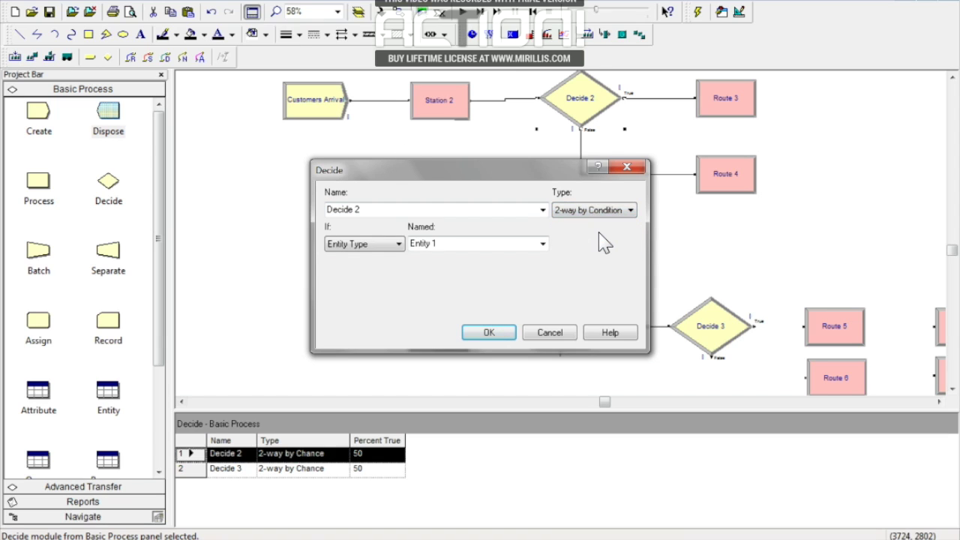
pyautogui.click(366, 244)
pyautogui.press('Down')
pyautogui.click(353, 304)
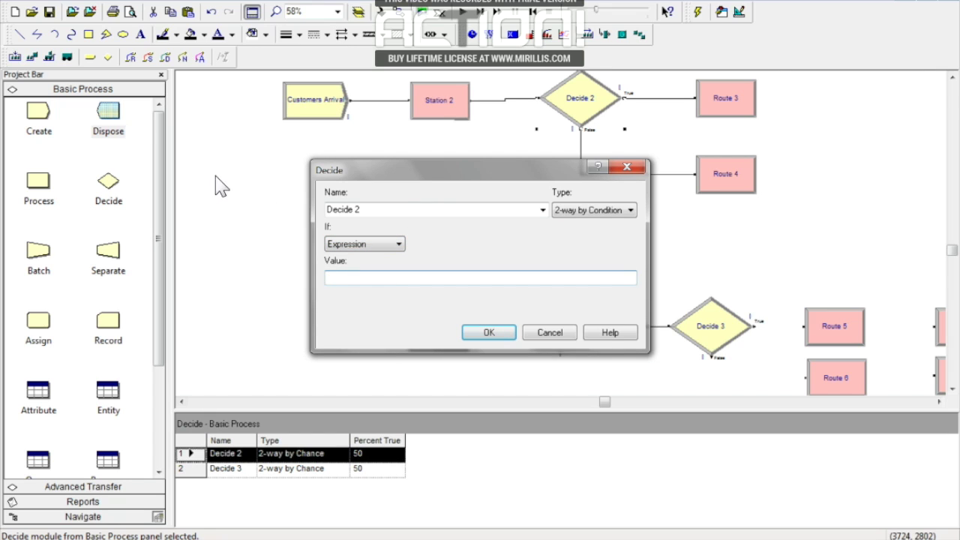
# Open the Expression Builder for Decide 2's condition value and insert the Number In Process variable for Process Table 1.
pyautogui.rightClick(343, 280)
pyautogui.click(396, 406)
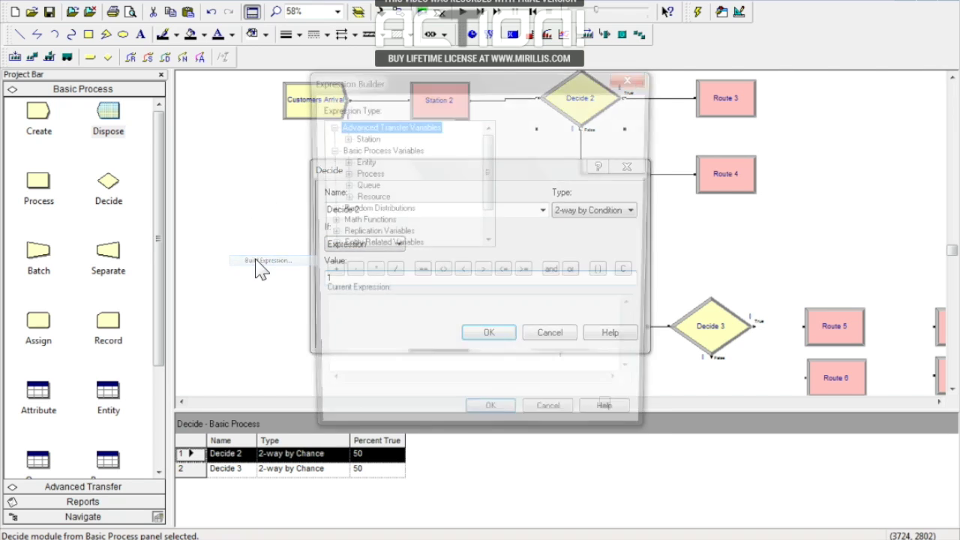
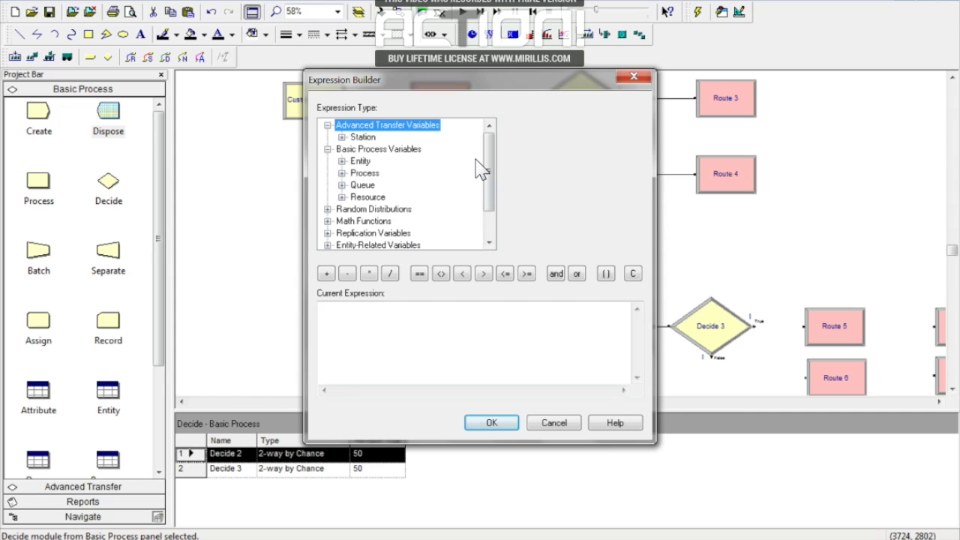
pyautogui.click(342, 173)
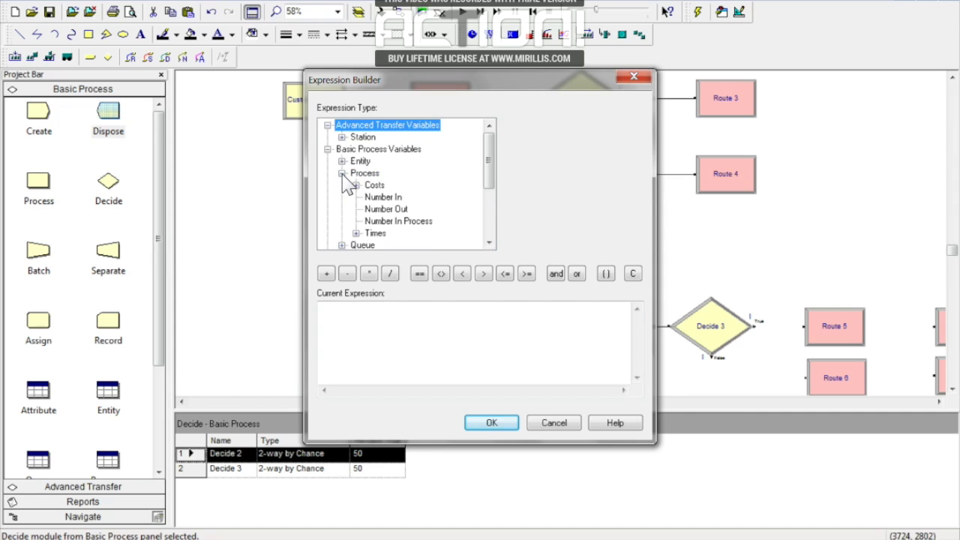
pyautogui.click(413, 222)
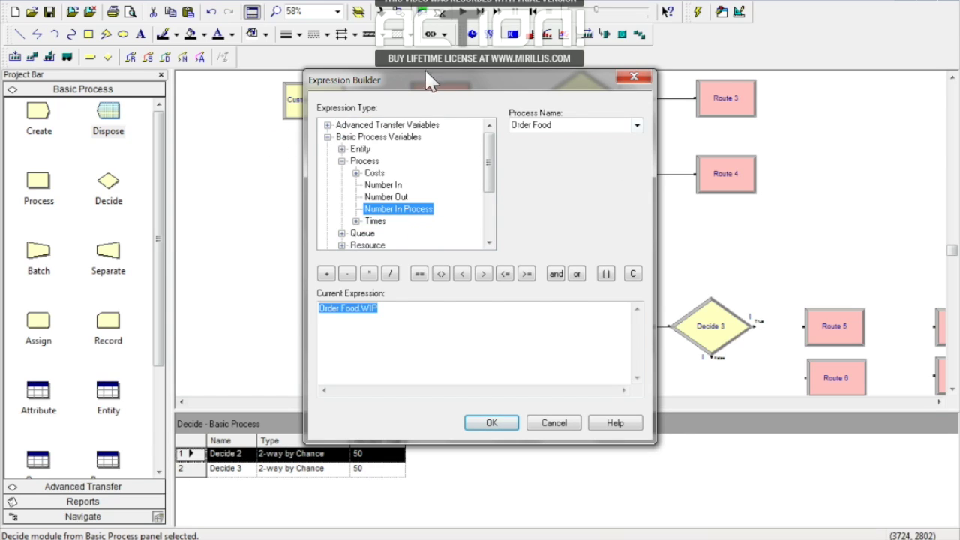
pyautogui.click(637, 126)
pyautogui.click(637, 127)
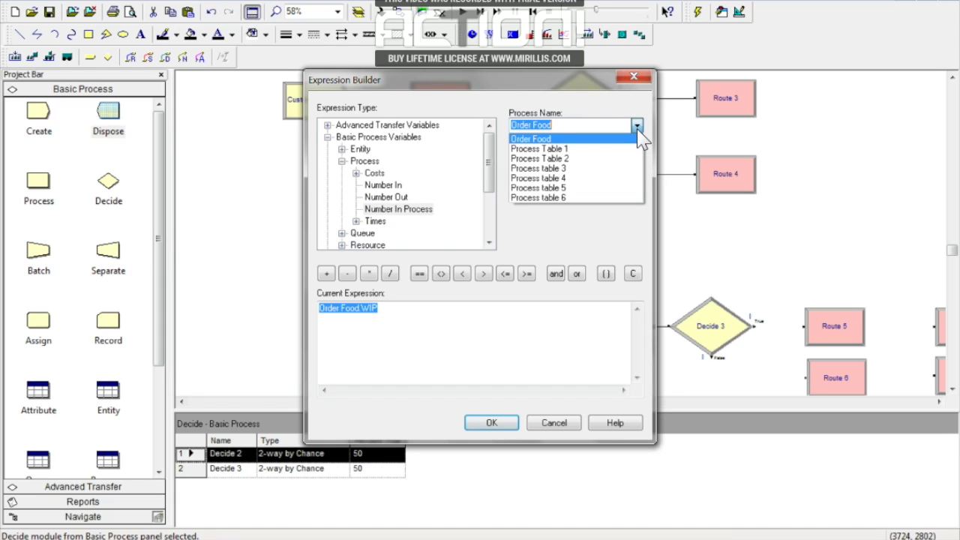
pyautogui.click(578, 149)
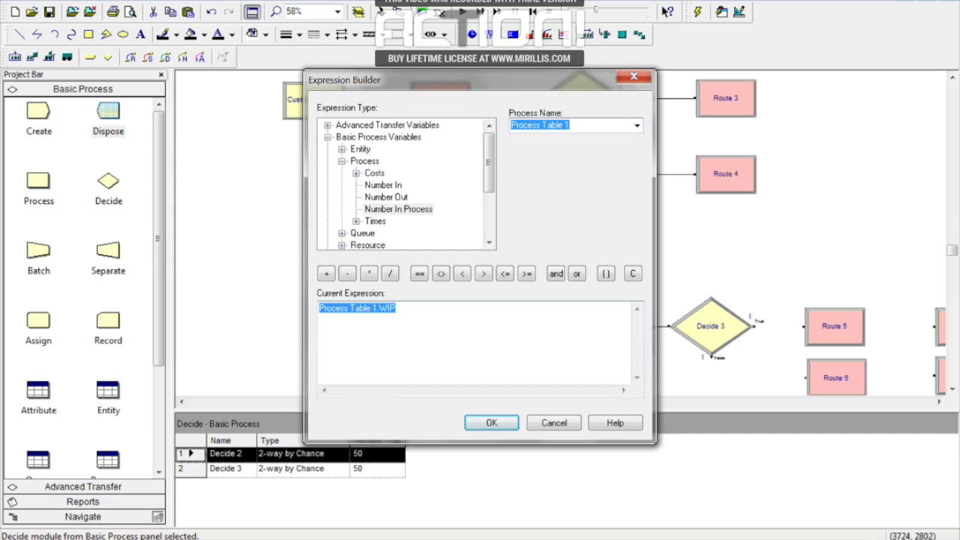
# Make Decide 2's expression test Process Table 1.WIP == 0, joined by or with a matching Process Table 2.WIP == 0 test.
pyautogui.click(420, 309)
pyautogui.click(420, 274)
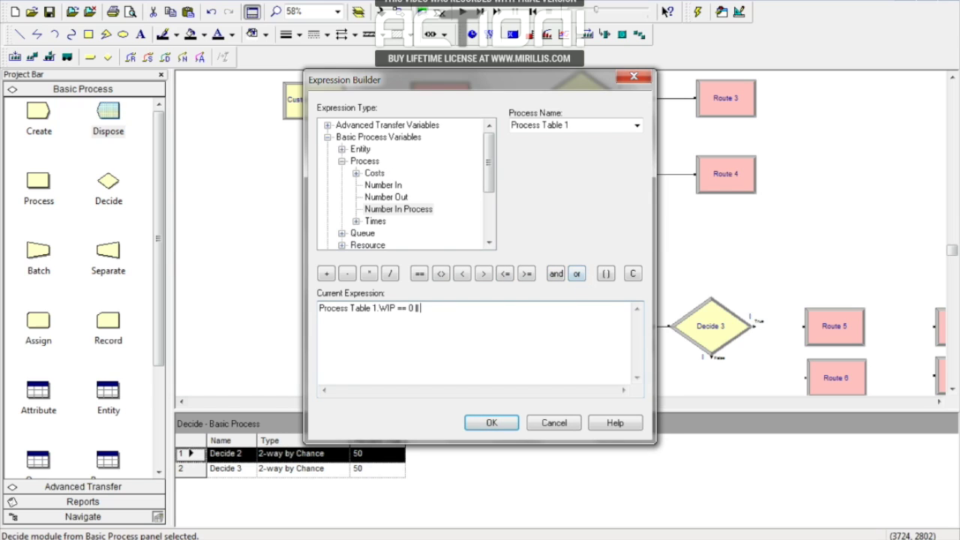
pyautogui.moveTo(395, 308); pyautogui.dragTo(339, 307)
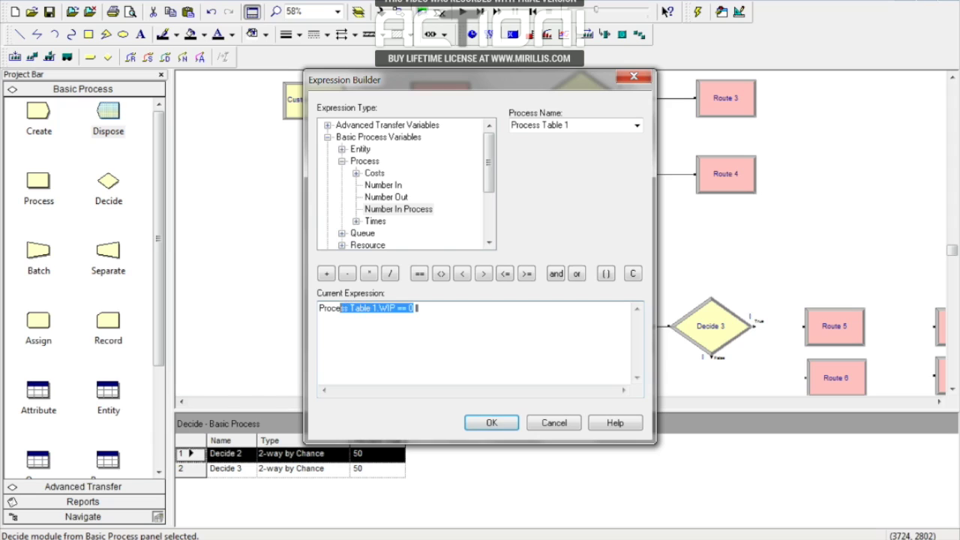
pyautogui.click(420, 307)
pyautogui.click(637, 125)
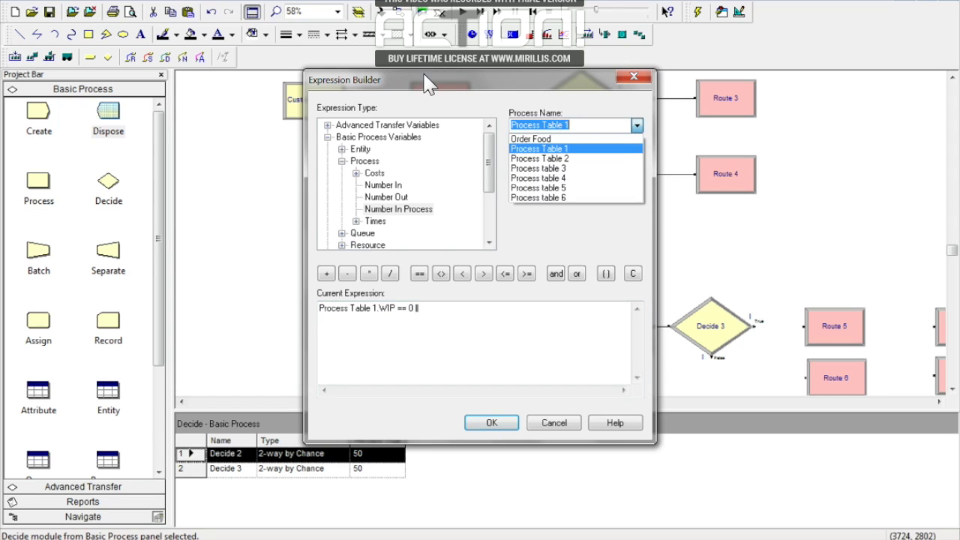
pyautogui.click(550, 158)
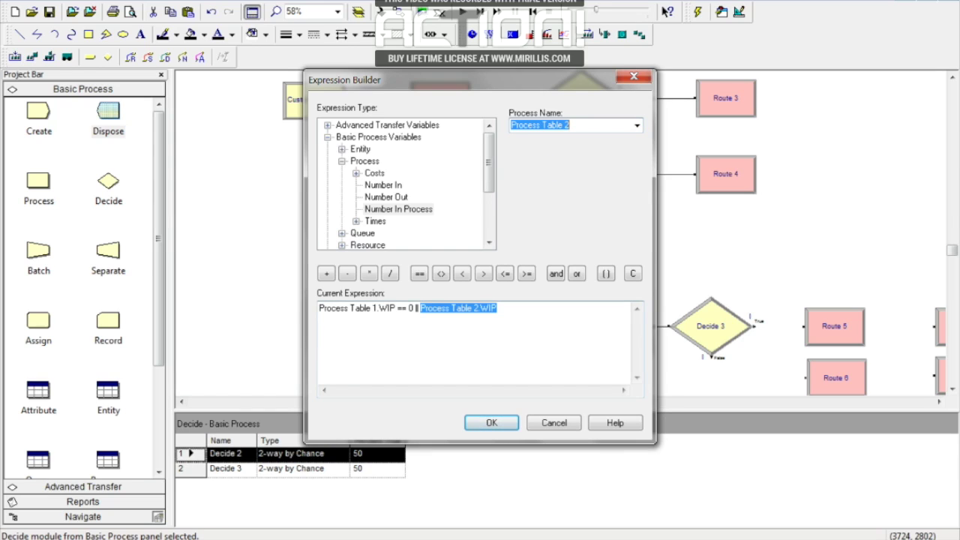
pyautogui.click(498, 308)
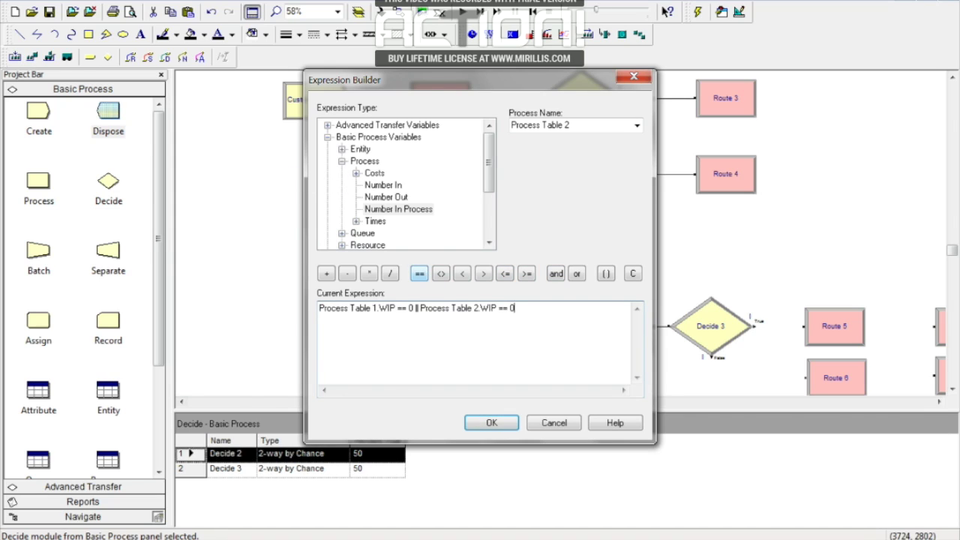
# Extend the expression with or-conditions Process table 3.WIP == 0 and Process table 4.WIP == 0.
pyautogui.click(577, 274)
pyautogui.click(637, 126)
pyautogui.click(564, 174)
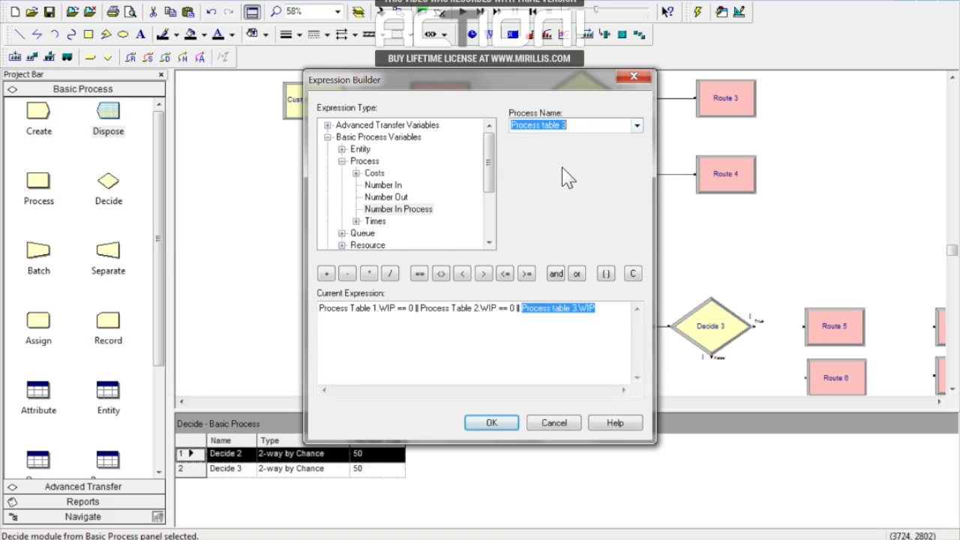
pyautogui.click(419, 273)
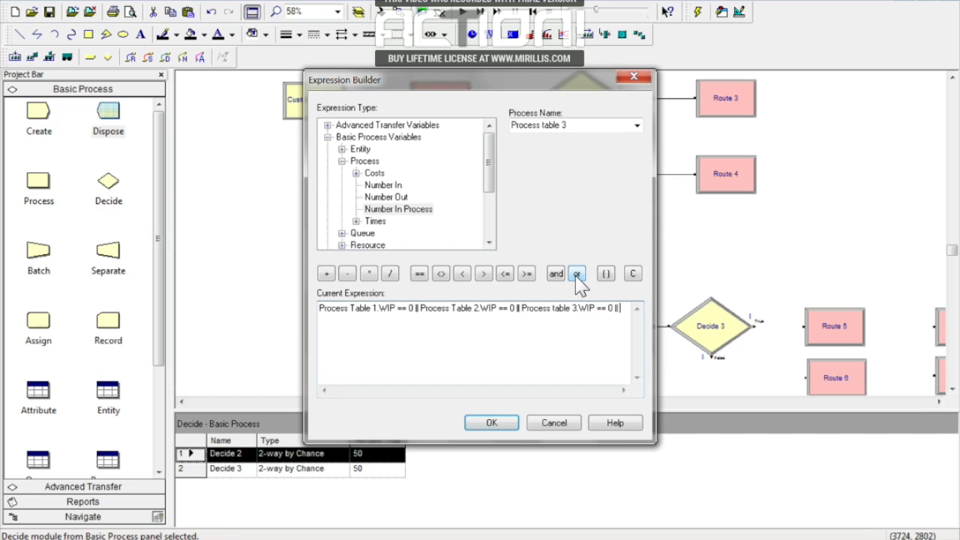
pyautogui.click(637, 126)
pyautogui.click(559, 178)
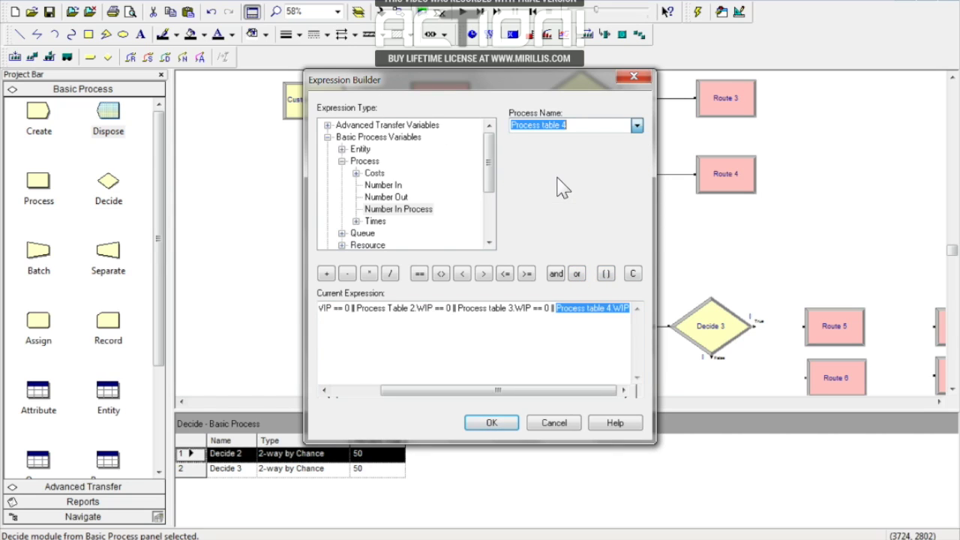
pyautogui.press('Right')
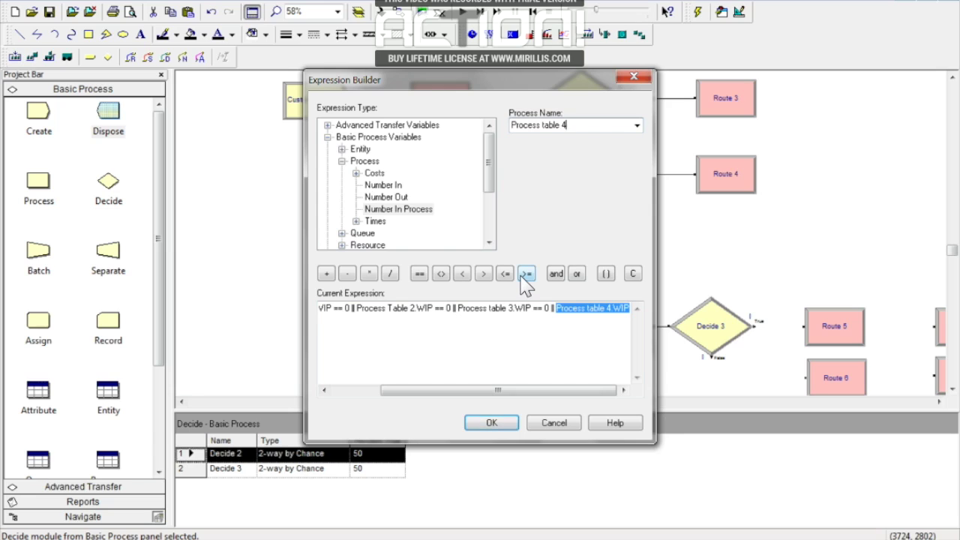
pyautogui.click(624, 308)
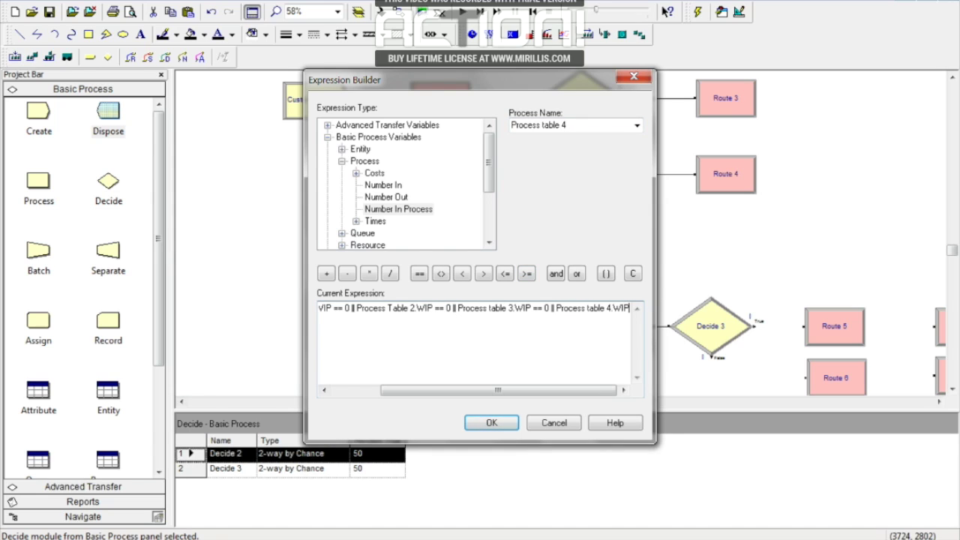
pyautogui.click(420, 273)
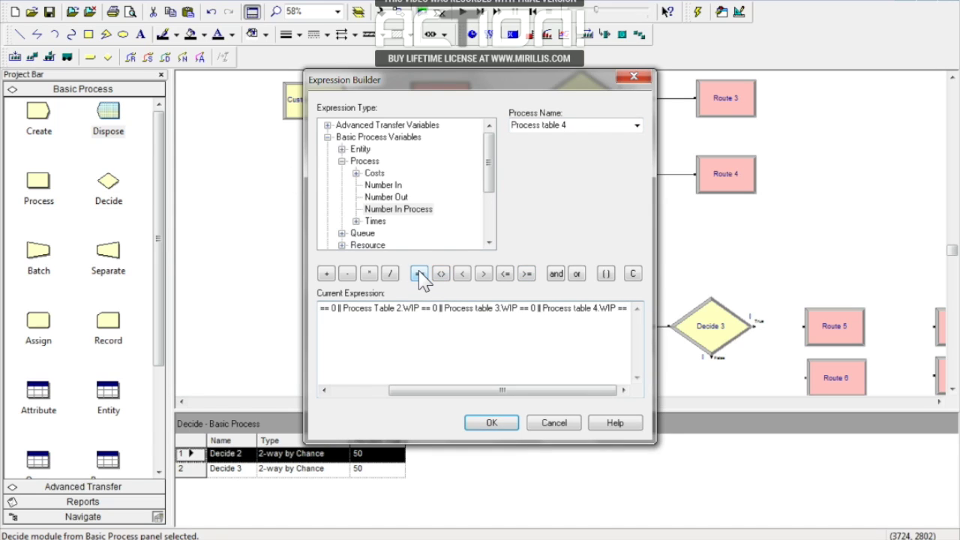
pyautogui.write('0')
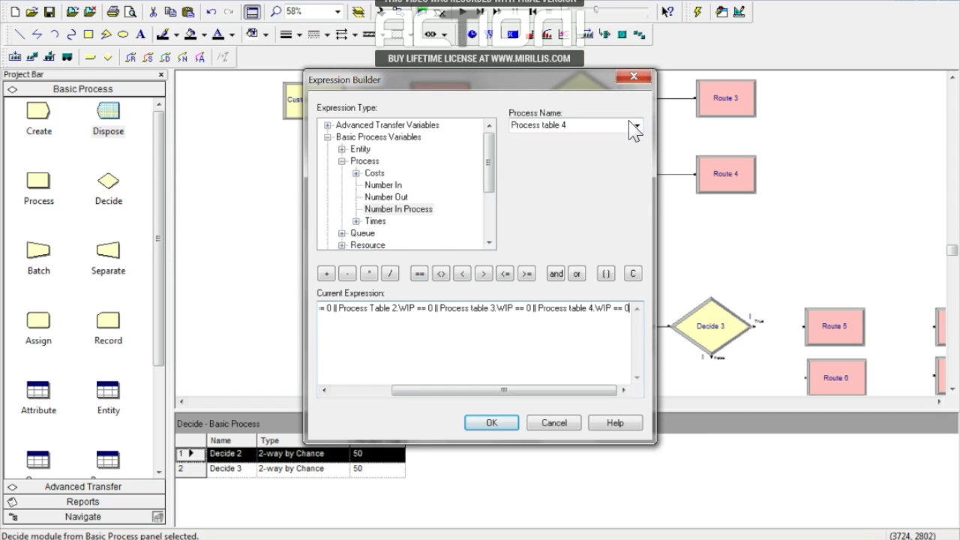
# Append the or-condition Process table 5.WIP == 0 to the expression.
pyautogui.click(576, 273)
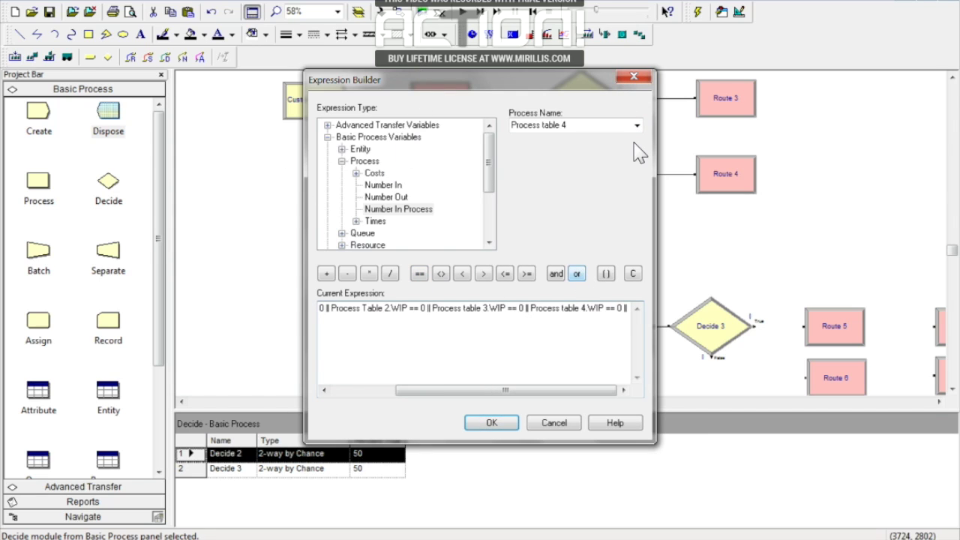
pyautogui.click(637, 125)
pyautogui.click(564, 190)
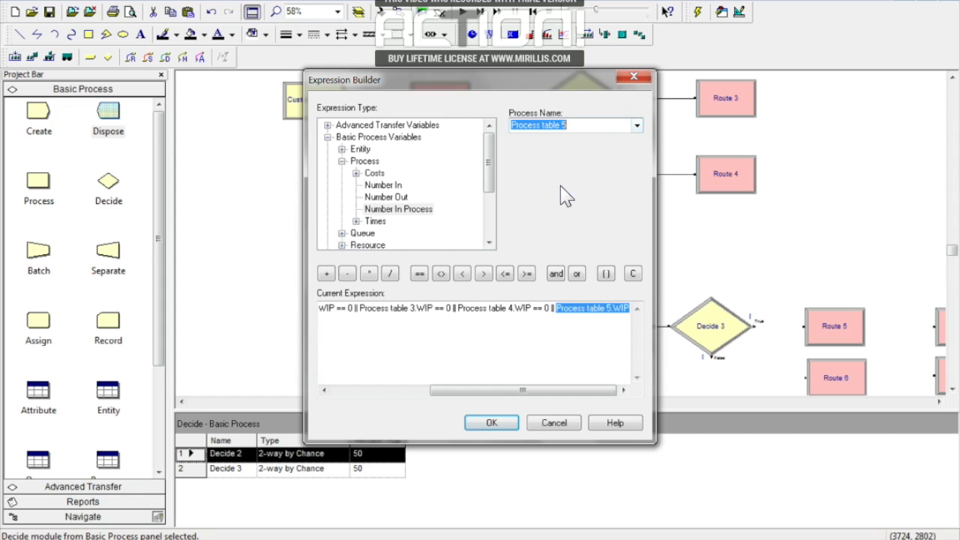
pyautogui.click(627, 308)
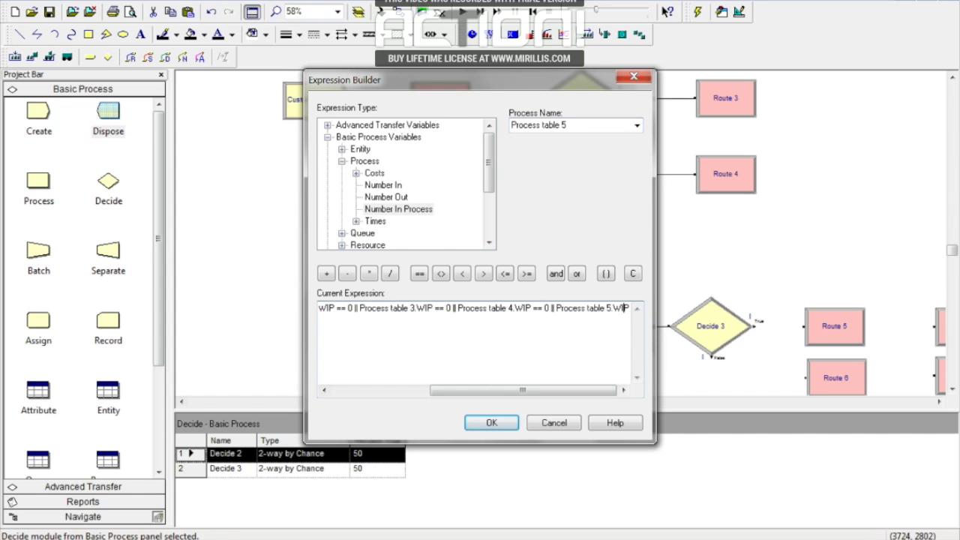
pyautogui.click(420, 274)
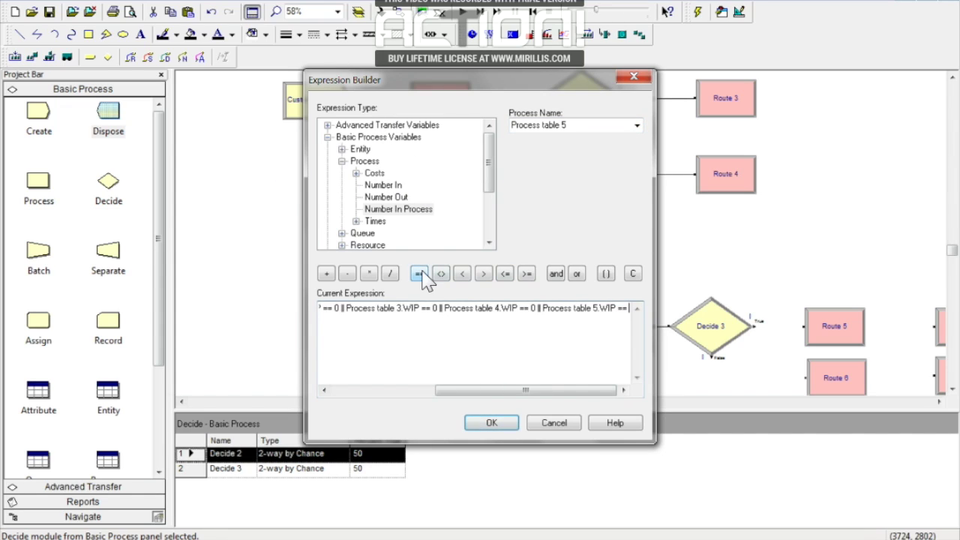
pyautogui.write('0')
# Append the or-condition Process table 6.WIP == 0 and accept the finished expression as Decide 2's condition.
pyautogui.click(576, 274)
pyautogui.click(636, 125)
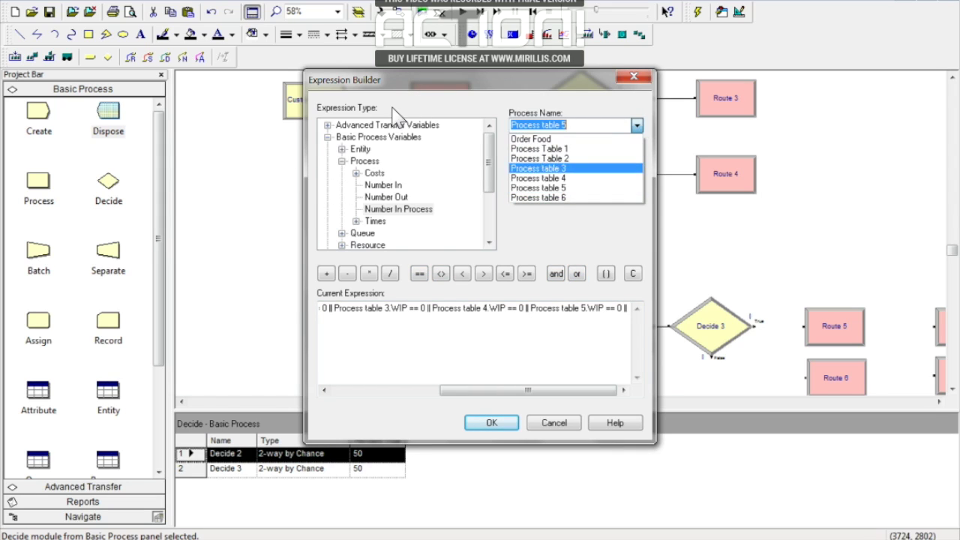
pyautogui.click(550, 197)
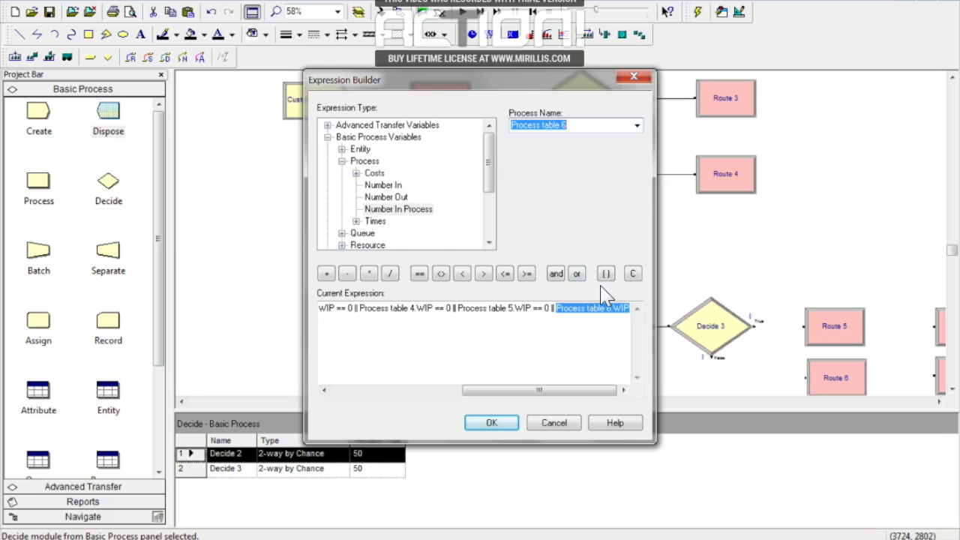
pyautogui.click(629, 309)
pyautogui.click(420, 273)
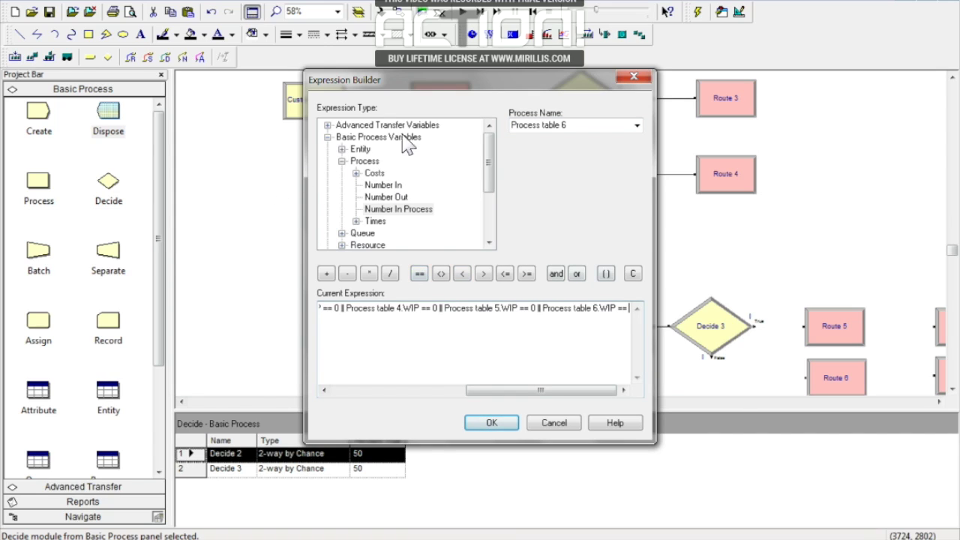
pyautogui.write('0')
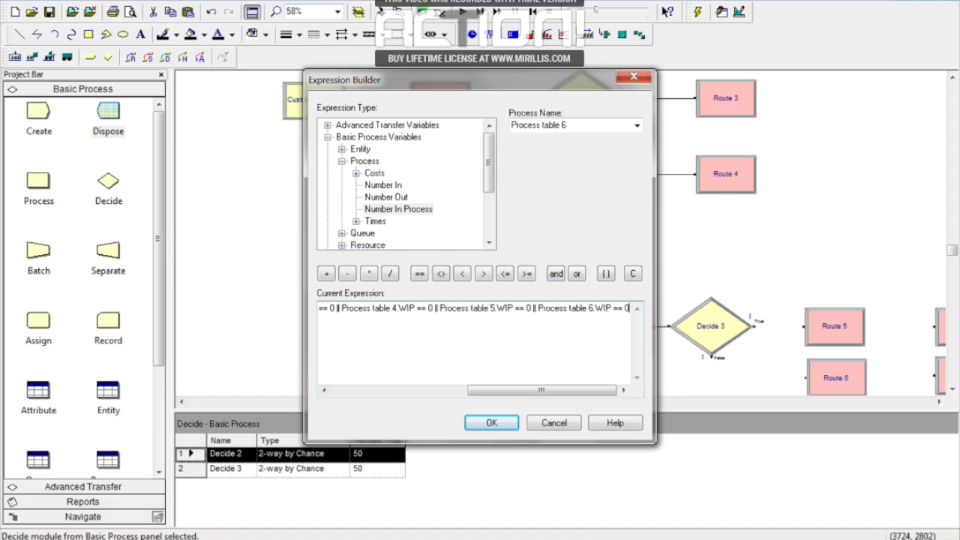
pyautogui.click(489, 424)
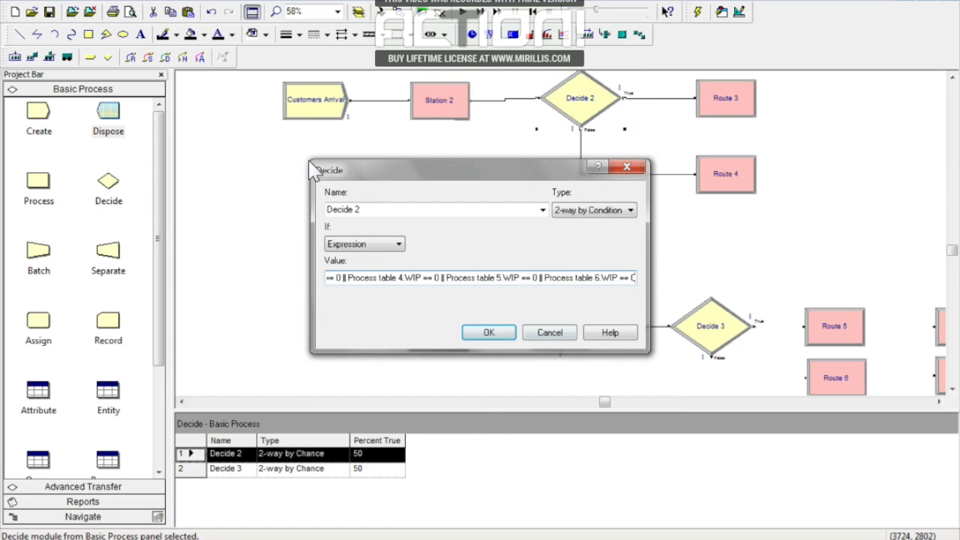
pyautogui.click(500, 337)
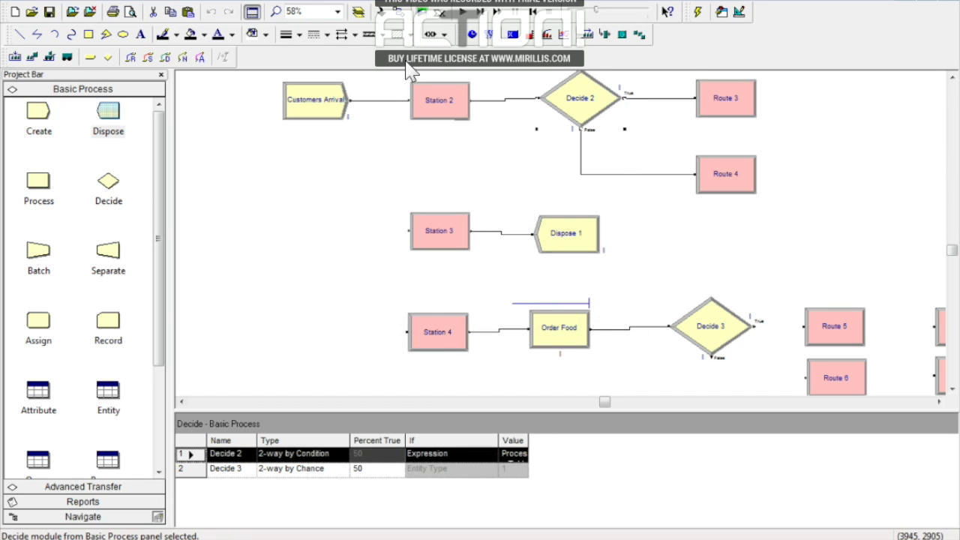
# Review Decide 2's condition expression and Route 4's route time and destination station.
pyautogui.doubleClick(587, 102)
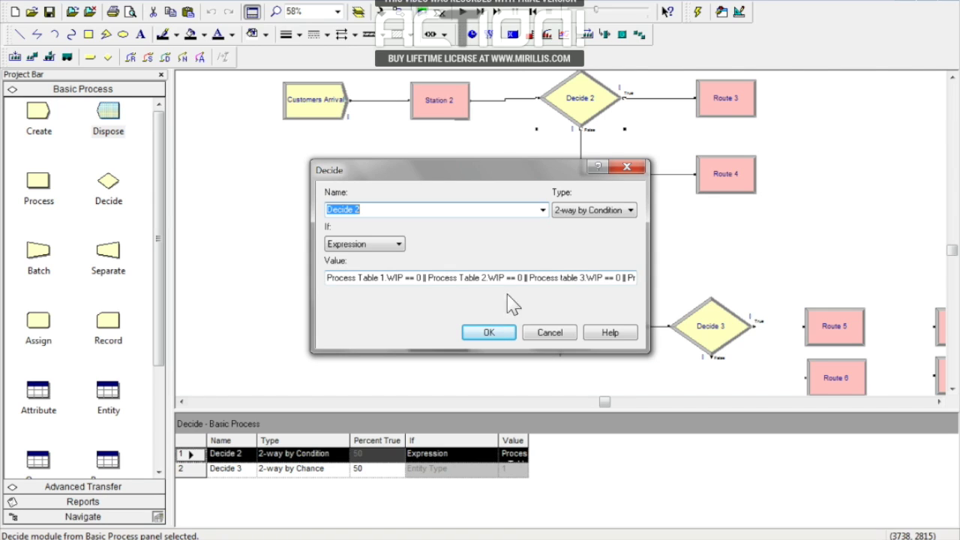
pyautogui.click(489, 331)
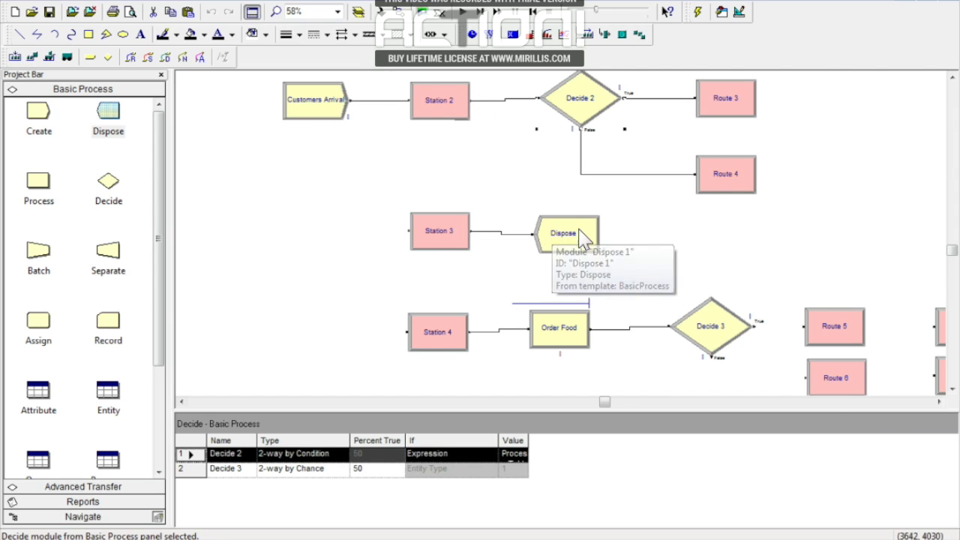
pyautogui.doubleClick(731, 176)
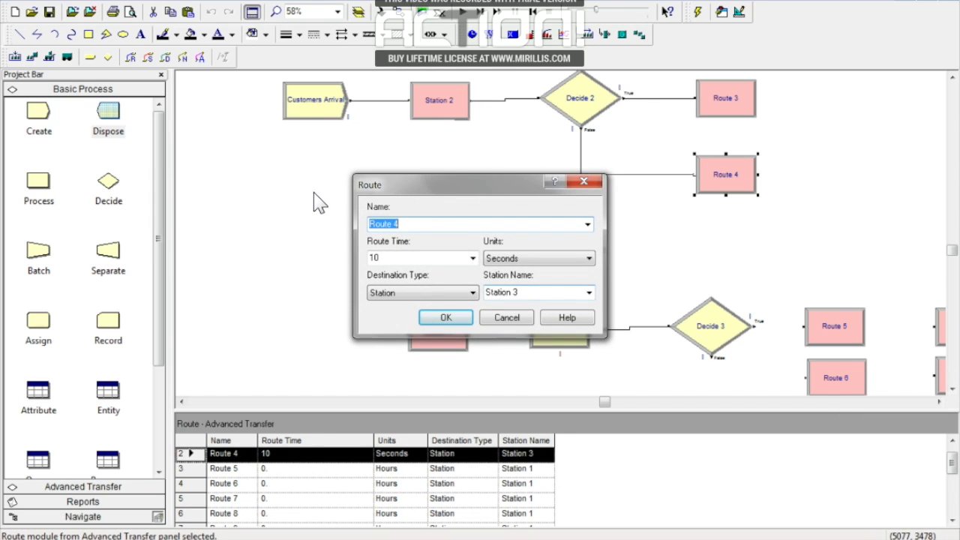
pyautogui.click(447, 319)
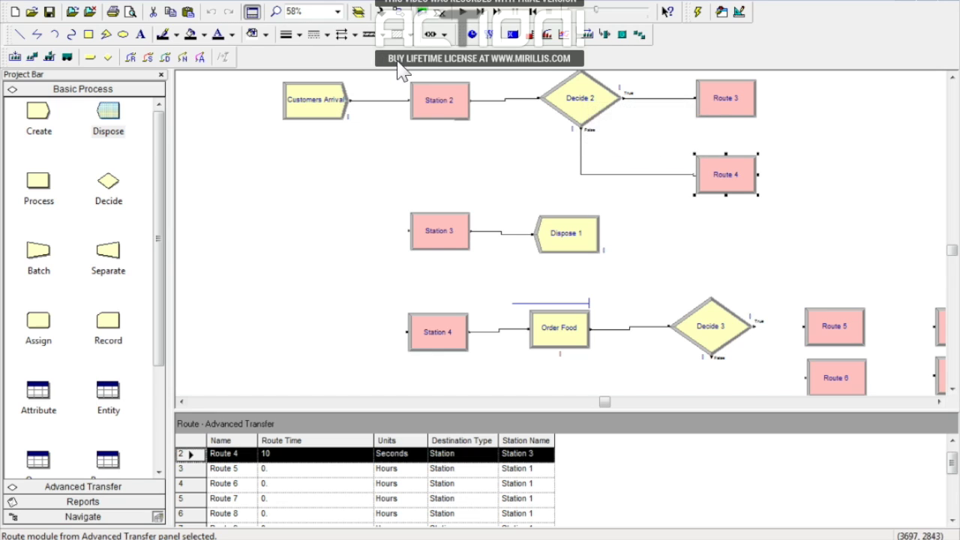
pyautogui.doubleClick(585, 113)
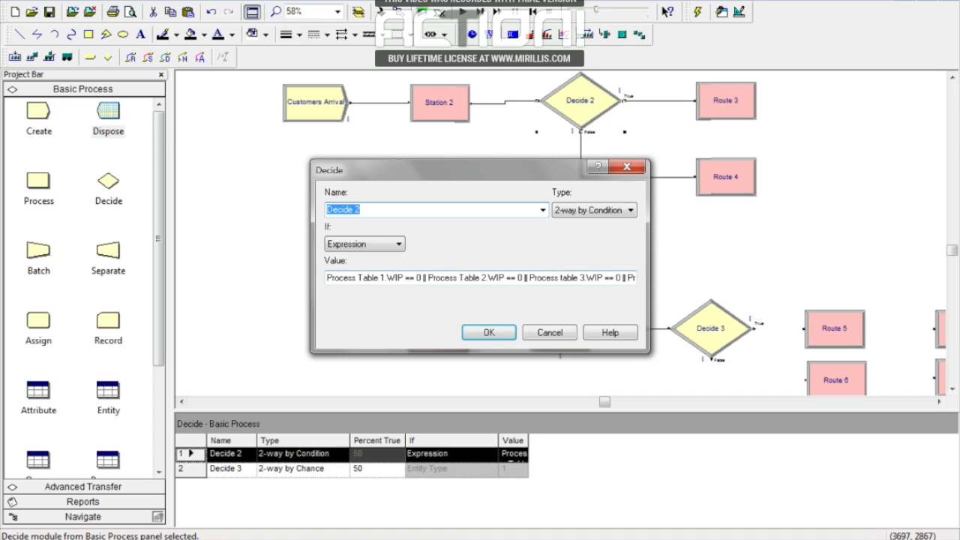
pyautogui.click(489, 332)
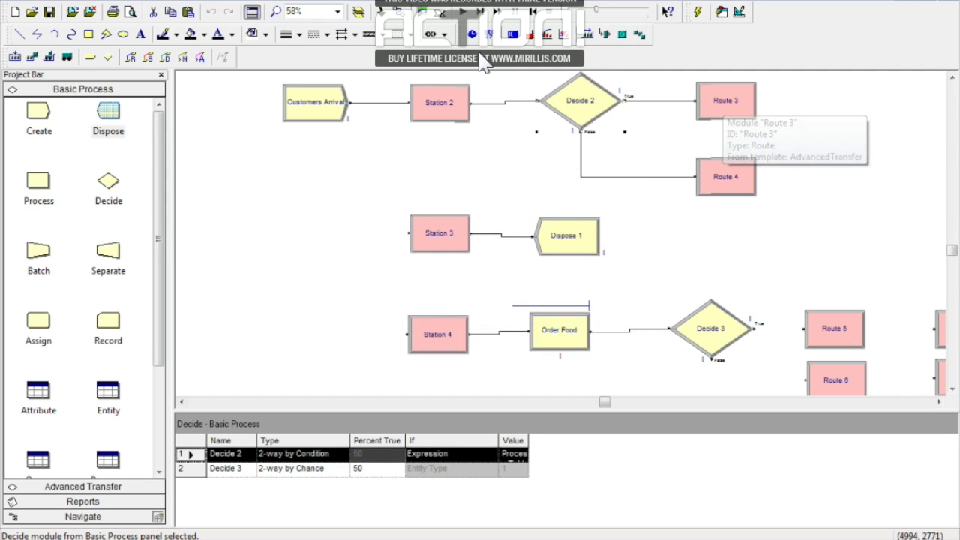
# Set Route 3's destination station to Station 4.
pyautogui.doubleClick(720, 105)
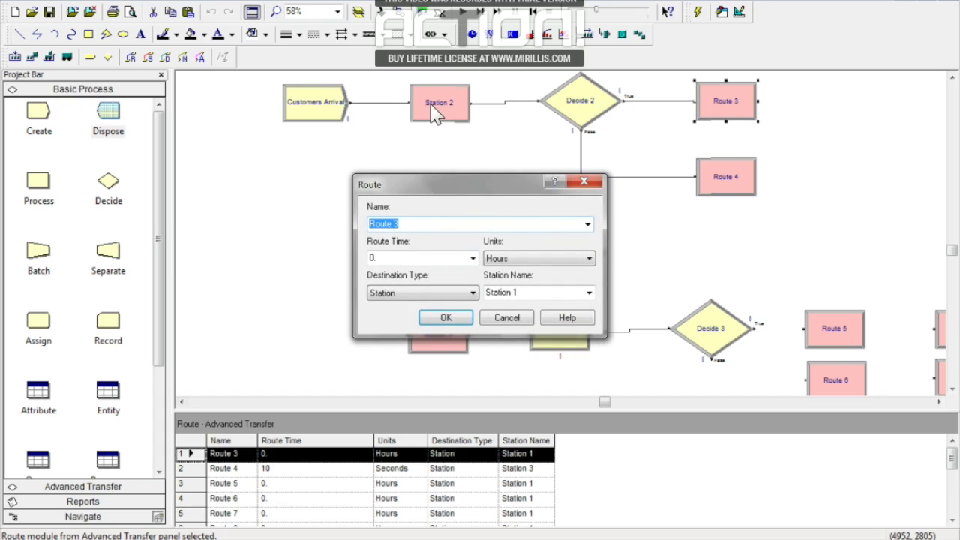
pyautogui.click(445, 318)
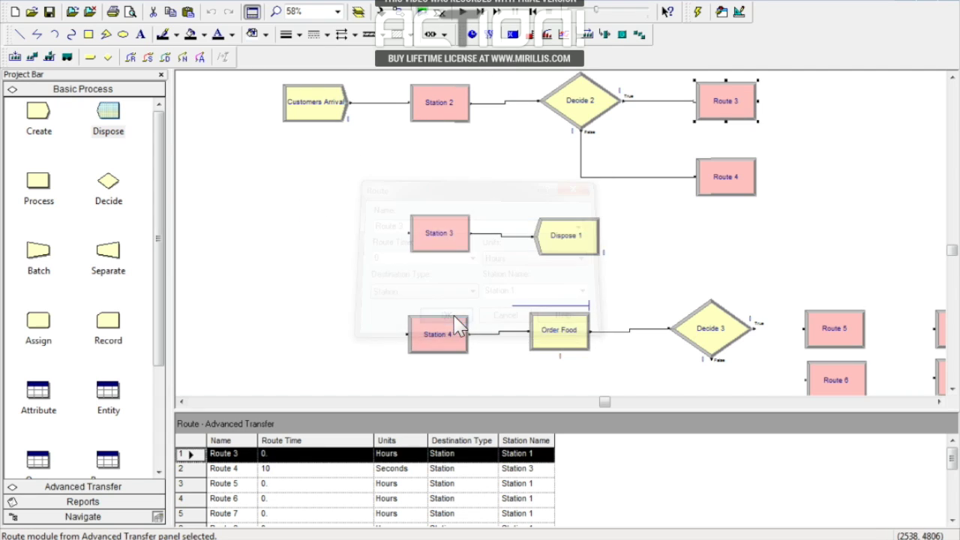
pyautogui.doubleClick(728, 98)
pyautogui.click(589, 292)
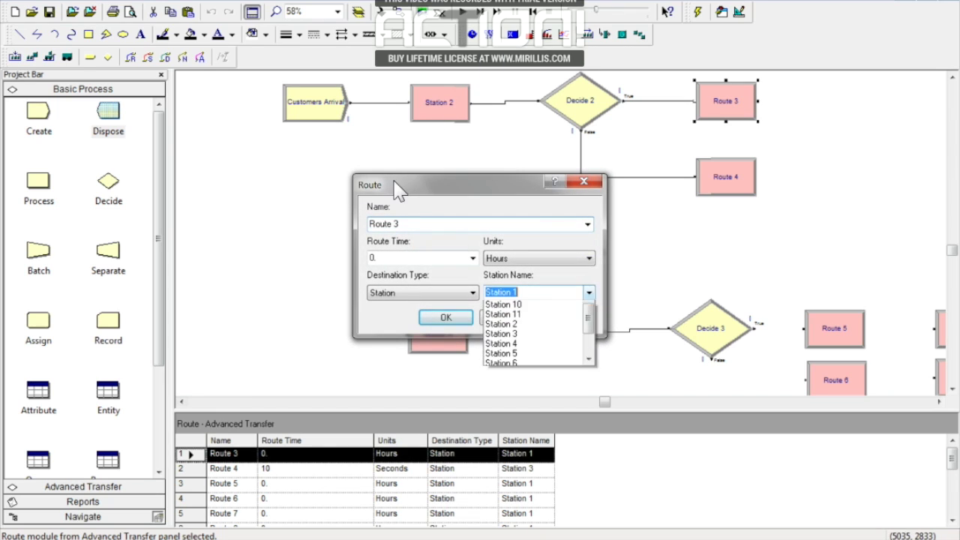
pyautogui.click(511, 354)
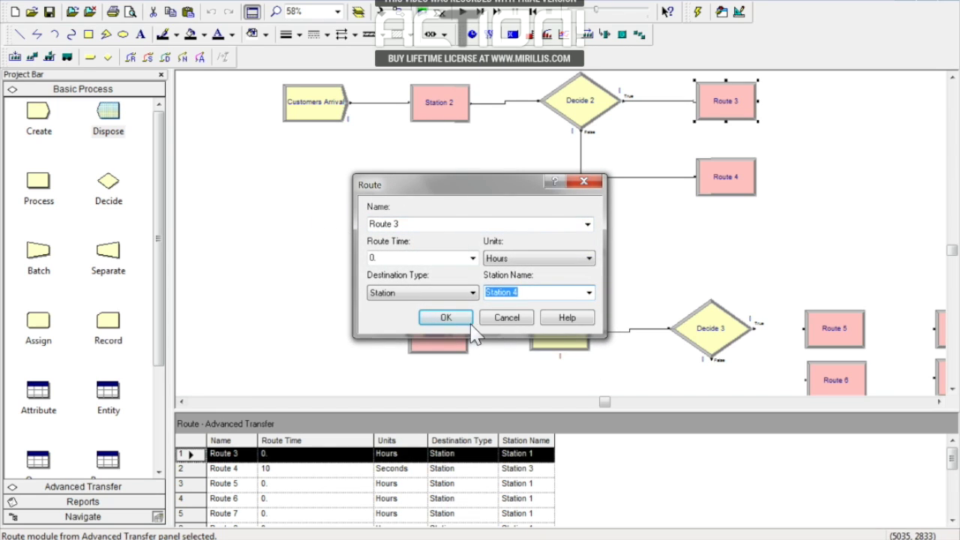
pyautogui.click(447, 318)
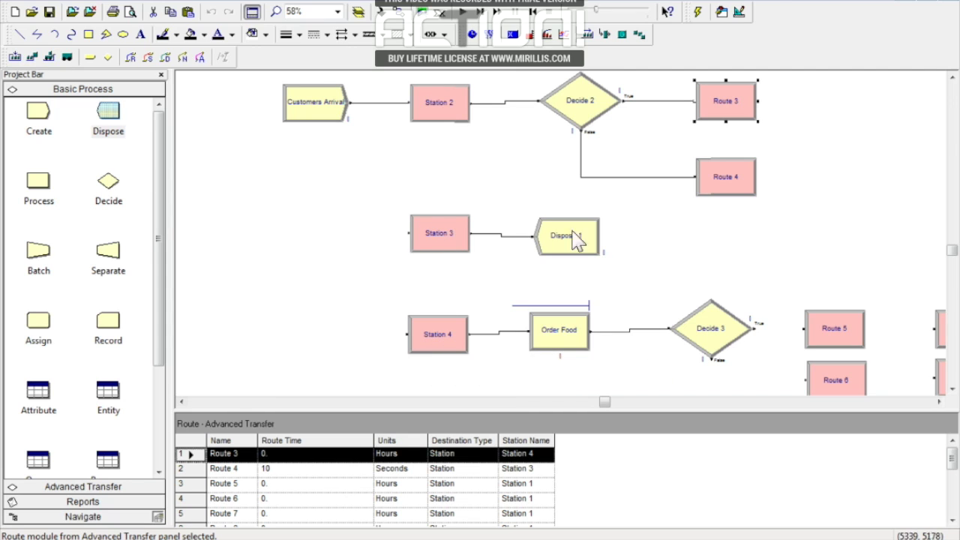
# Change Decide 3's type to N-way by Condition.
pyautogui.click(938, 402)
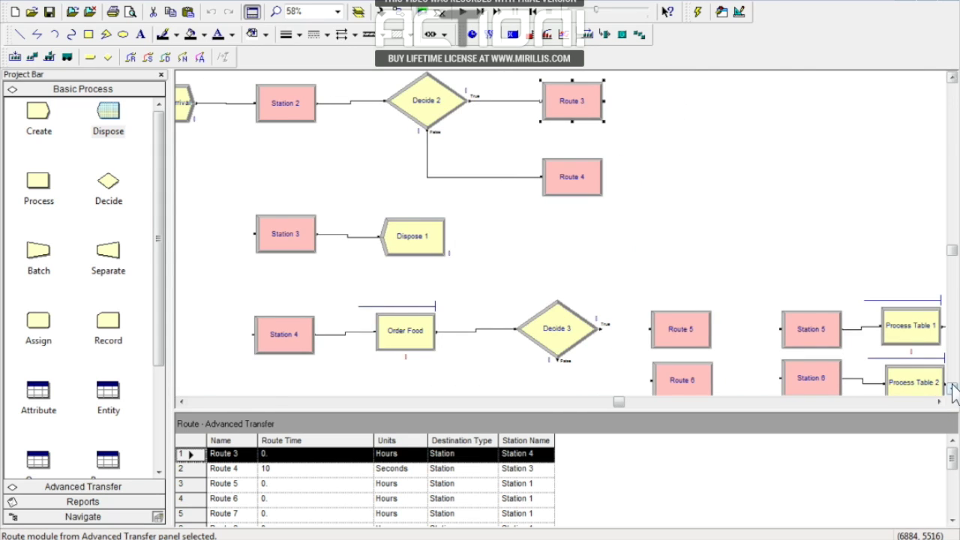
pyautogui.click(952, 390)
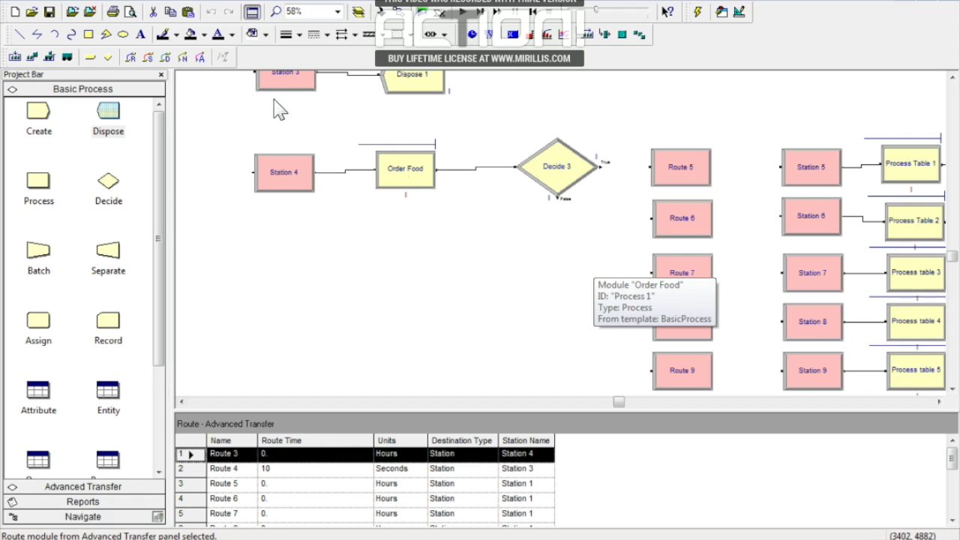
pyautogui.click(558, 156)
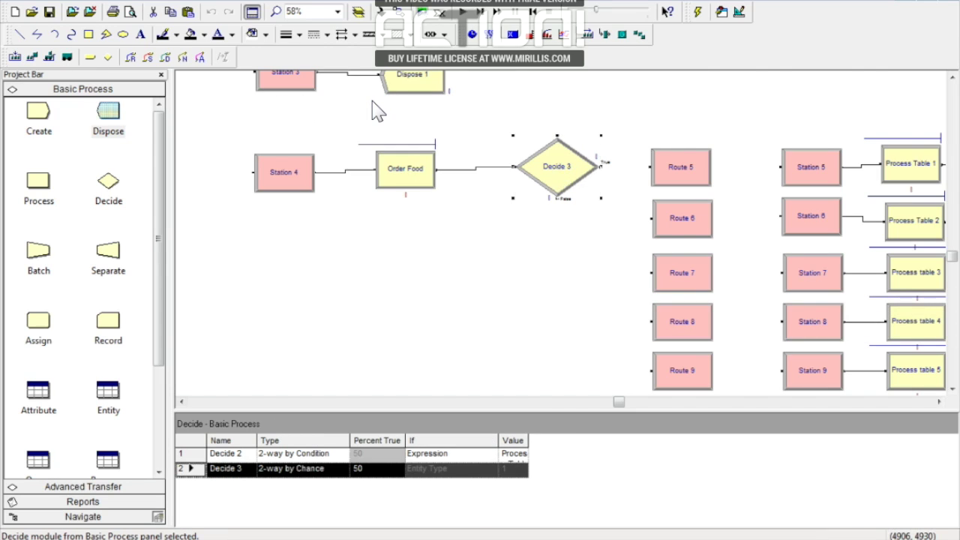
pyautogui.doubleClick(557, 167)
pyautogui.click(630, 210)
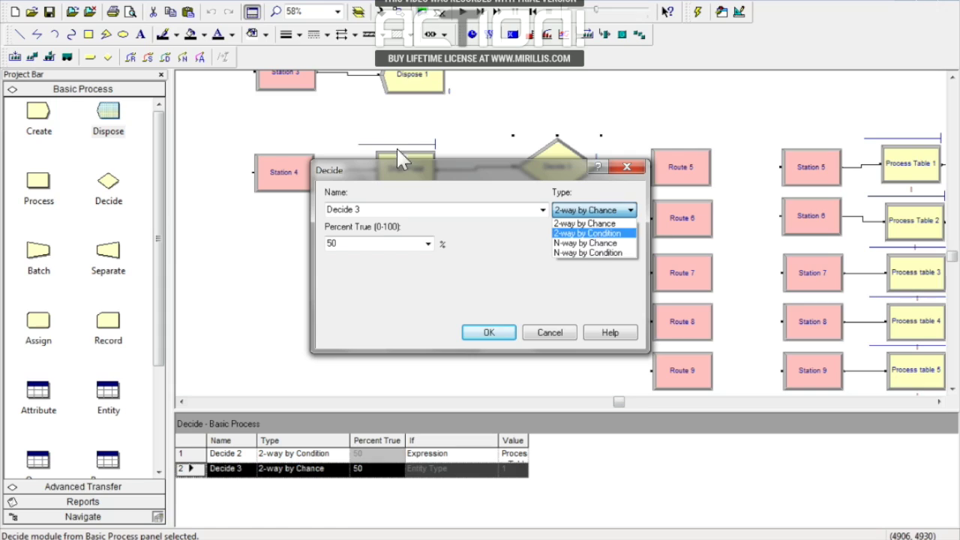
pyautogui.click(584, 243)
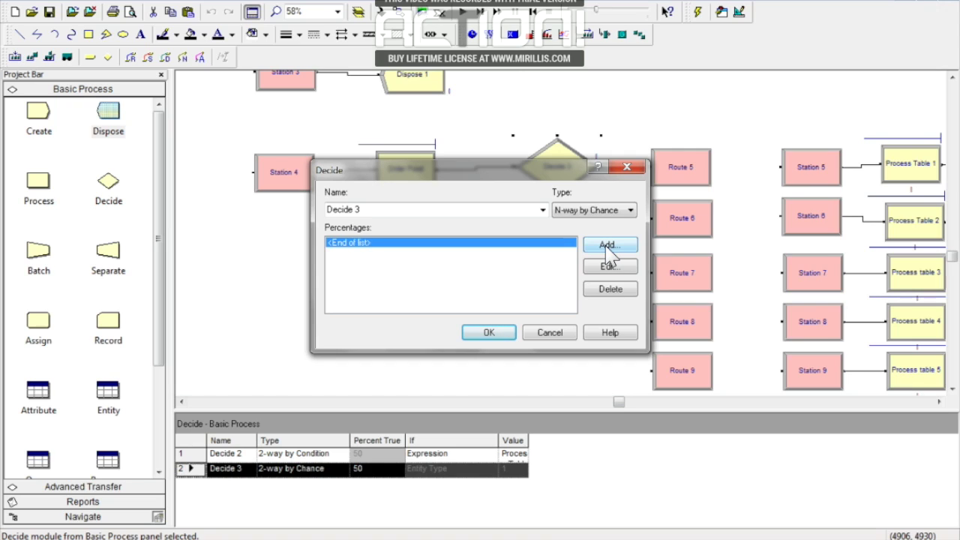
pyautogui.click(628, 210)
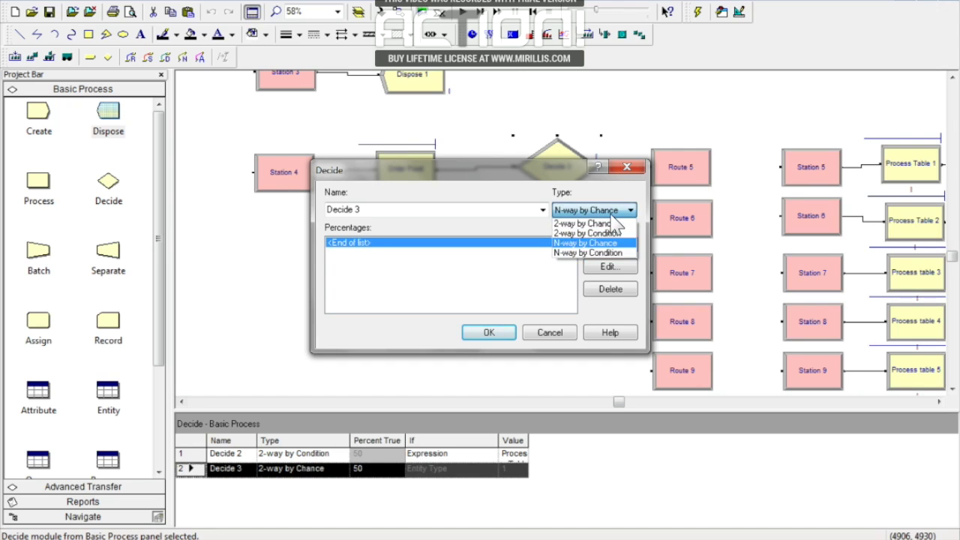
pyautogui.click(586, 252)
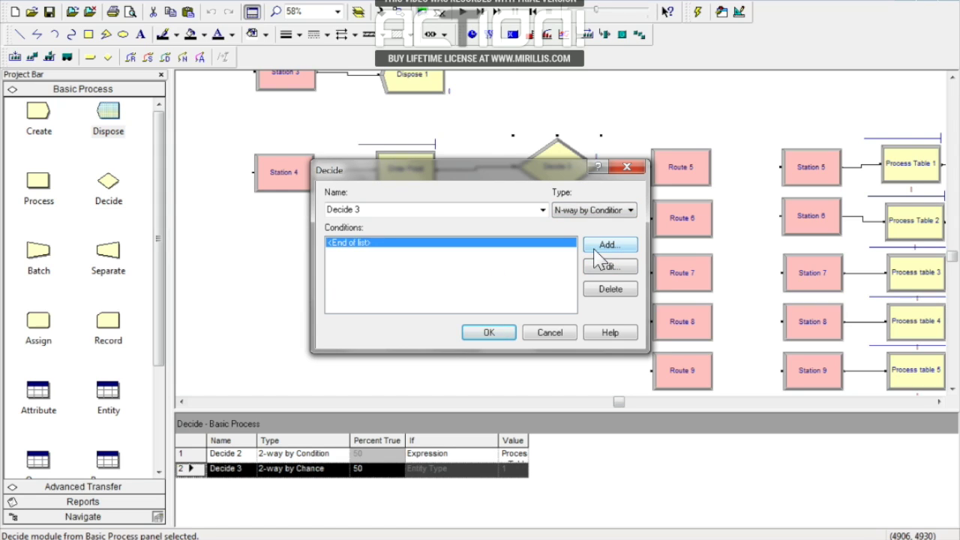
# Add a condition of type Expression to Decide 3, clear its default value and open the Expression Builder for it.
pyautogui.click(607, 245)
pyautogui.click(392, 241)
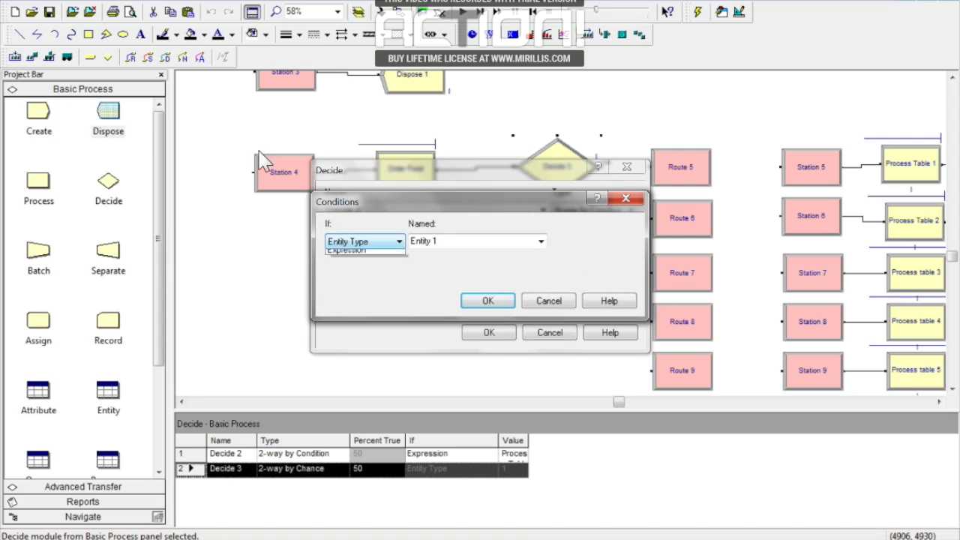
pyautogui.click(346, 304)
pyautogui.click(330, 275)
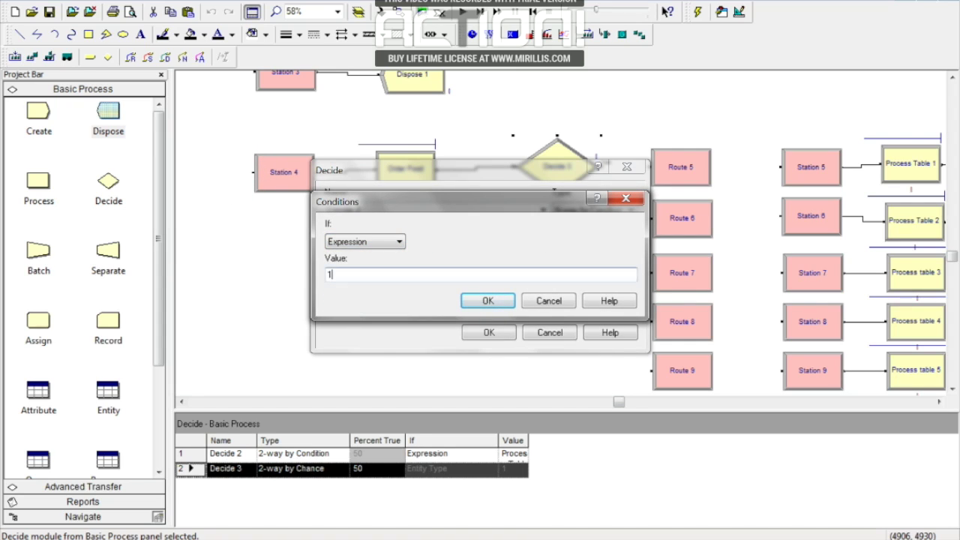
pyautogui.rightClick(338, 278)
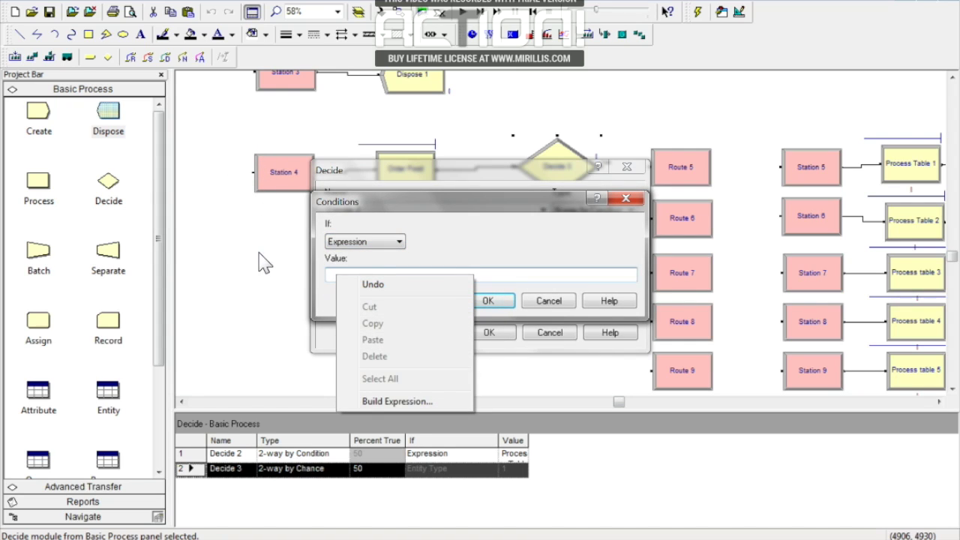
pyautogui.click(420, 402)
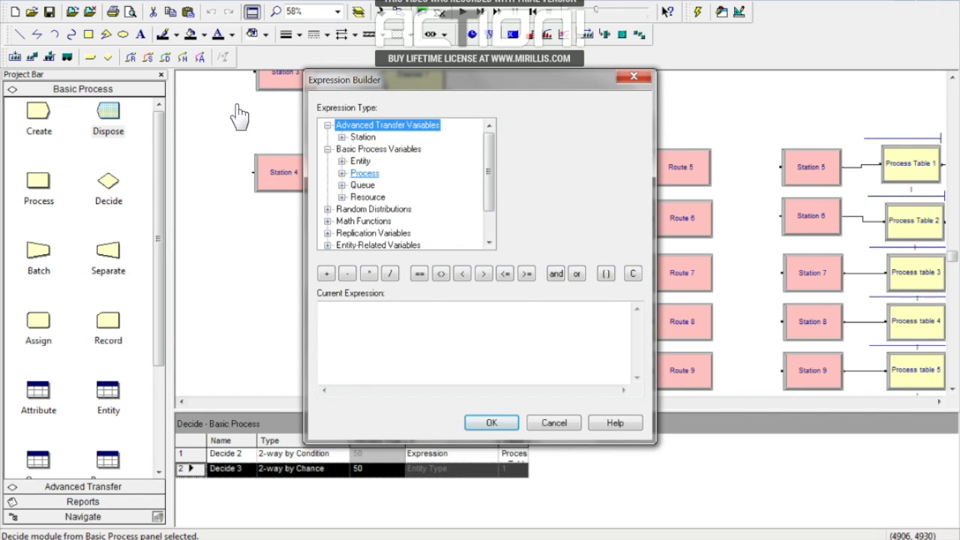
# Build the expression Process Table 1.WIP == 0 from the number in process, copy it and accept it as Decide 3's first condition.
pyautogui.click(353, 174)
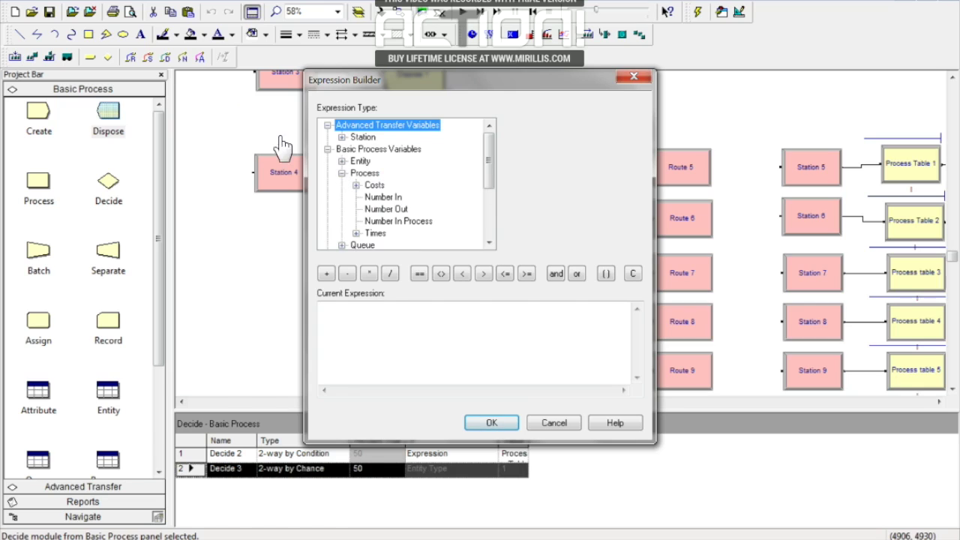
pyautogui.click(409, 223)
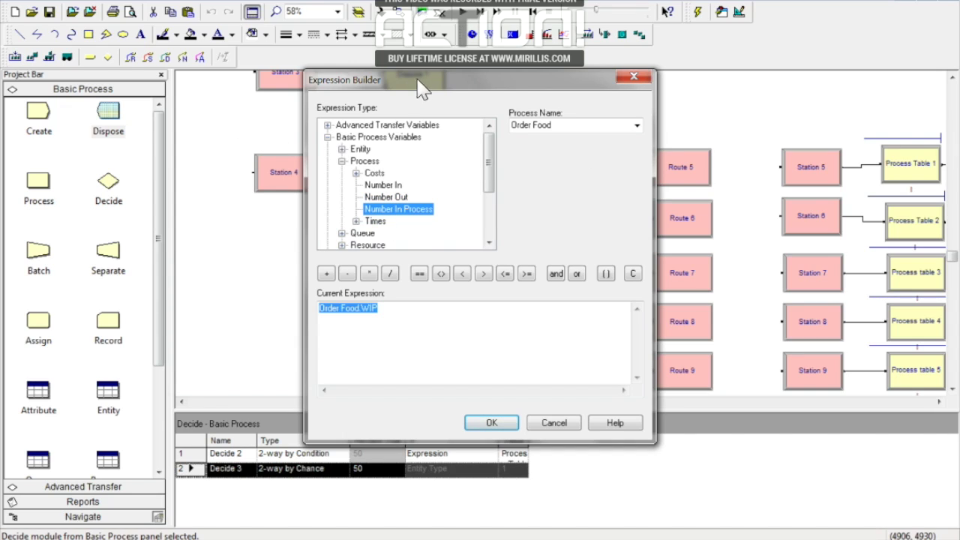
pyautogui.click(637, 126)
pyautogui.click(558, 150)
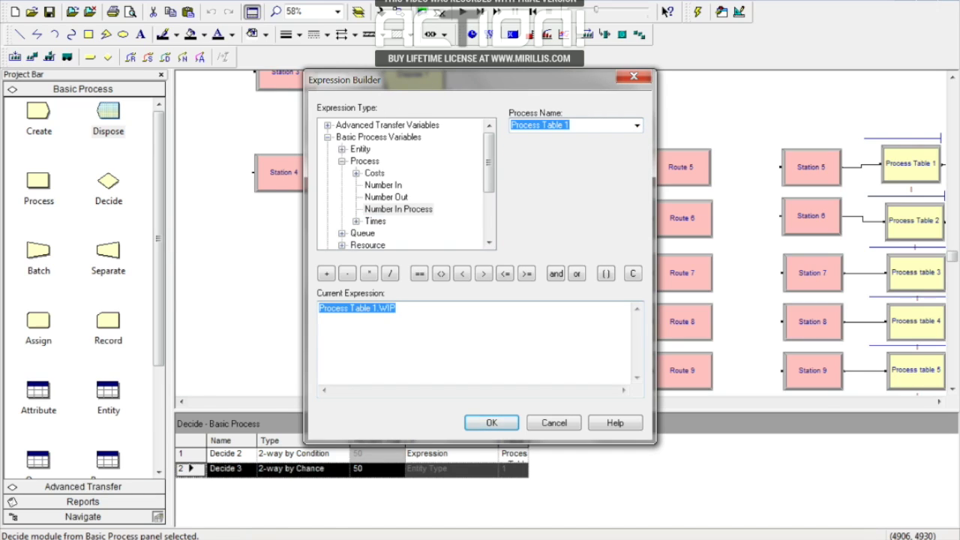
pyautogui.click(419, 273)
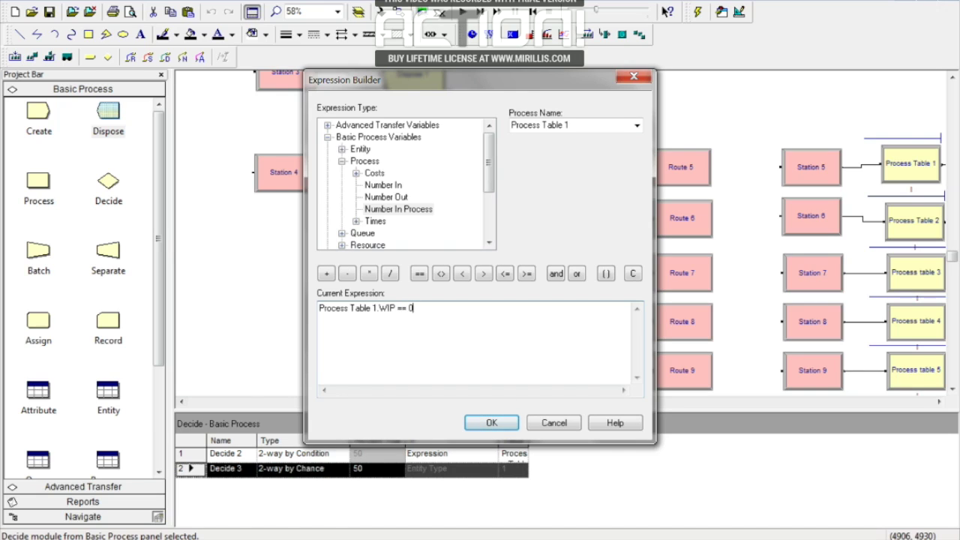
pyautogui.hotkey('ctrl', 'a')
pyautogui.hotkey('ctrl', 'c')
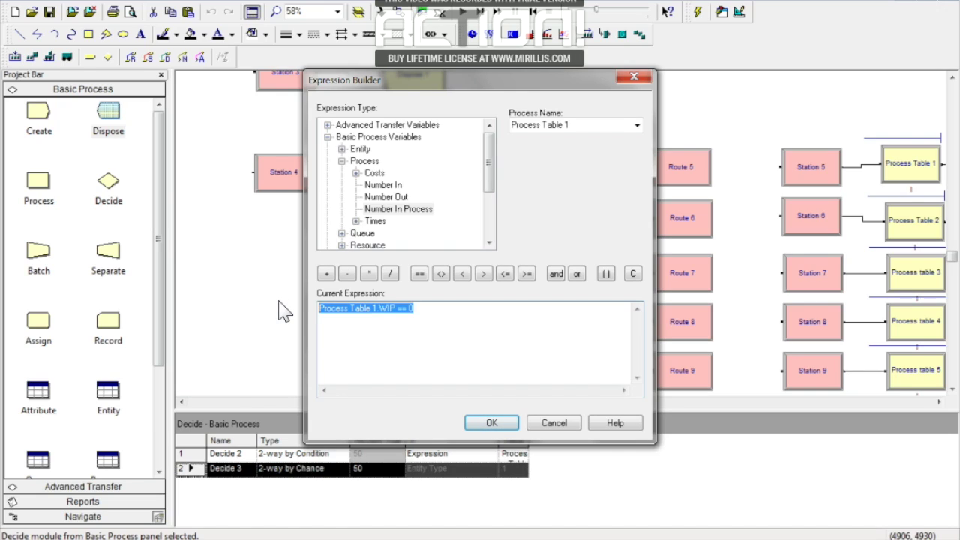
pyautogui.click(492, 425)
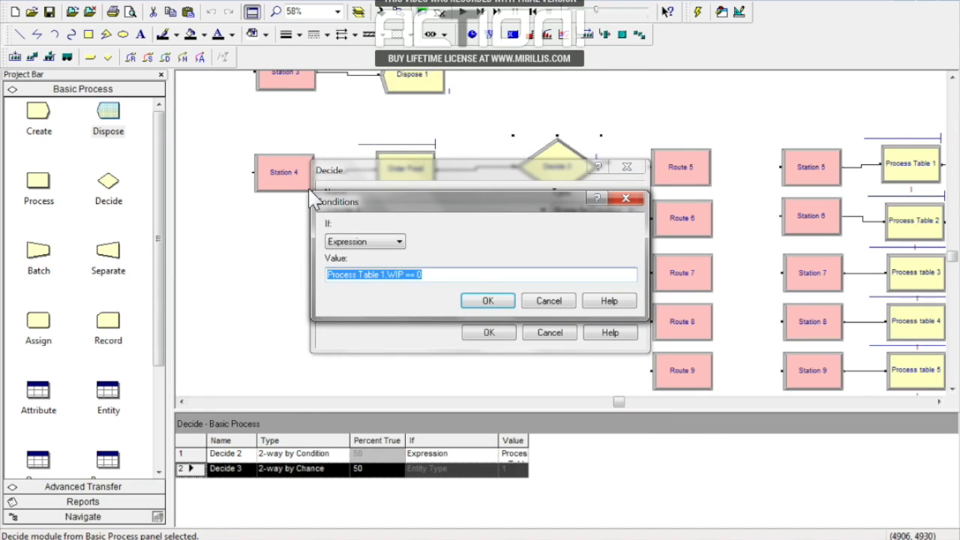
pyautogui.click(488, 301)
# Add a second Expression condition to Decide 3 with the value Process Table 2.WIP == 0.
pyautogui.click(604, 247)
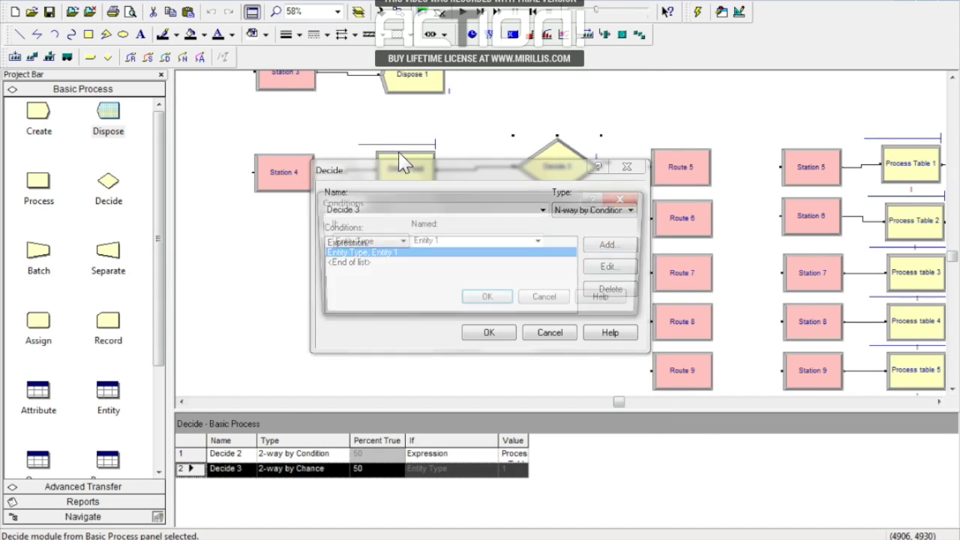
pyautogui.click(397, 242)
pyautogui.press('Down')
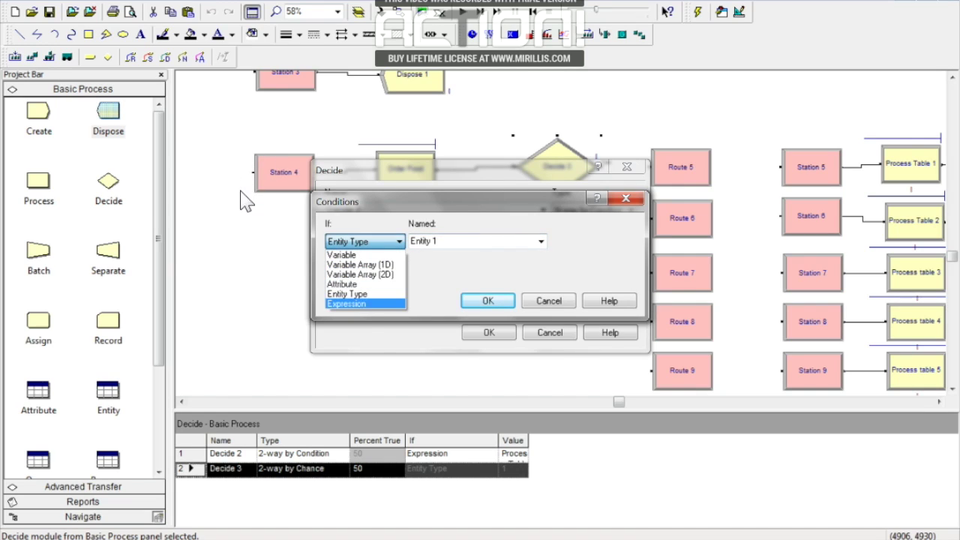
pyautogui.click(360, 304)
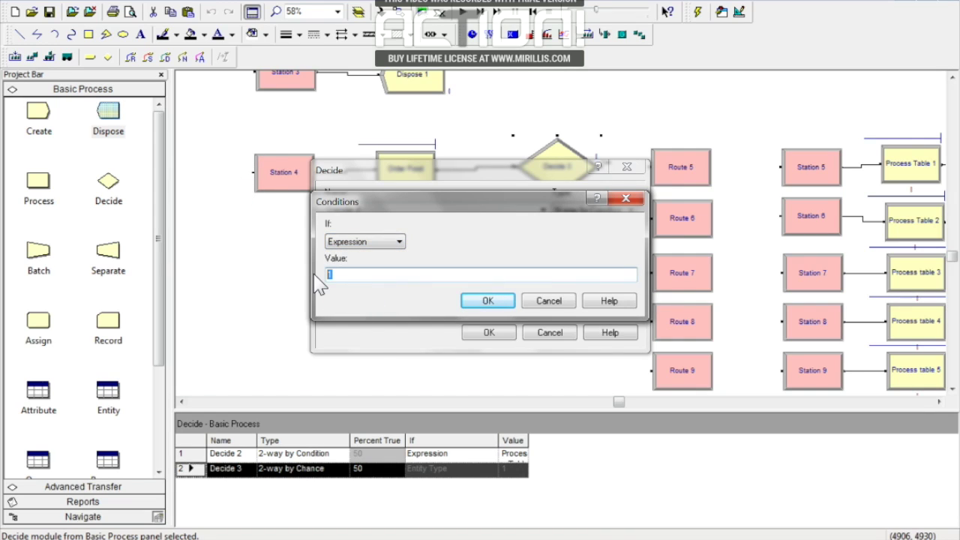
pyautogui.write('Process Table 1 WIP == 0')
pyautogui.click(489, 301)
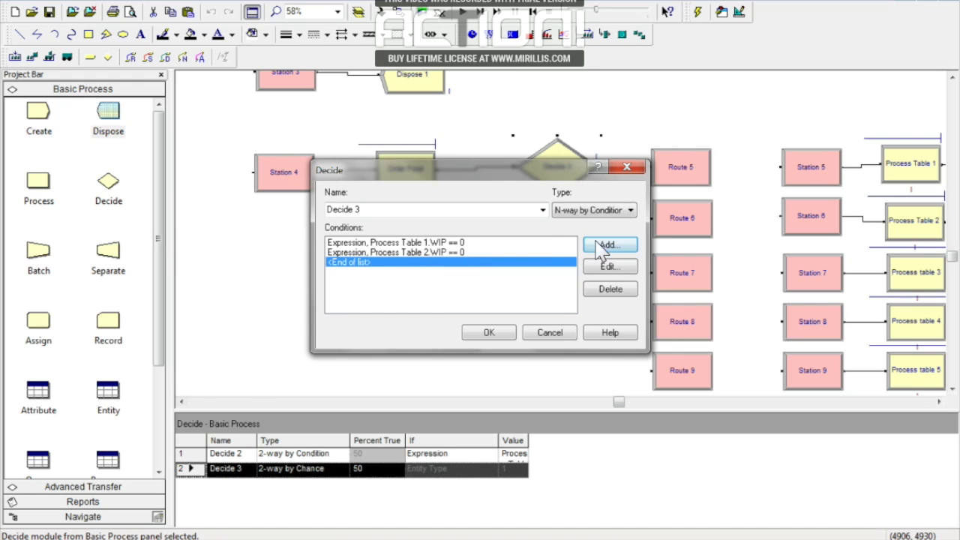
# Add a third Expression condition to Decide 3, adapting the copied expression to Process Table 3.WIP == 0.
pyautogui.click(600, 245)
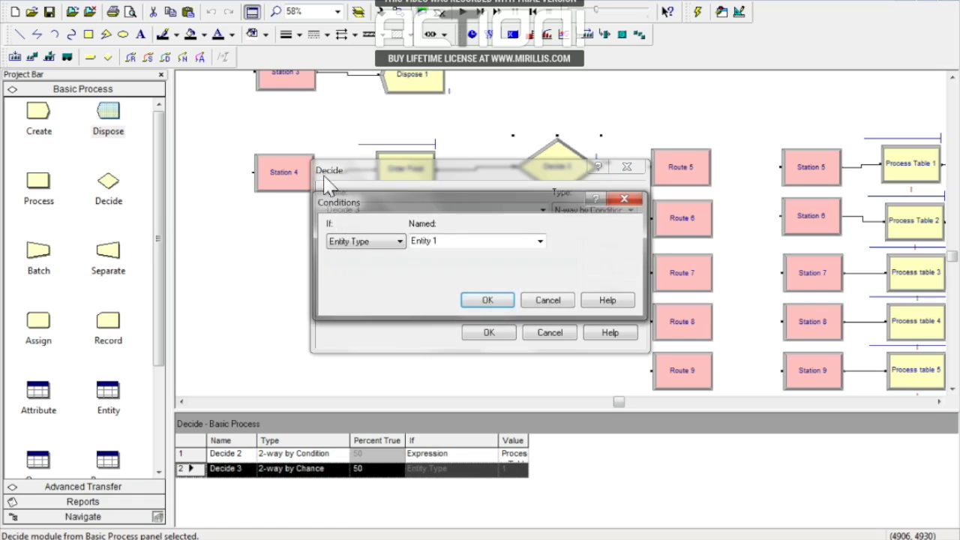
pyautogui.click(399, 241)
pyautogui.click(353, 303)
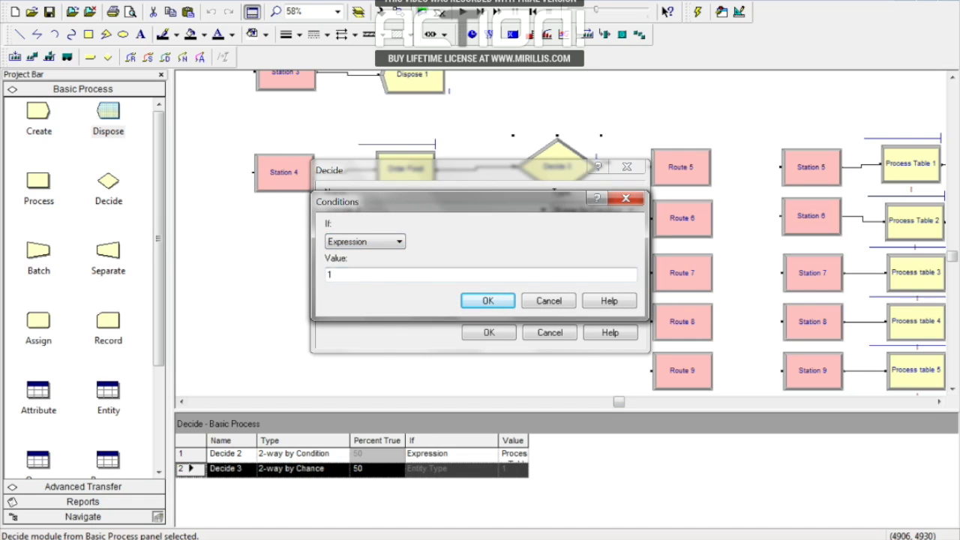
pyautogui.hotkey('ctrl', 'v')
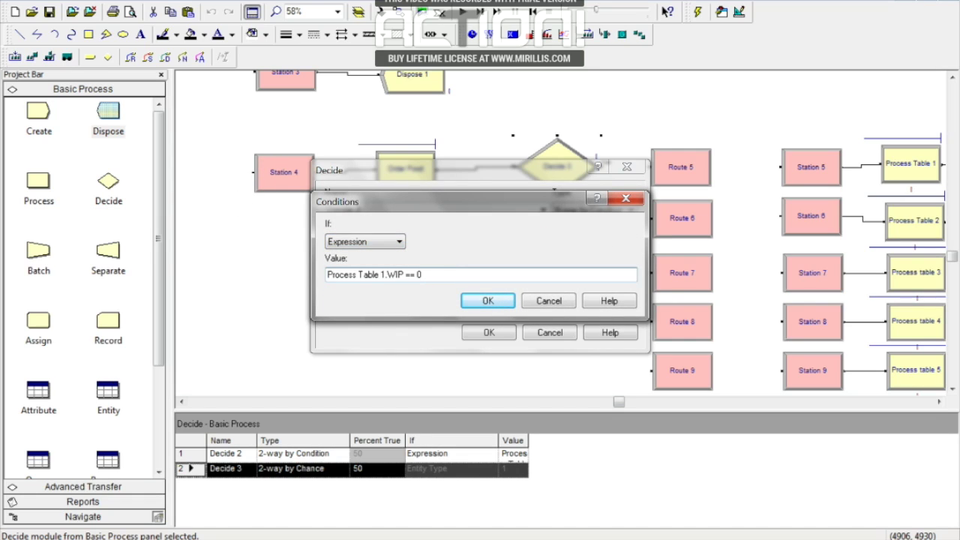
pyautogui.press('Return')
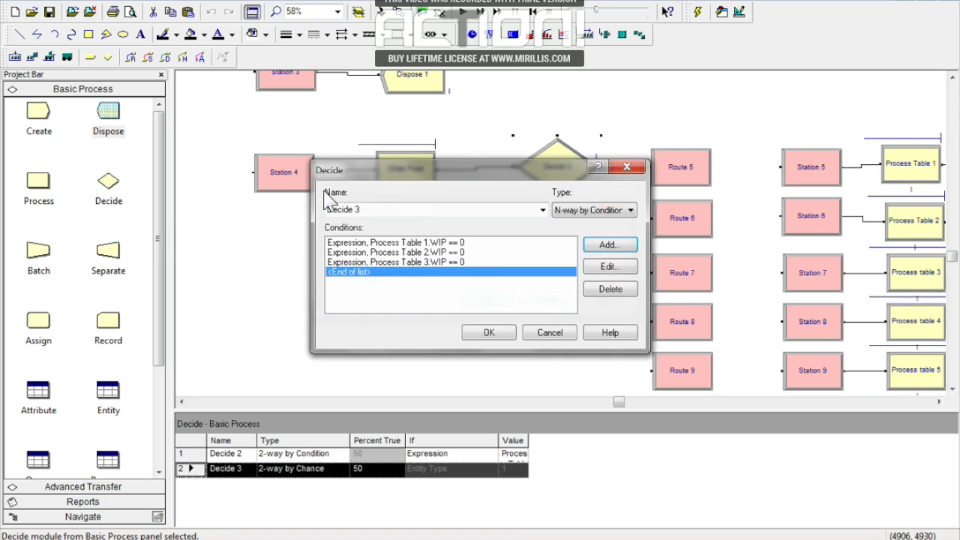
# Add a fourth Expression condition to Decide 3, adapting the copied expression to Process Table 4.WIP == 0.
pyautogui.click(604, 250)
pyautogui.hotkey('alt', 'Down')
pyautogui.click(352, 304)
pyautogui.click(354, 275)
pyautogui.hotkey('ctrl', 'v')
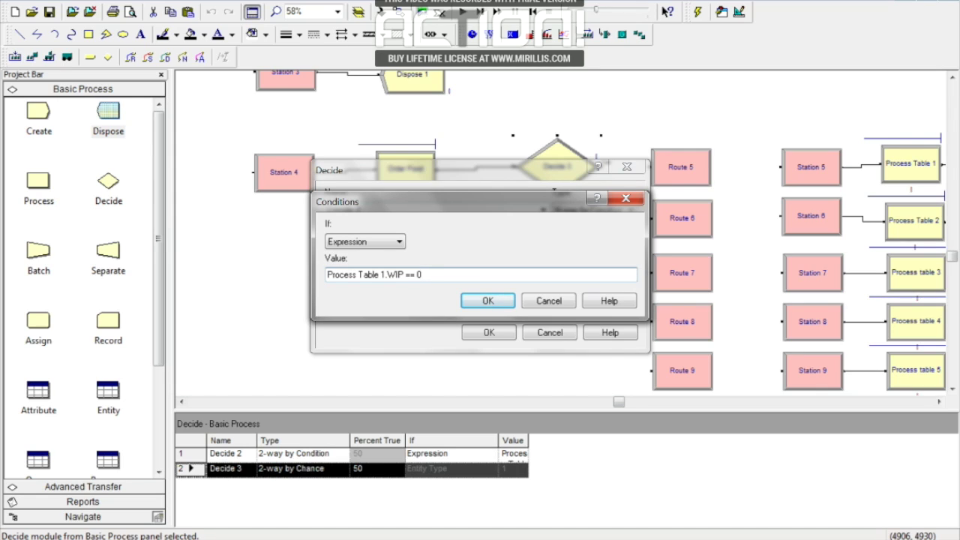
pyautogui.click(488, 301)
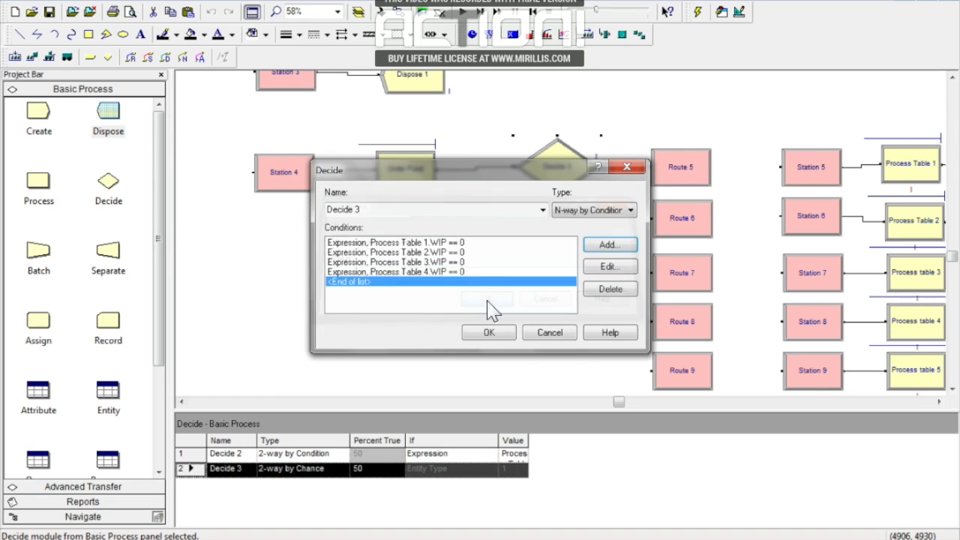
# Add a fifth condition to Decide 3 and open the choice of its condition type.
pyautogui.click(609, 246)
pyautogui.click(358, 243)
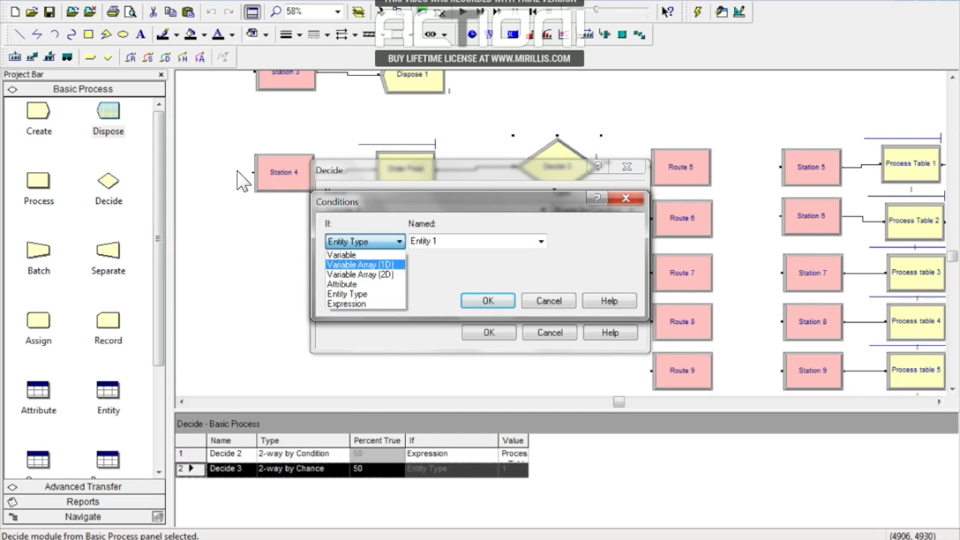
# Add the expression condition Process Table 5.WIP == 0 to the Decide 3 module.
pyautogui.click(352, 305)
pyautogui.write('1')
pyautogui.press('BackSpace')
pyautogui.hotkey('ctrl', 'v')
pyautogui.press('BackSpace')
pyautogui.write('5')
pyautogui.click(487, 300)
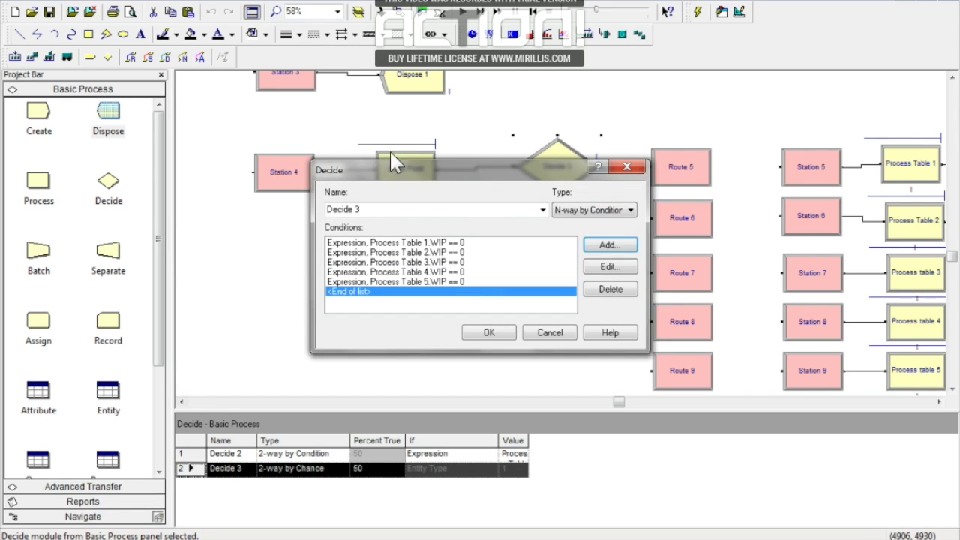
# Add the expression condition Process Table 6.WIP == 0 to Decide 3 and accept the module's settings.
pyautogui.click(609, 245)
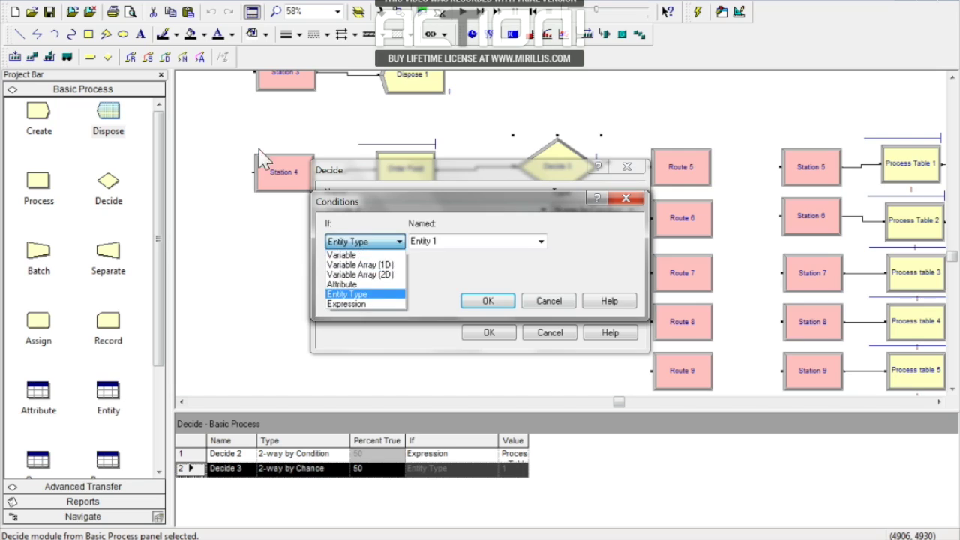
pyautogui.click(346, 303)
pyautogui.hotkey('ctrl', 'v')
pyautogui.press('BackSpace')
pyautogui.write('6')
pyautogui.press('Return')
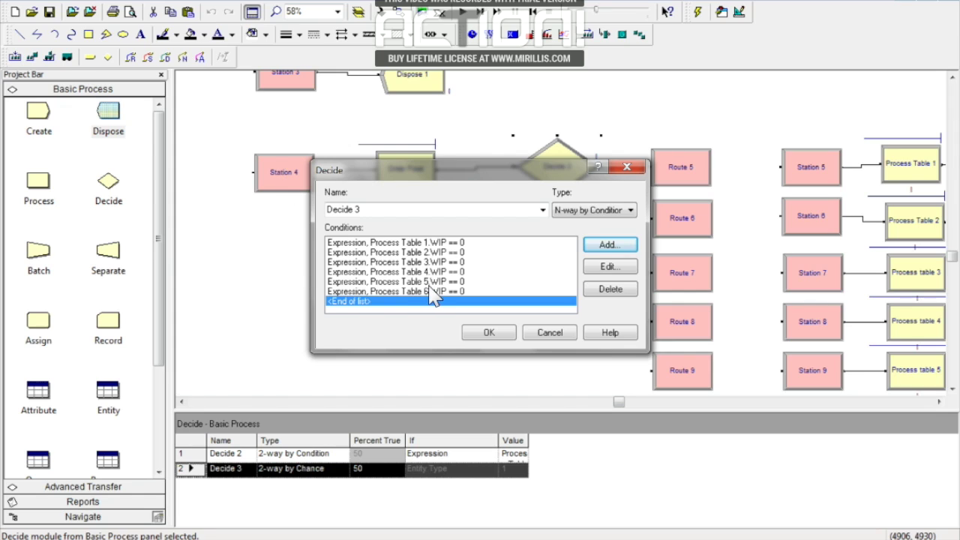
pyautogui.click(489, 334)
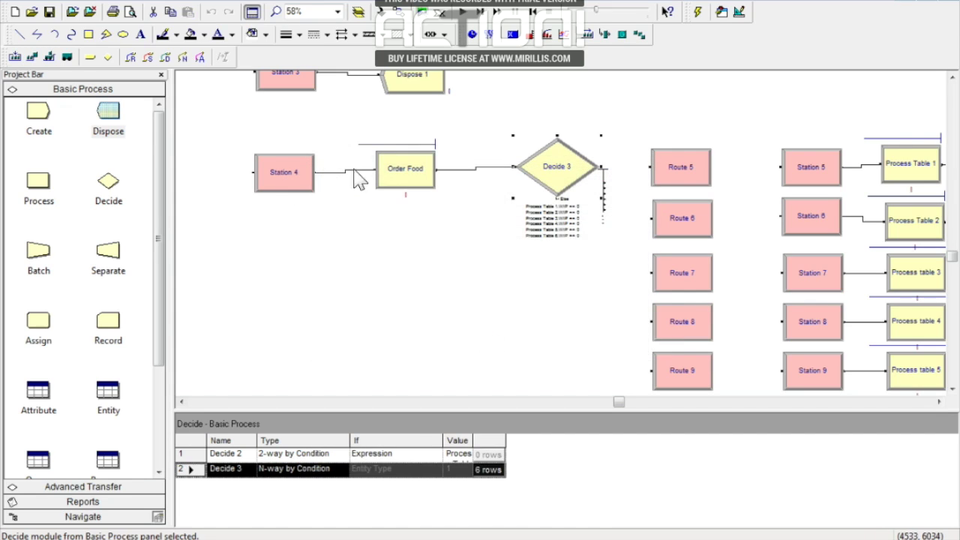
# Move Decide 3's condition text to the empty space above Route 5.
pyautogui.moveTo(559, 222); pyautogui.dragTo(655, 113)
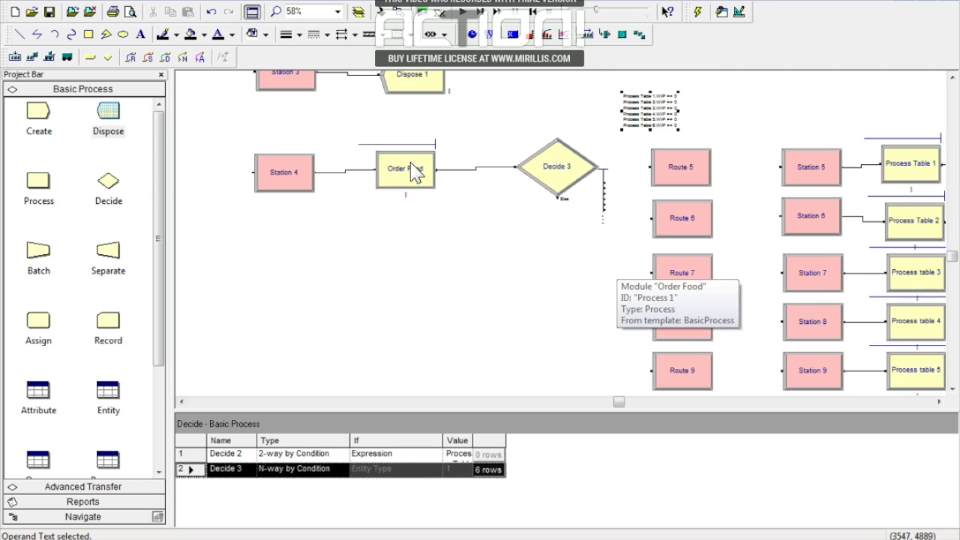
pyautogui.moveTo(648, 106); pyautogui.dragTo(655, 106)
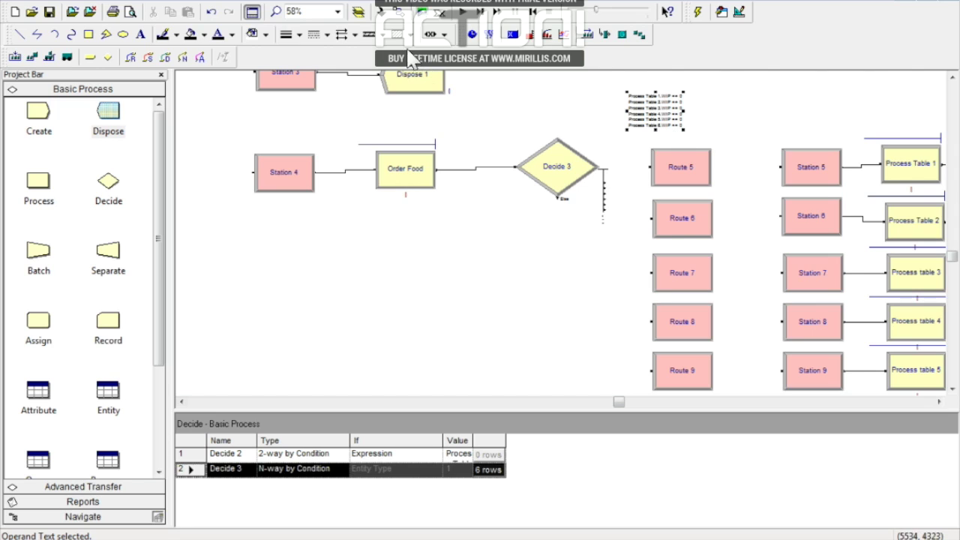
# Connect the first three condition outputs of Decide 3, in order, to Route 5, Route 6 and Route 7.
pyautogui.click(399, 14)
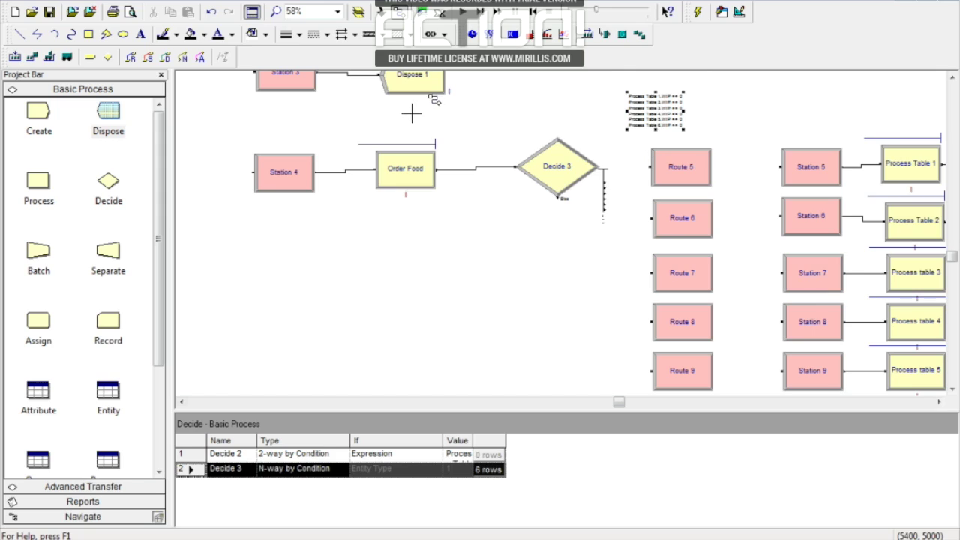
pyautogui.click(604, 183)
pyautogui.click(650, 167)
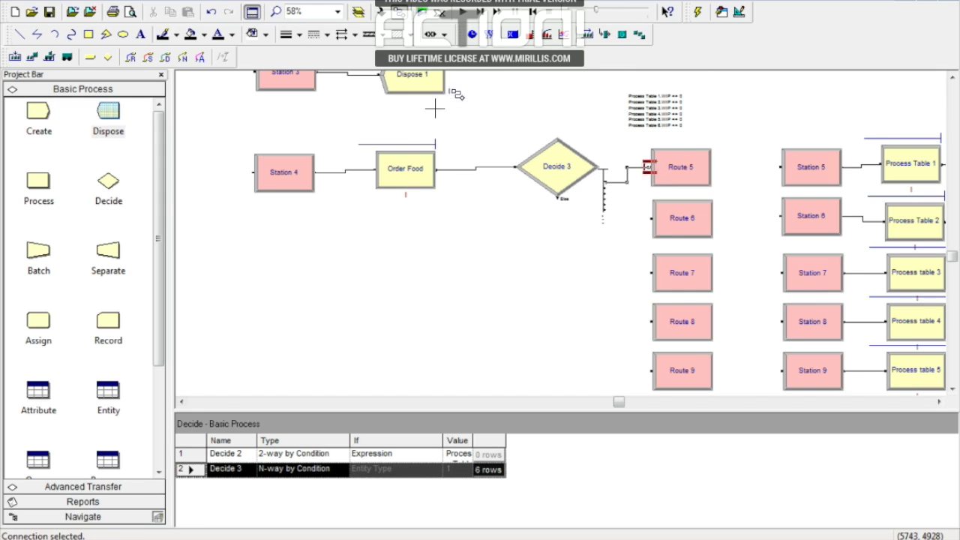
pyautogui.click(605, 187)
pyautogui.click(651, 217)
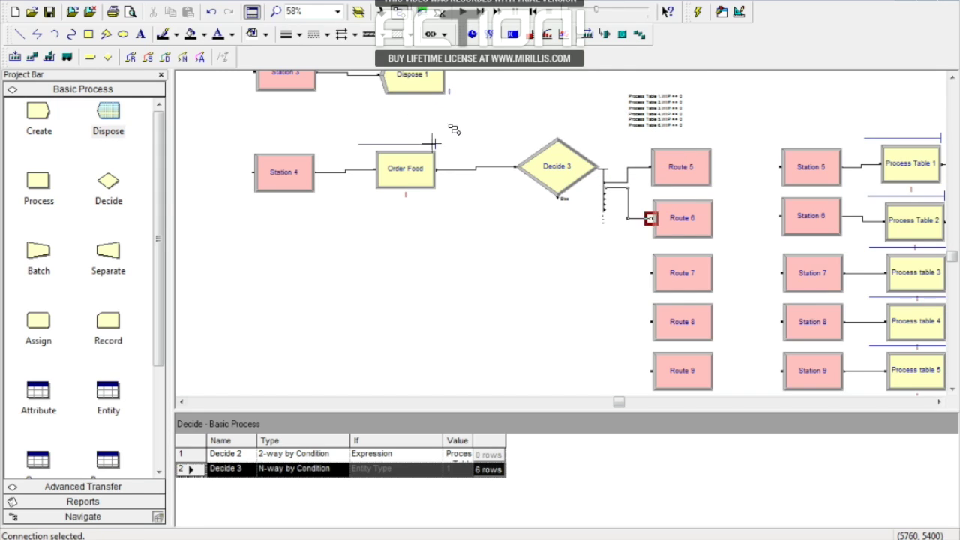
pyautogui.click(605, 194)
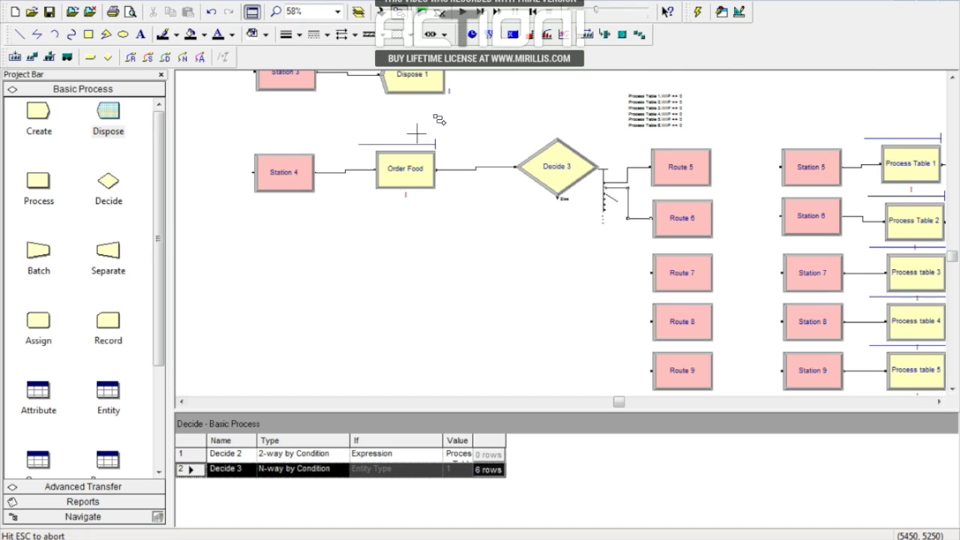
pyautogui.click(652, 273)
# Connect the last three condition outputs of Decide 3, in order, to Route 8, Route 9 and Route 10.
pyautogui.click(604, 200)
pyautogui.click(651, 321)
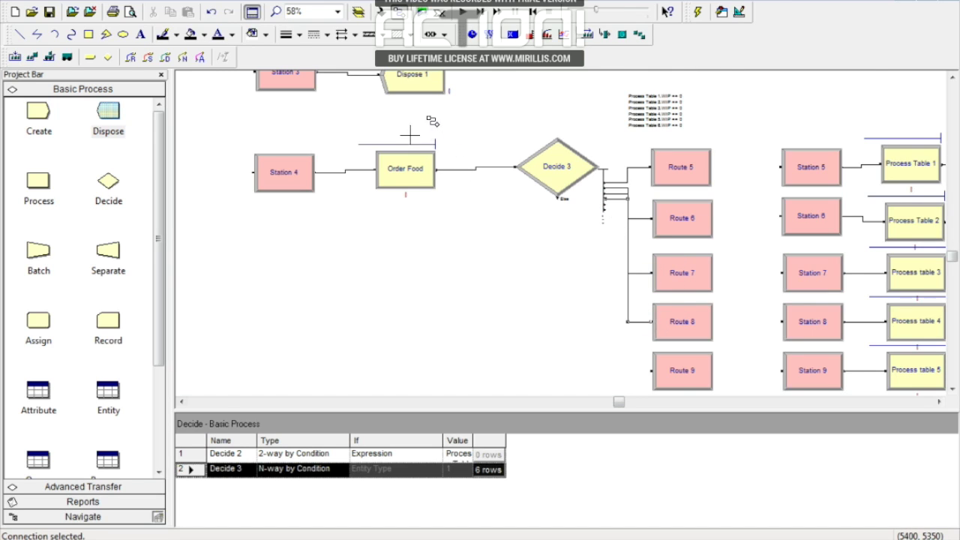
pyautogui.click(605, 205)
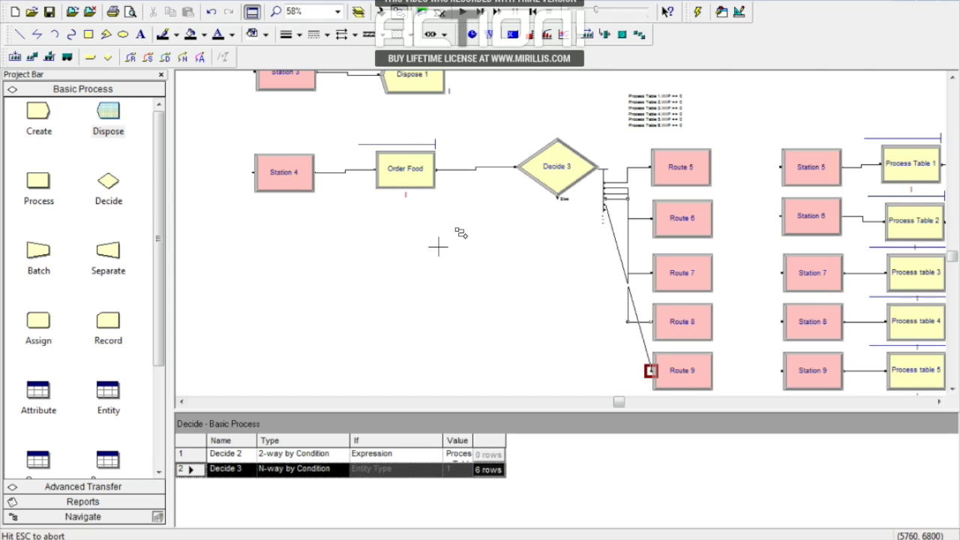
pyautogui.click(651, 371)
pyautogui.click(952, 389)
pyautogui.click(952, 389)
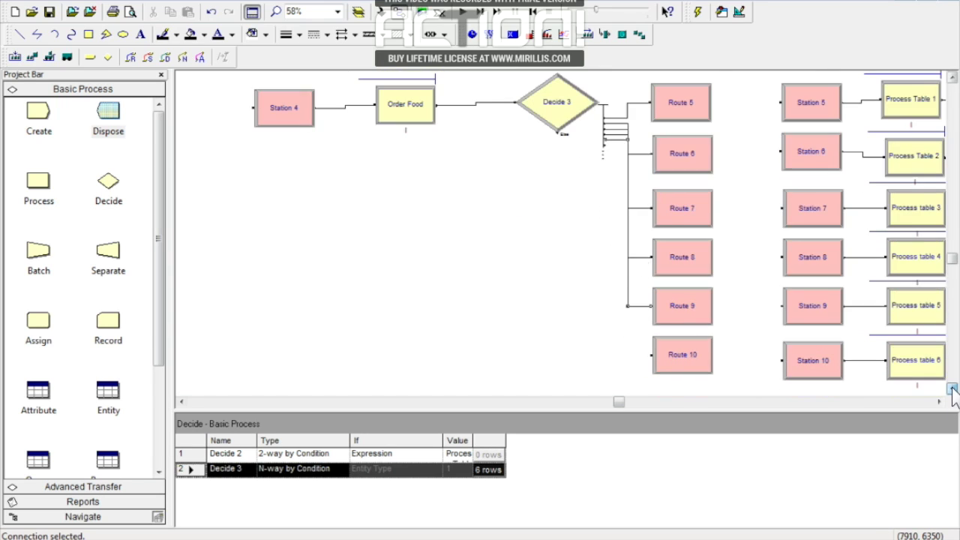
pyautogui.click(399, 12)
pyautogui.click(605, 148)
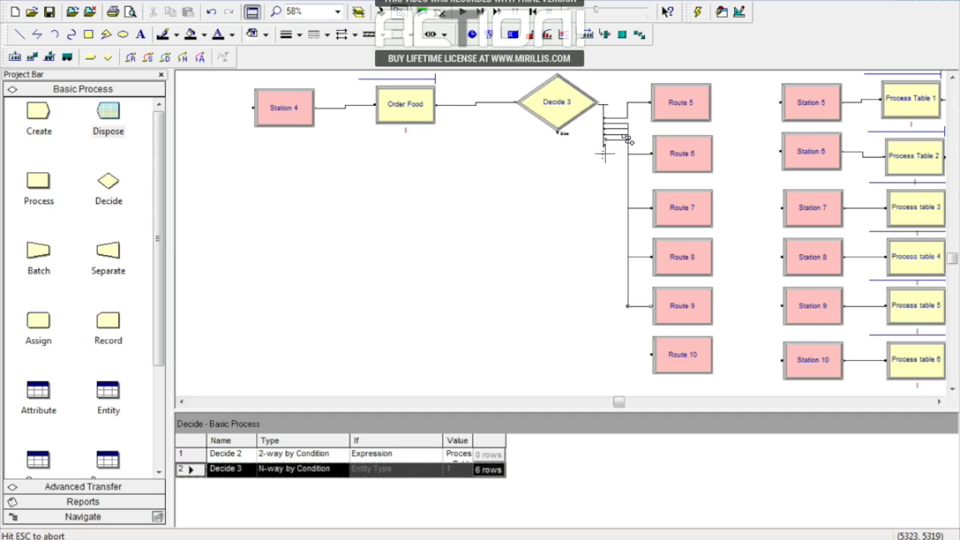
pyautogui.click(651, 354)
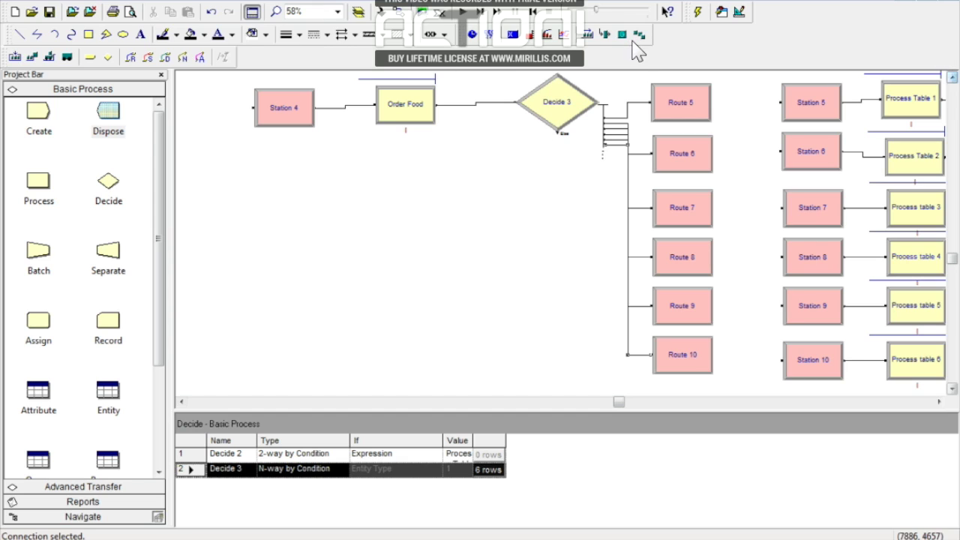
# Place a new Route module from the Advanced Transfer template below Decide 3, beside Route 7.
pyautogui.click(952, 78)
pyautogui.click(952, 78)
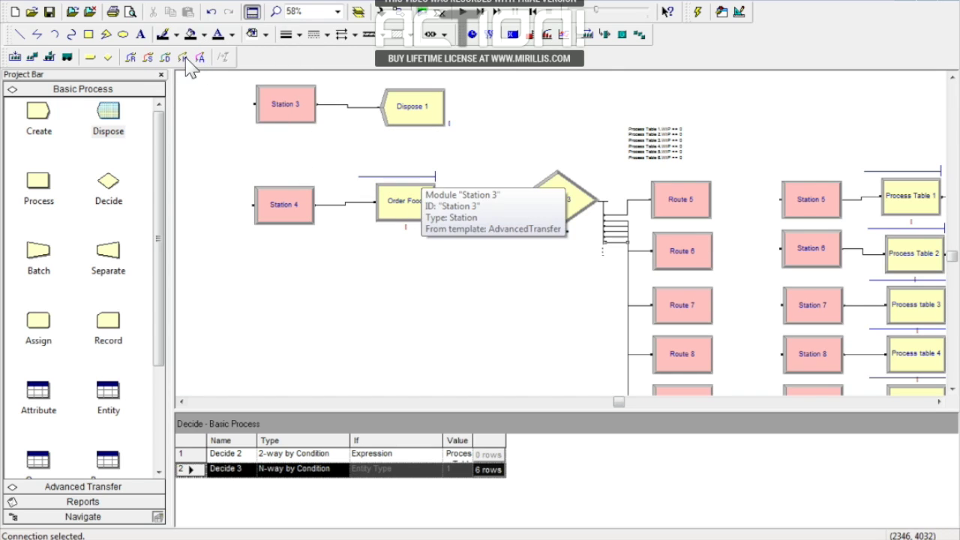
pyautogui.click(78, 487)
pyautogui.moveTo(107, 206); pyautogui.dragTo(552, 312)
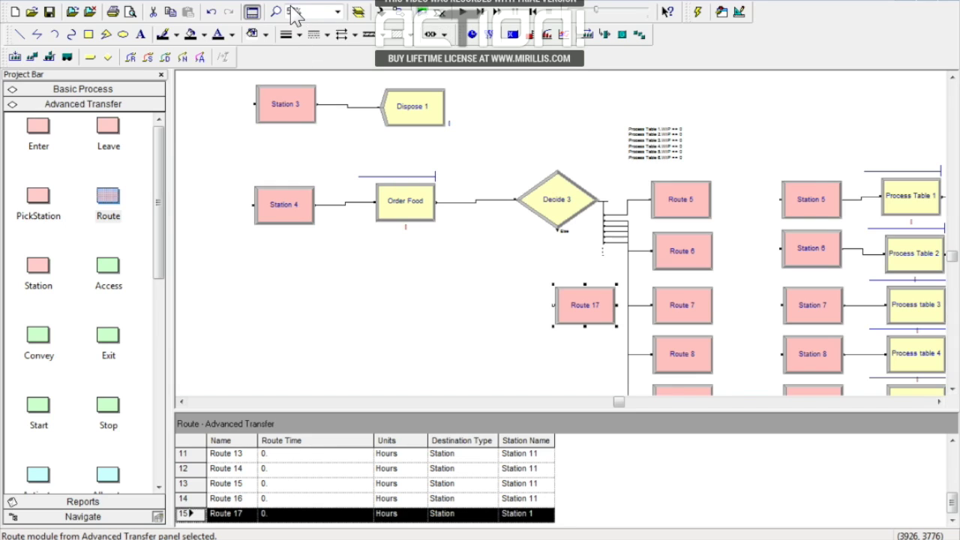
# Connect Decide 3's Else output to the new Route 17 module and shift Decide 3 slightly down and left.
pyautogui.click(358, 12)
pyautogui.click(558, 234)
pyautogui.click(553, 304)
pyautogui.click(569, 200)
pyautogui.moveTo(559, 203); pyautogui.dragTo(544, 216)
pyautogui.click(582, 309)
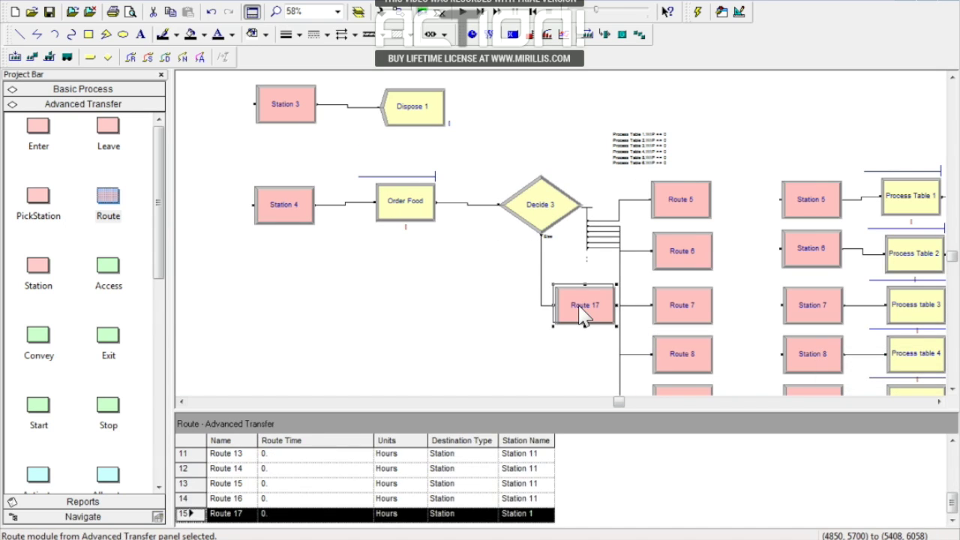
# Set the destination station of Route 17 to Station 3.
pyautogui.doubleClick(582, 313)
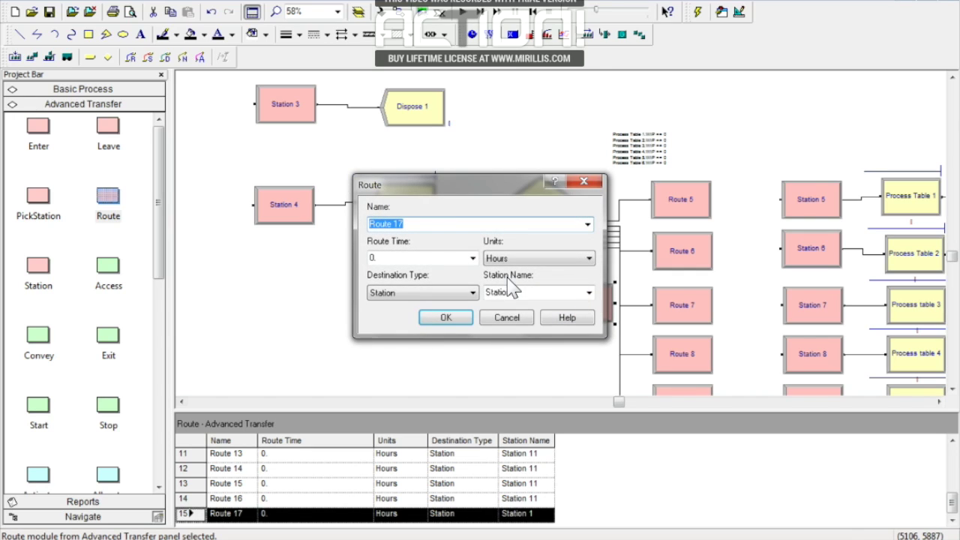
pyautogui.click(588, 292)
pyautogui.click(504, 345)
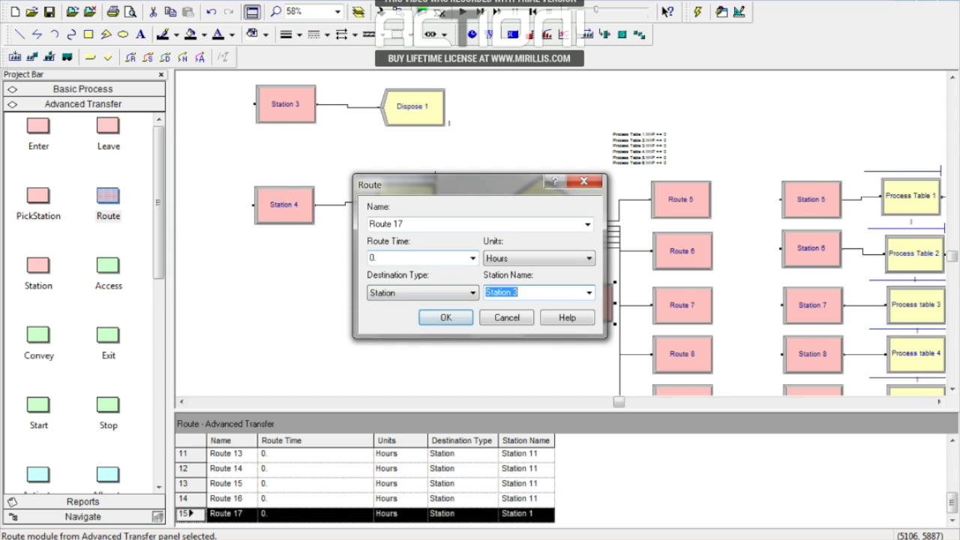
pyautogui.click(444, 320)
# Set the route time to 9 for every route in the Route table, from Route 3 through Route 17.
pyautogui.click(307, 454)
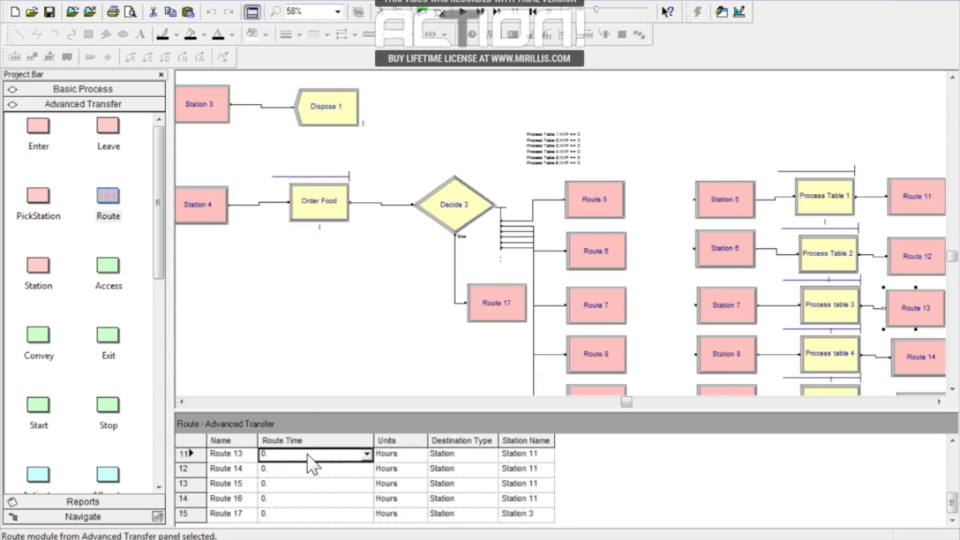
pyautogui.press('Up')
pyautogui.press('Up')
pyautogui.press('Up')
pyautogui.press('Up')
pyautogui.press('Up')
pyautogui.press('Up')
pyautogui.press('Up')
pyautogui.press('Up')
pyautogui.press('Up')
pyautogui.press('Up')
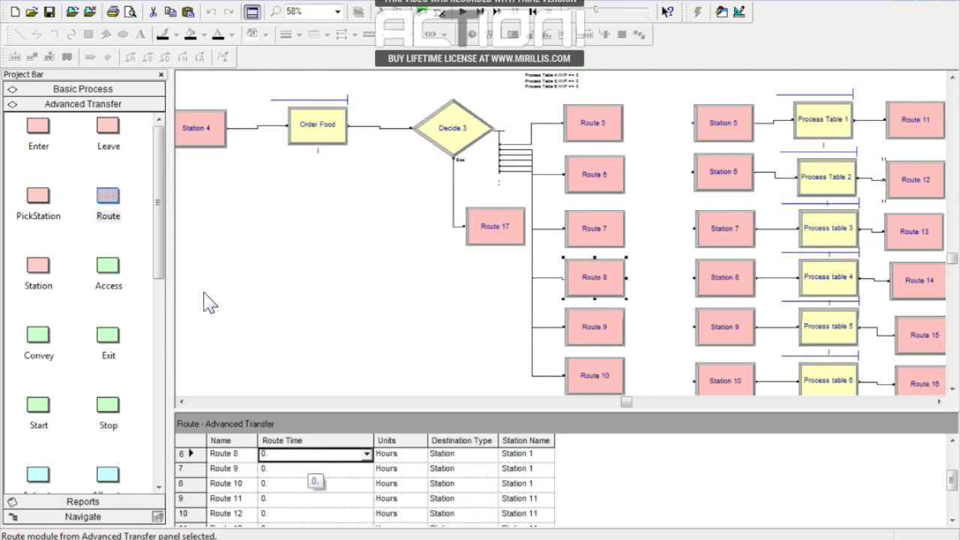
pyautogui.press('Down')
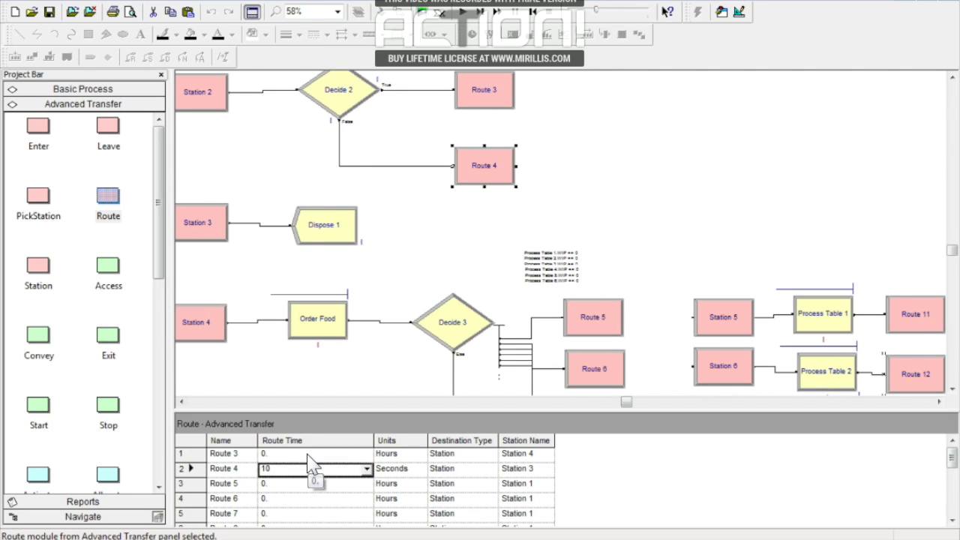
pyautogui.press('Up')
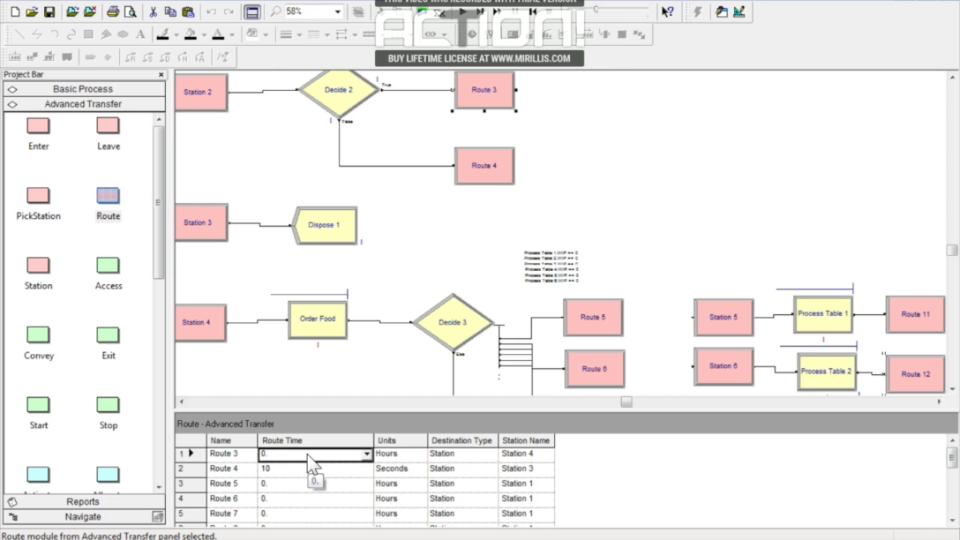
pyautogui.write('9')
pyautogui.press('Down')
pyautogui.write('9')
pyautogui.press('Down')
pyautogui.write('9')
pyautogui.press('Down')
pyautogui.write('9')
pyautogui.press('Down')
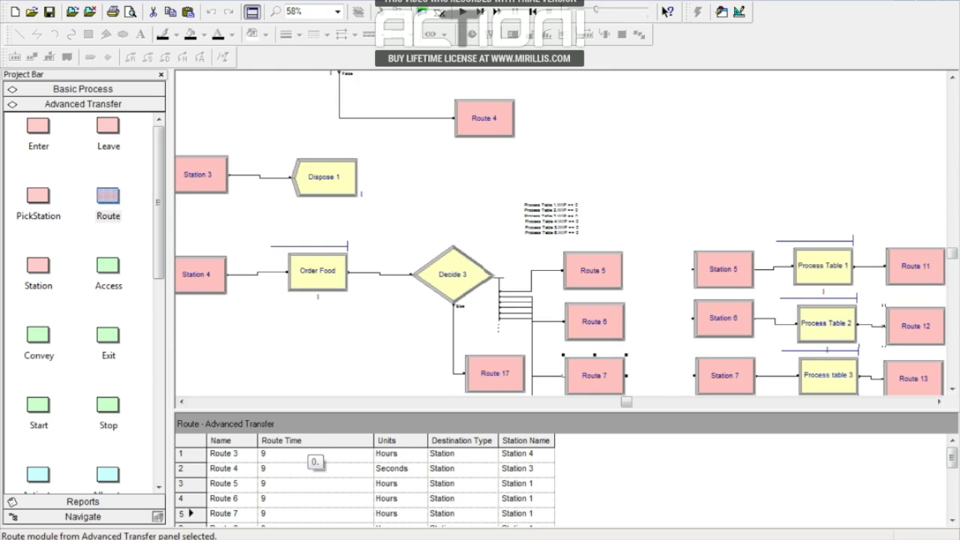
pyautogui.write('9')
pyautogui.press('Down')
pyautogui.write('9')
pyautogui.press('Down')
pyautogui.write('9')
pyautogui.press('Down')
pyautogui.write('9')
pyautogui.press('Down')
pyautogui.write('9')
pyautogui.press('Down')
pyautogui.write('9')
pyautogui.press('Down')
pyautogui.write('9')
pyautogui.press('Down')
pyautogui.write('9')
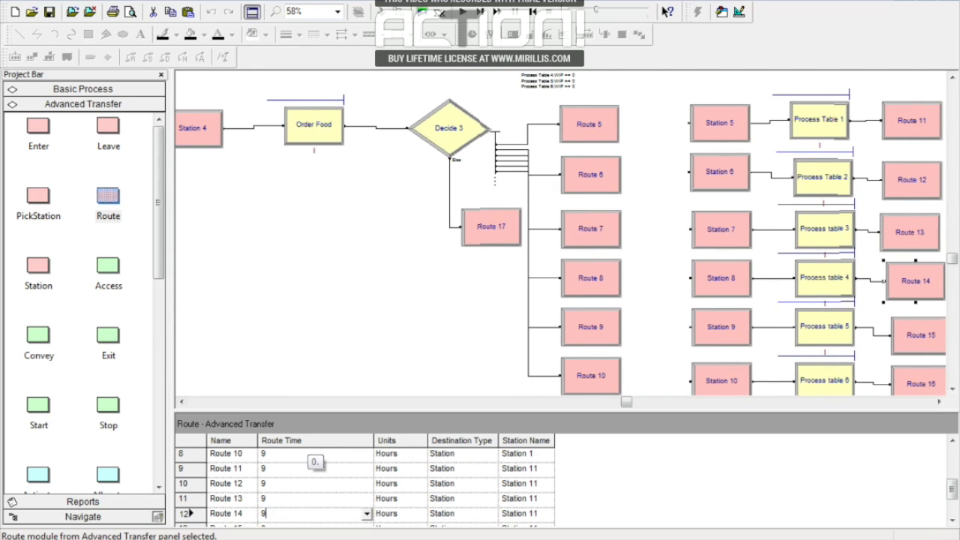
pyautogui.press('Down')
pyautogui.write('9')
pyautogui.press('Down')
pyautogui.write('9')
pyautogui.press('Down')
pyautogui.write('9')
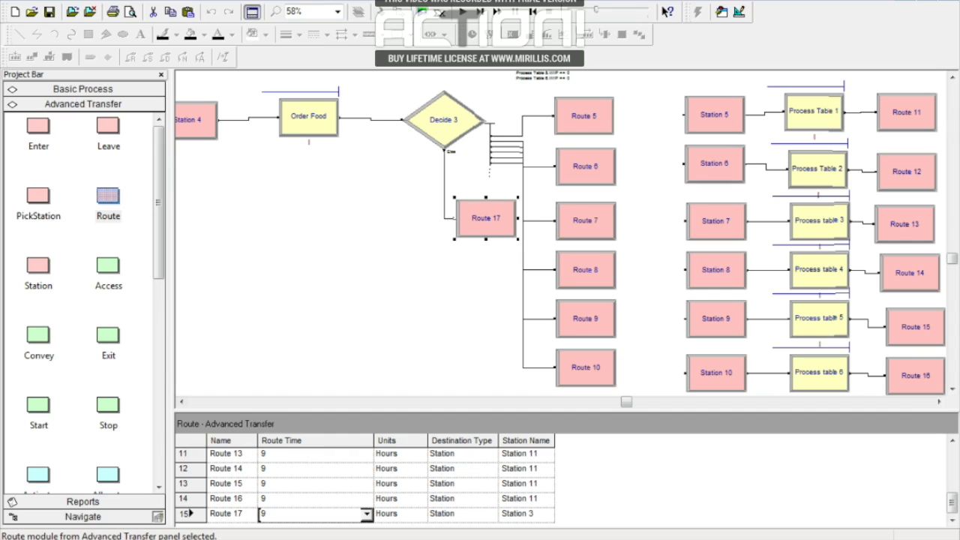
# Set the route time units of Route 3 to Seconds and keep Route 4 in Seconds.
pyautogui.click(398, 470)
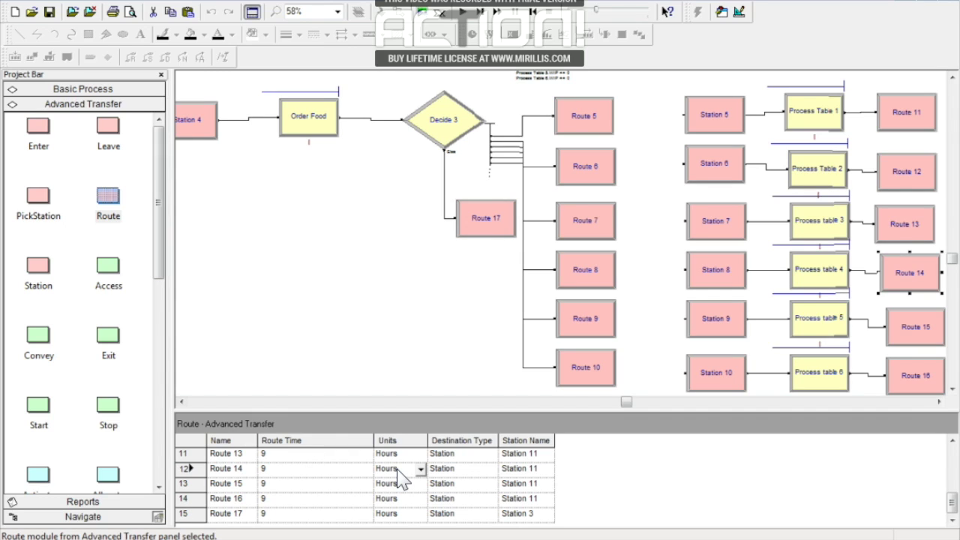
pyautogui.click(353, 457)
pyautogui.press('Up')
pyautogui.press('Up')
pyautogui.press('Up')
pyautogui.press('Up')
pyautogui.press('Up')
pyautogui.press('Up')
pyautogui.press('Up')
pyautogui.press('Up')
pyautogui.press('Up')
pyautogui.press('Up')
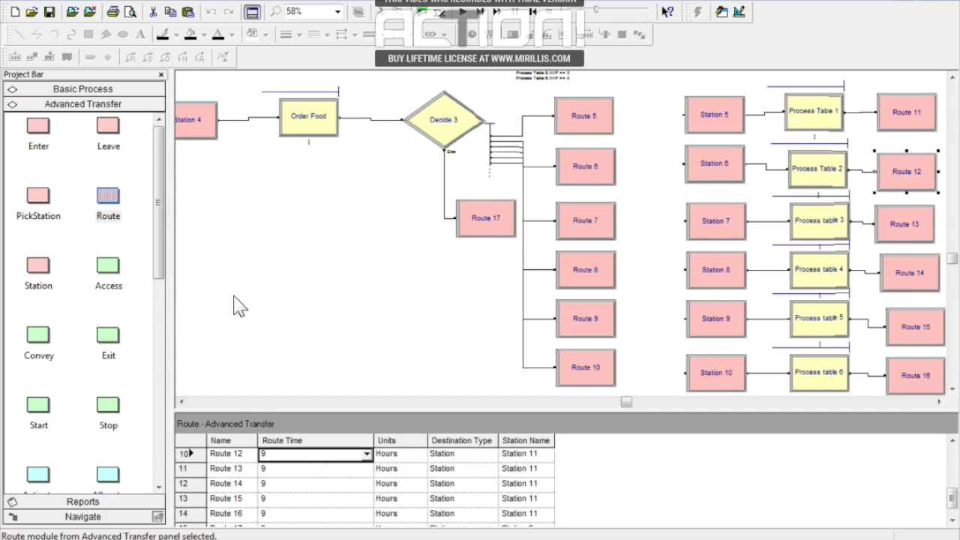
pyautogui.press('Tab')
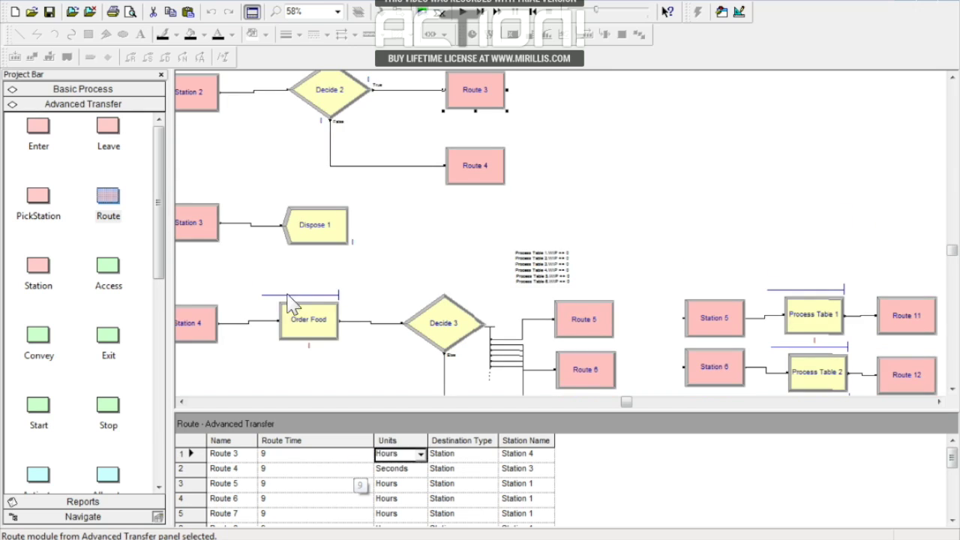
pyautogui.click(421, 455)
pyautogui.click(397, 470)
pyautogui.click(417, 470)
pyautogui.click(419, 470)
pyautogui.press('Return')
pyautogui.press('Down')
# Set the route time units of Route 5 and Route 6 to Seconds.
pyautogui.click(419, 486)
pyautogui.click(391, 501)
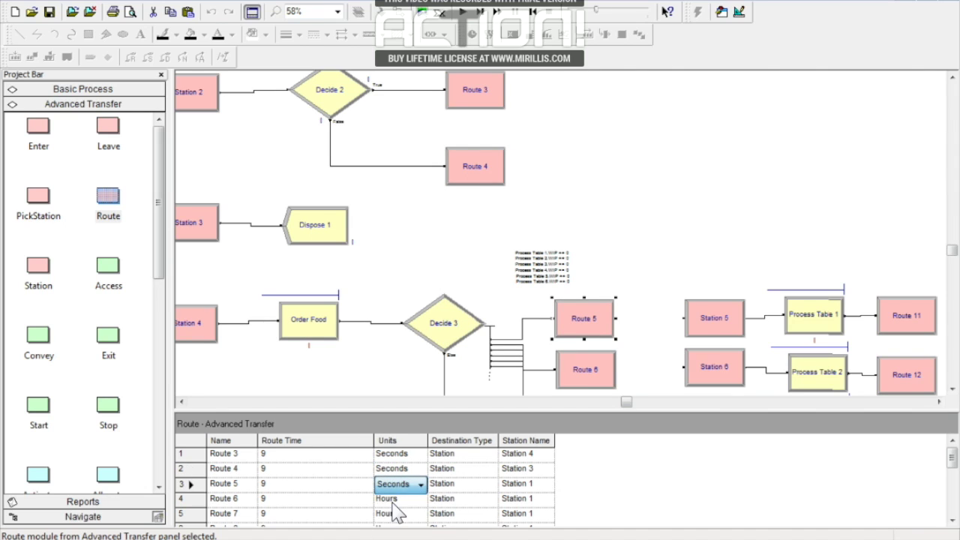
pyautogui.click(421, 501)
pyautogui.click(421, 501)
pyautogui.click(421, 499)
pyautogui.click(391, 516)
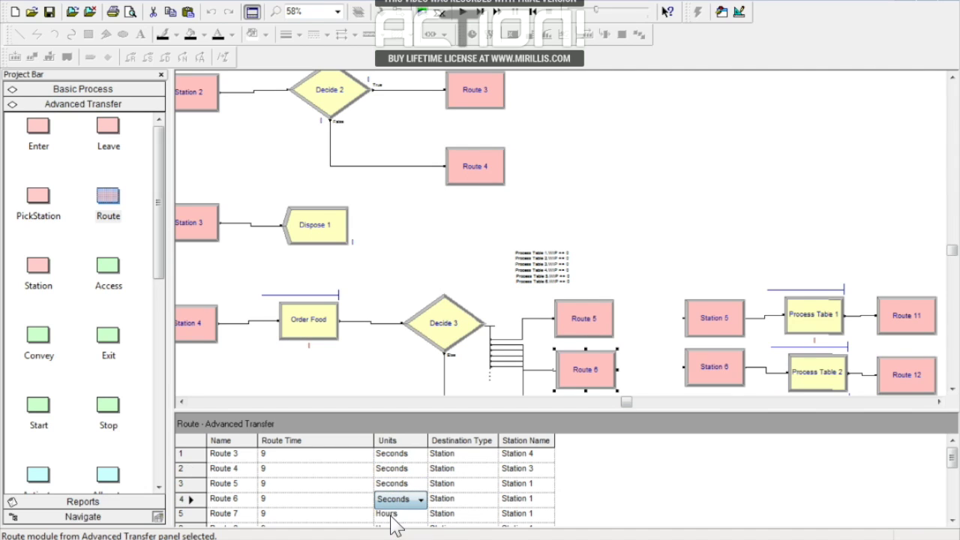
# Set the route time units of Route 7, Route 8 and Route 9 to Seconds.
pyautogui.click(360, 517)
pyautogui.press('Down')
pyautogui.press('Down')
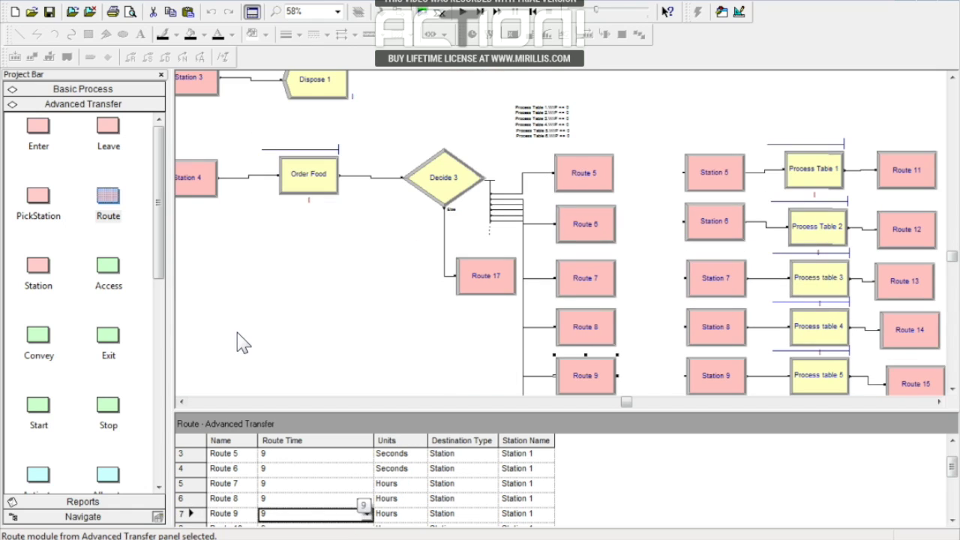
pyautogui.click(422, 485)
pyautogui.click(393, 495)
pyautogui.click(423, 500)
pyautogui.click(420, 500)
pyautogui.click(396, 515)
pyautogui.click(420, 514)
pyautogui.click(420, 514)
pyautogui.click(395, 530)
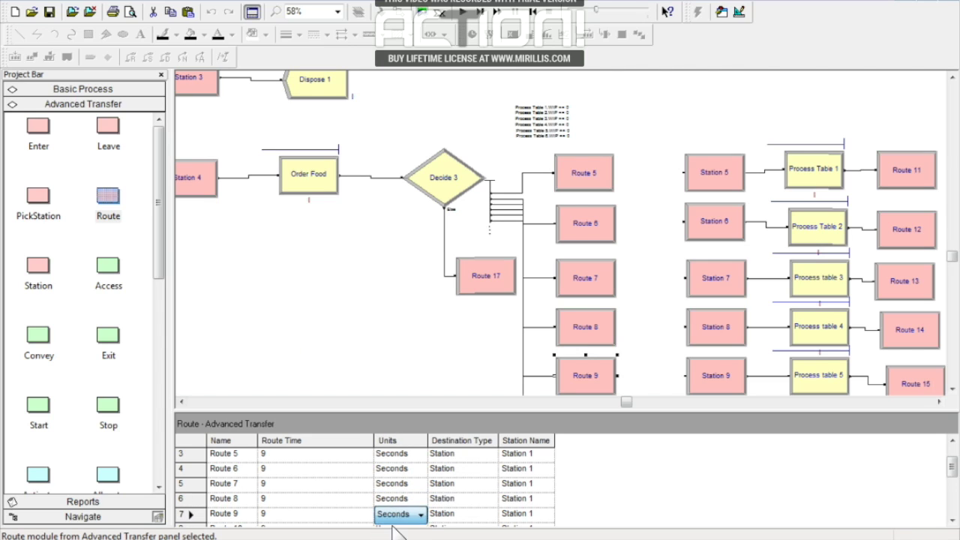
# Set the route time units of Route 10 and Route 11 to Seconds.
pyautogui.click(360, 513)
pyautogui.press('Down')
pyautogui.press('Down')
pyautogui.press('Down')
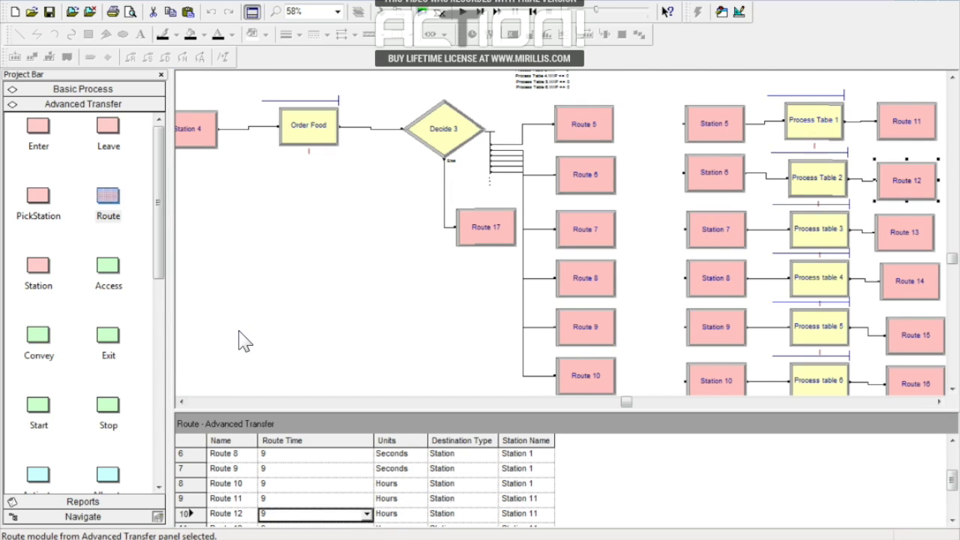
pyautogui.click(421, 486)
pyautogui.click(421, 486)
pyautogui.click(395, 501)
pyautogui.click(420, 500)
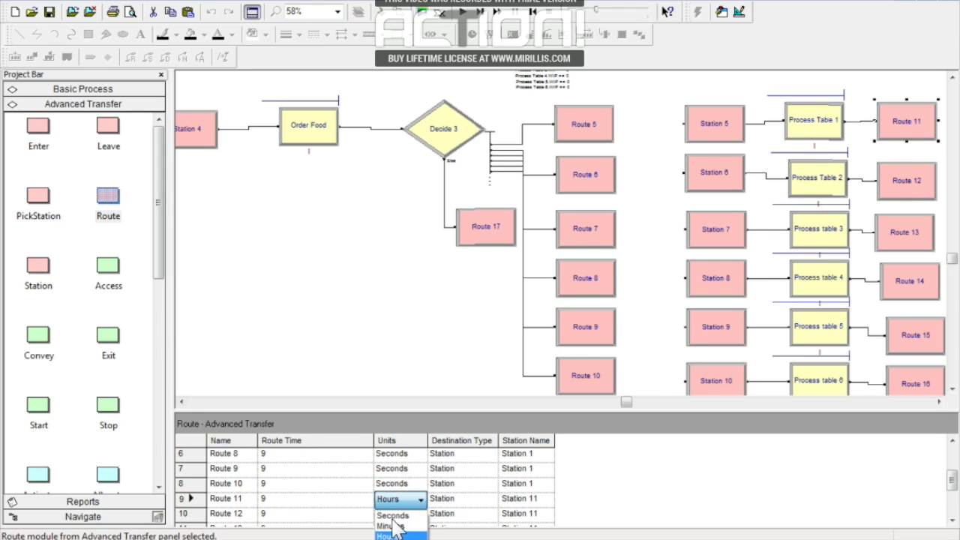
pyautogui.click(396, 527)
# Set the route time units of Route 12 and Route 13 to Seconds.
pyautogui.click(421, 515)
pyautogui.click(421, 515)
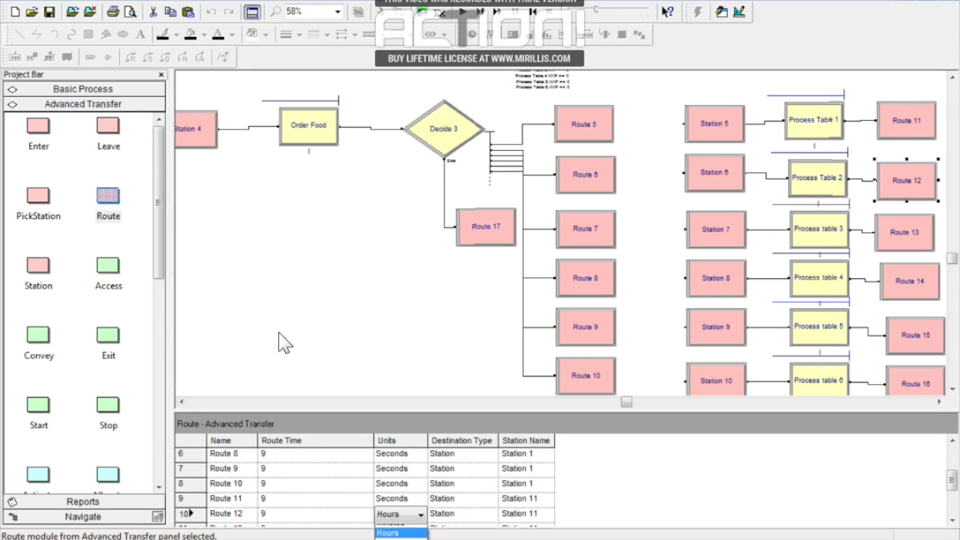
pyautogui.click(393, 530)
pyautogui.click(356, 515)
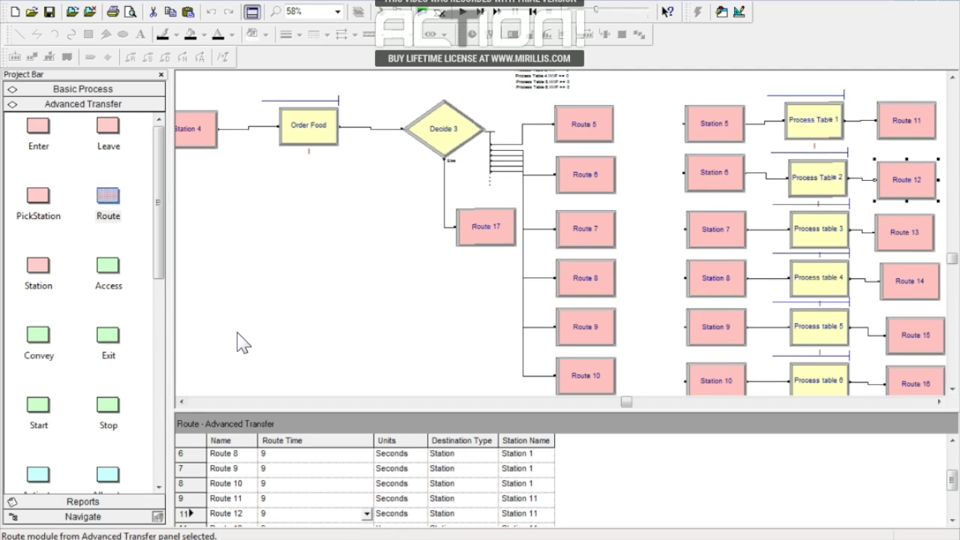
pyautogui.press('Down')
pyautogui.press('Down')
pyautogui.press('Down')
pyautogui.click(415, 484)
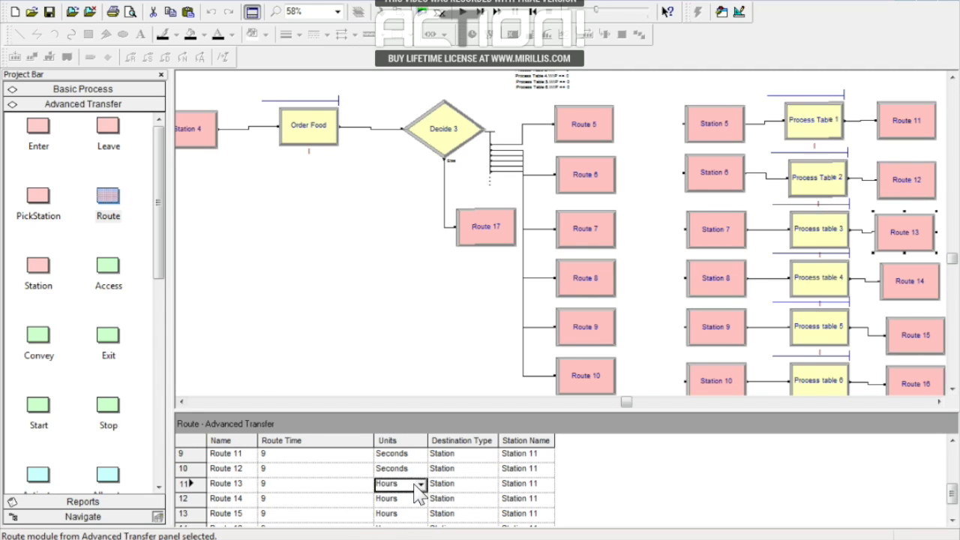
pyautogui.click(421, 484)
pyautogui.click(393, 500)
# Set the route time units of Route 14 and Route 15 to Seconds.
pyautogui.press('Down')
pyautogui.click(420, 499)
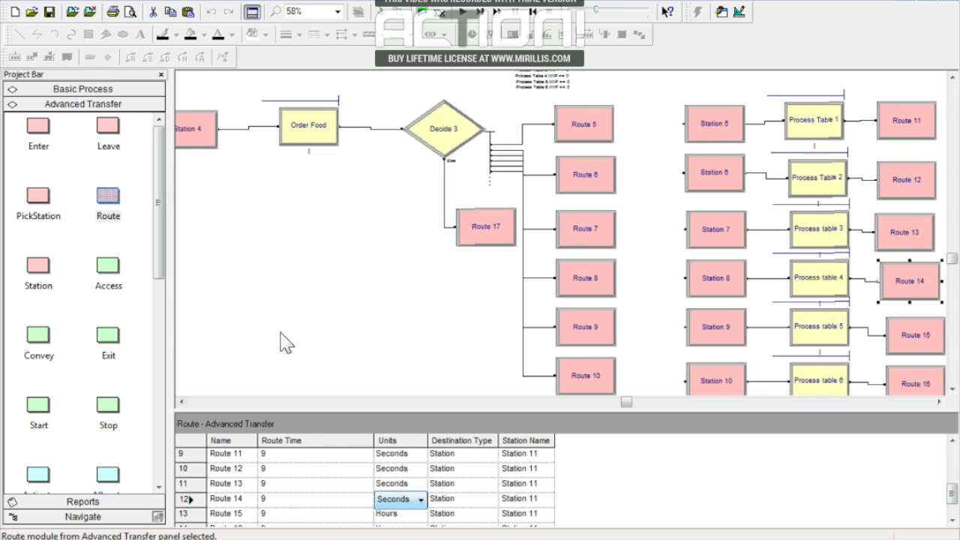
pyautogui.click(393, 515)
pyautogui.click(391, 518)
pyautogui.click(393, 530)
# Set the route time units of Route 16 and Route 17 to Seconds.
pyautogui.click(354, 516)
pyautogui.press('Down')
pyautogui.press('Down')
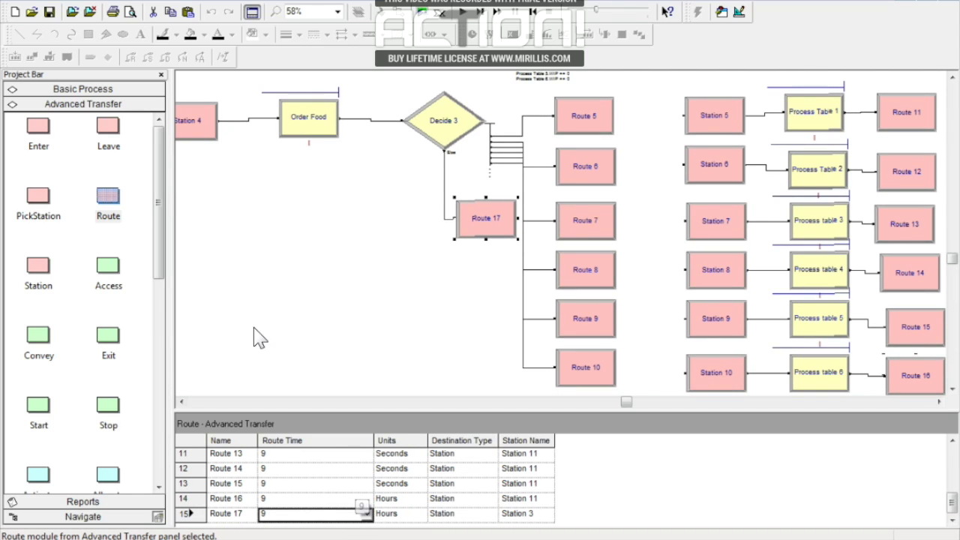
pyautogui.click(422, 500)
pyautogui.click(421, 501)
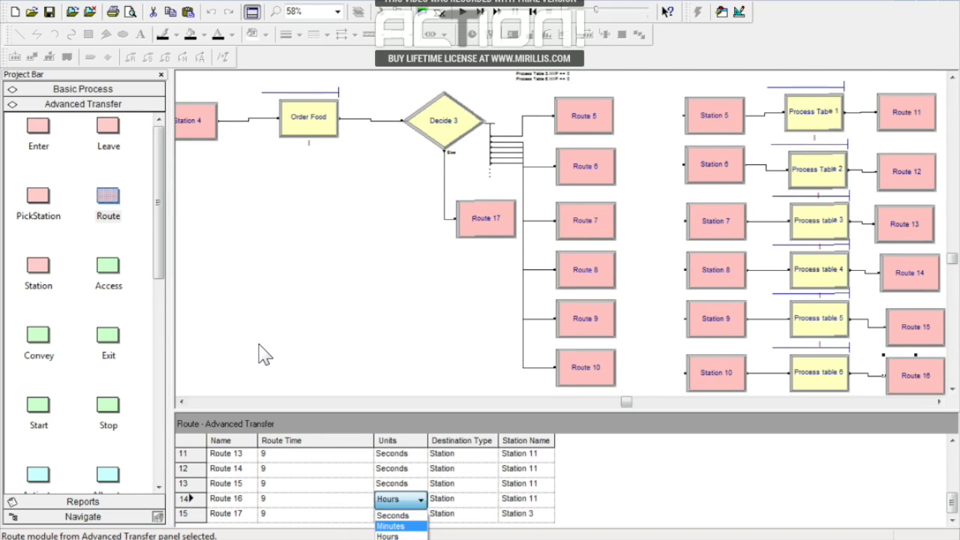
pyautogui.click(393, 516)
pyautogui.click(417, 514)
pyautogui.click(420, 515)
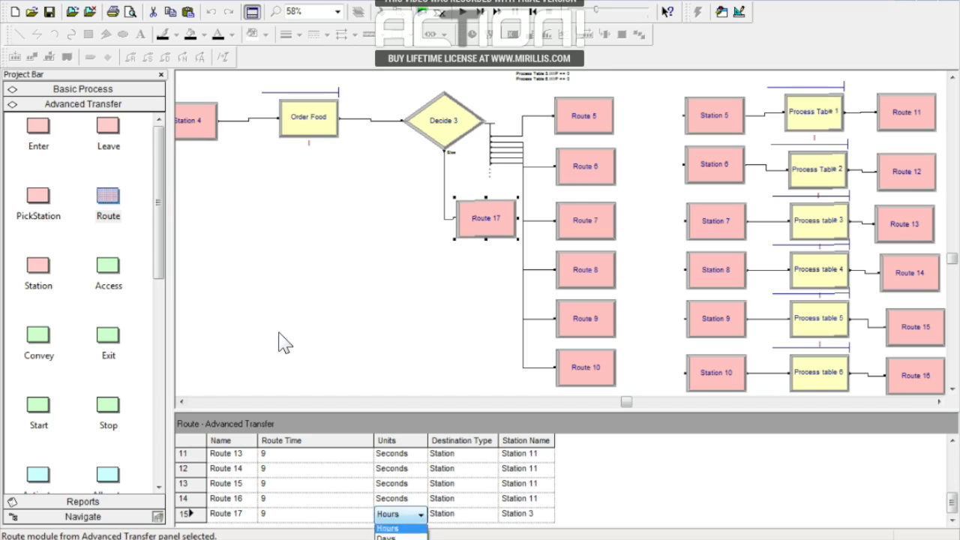
pyautogui.click(385, 530)
pyautogui.click(472, 283)
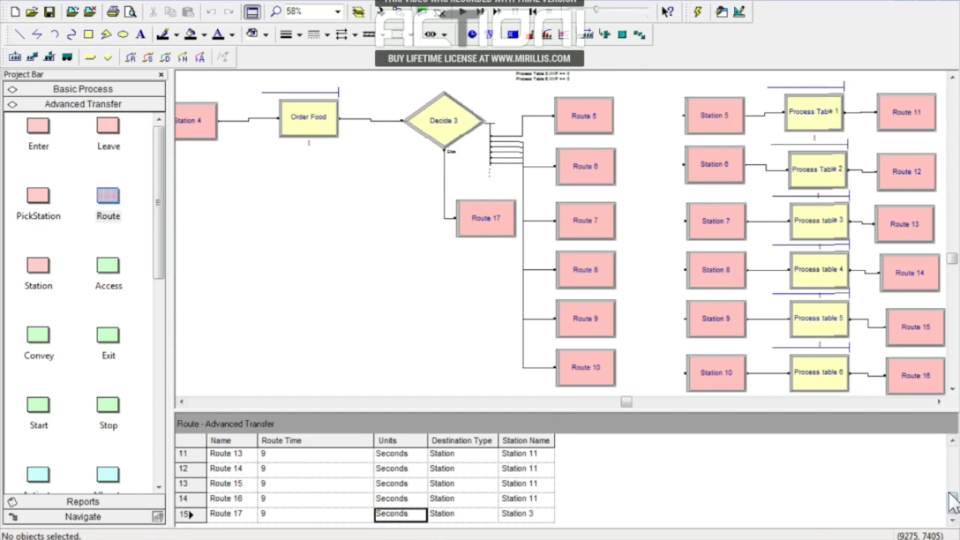
# Review the model flow from Customers Arrival through Order Food and Decide 3 to the table routes and stations.
pyautogui.scroll(1, 951, 263)
pyautogui.moveTo(952, 263); pyautogui.dragTo(951, 250)
pyautogui.moveTo(630, 403); pyautogui.dragTo(607, 402)
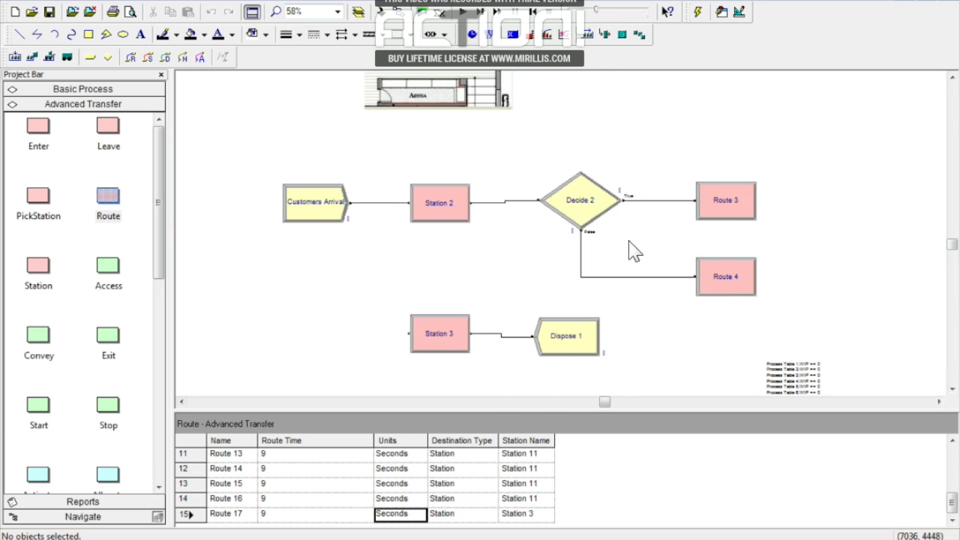
pyautogui.click(952, 391)
pyautogui.click(952, 391)
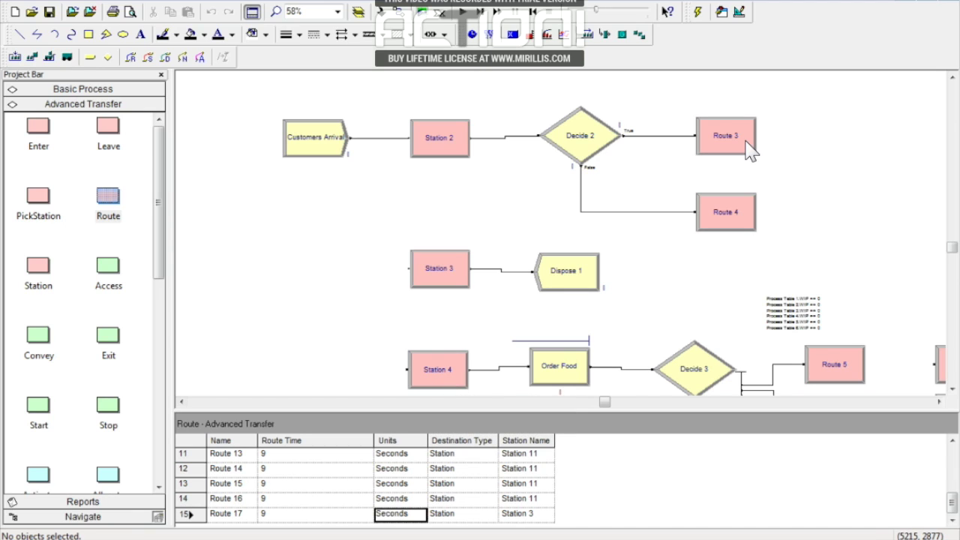
pyautogui.click(952, 389)
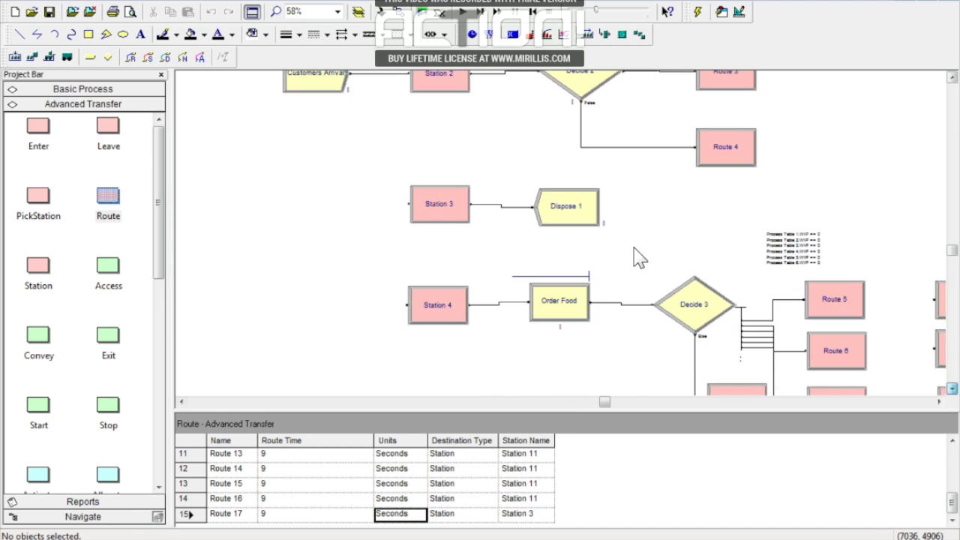
pyautogui.click(952, 389)
pyautogui.click(952, 389)
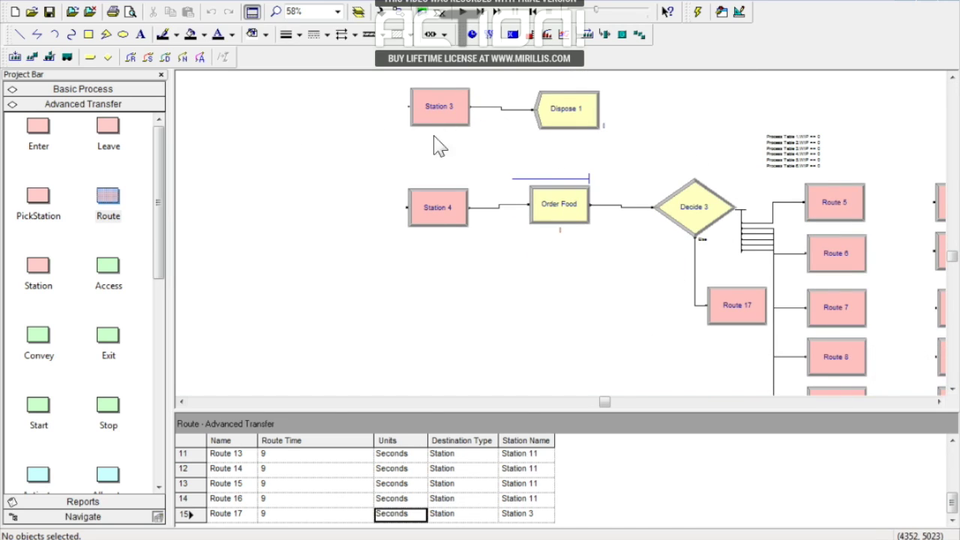
pyautogui.click(939, 402)
pyautogui.click(939, 402)
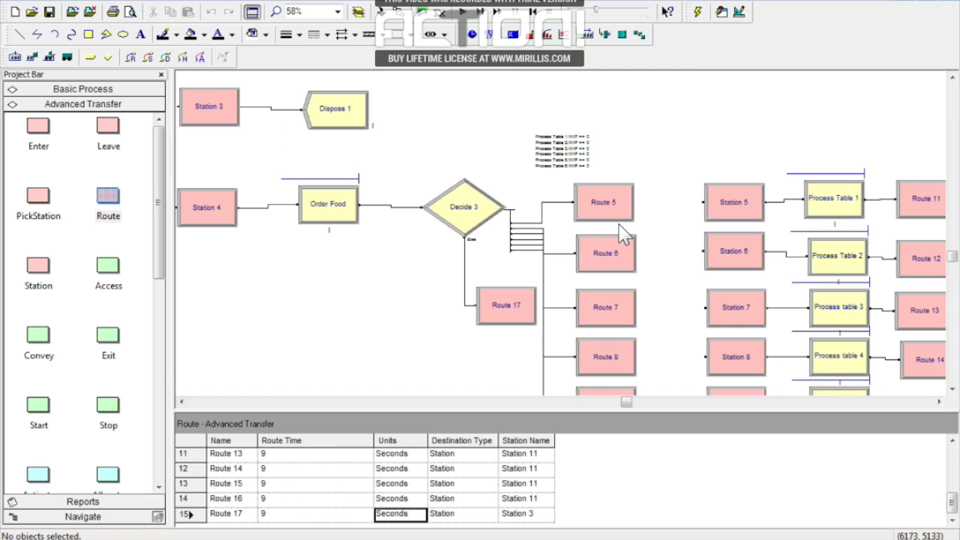
pyautogui.click(952, 390)
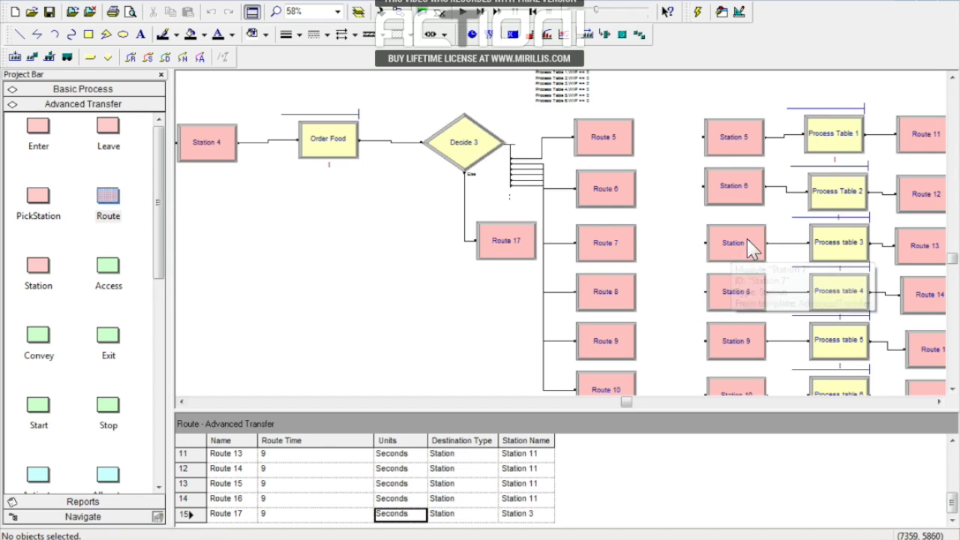
pyautogui.click(938, 401)
pyautogui.click(938, 402)
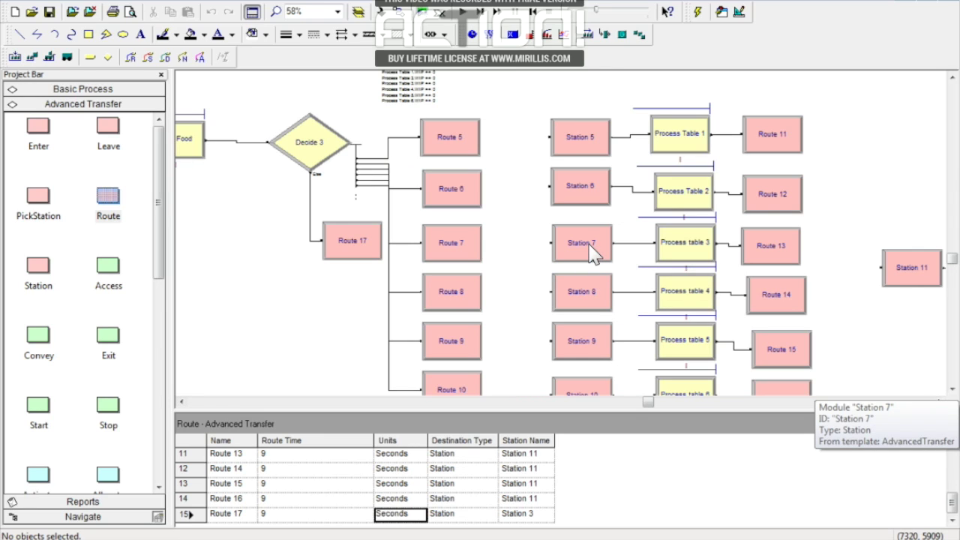
# Check the settings of Process table 3 and the flow from Station 11 to its Dispose module.
pyautogui.doubleClick(683, 247)
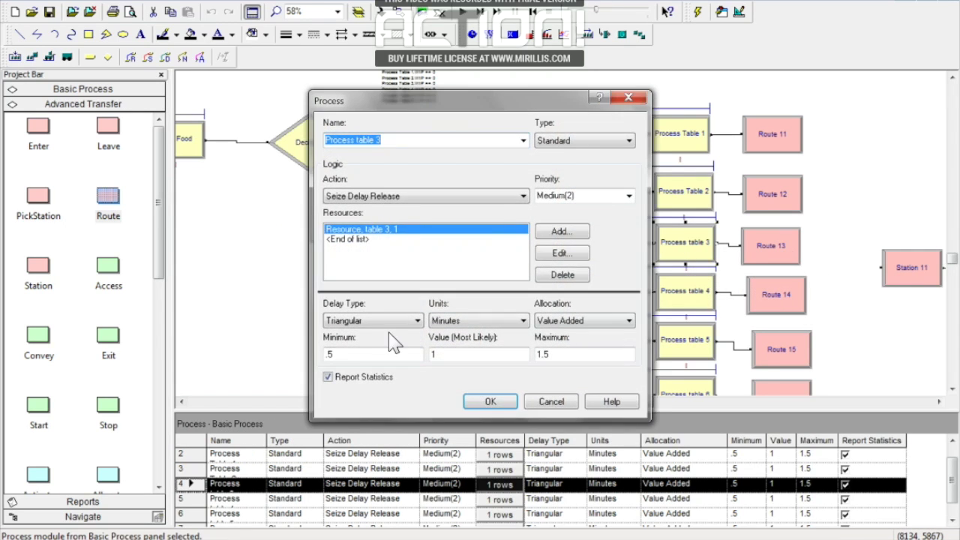
pyautogui.click(489, 401)
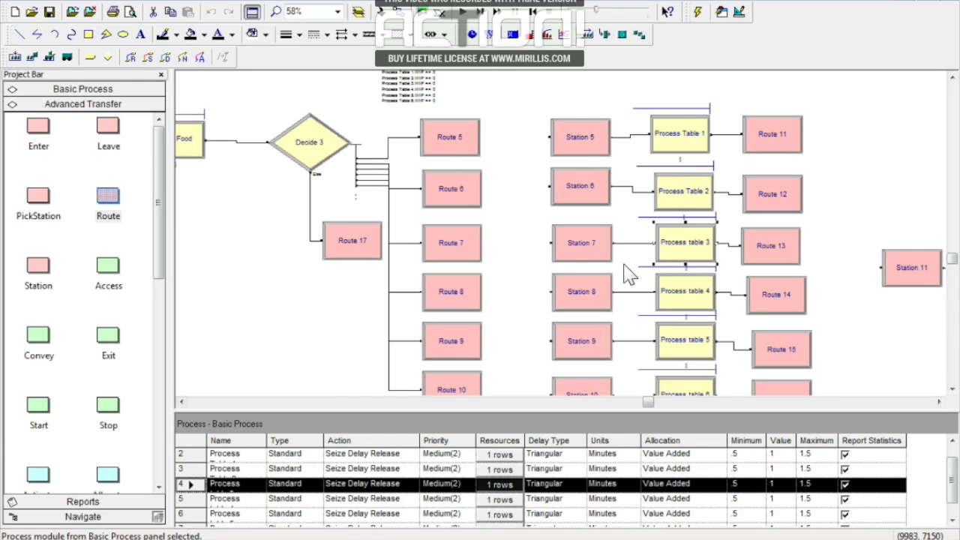
pyautogui.click(938, 402)
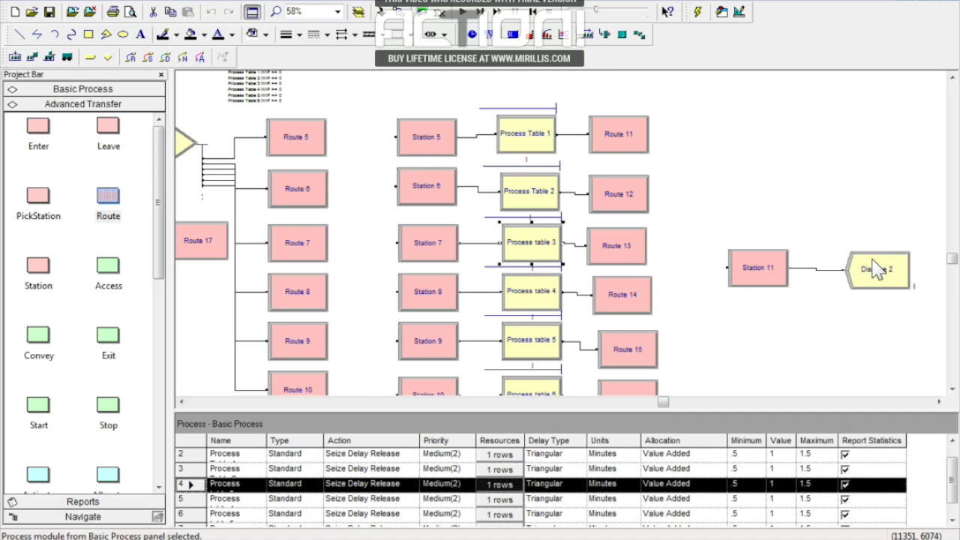
# Enlarge the restaurant floor plan image above the flowchart by extending its upper right corner outward.
pyautogui.moveTo(665, 402); pyautogui.dragTo(621, 403)
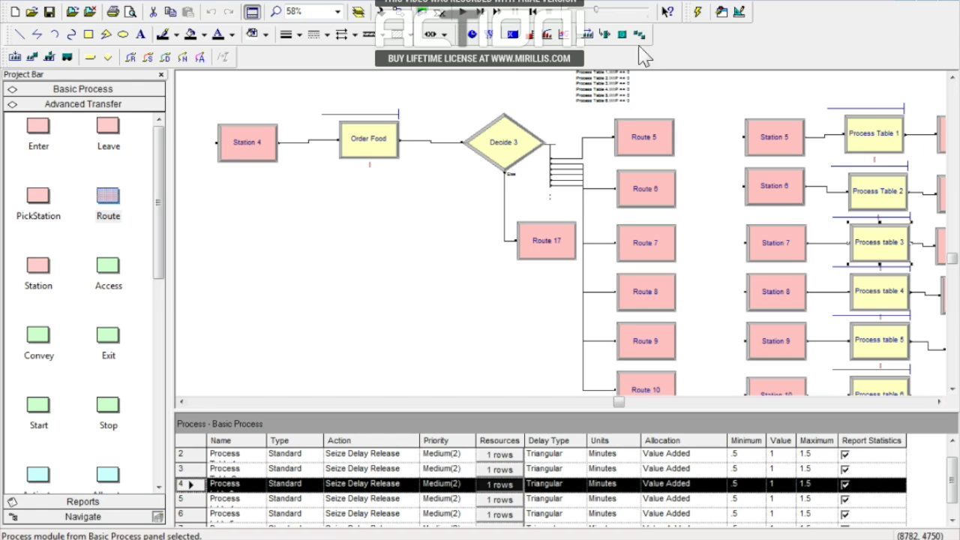
pyautogui.click(952, 78)
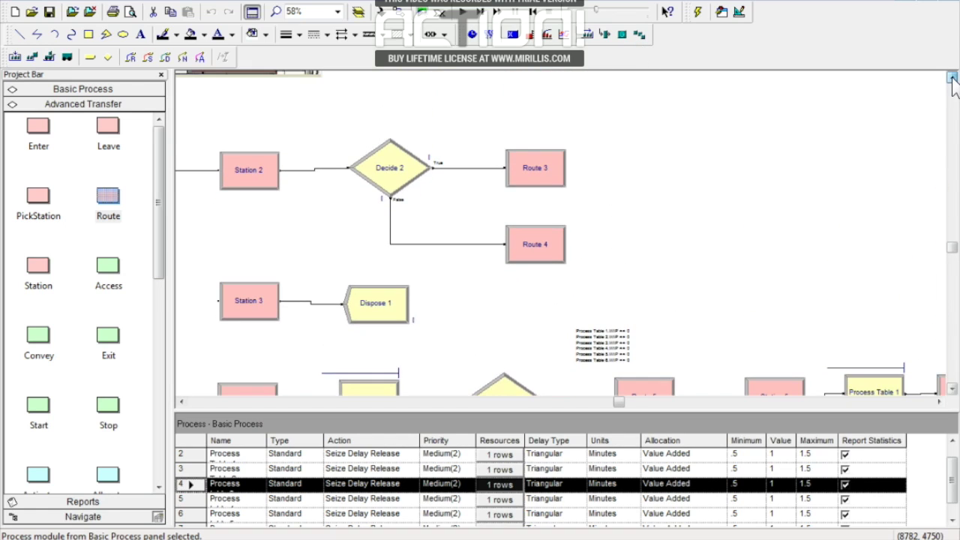
pyautogui.moveTo(619, 402); pyautogui.dragTo(605, 402)
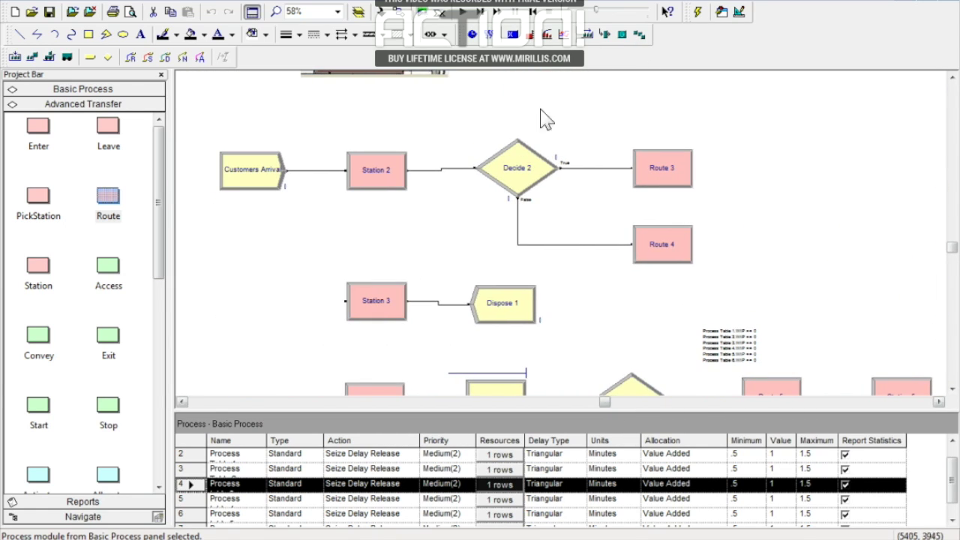
pyautogui.click(952, 78)
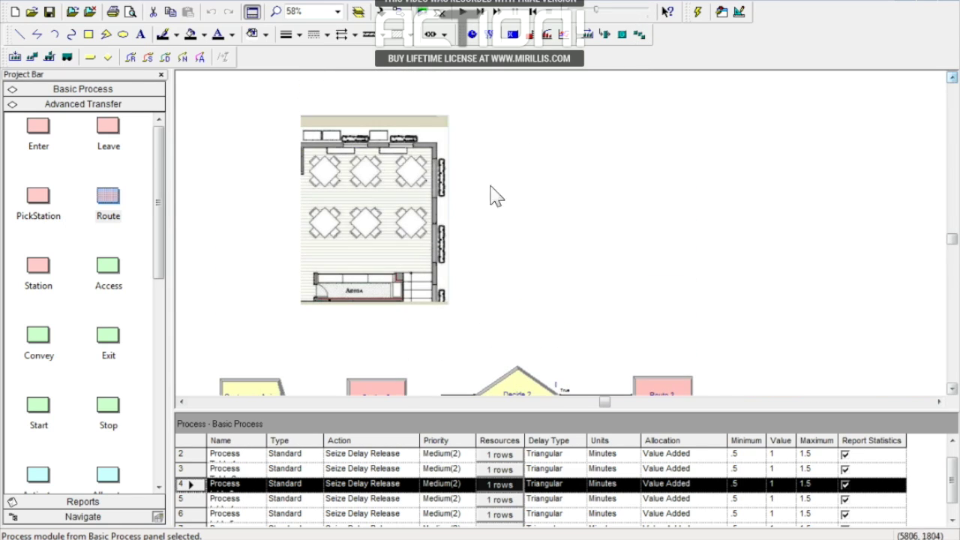
pyautogui.moveTo(604, 405); pyautogui.dragTo(590, 405)
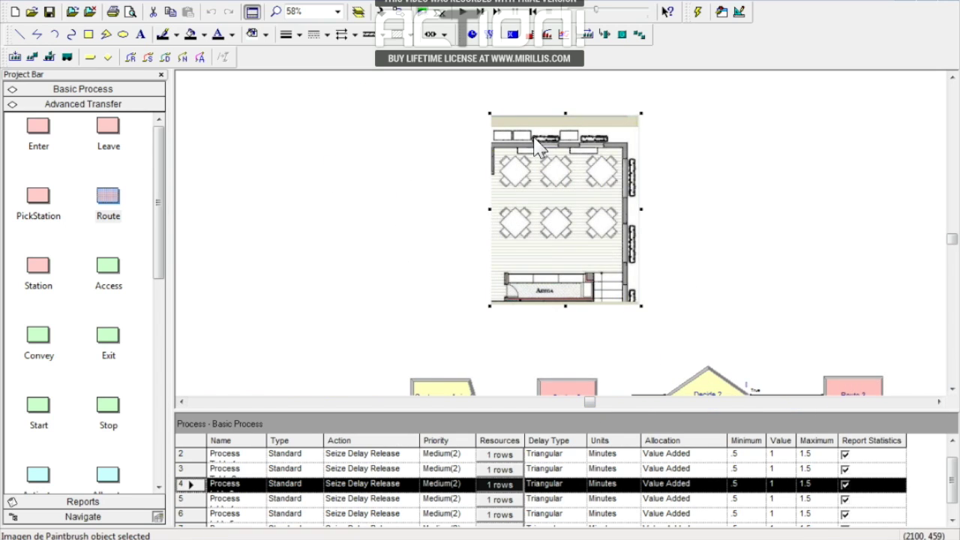
pyautogui.click(642, 118)
pyautogui.moveTo(645, 116); pyautogui.dragTo(683, 88)
pyautogui.click(766, 200)
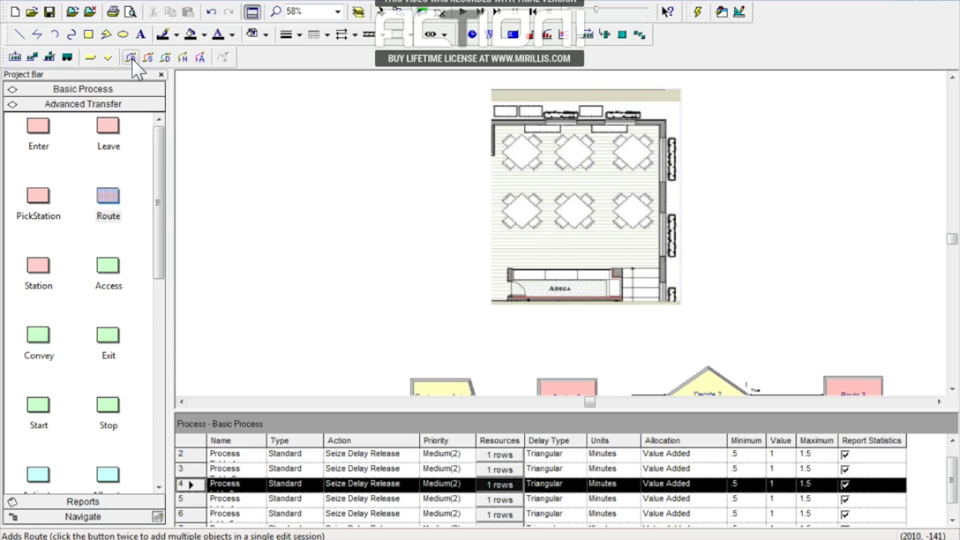
# Start adding an animated Route path object and set its From Station to Station 2.
pyautogui.moveTo(160, 165); pyautogui.dragTo(167, 196)
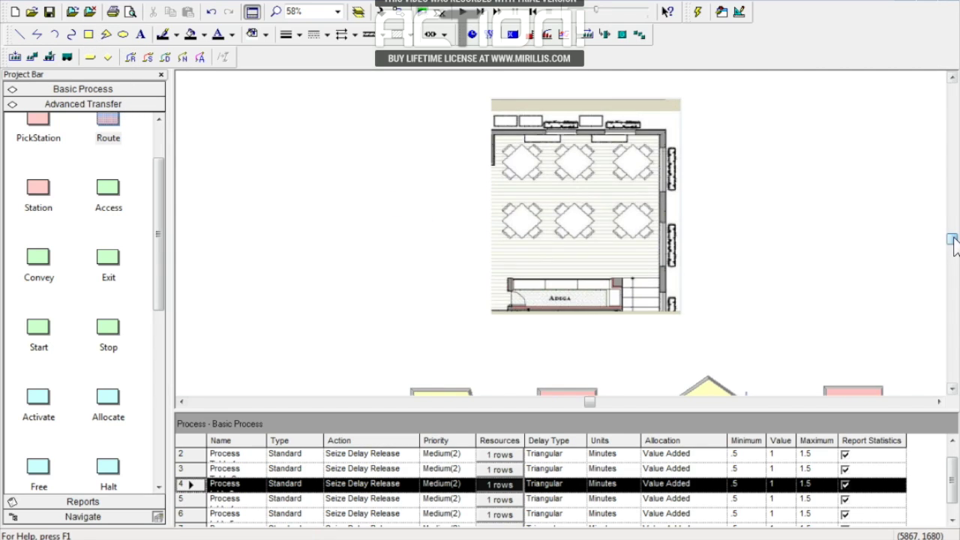
pyautogui.scroll(-3, 600, 165)
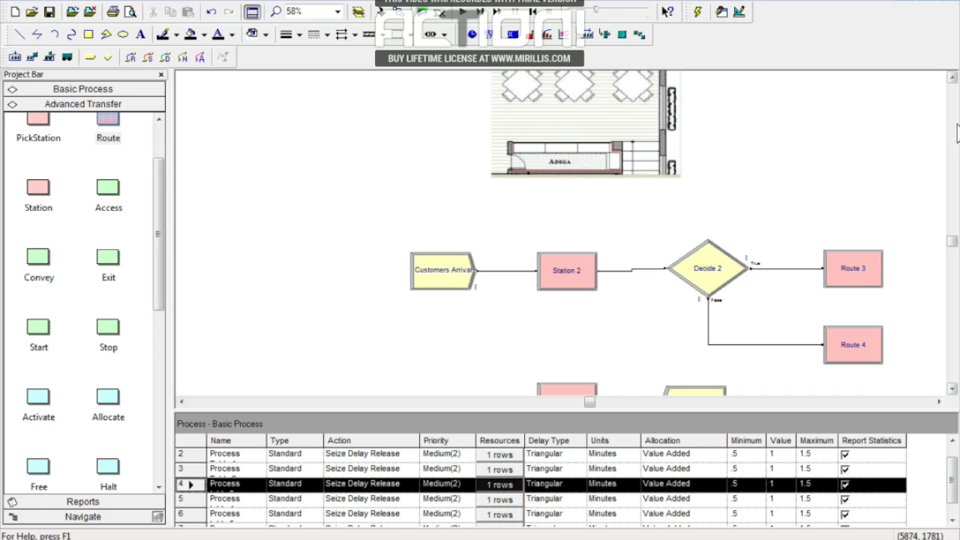
pyautogui.scroll(1, 641, 47)
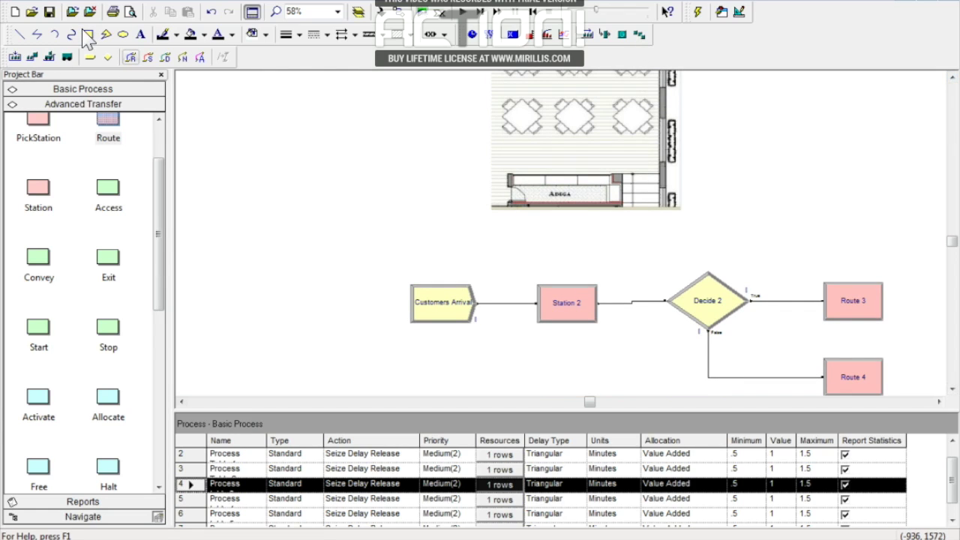
pyautogui.click(130, 59)
pyautogui.moveTo(773, 288); pyautogui.dragTo(857, 74)
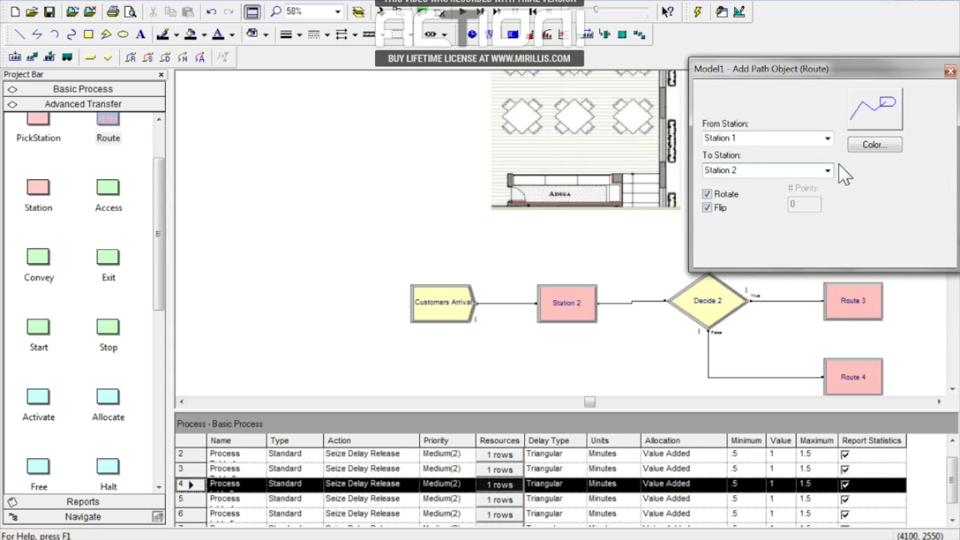
pyautogui.click(705, 207)
pyautogui.click(825, 140)
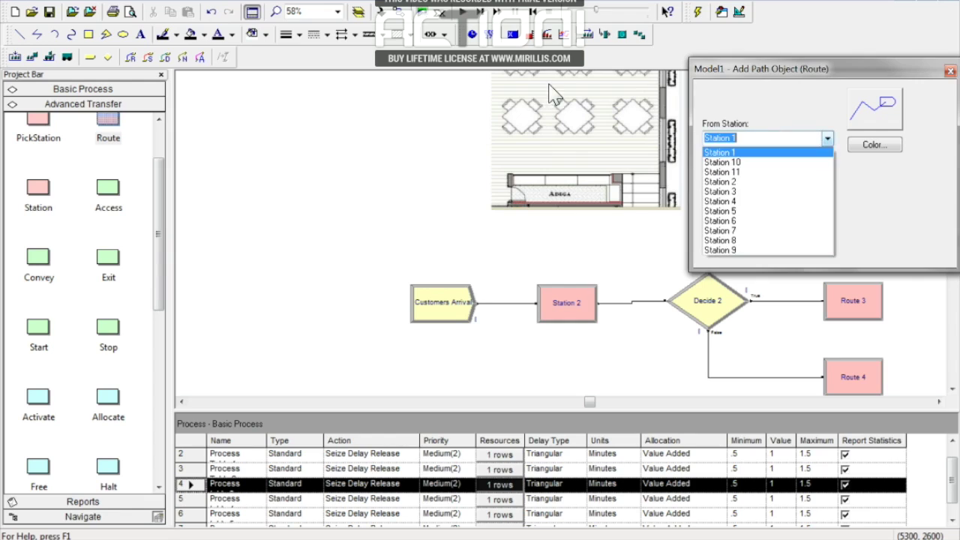
pyautogui.click(729, 182)
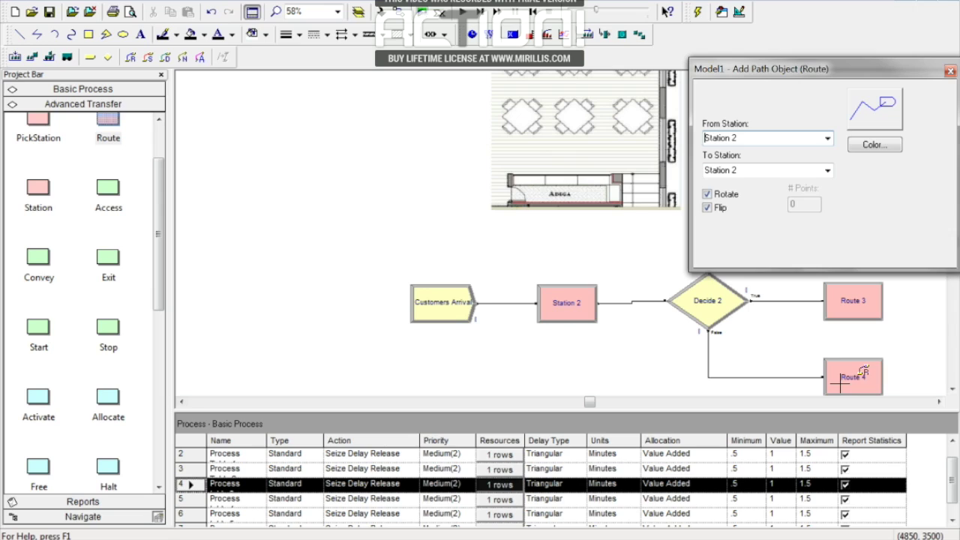
# Set the To Station of the new route path to Station 3.
pyautogui.click(951, 390)
pyautogui.click(951, 392)
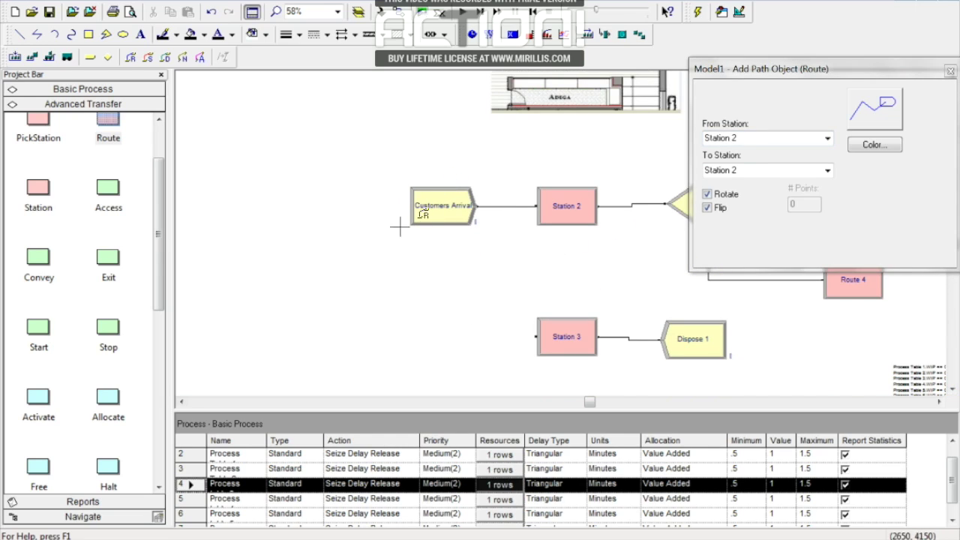
pyautogui.click(827, 170)
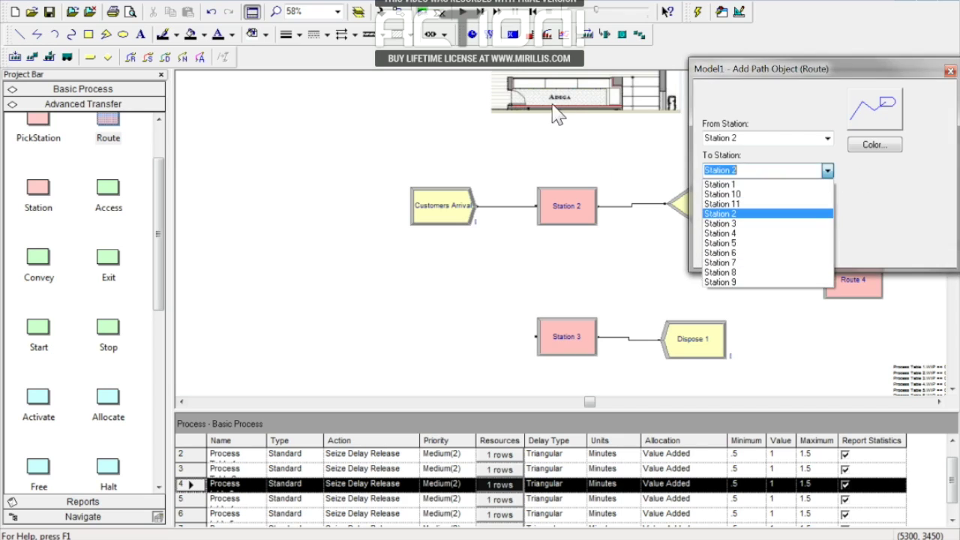
pyautogui.click(739, 223)
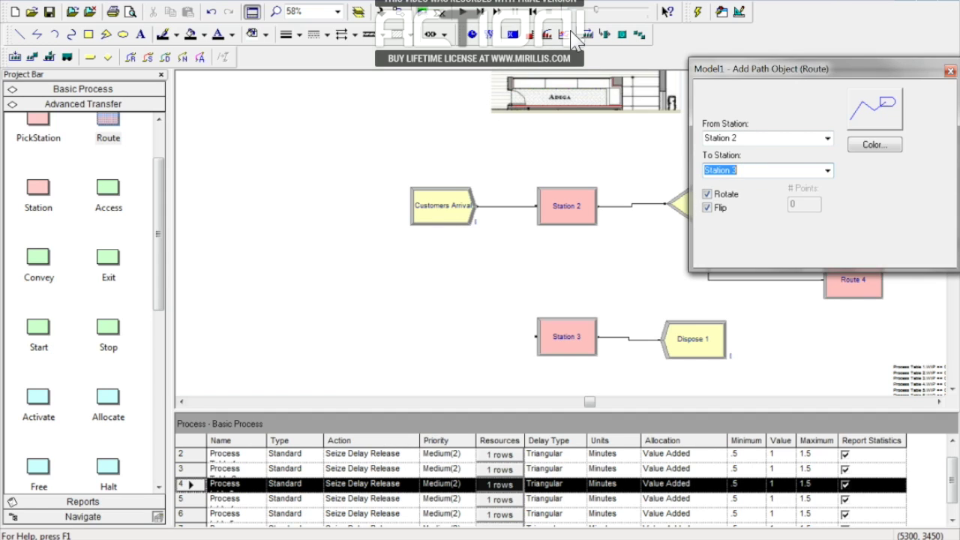
# Draw the Station 2 to Station 3 route path from the floor plan's stair area up, left and down to below the plan.
pyautogui.moveTo(862, 75); pyautogui.dragTo(337, 76)
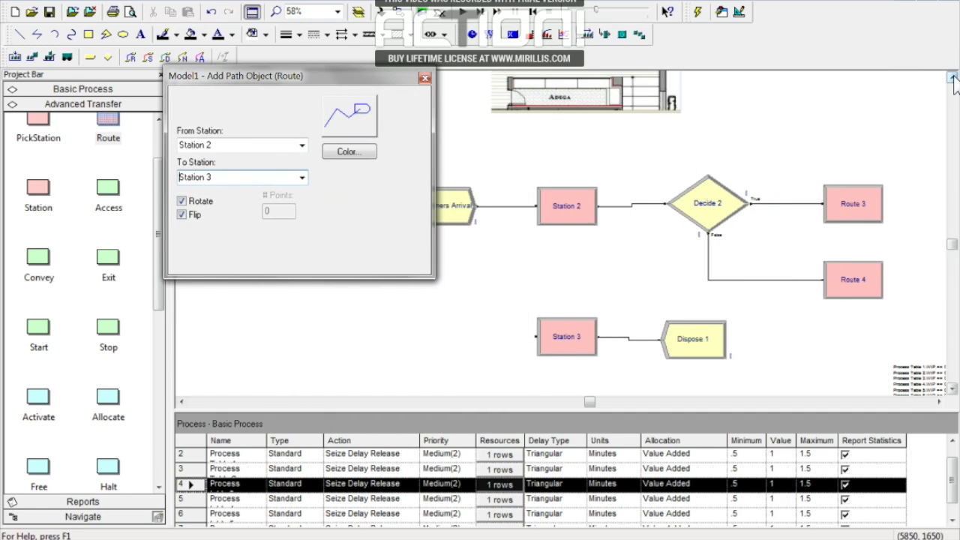
pyautogui.click(952, 78)
pyautogui.click(952, 78)
pyautogui.click(953, 78)
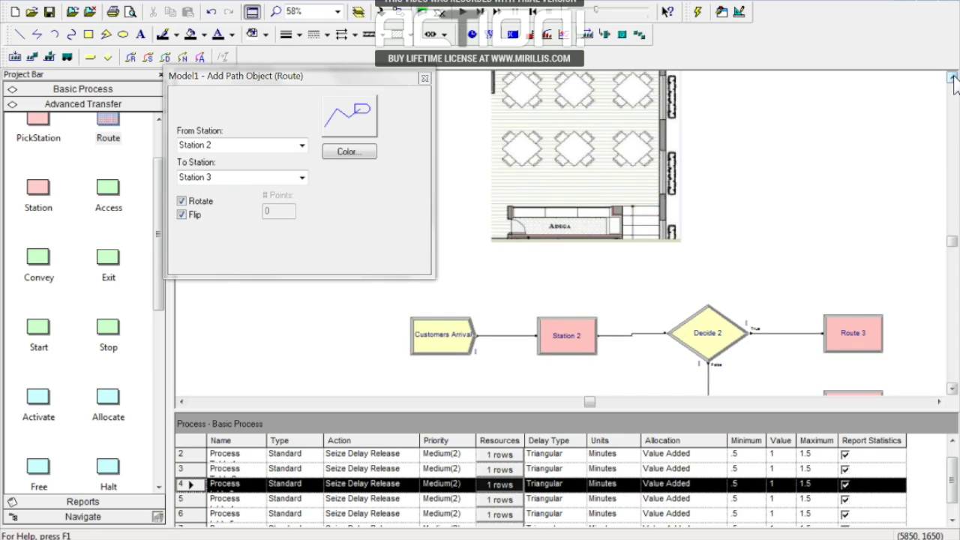
pyautogui.click(953, 78)
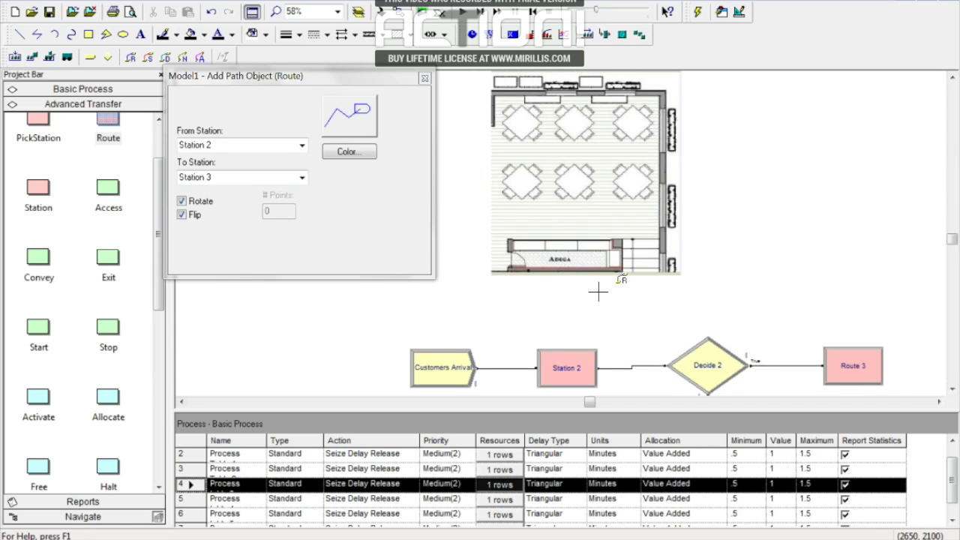
pyautogui.click(657, 268)
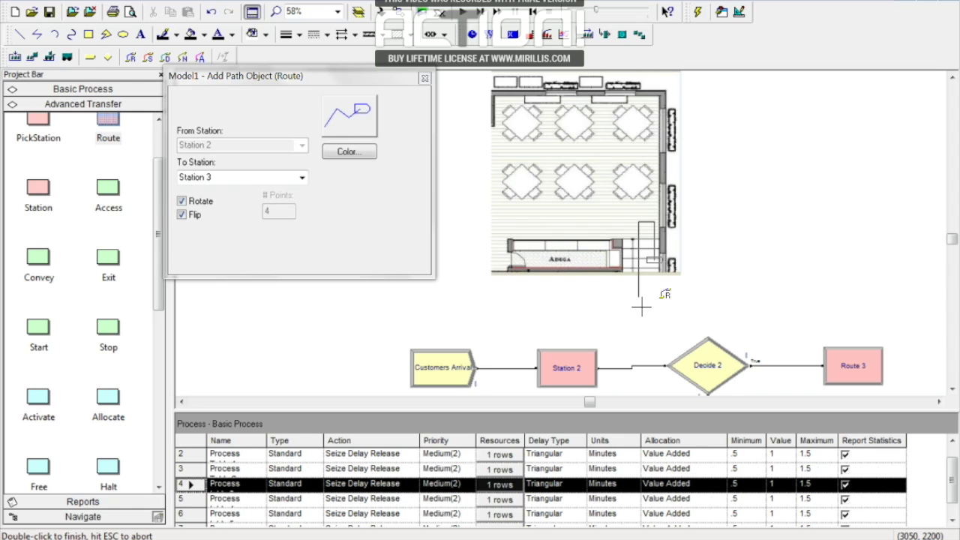
pyautogui.doubleClick(639, 301)
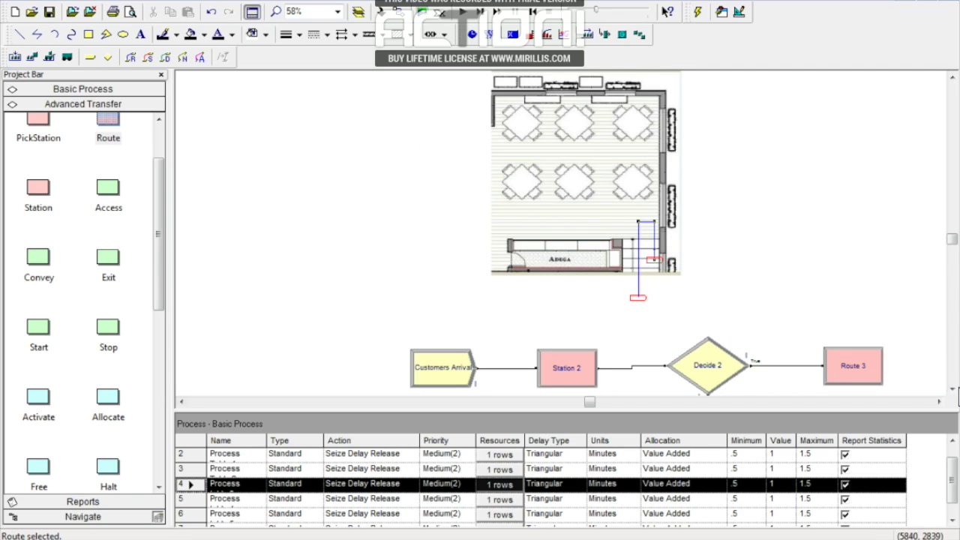
# Examine the flowchart from Customers Arrival through the Station 3 and Station 4 branches.
pyautogui.click(952, 388)
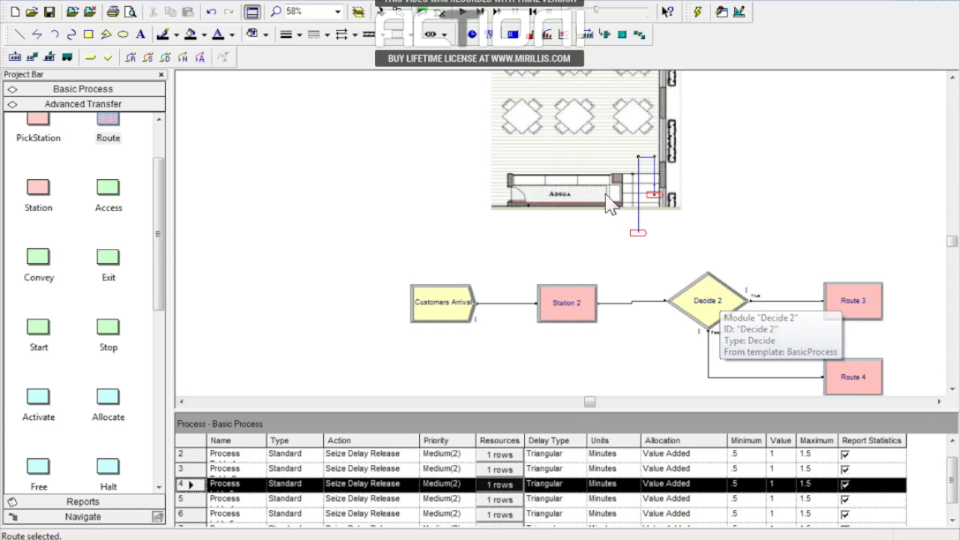
pyautogui.click(952, 390)
pyautogui.click(952, 78)
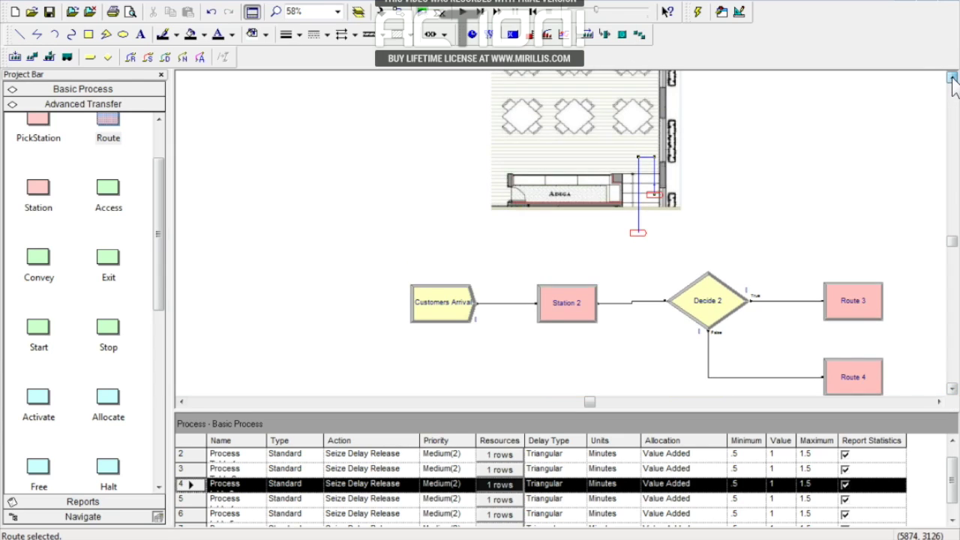
pyautogui.click(953, 78)
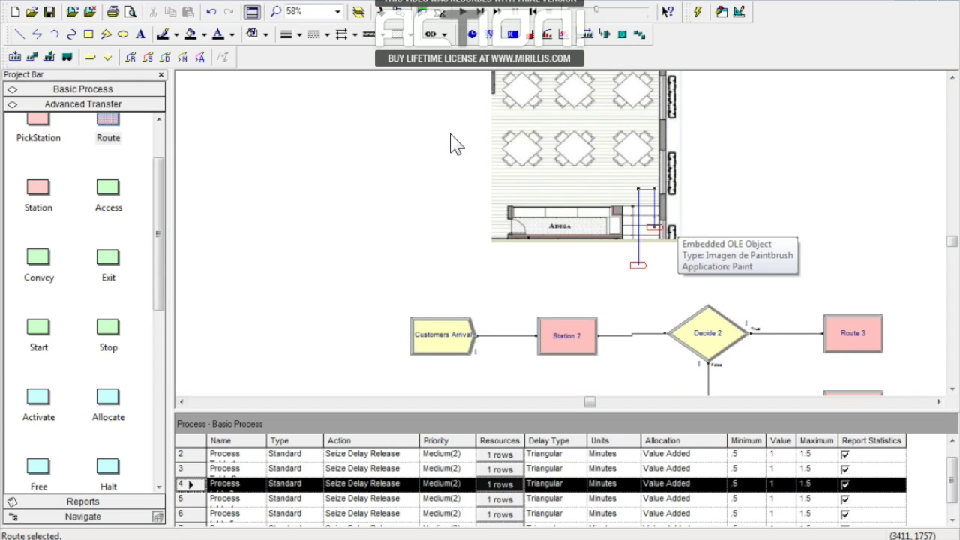
pyautogui.click(953, 390)
pyautogui.click(952, 390)
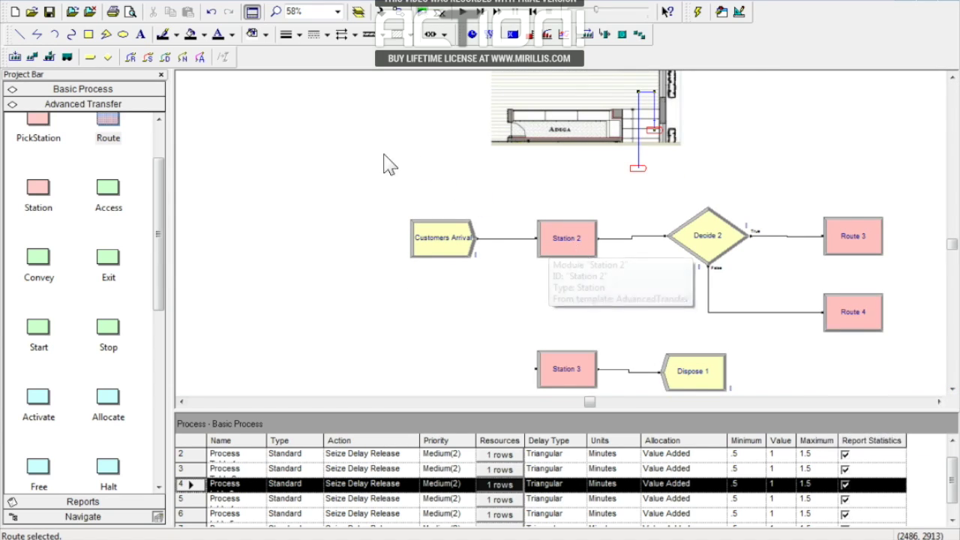
pyautogui.click(952, 392)
pyautogui.click(952, 391)
pyautogui.click(952, 392)
pyautogui.click(953, 391)
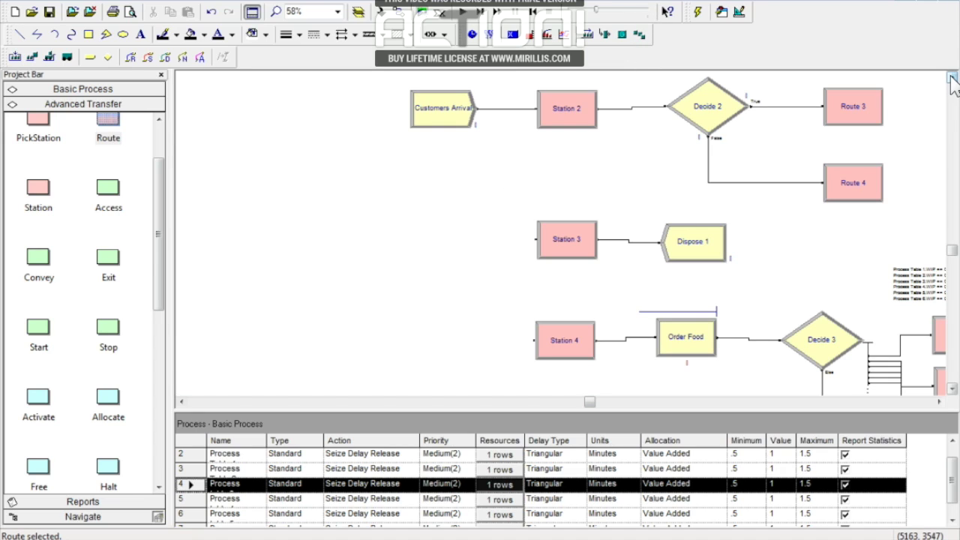
# Add a route path from Station 2 to Station 4, running from the existing start marker up, left and down to the Adega counter.
pyautogui.scroll(5, 950, 77)
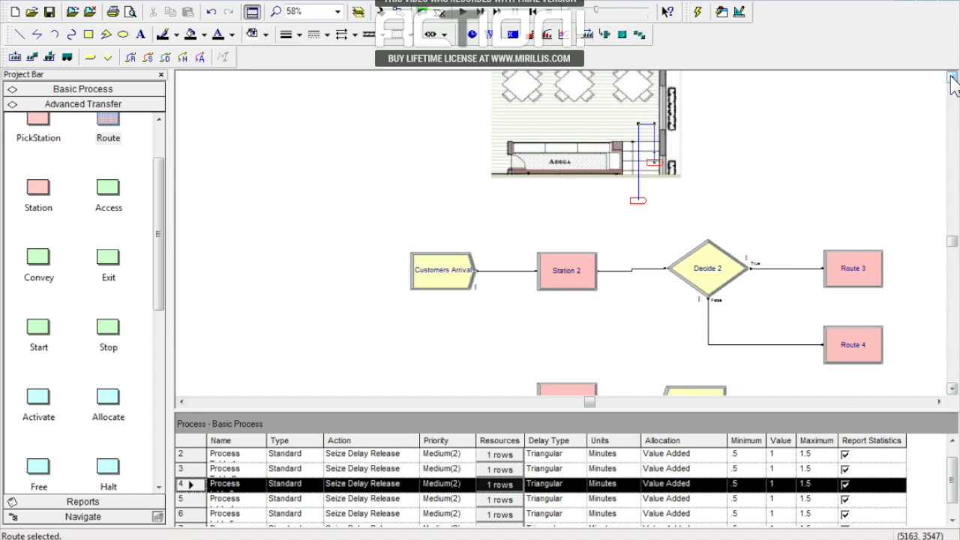
pyautogui.click(131, 57)
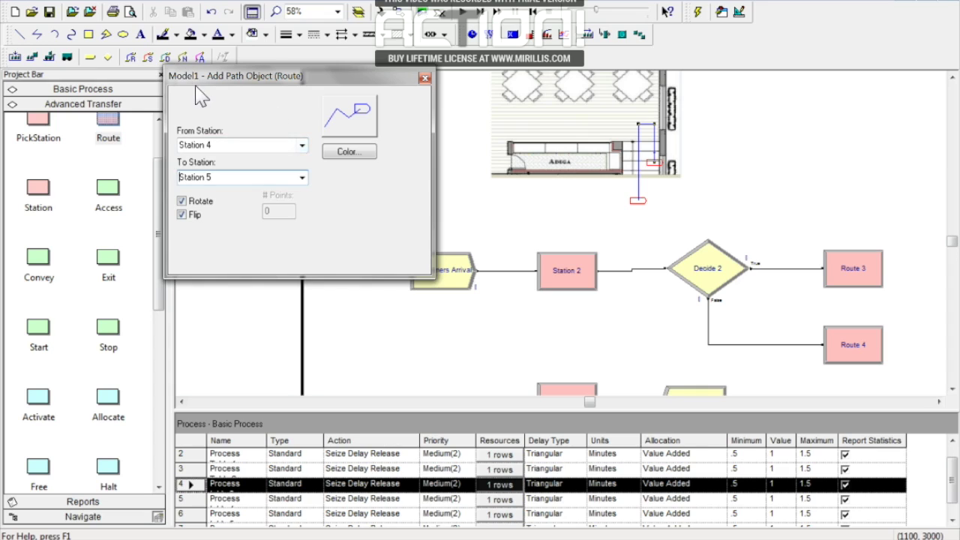
pyautogui.click(301, 146)
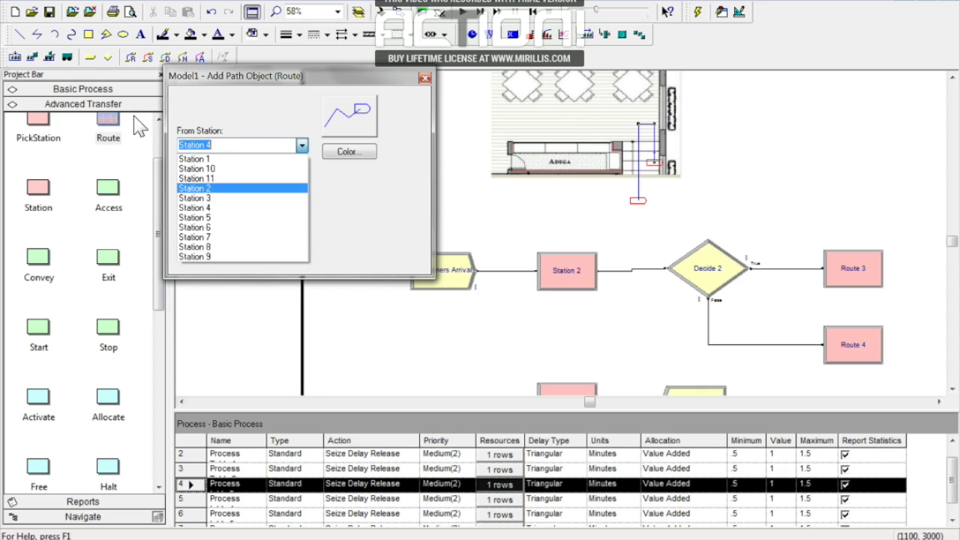
pyautogui.click(202, 187)
pyautogui.click(300, 177)
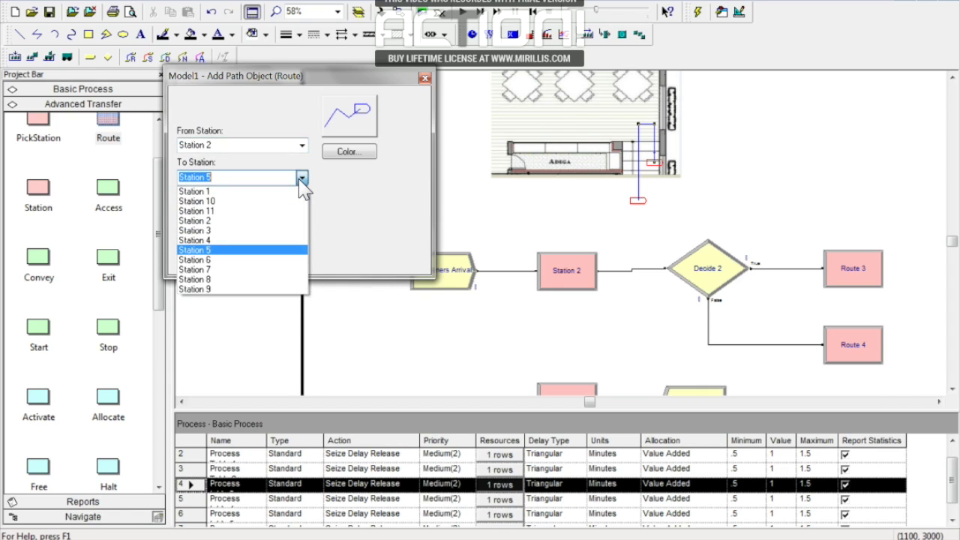
pyautogui.click(202, 241)
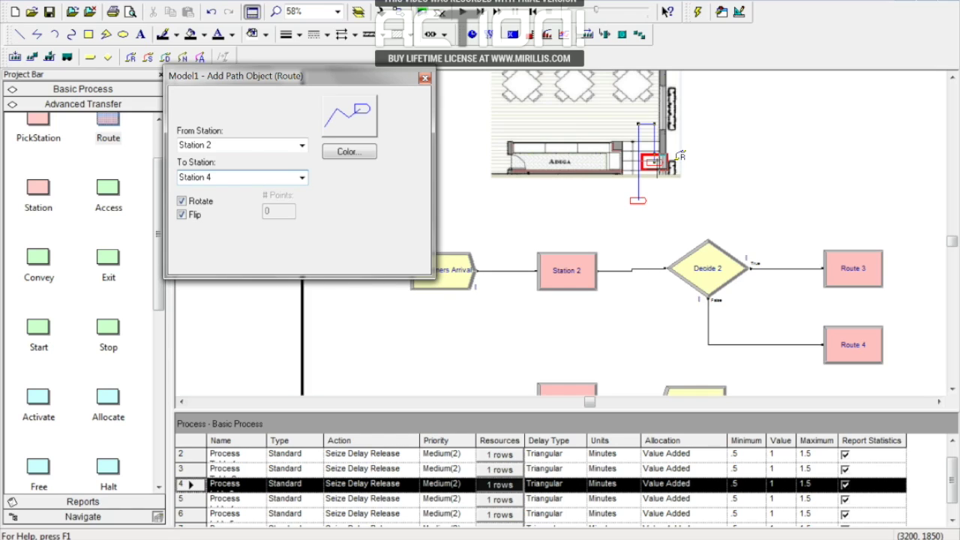
pyautogui.click(652, 162)
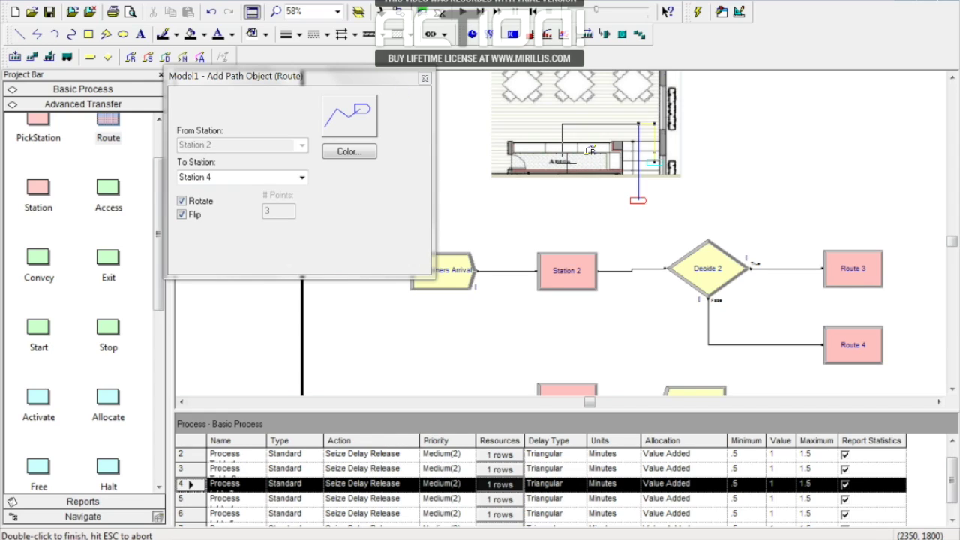
pyautogui.doubleClick(588, 151)
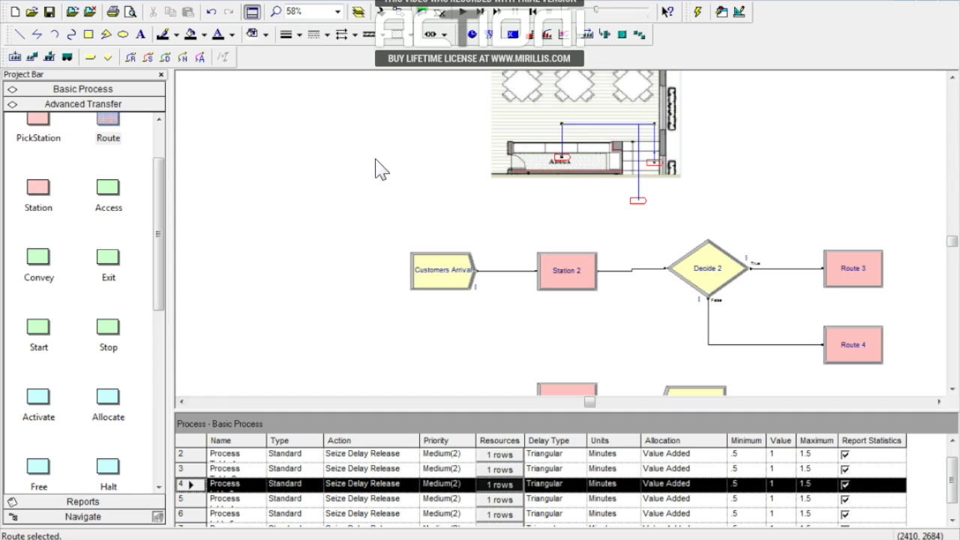
# Start another Route path object with Station 4 as From Station and Station 6 as To Station.
pyautogui.scroll(-5, 435, 205)
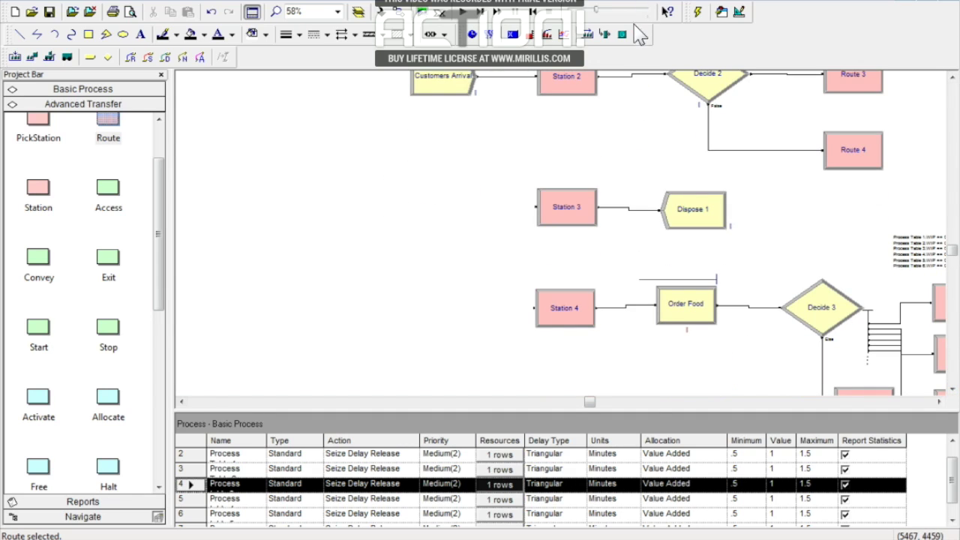
pyautogui.click(952, 78)
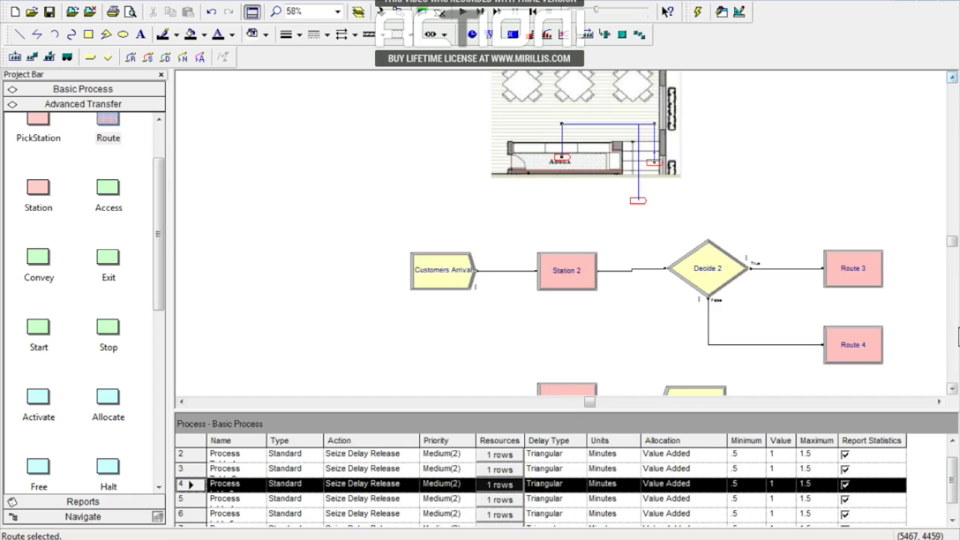
pyautogui.click(951, 388)
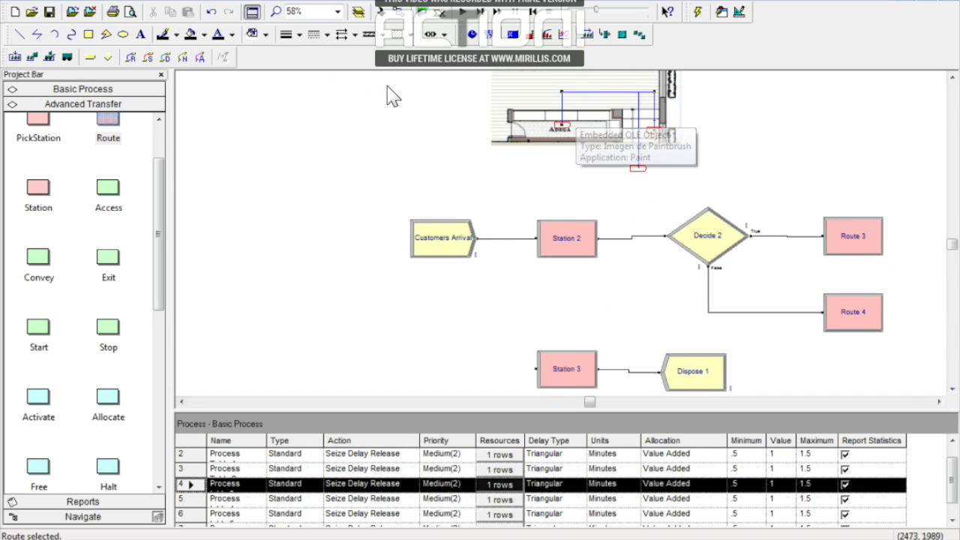
pyautogui.scroll(3, 420, 112)
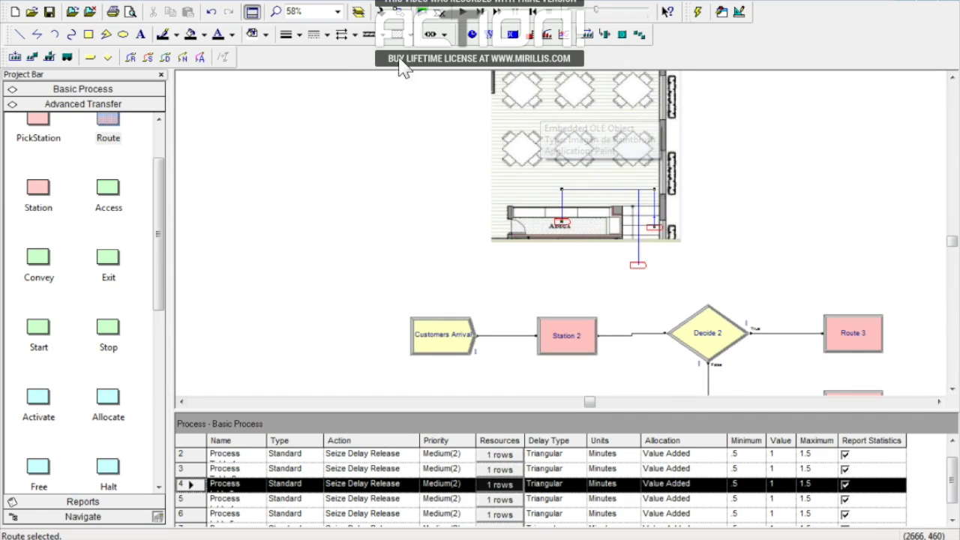
pyautogui.click(951, 77)
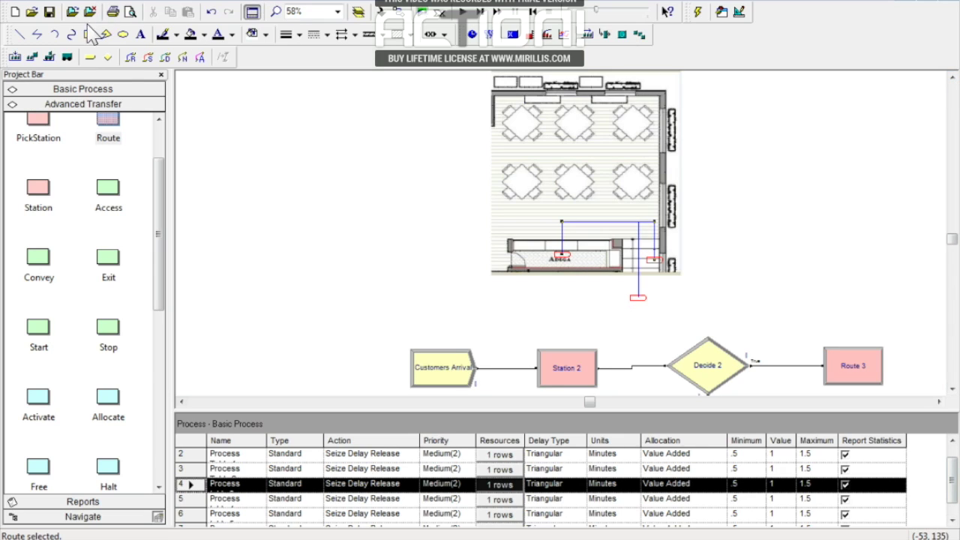
pyautogui.click(88, 36)
pyautogui.click(301, 145)
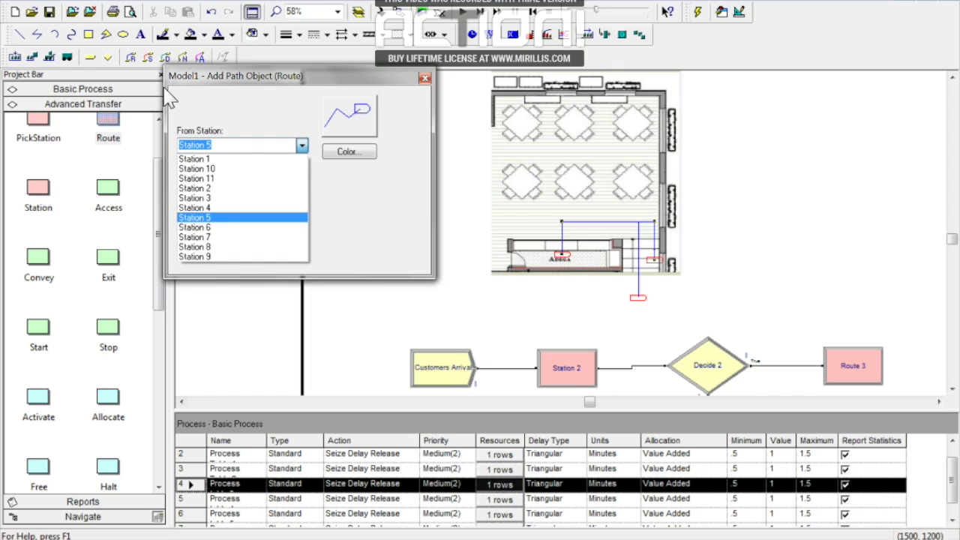
pyautogui.click(204, 207)
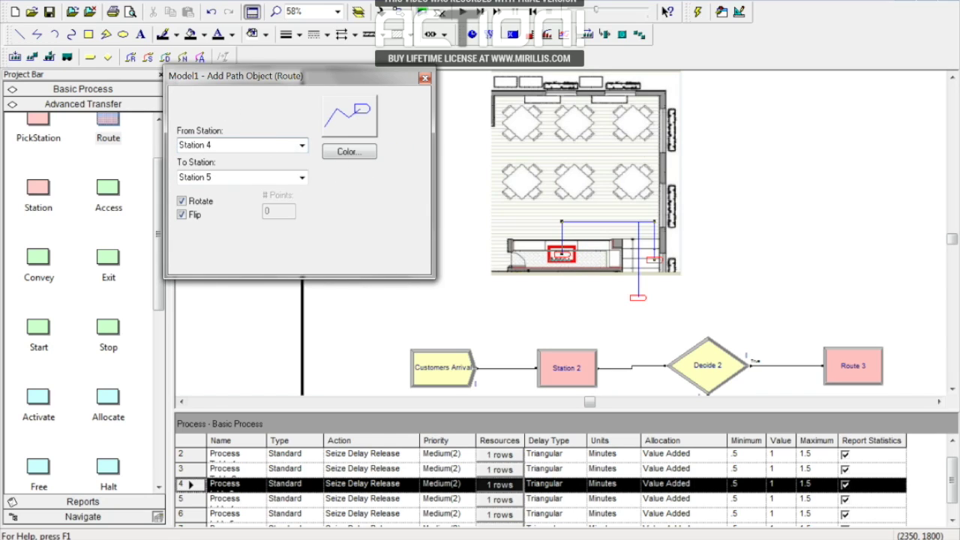
pyautogui.click(302, 179)
pyautogui.click(212, 109)
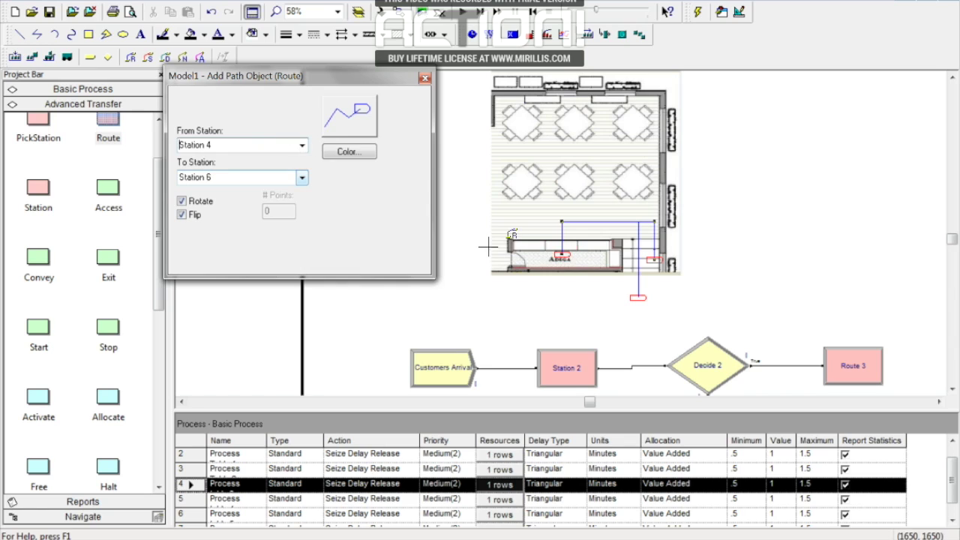
# Examine which stations follow the table-choice decision and which table process each one feeds.
pyautogui.click(951, 388)
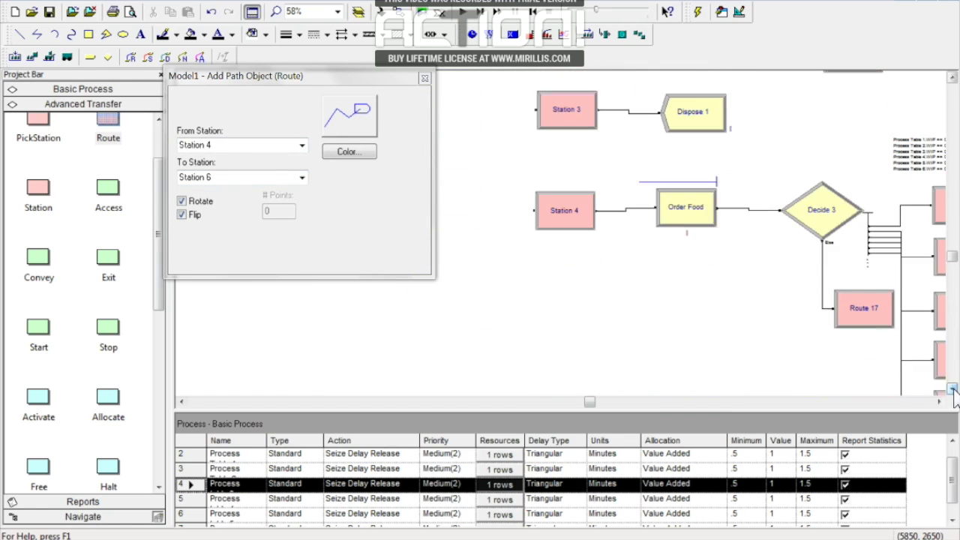
pyautogui.moveTo(590, 402); pyautogui.dragTo(610, 402)
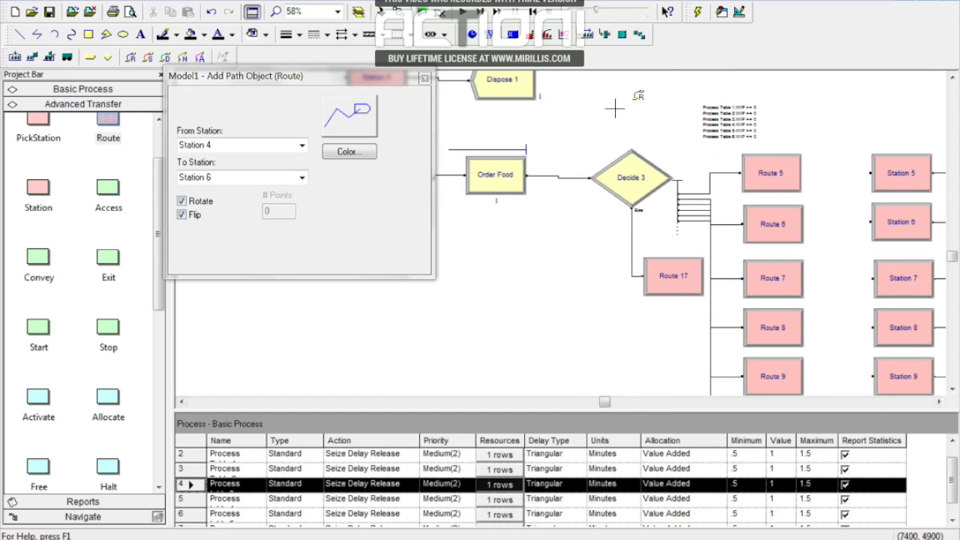
pyautogui.click(939, 402)
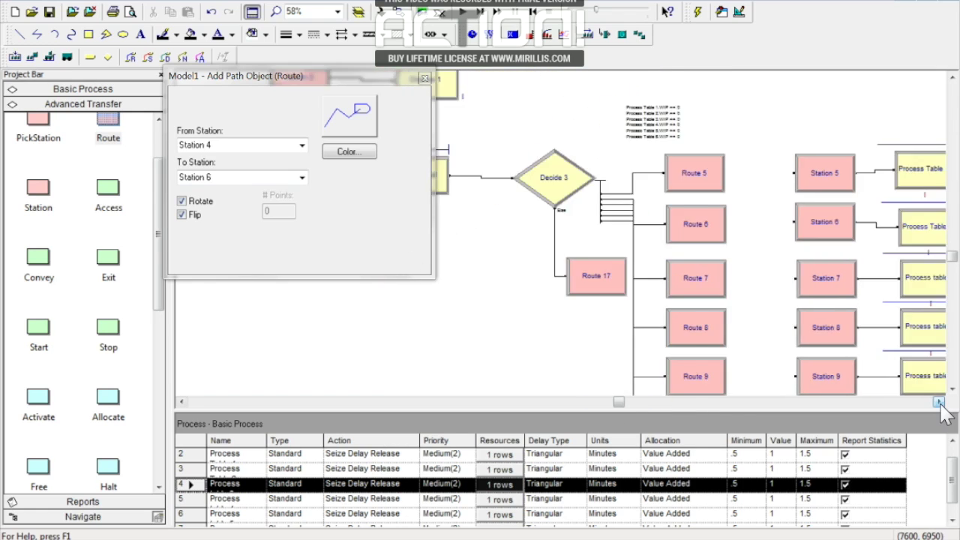
pyautogui.click(940, 404)
pyautogui.click(940, 404)
pyautogui.click(940, 404)
pyautogui.click(953, 390)
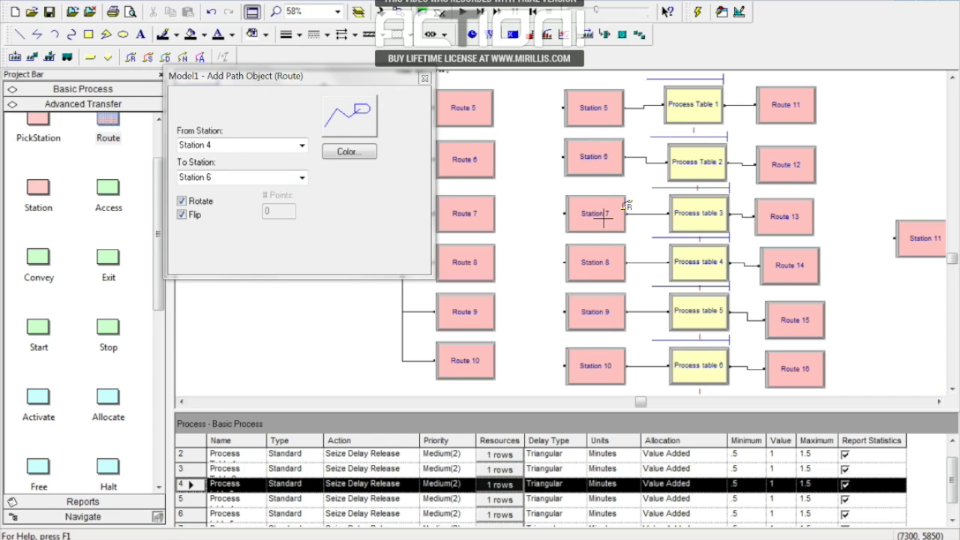
# Change the To Station to Station 5 and draw the route path from the Adega counter to the lower-left table.
pyautogui.moveTo(951, 263); pyautogui.dragTo(949, 237)
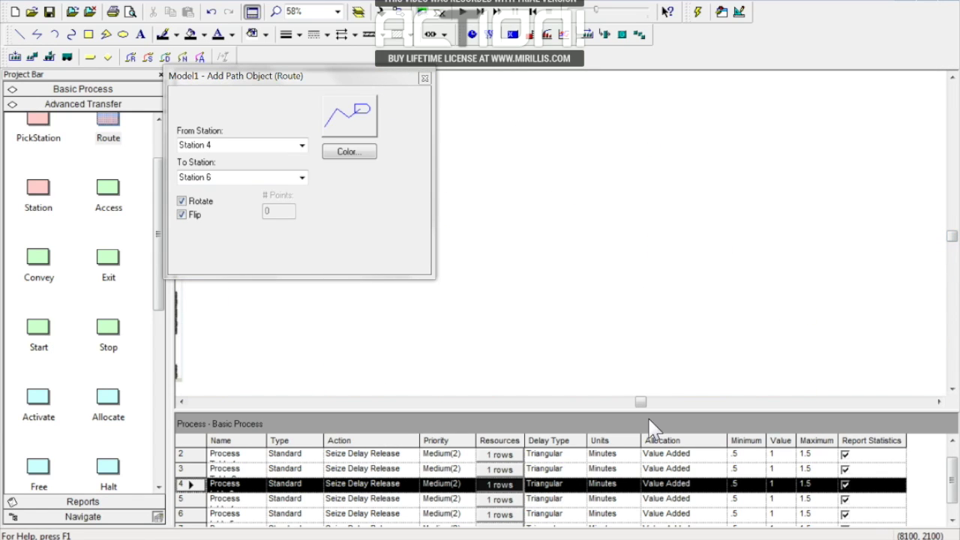
pyautogui.moveTo(642, 403); pyautogui.dragTo(590, 402)
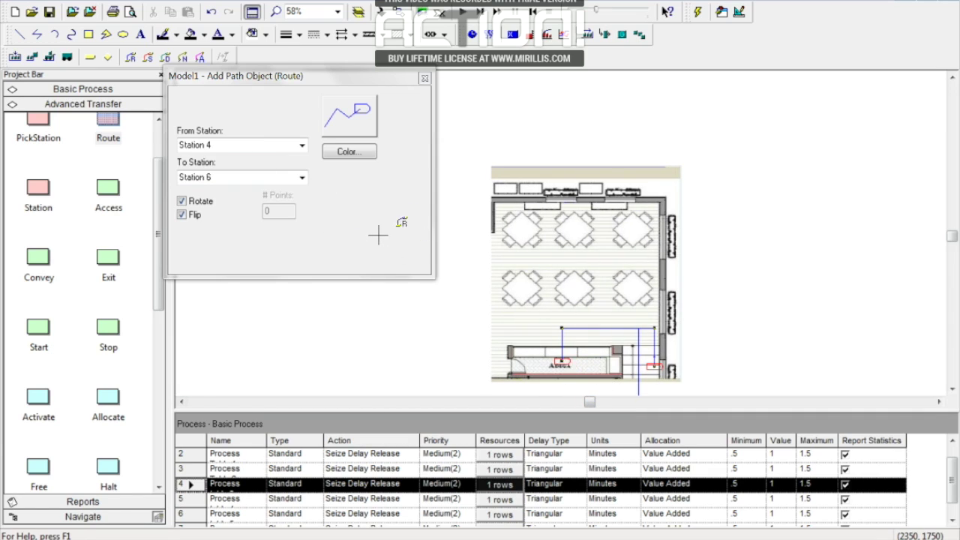
pyautogui.click(561, 361)
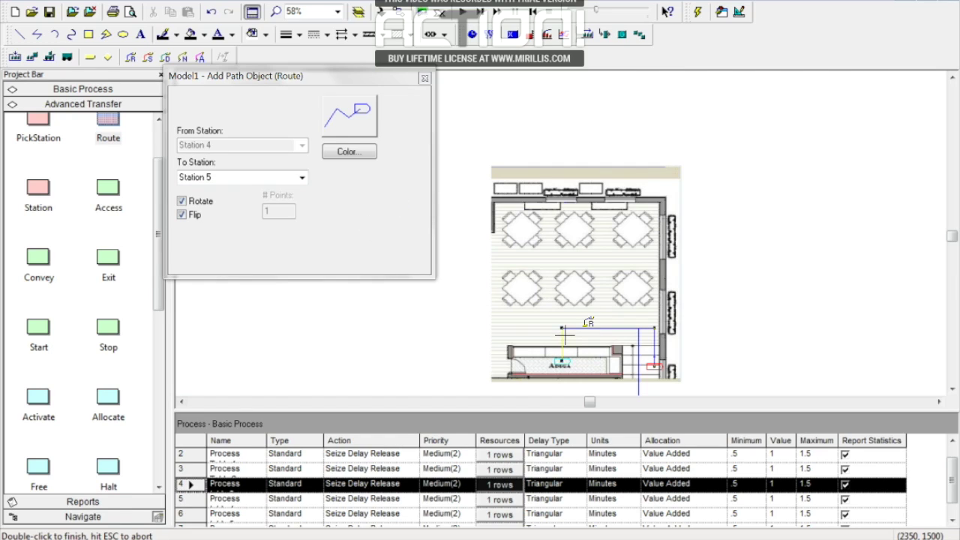
pyautogui.doubleClick(525, 296)
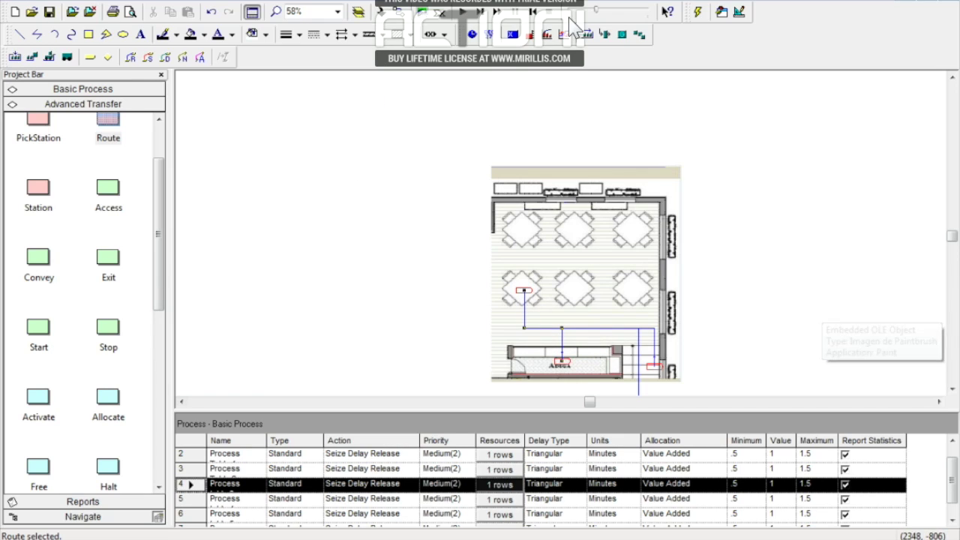
# Add a route path from Station 4 to Station 6, running from the Adega counter up to the upper-left table.
pyautogui.click(135, 56)
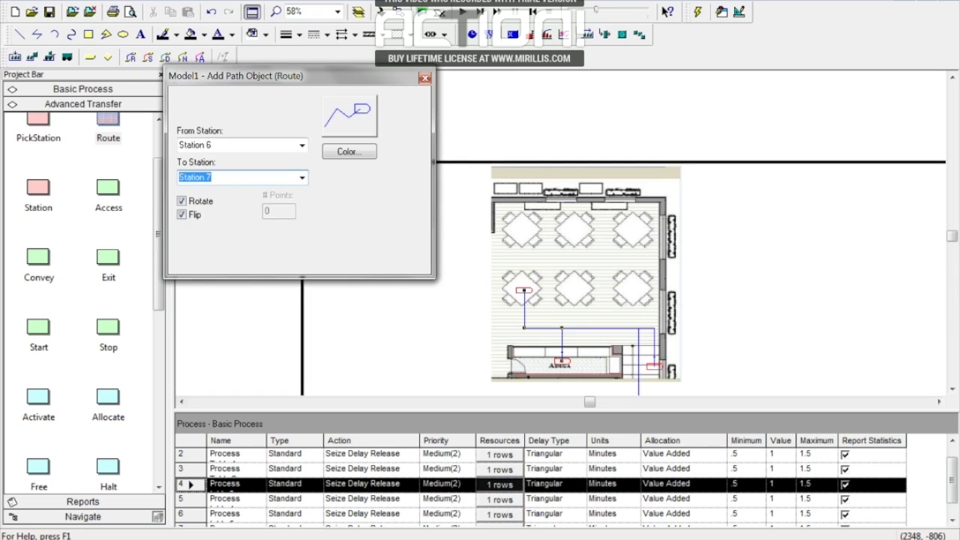
pyautogui.click(302, 145)
pyautogui.click(197, 207)
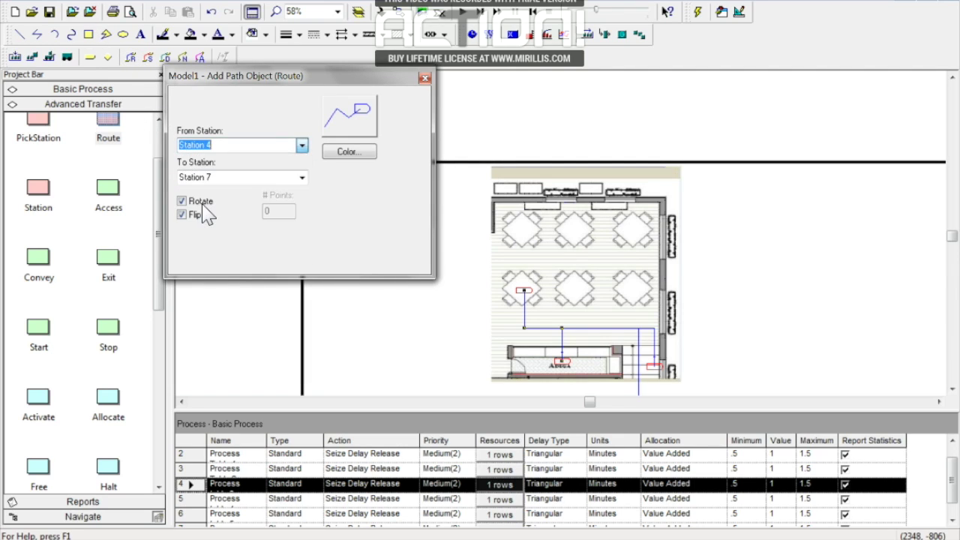
pyautogui.click(301, 177)
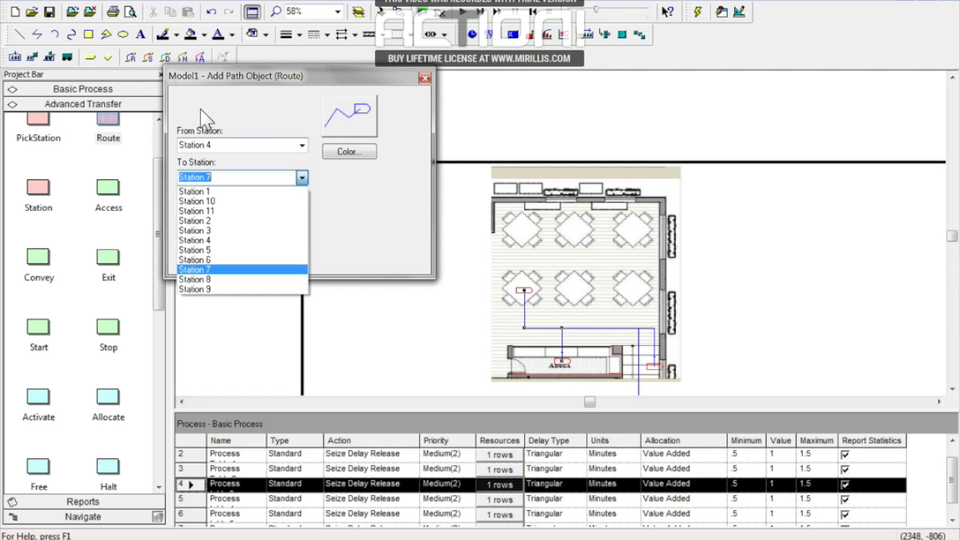
pyautogui.click(204, 259)
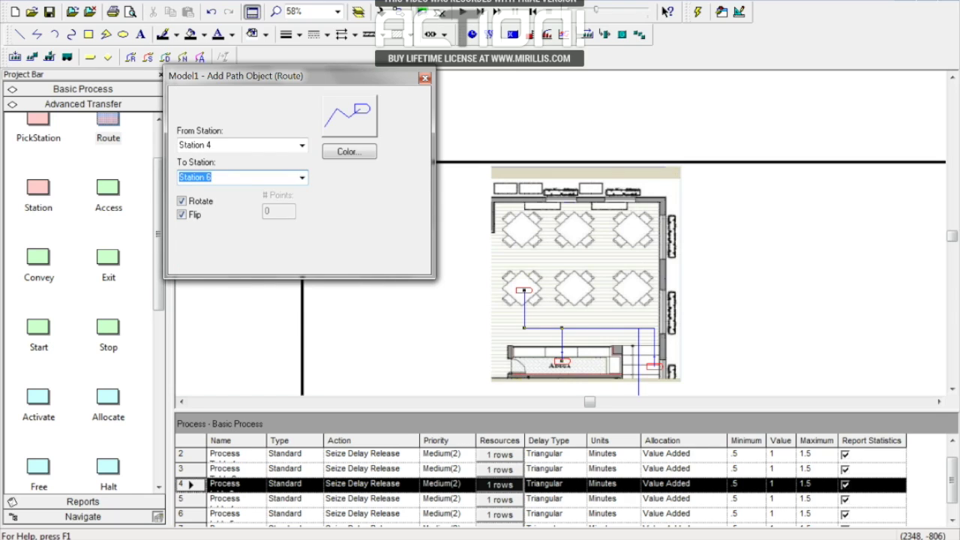
pyautogui.click(563, 364)
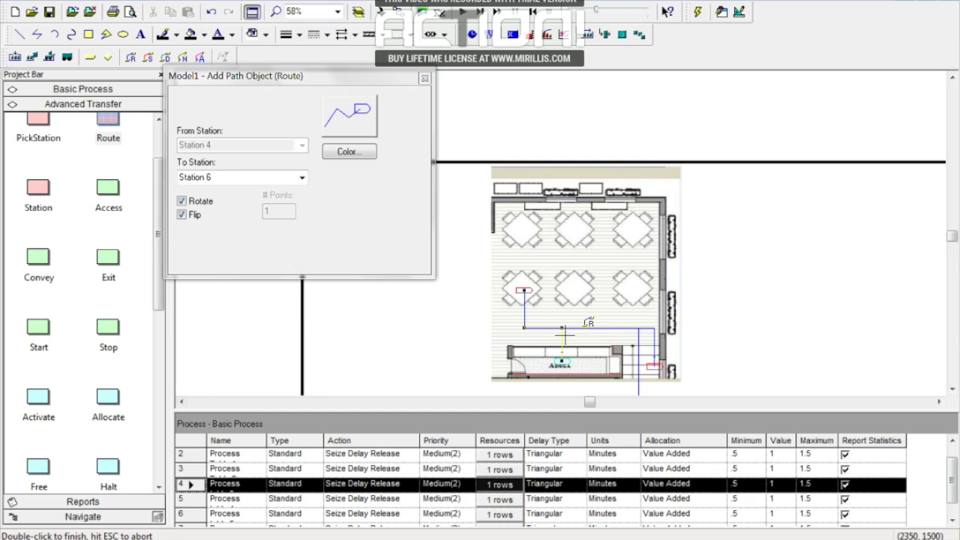
pyautogui.click(562, 328)
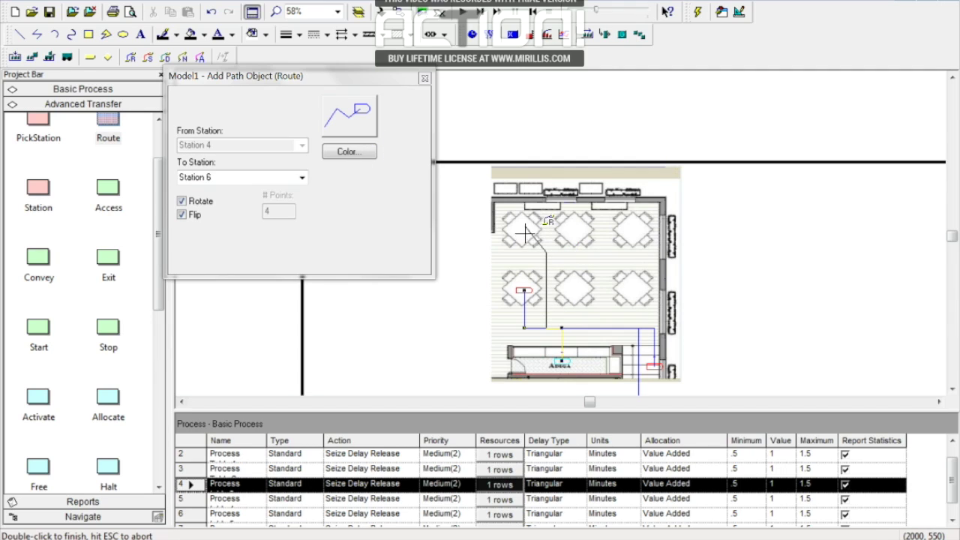
pyautogui.click(524, 232)
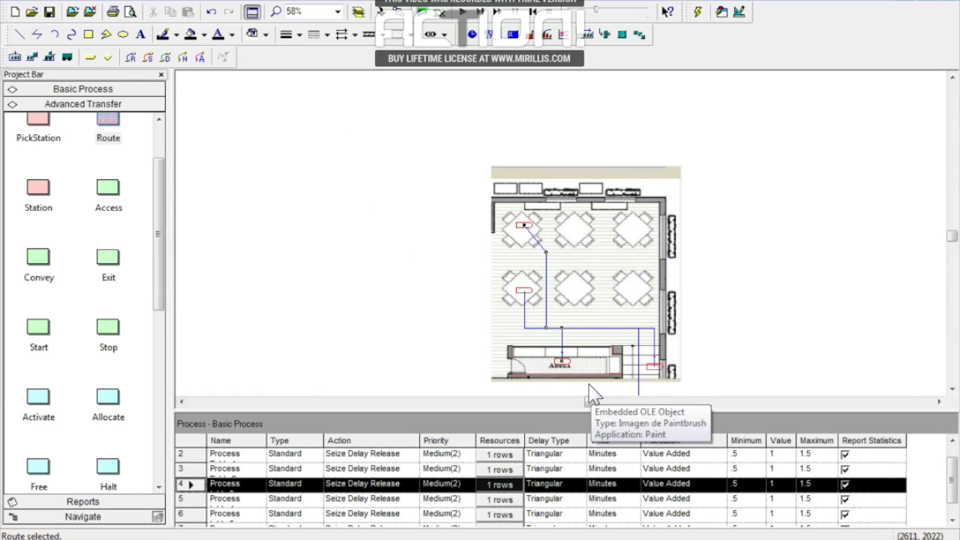
# Add a route path from Station 4 to Station 7, running from the Adega counter up to the lower-middle table.
pyautogui.click(132, 60)
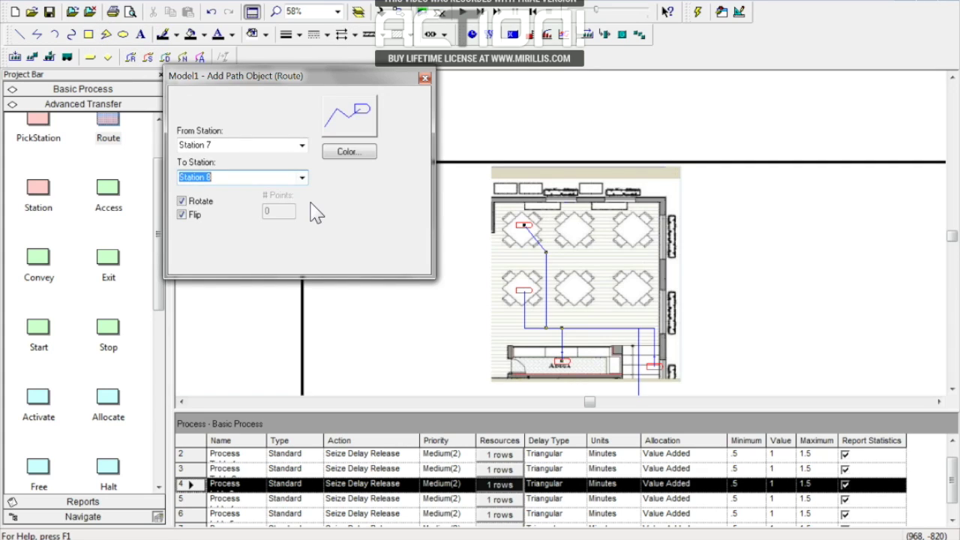
pyautogui.click(301, 146)
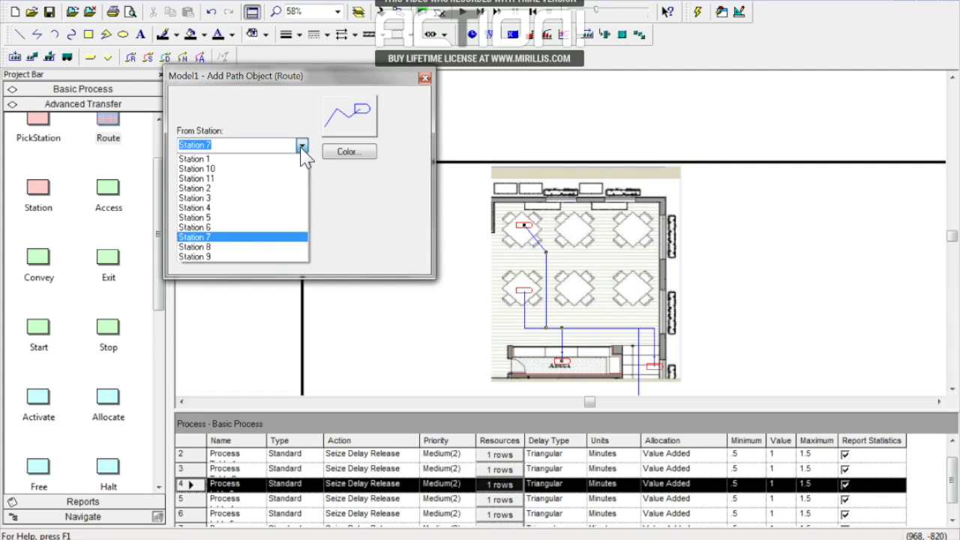
pyautogui.click(195, 207)
pyautogui.click(301, 177)
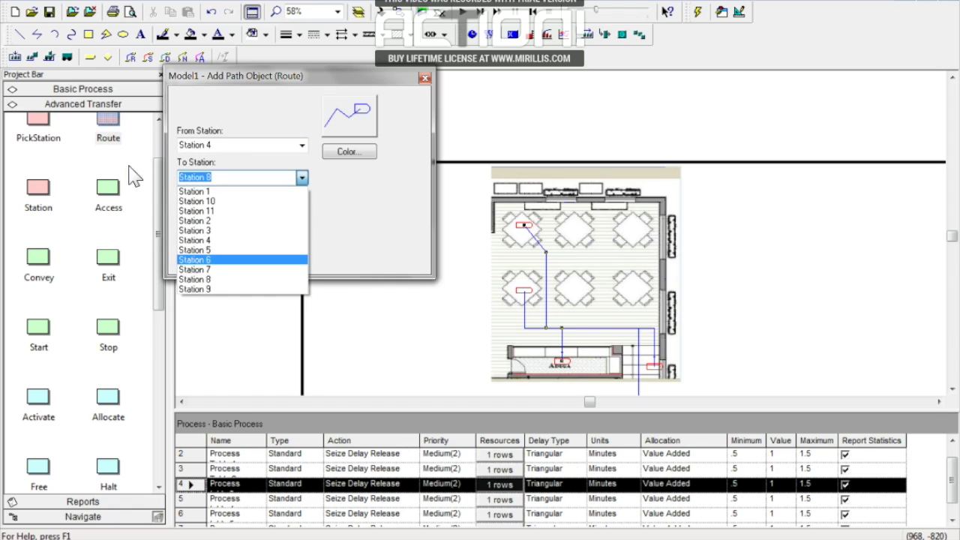
pyautogui.click(197, 278)
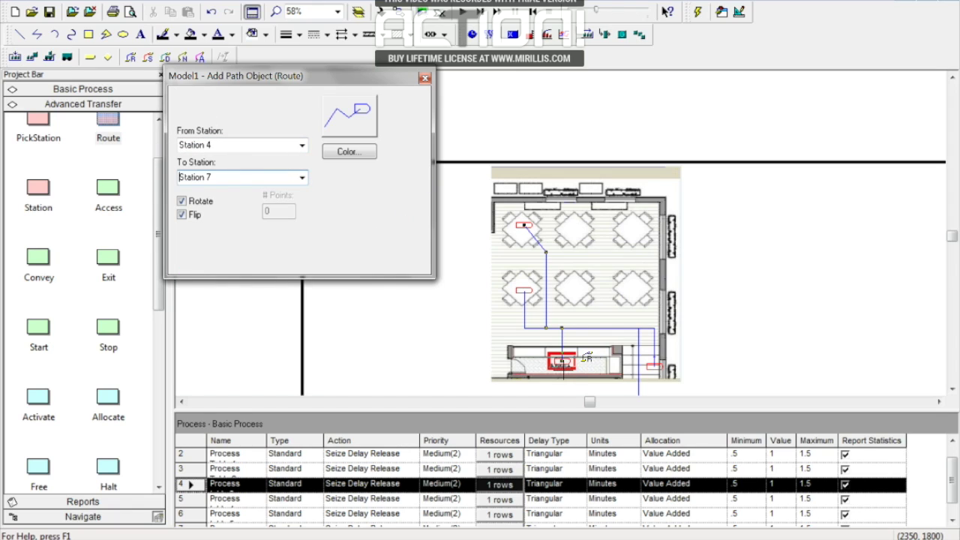
pyautogui.click(561, 360)
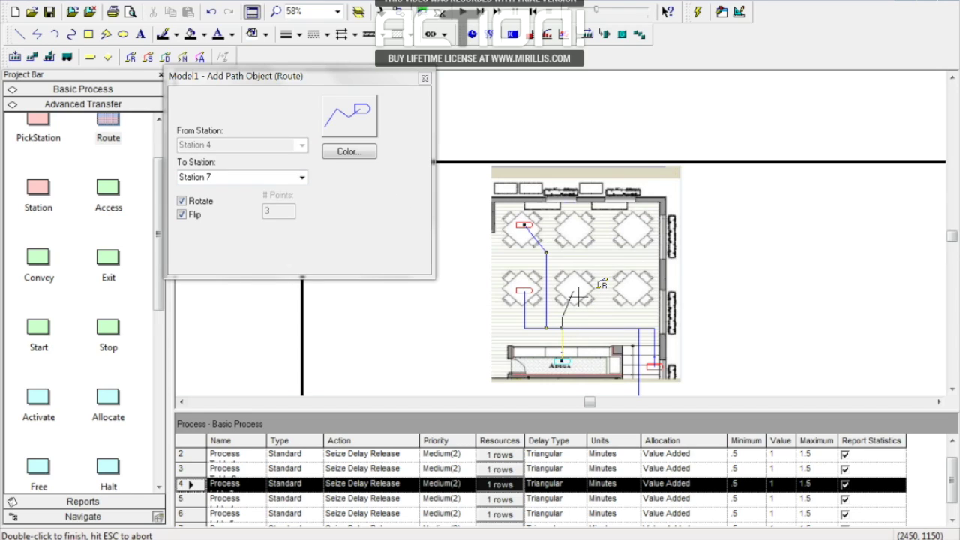
pyautogui.doubleClick(575, 294)
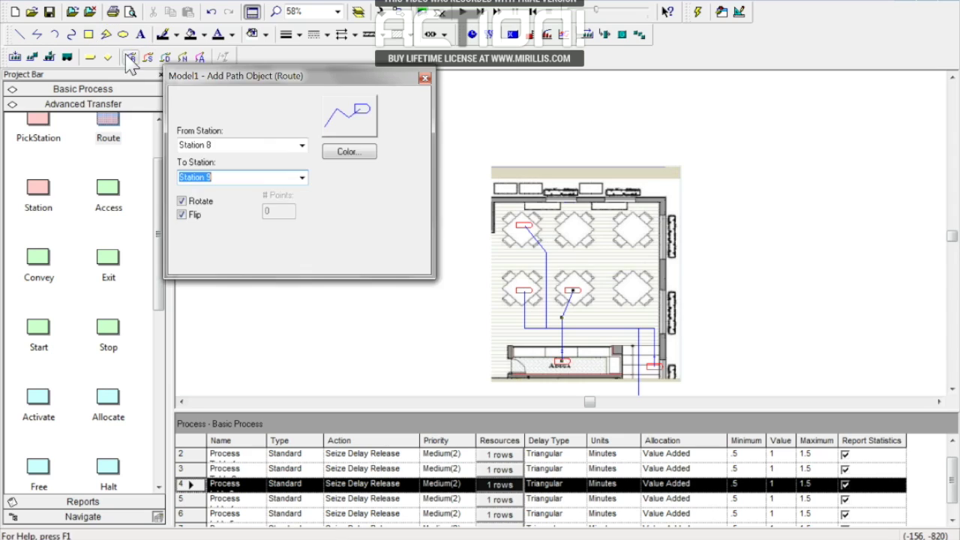
# Start another Route path object with Station 4 as From Station and Station 8 as To Station.
pyautogui.click(302, 146)
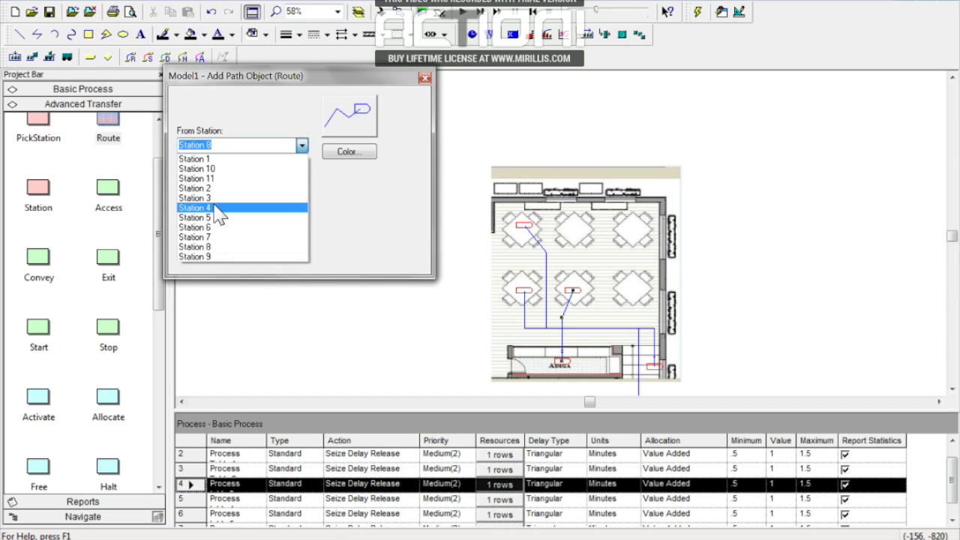
pyautogui.click(214, 208)
pyautogui.click(302, 178)
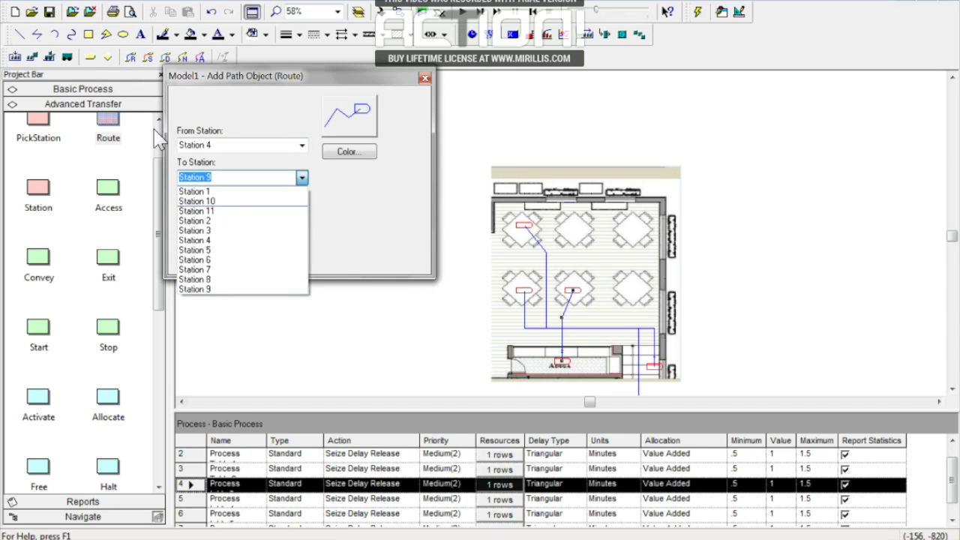
pyautogui.click(209, 280)
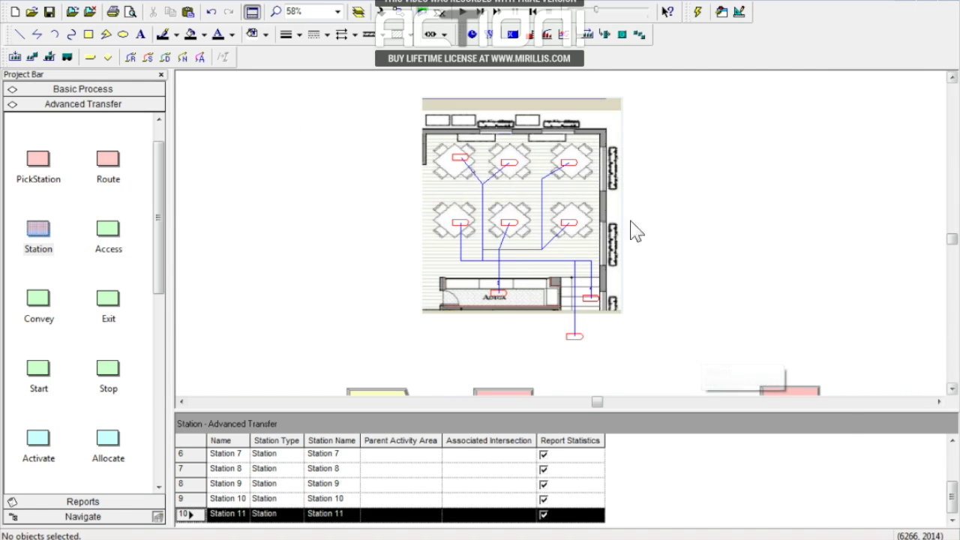
# Examine the model flow from Station 4 through the table processes and their routes to Station 11.
pyautogui.moveTo(953, 244)
pyautogui.mouseDown()
pyautogui.moveTo(953, 279)
pyautogui.moveTo(954, 267)
pyautogui.mouseUp()
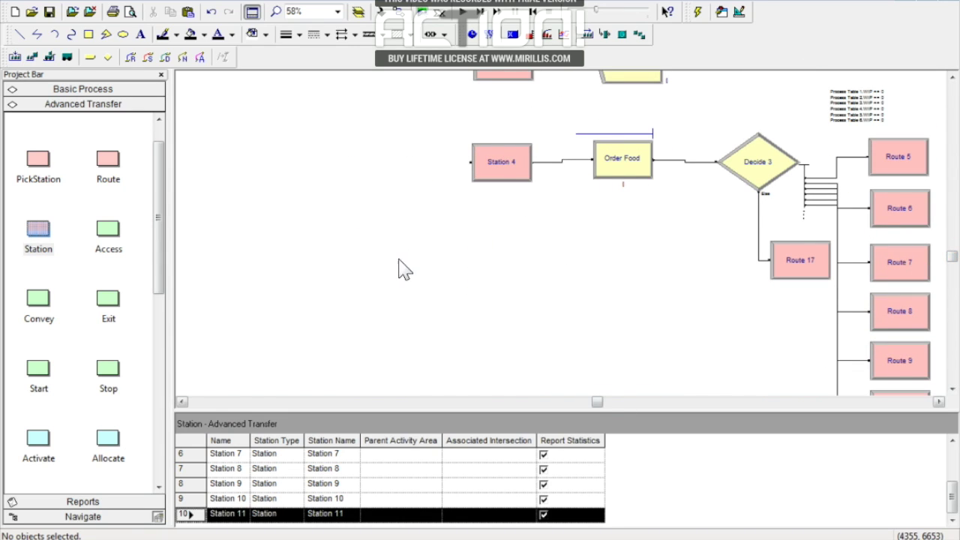
pyautogui.moveTo(600, 402); pyautogui.dragTo(664, 402)
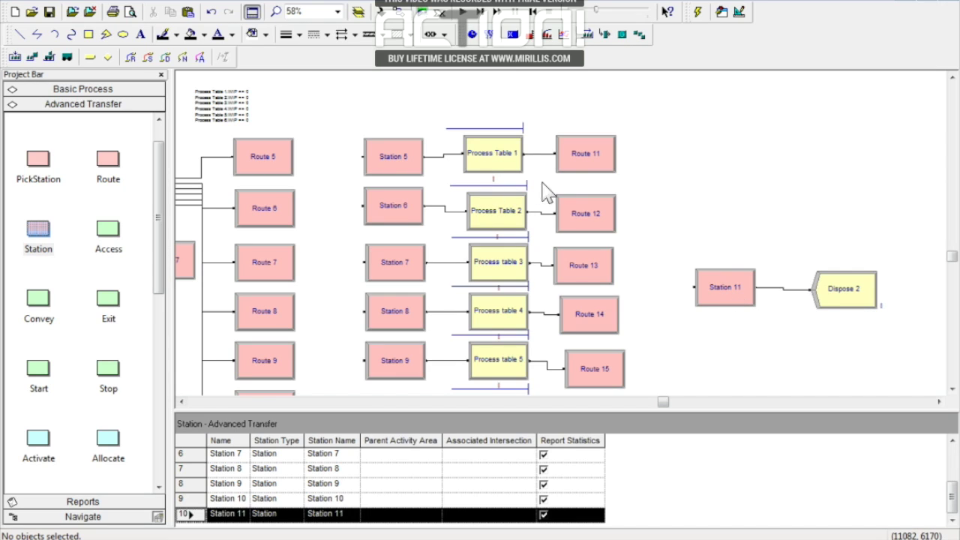
pyautogui.moveTo(951, 263); pyautogui.dragTo(954, 246)
pyautogui.moveTo(663, 403); pyautogui.dragTo(604, 402)
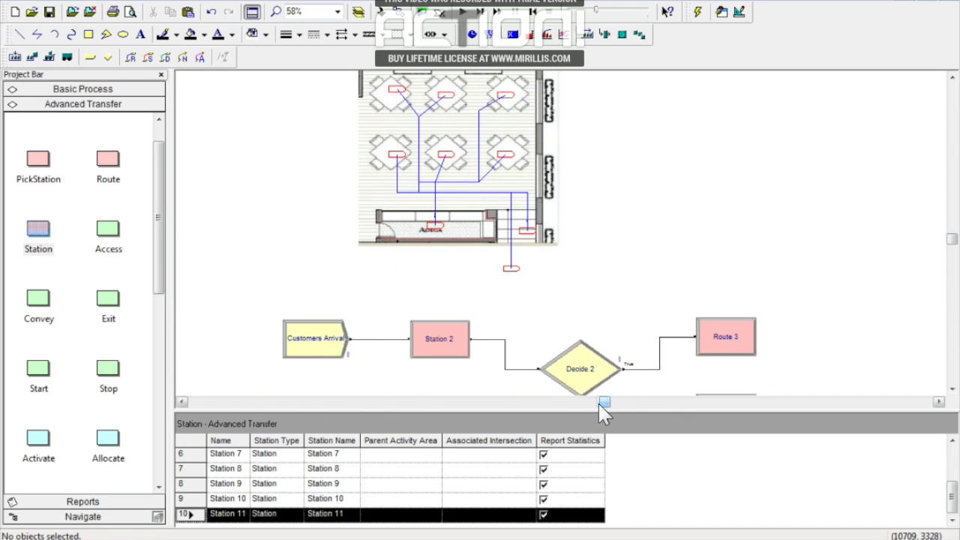
pyautogui.moveTo(954, 249); pyautogui.dragTo(953, 243)
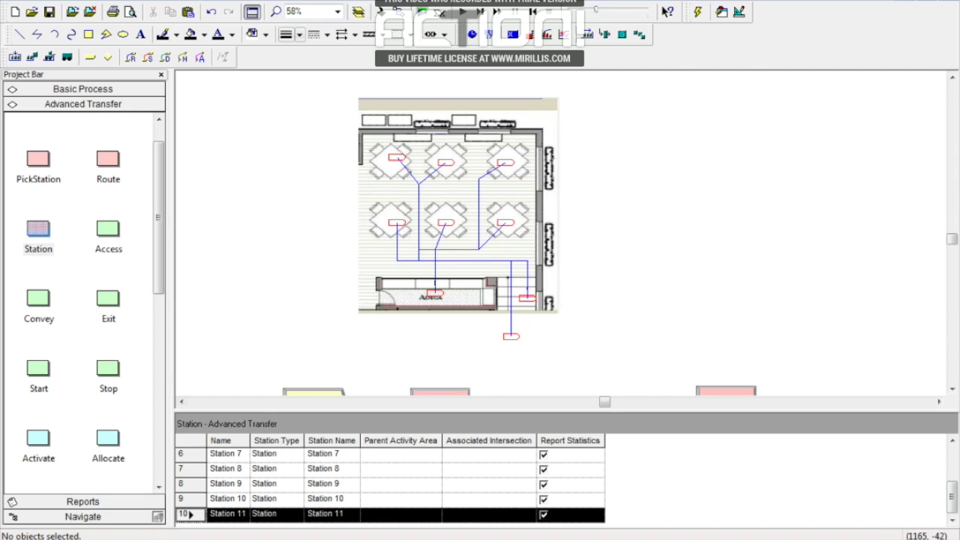
# Add a route path from Station 5 to Station 11, running from the lower-left table down, right and down to just below the floor plan.
pyautogui.click(131, 57)
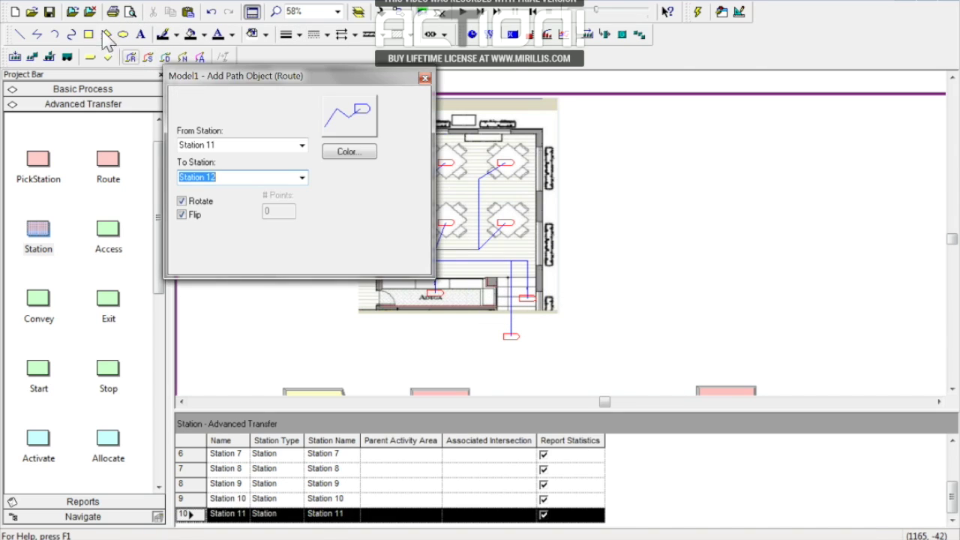
pyautogui.click(303, 145)
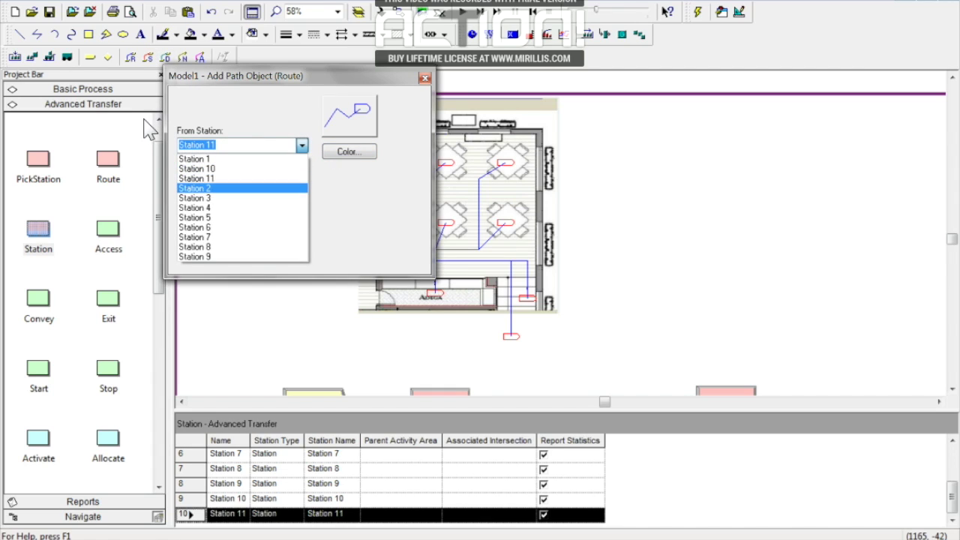
pyautogui.click(213, 218)
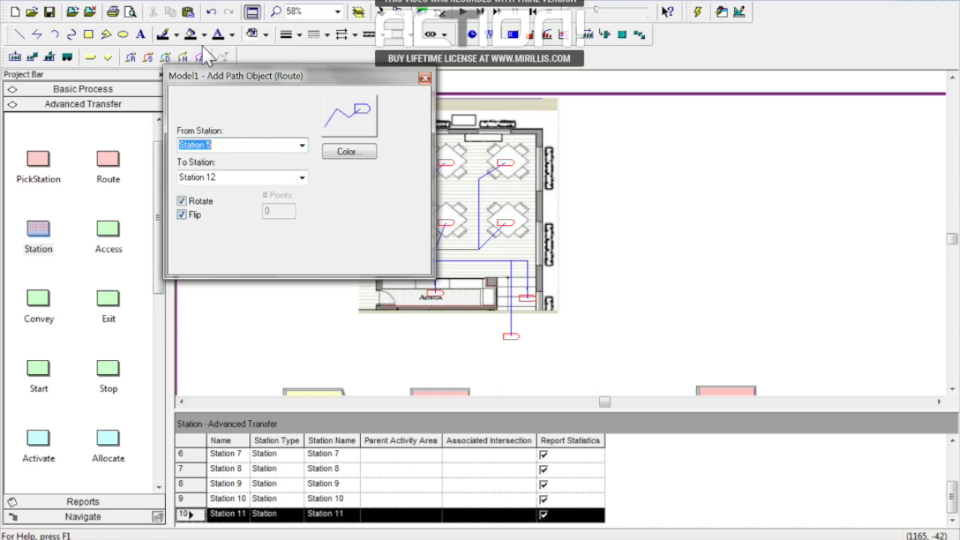
pyautogui.moveTo(336, 77); pyautogui.dragTo(223, 70)
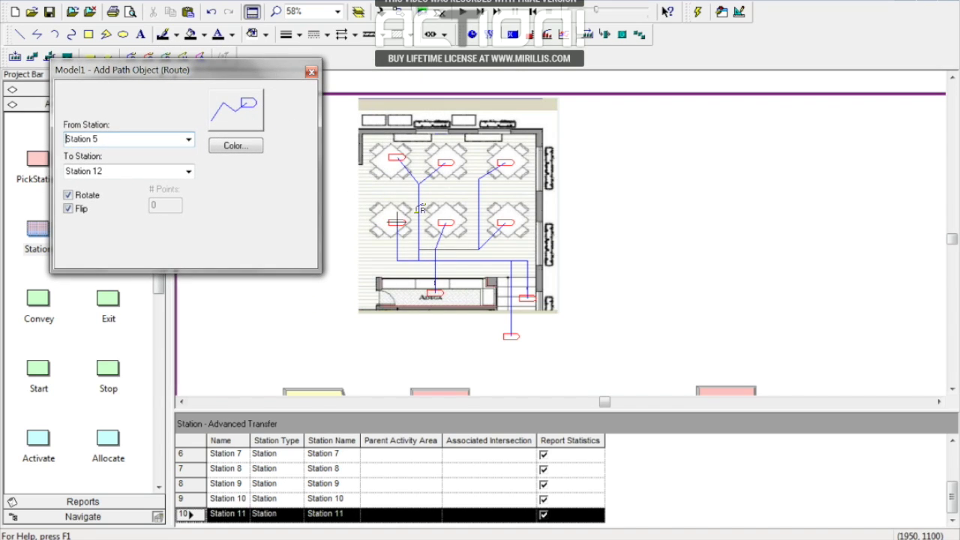
pyautogui.press('Tab')
pyautogui.hotkey('alt', 'Down')
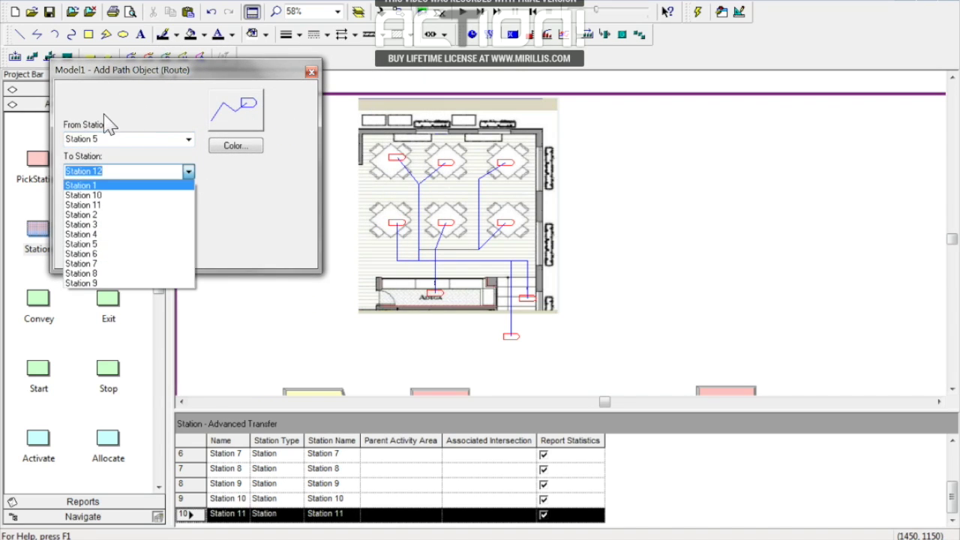
pyautogui.click(106, 206)
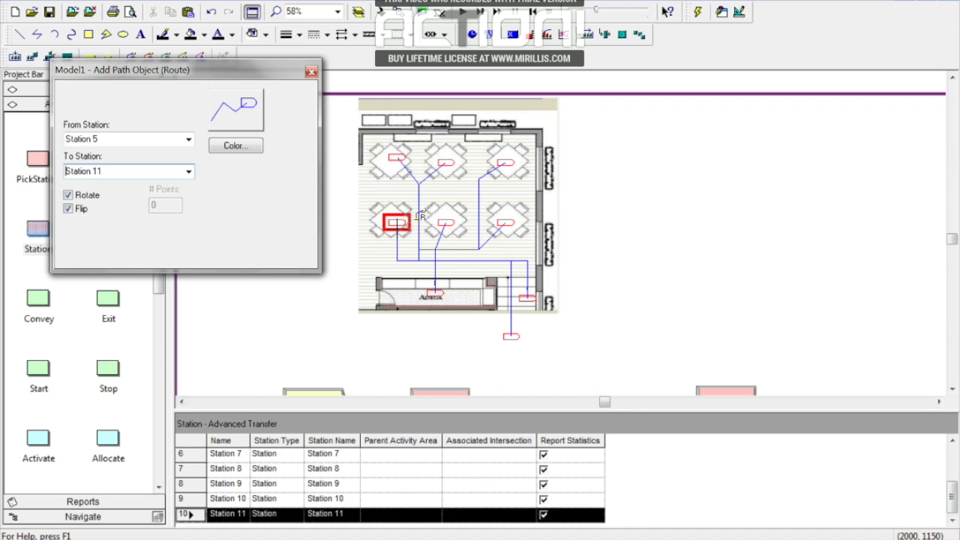
pyautogui.click(397, 224)
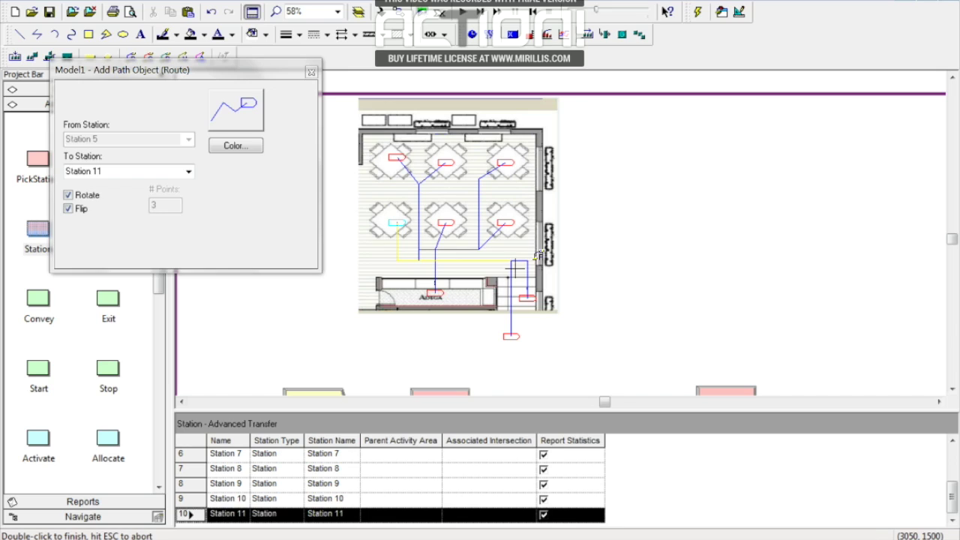
pyautogui.doubleClick(513, 324)
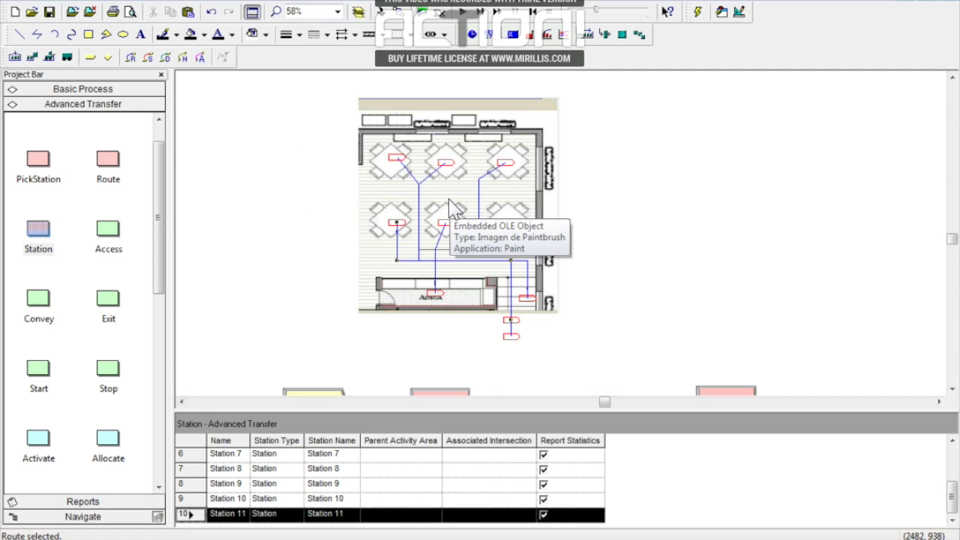
# Add a route path from Station 6 to Station 11, running from the upper-left table along the aisle to the exit marker below the floor plan.
pyautogui.click(132, 57)
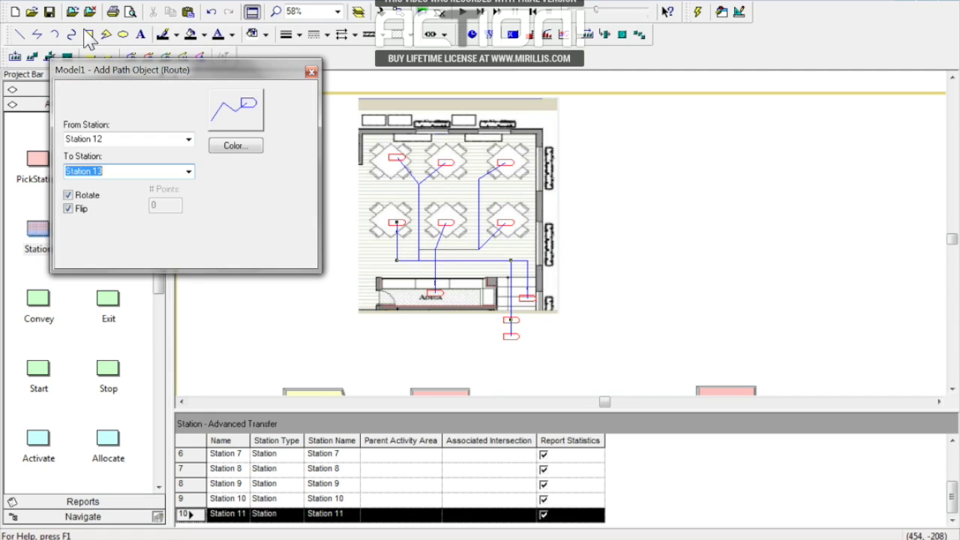
pyautogui.click(187, 141)
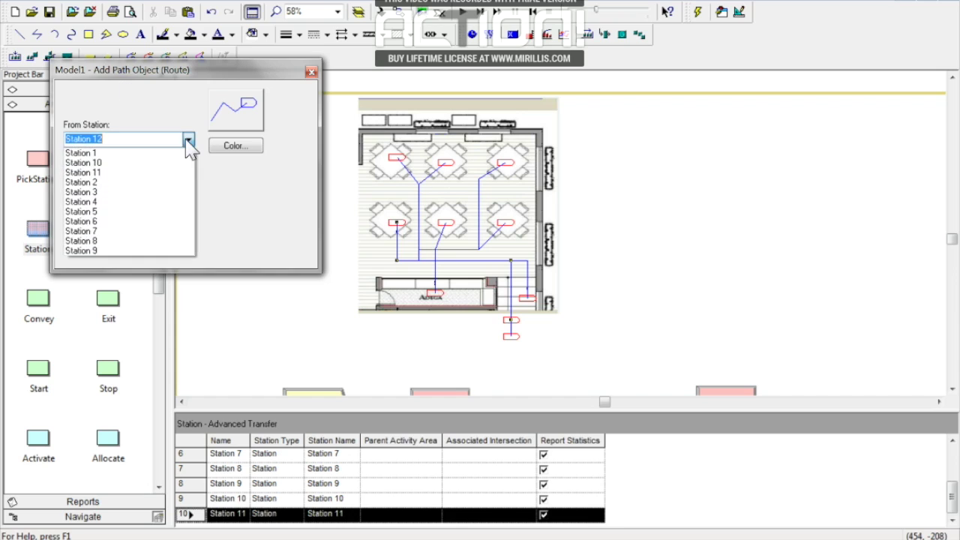
pyautogui.click(98, 213)
pyautogui.click(188, 171)
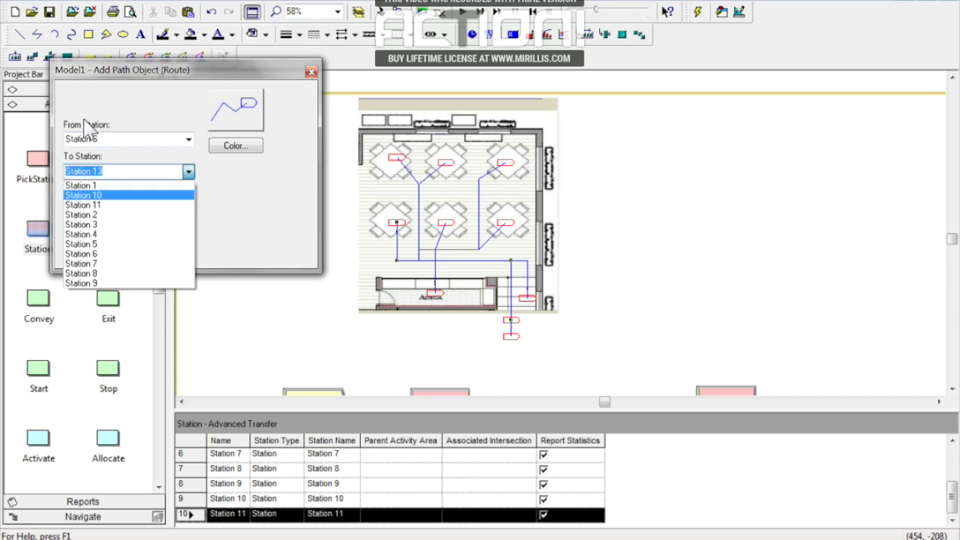
pyautogui.click(103, 206)
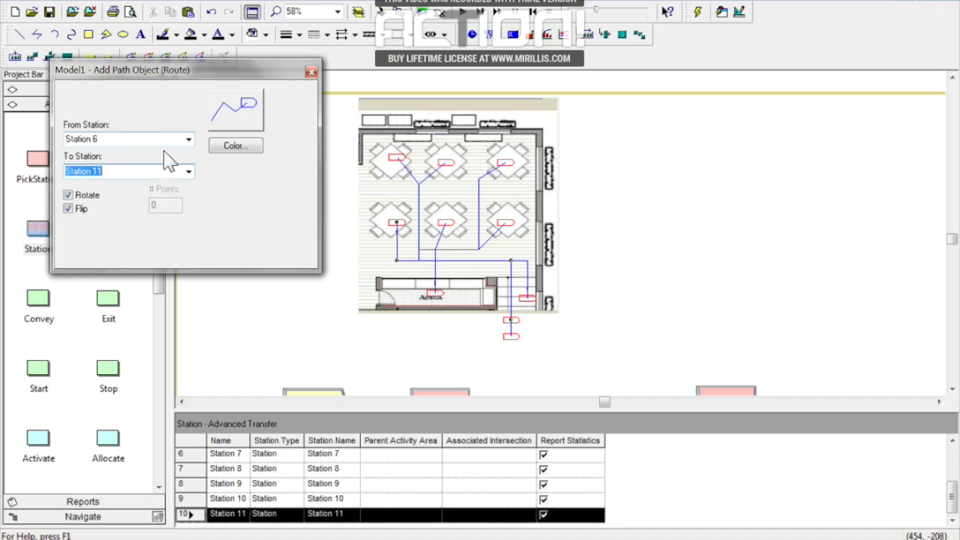
pyautogui.press('Return')
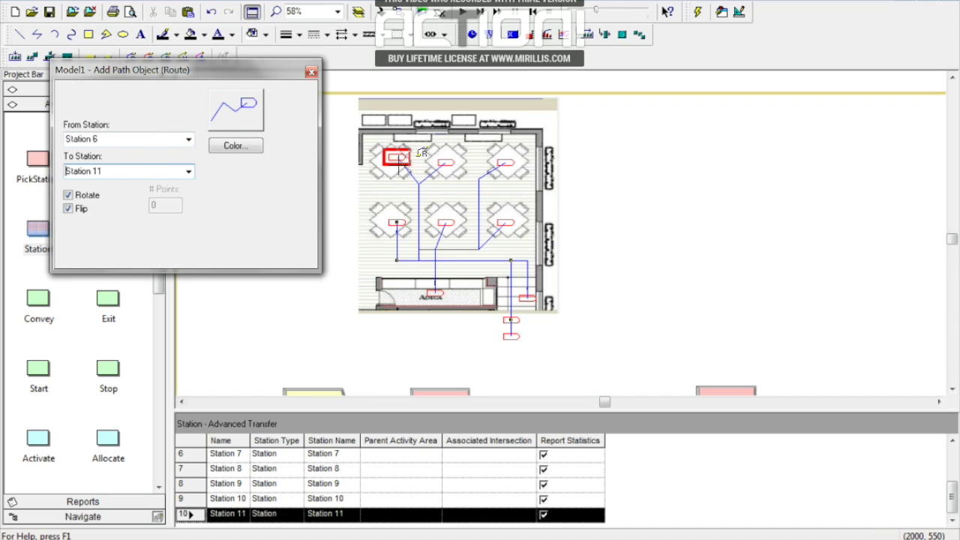
pyautogui.click(398, 164)
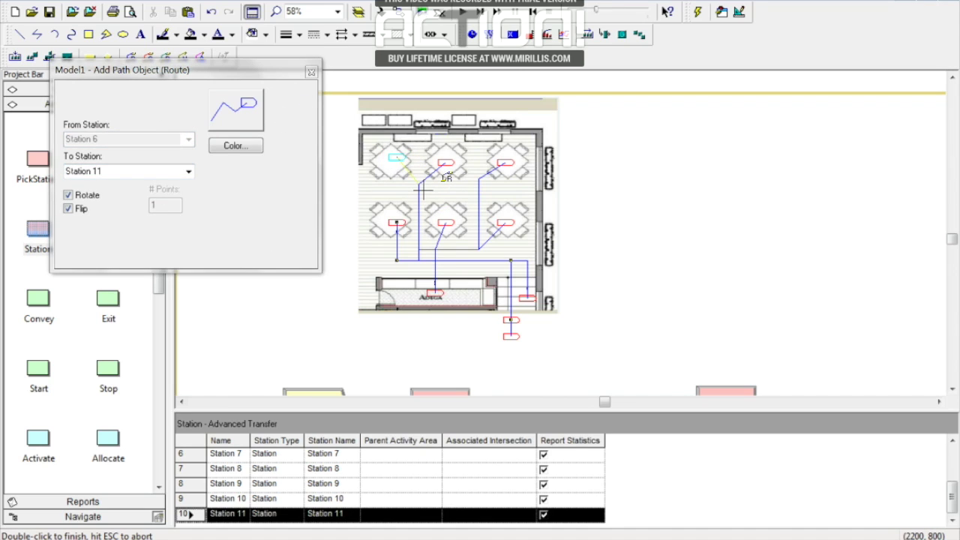
pyautogui.click(423, 190)
pyautogui.click(422, 262)
pyautogui.click(536, 259)
pyautogui.doubleClick(511, 320)
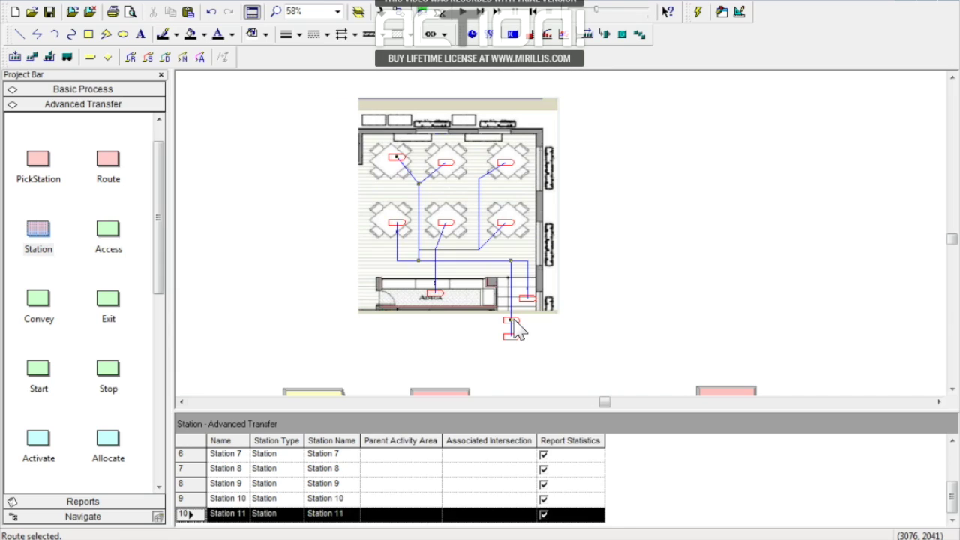
# Add a route path from Station 7 to Station 11, running from the lower-middle table down, right along the aisle and down to the exit marker.
pyautogui.click(130, 58)
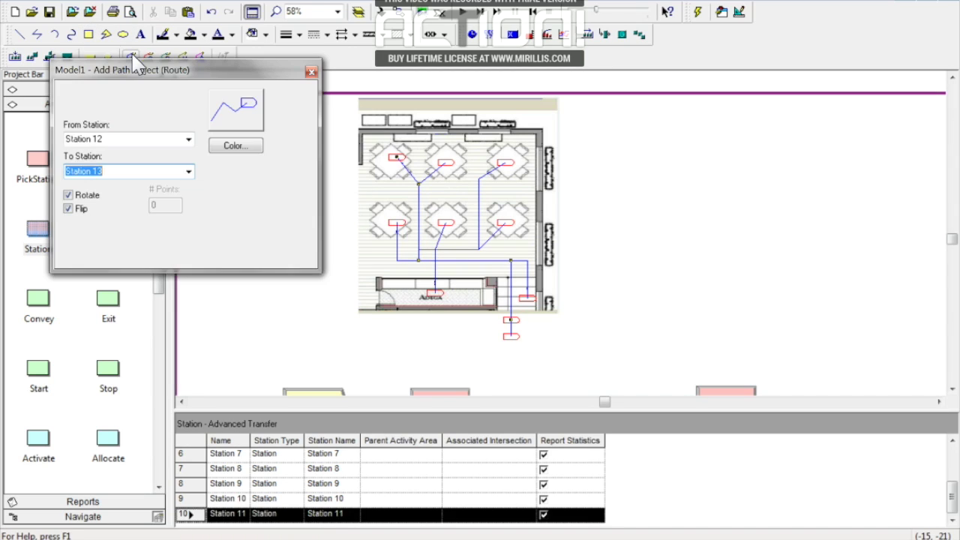
pyautogui.click(189, 141)
pyautogui.click(102, 231)
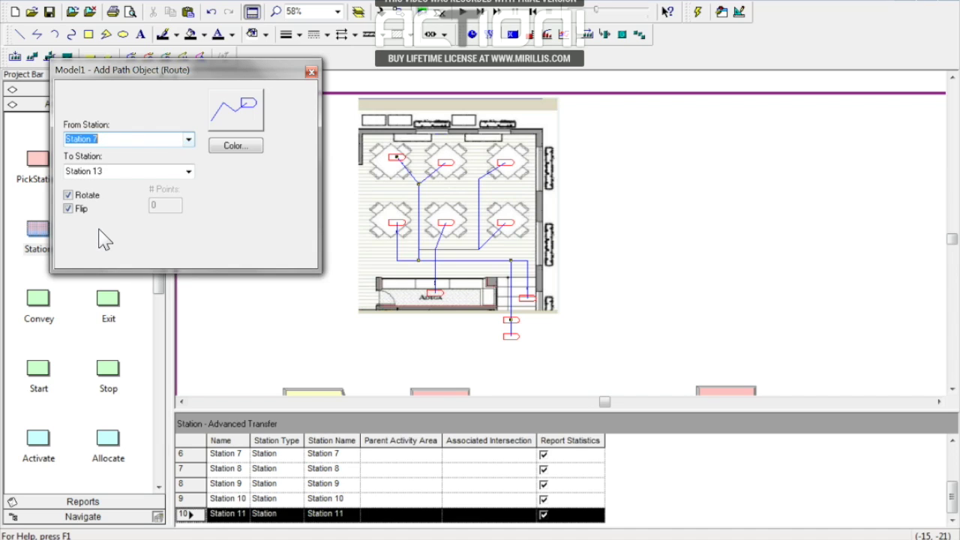
pyautogui.click(236, 110)
pyautogui.click(446, 223)
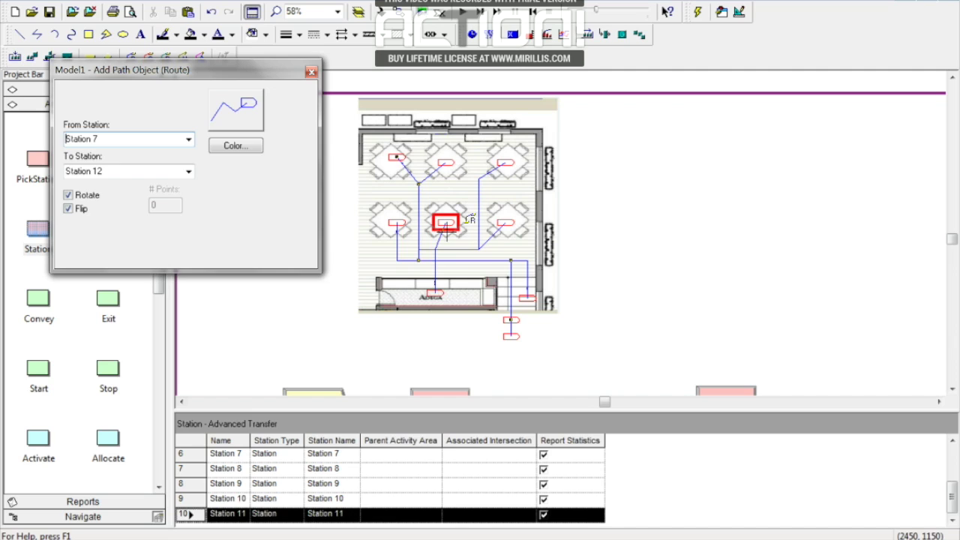
pyautogui.click(188, 171)
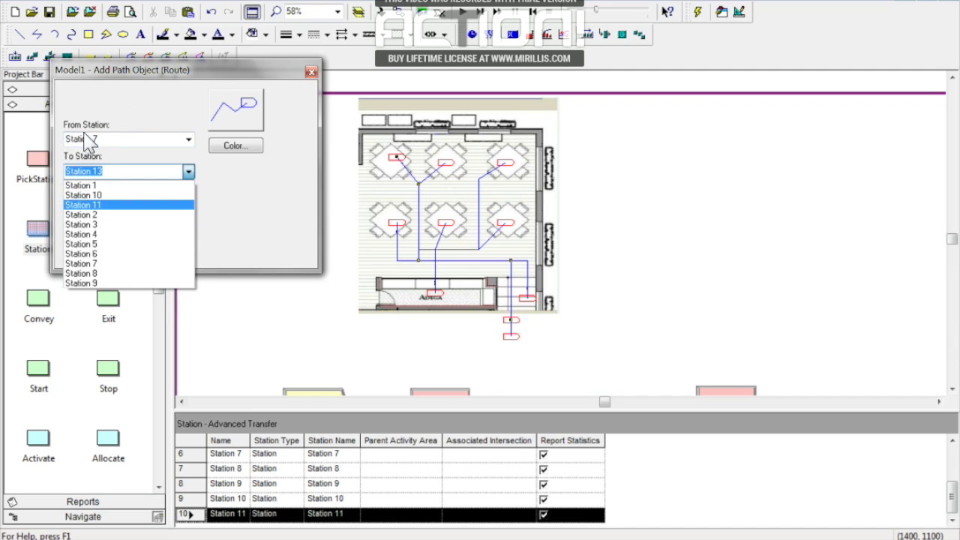
pyautogui.click(90, 205)
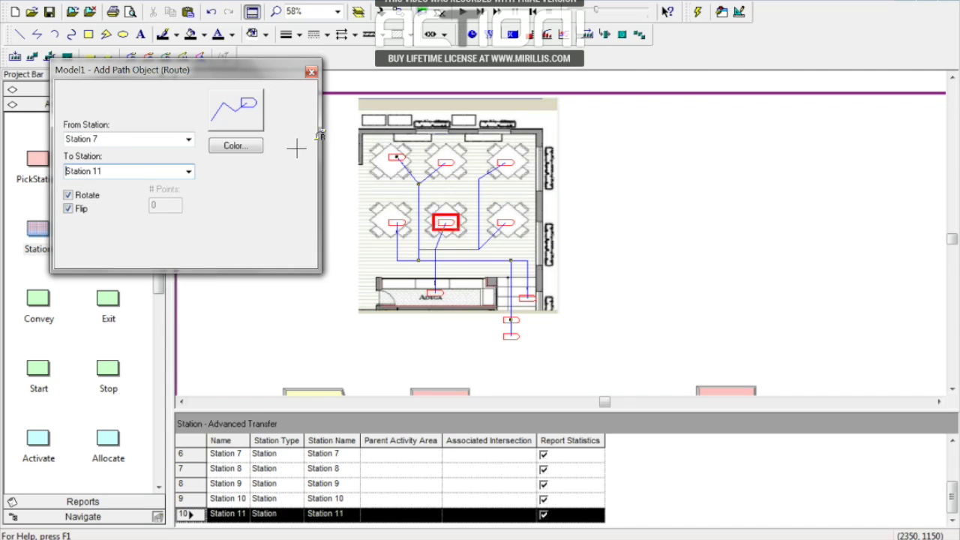
pyautogui.click(445, 223)
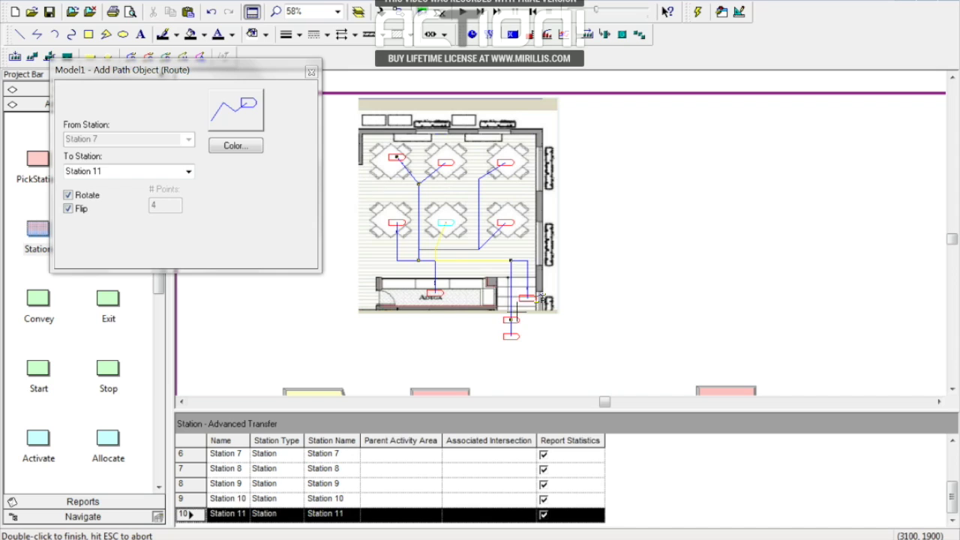
pyautogui.doubleClick(513, 328)
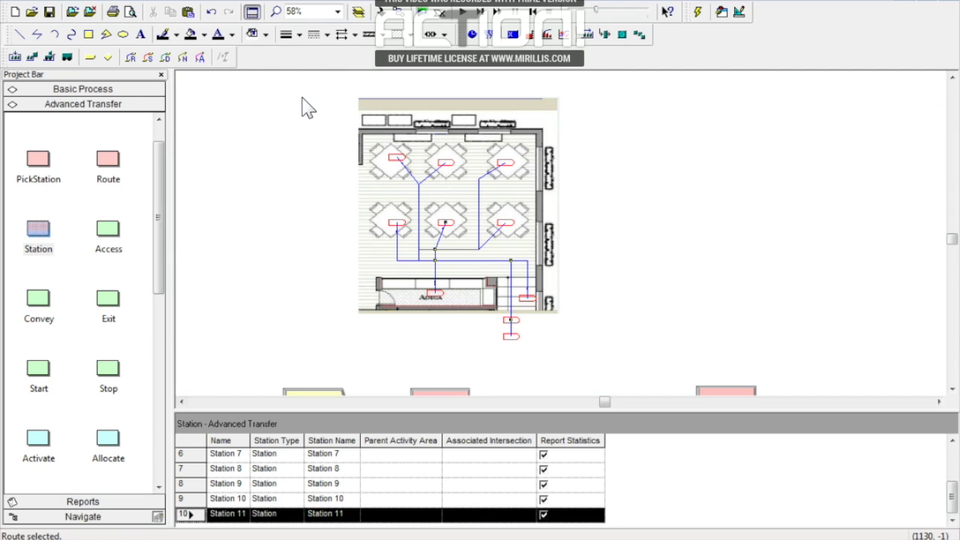
# Add a route path from Station 8 to Station 11, running from the upper-middle table down the aisle between the middle and right tables to the exit marker.
pyautogui.click(131, 58)
pyautogui.click(188, 139)
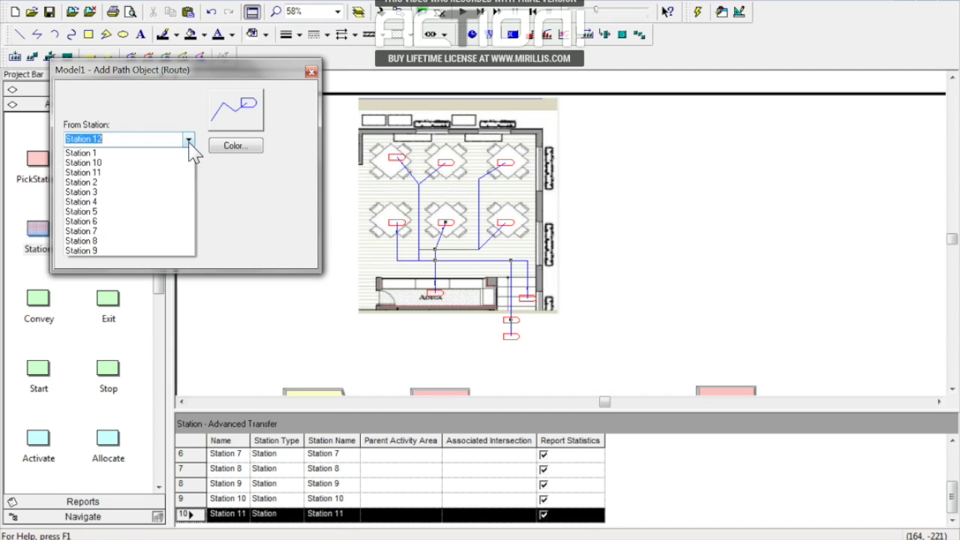
pyautogui.click(99, 241)
pyautogui.click(188, 172)
pyautogui.click(98, 205)
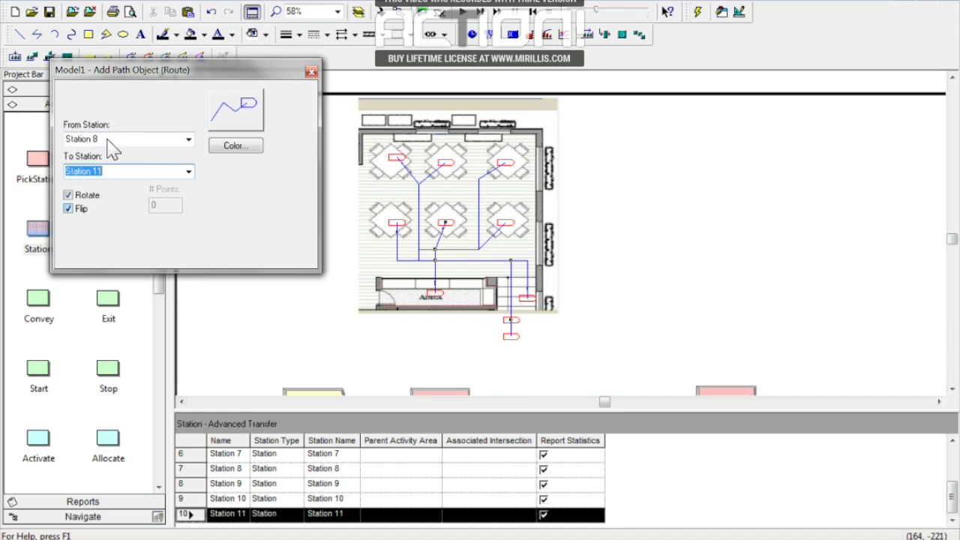
pyautogui.click(472, 154)
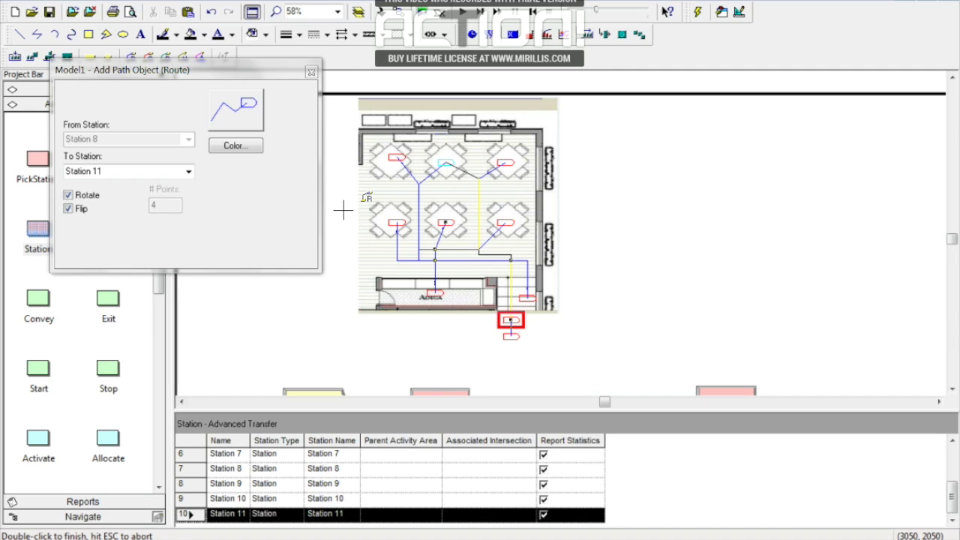
pyautogui.click(516, 325)
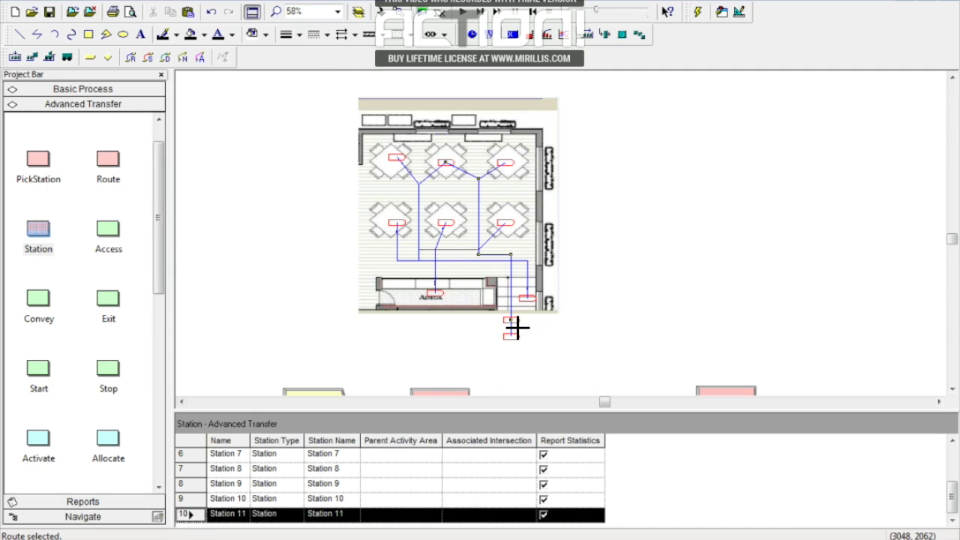
# Add a route path from Station 9 to Station 11, running from the lower-right table almost straight down to the exit marker below the floor plan.
pyautogui.click(131, 57)
pyautogui.click(188, 140)
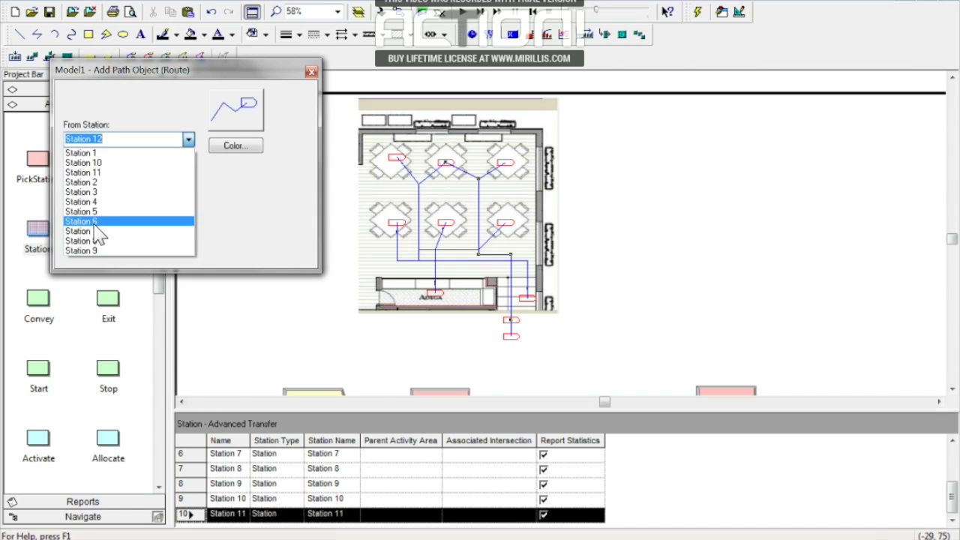
pyautogui.click(95, 251)
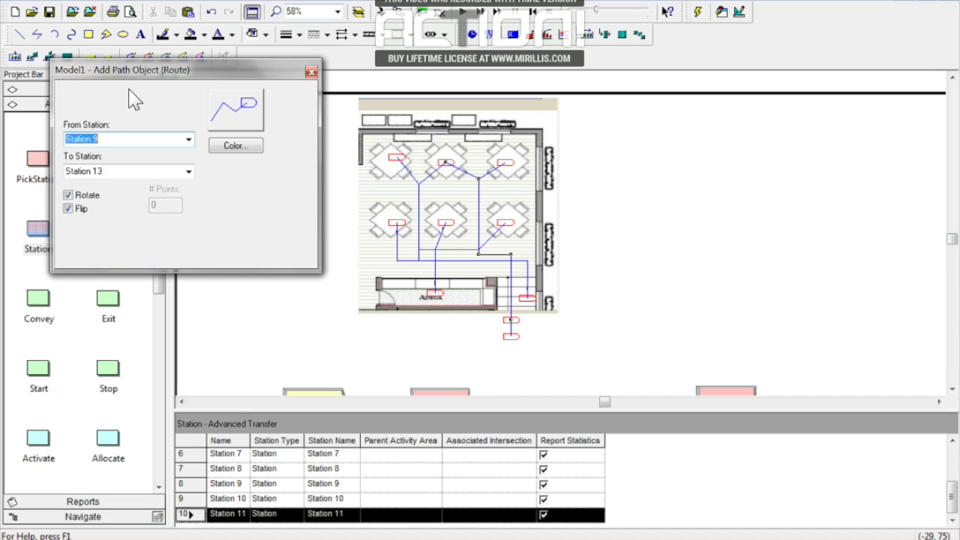
pyautogui.click(188, 171)
pyautogui.click(108, 208)
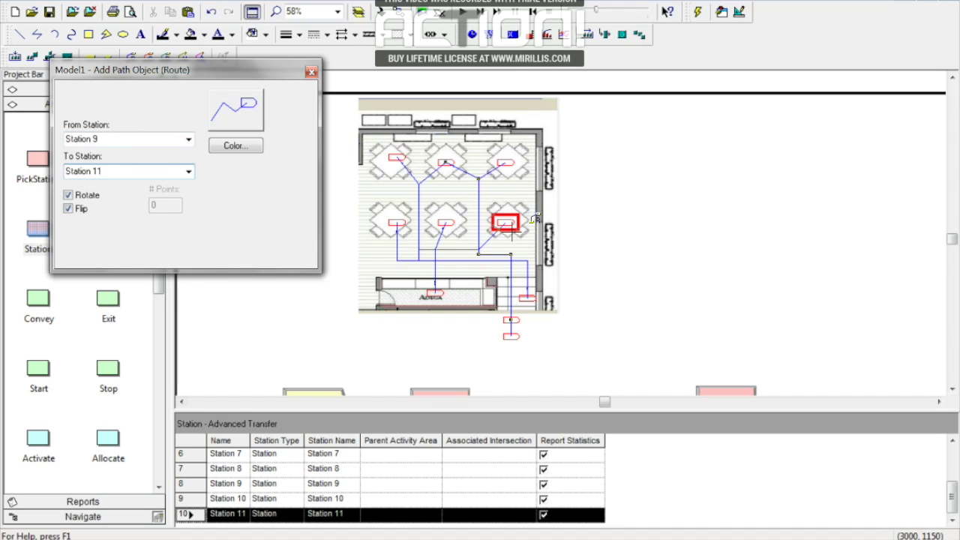
pyautogui.click(533, 219)
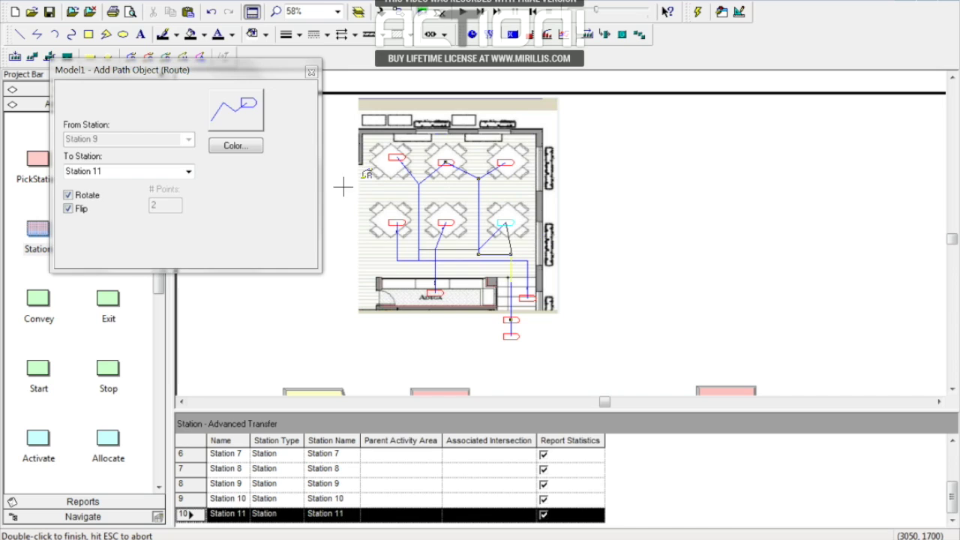
pyautogui.doubleClick(512, 322)
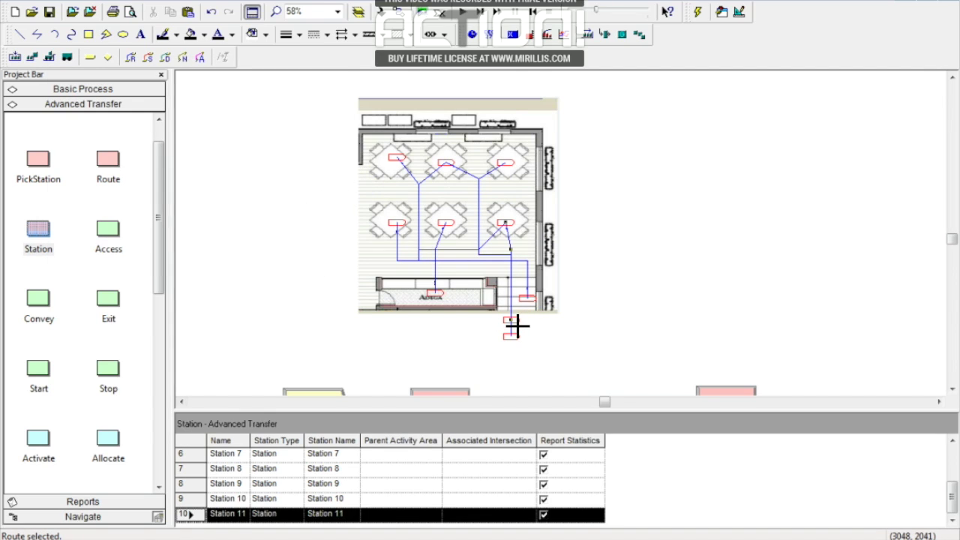
# Add a route path from Station 10 to Station 11, running from the upper-right table down along the right wall, left and down to the exit marker.
pyautogui.click(133, 59)
pyautogui.click(189, 139)
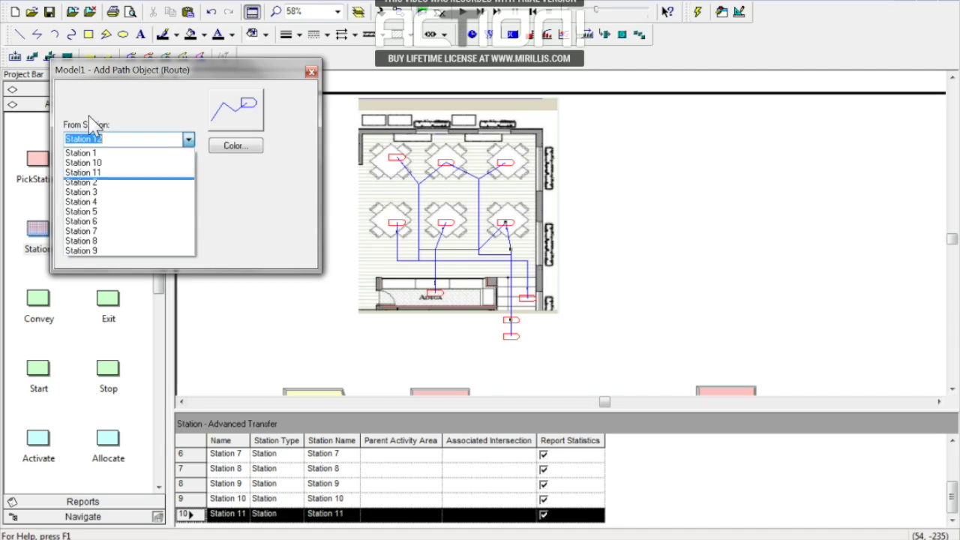
pyautogui.click(81, 153)
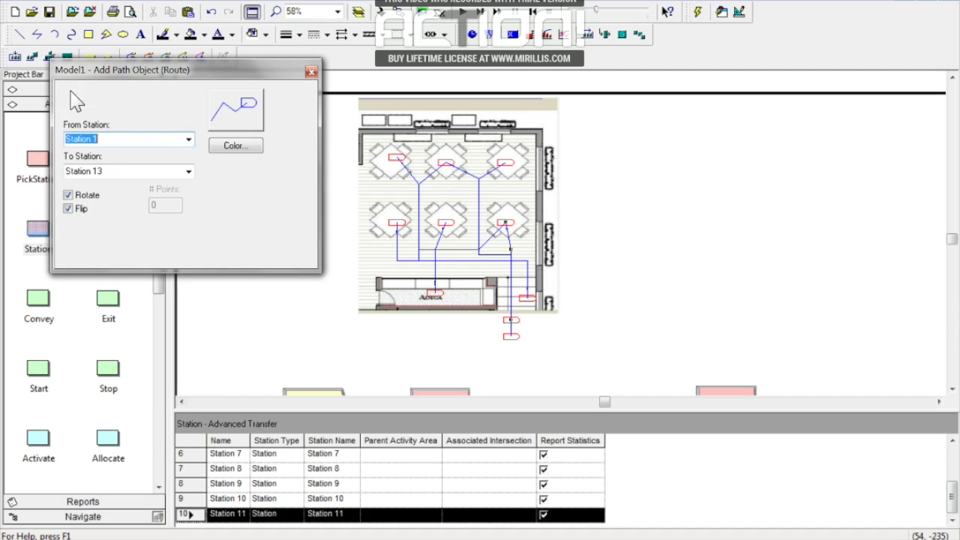
pyautogui.click(188, 140)
pyautogui.click(86, 163)
pyautogui.click(189, 171)
pyautogui.click(84, 204)
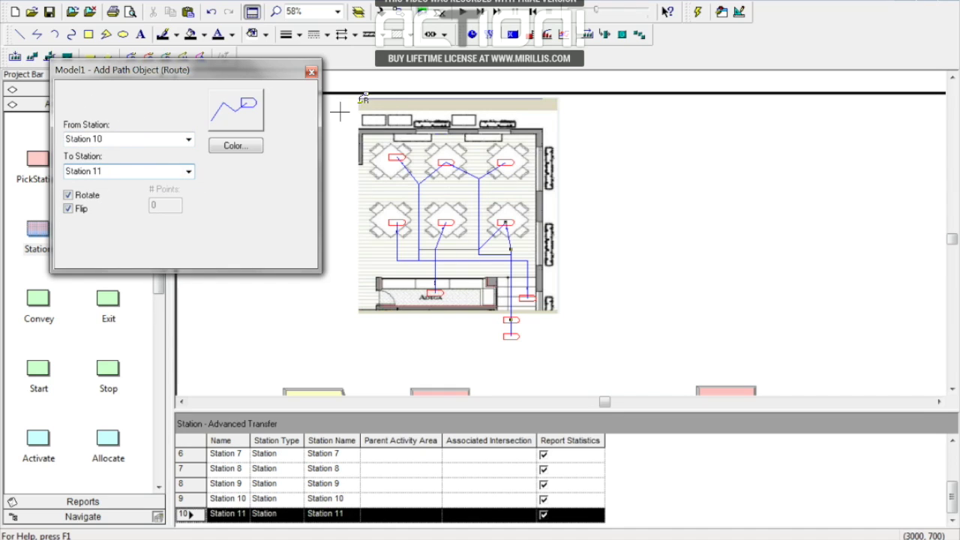
pyautogui.click(506, 163)
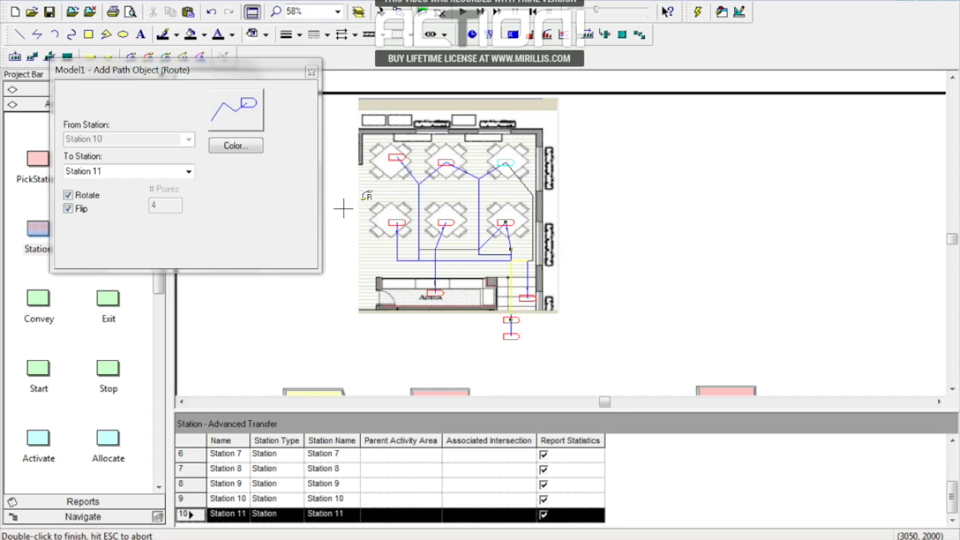
pyautogui.click(511, 320)
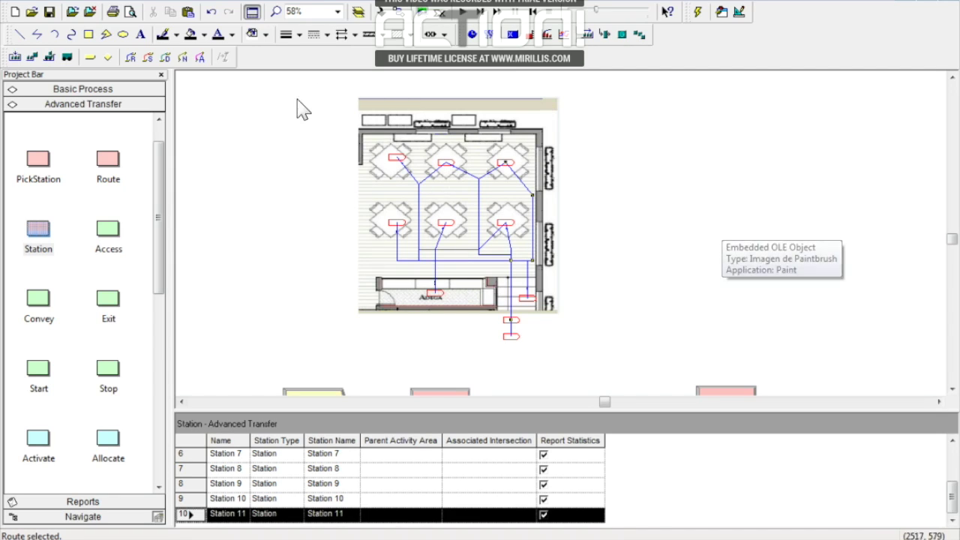
pyautogui.click(951, 389)
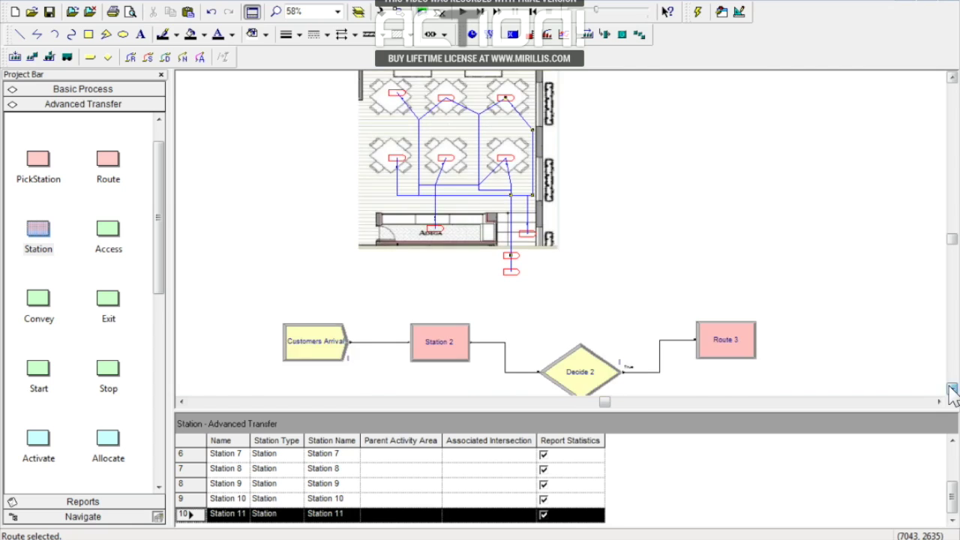
pyautogui.click(951, 389)
pyautogui.moveTo(950, 242); pyautogui.dragTo(949, 236)
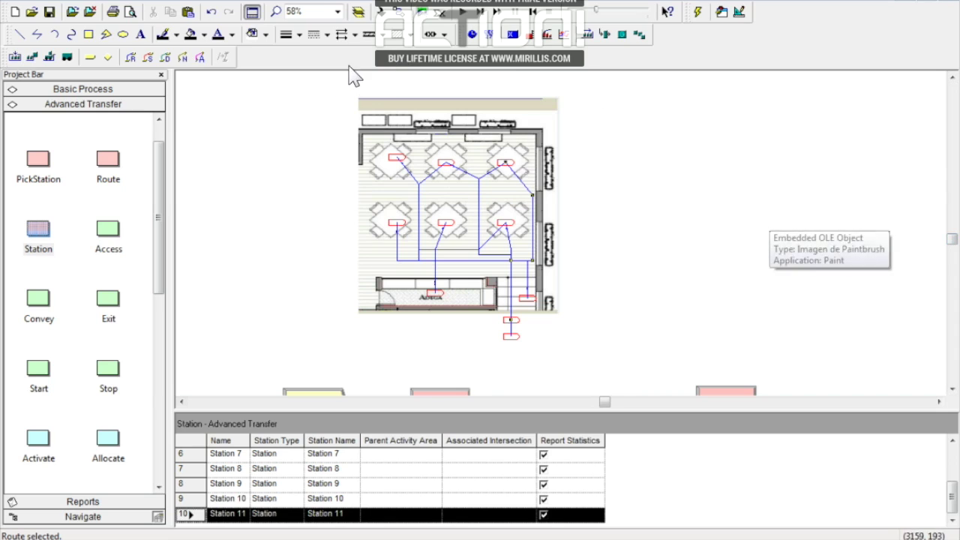
# Send the floor plan image to the back, behind the stations and route paths, and deselect it.
pyautogui.click(486, 116)
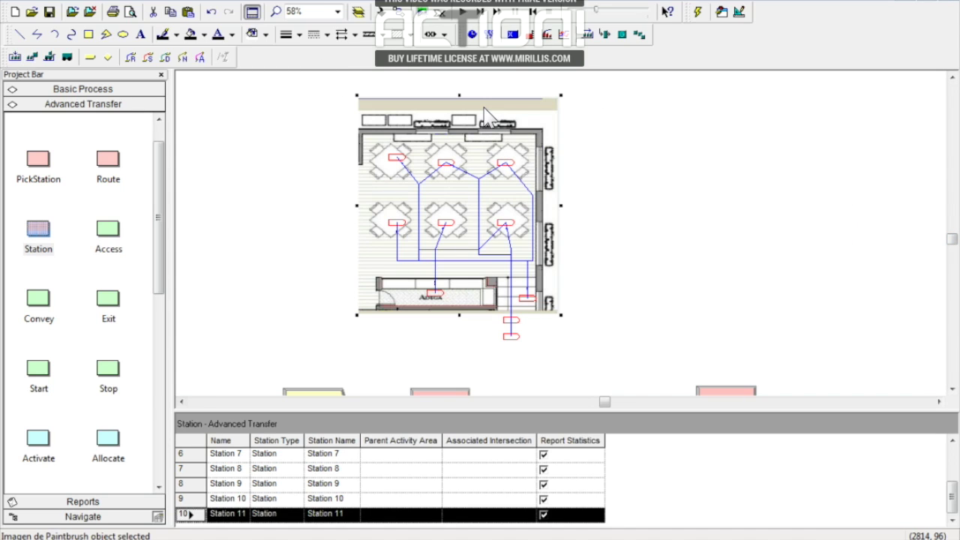
pyautogui.rightClick(485, 114)
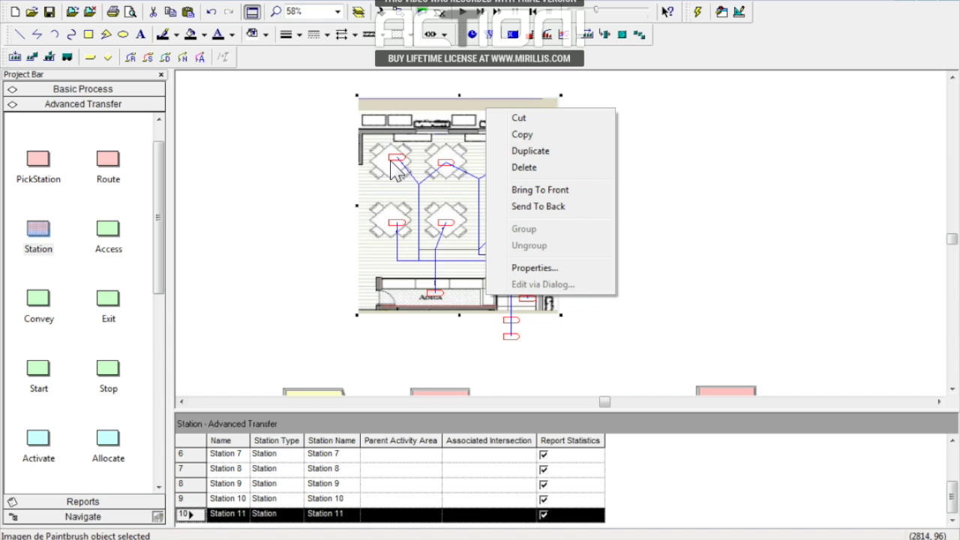
pyautogui.click(538, 207)
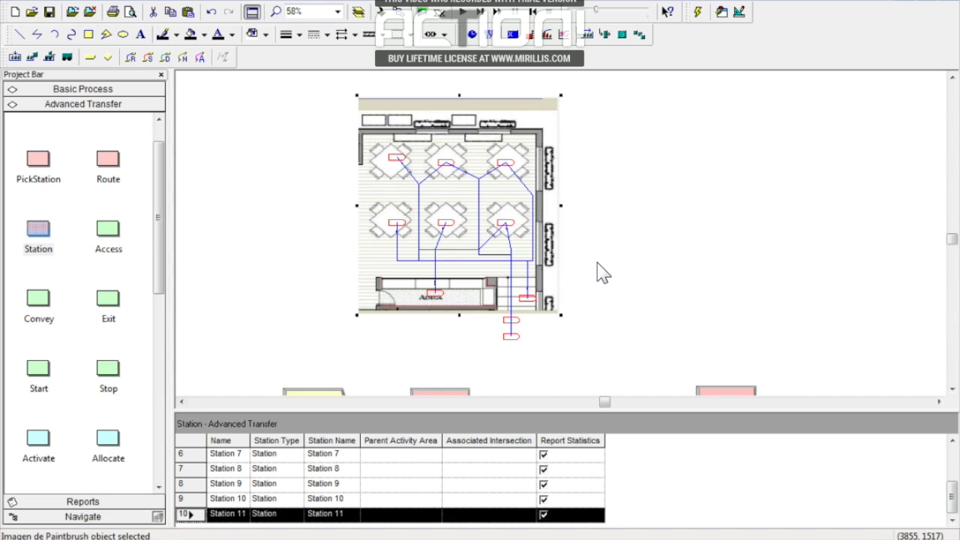
pyautogui.click(634, 268)
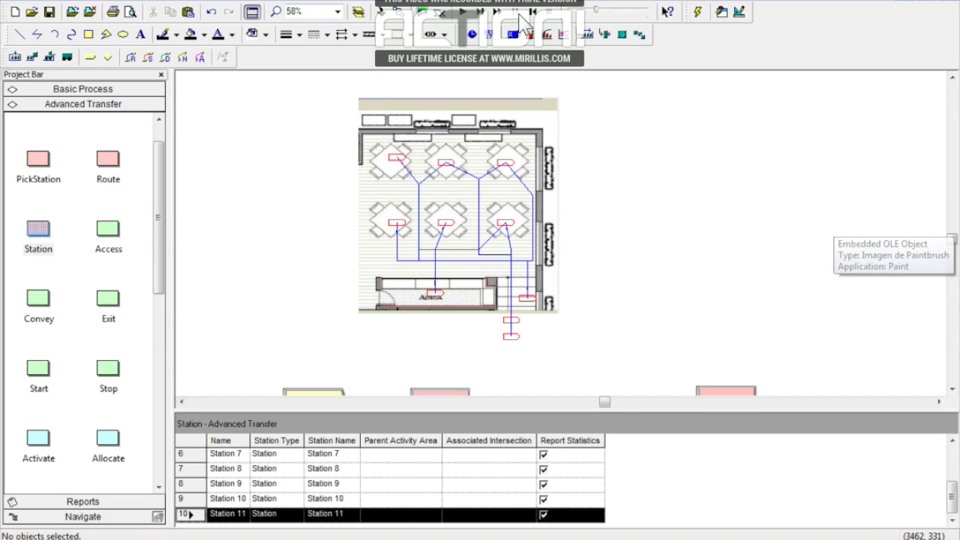
# Set the run's replication length to 3 hours in the run setup.
pyautogui.click(221, 2)
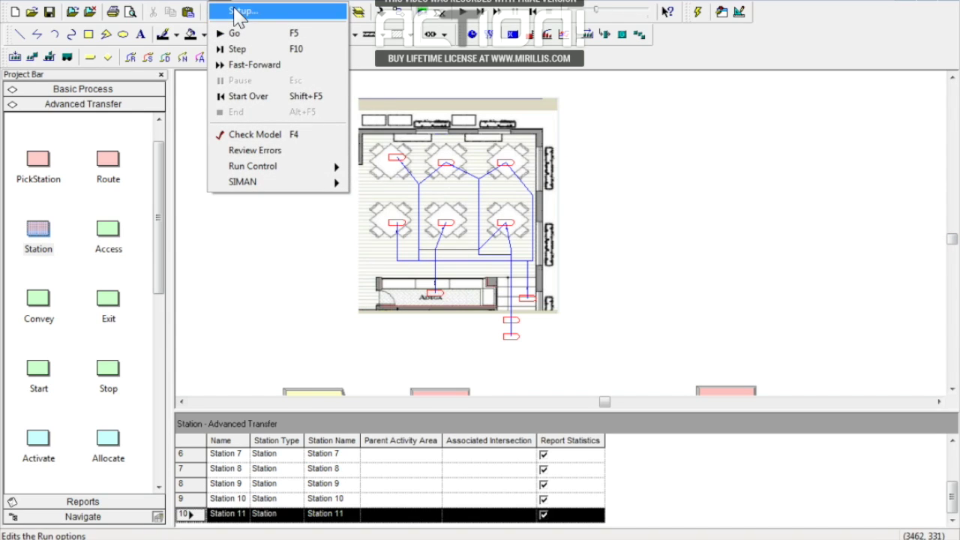
pyautogui.click(238, 12)
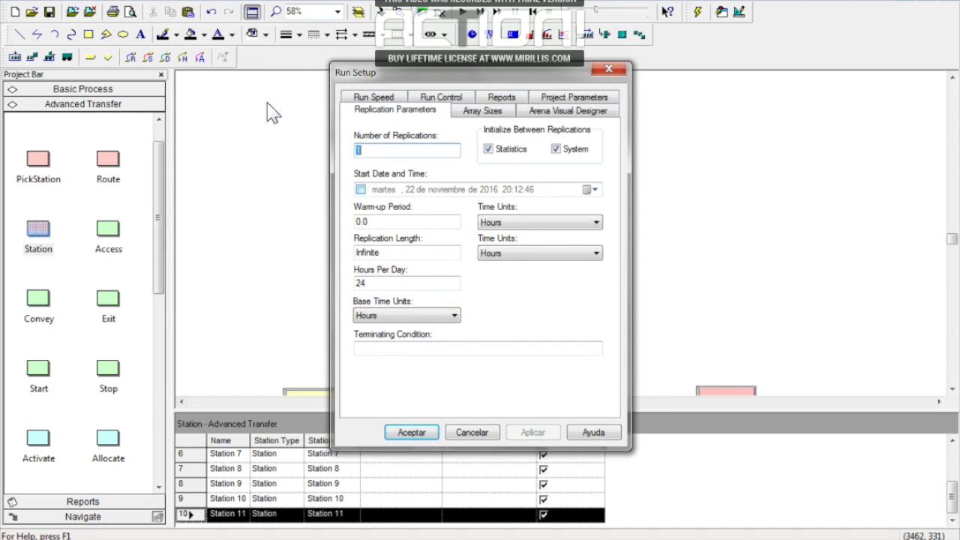
pyautogui.moveTo(380, 252); pyautogui.dragTo(315, 259)
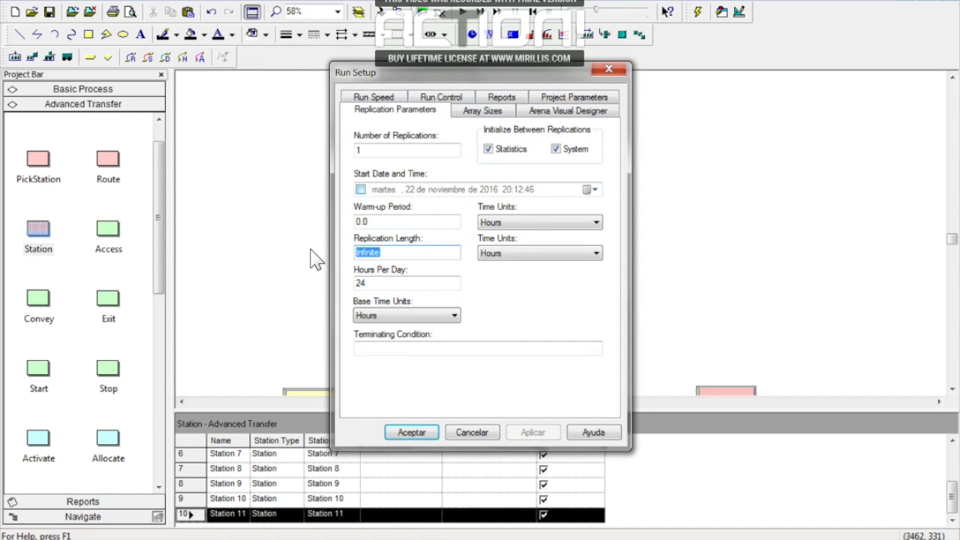
pyautogui.write('3')
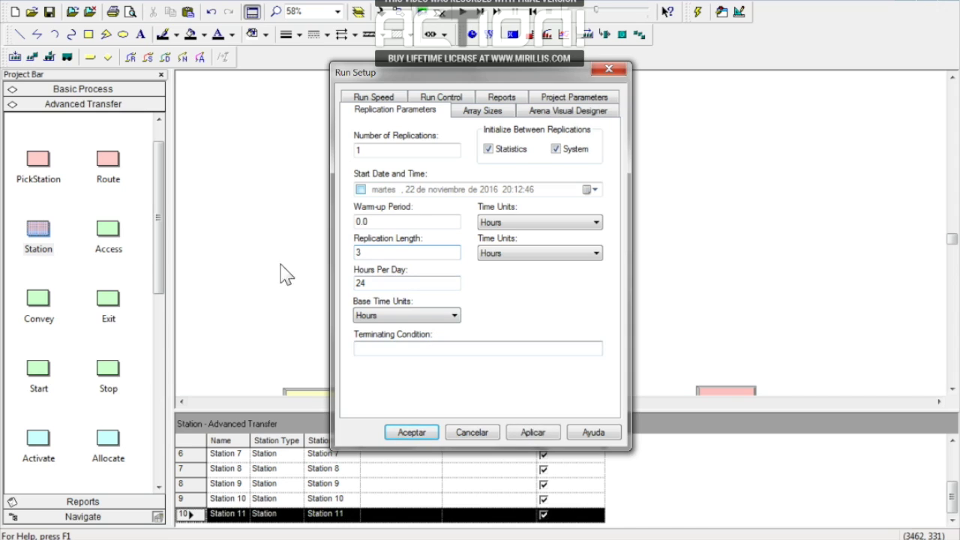
pyautogui.click(420, 435)
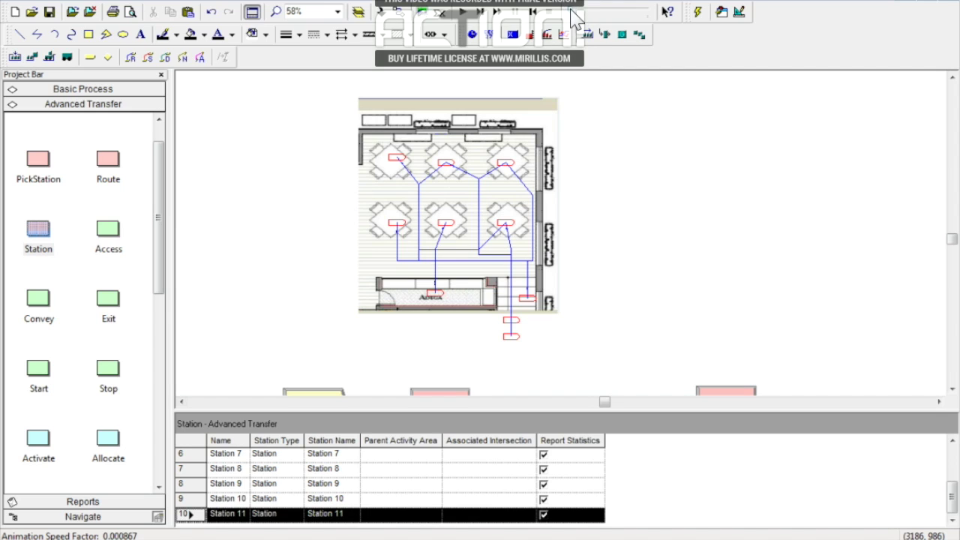
# Run the simulation and locate the module that causes the reported runtime error.
pyautogui.click(466, 14)
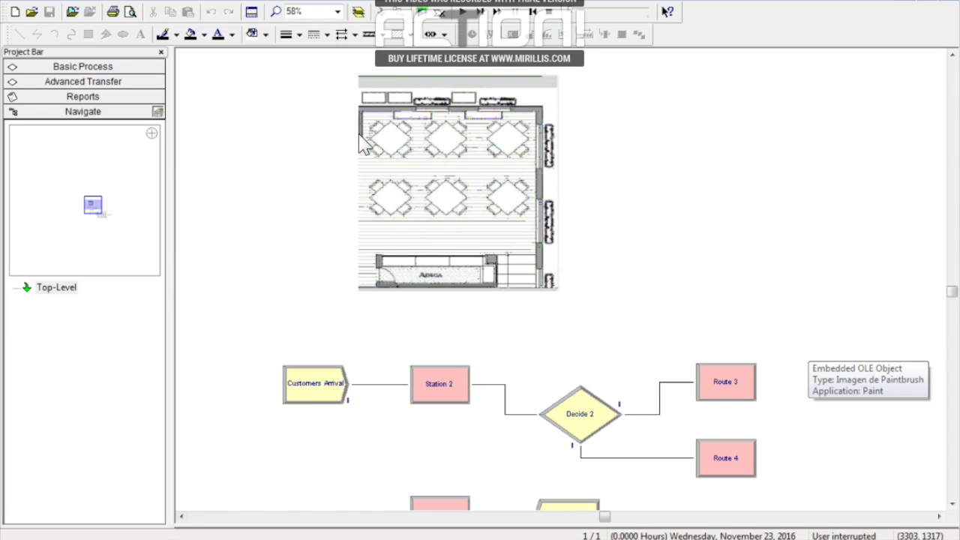
pyautogui.click(462, 13)
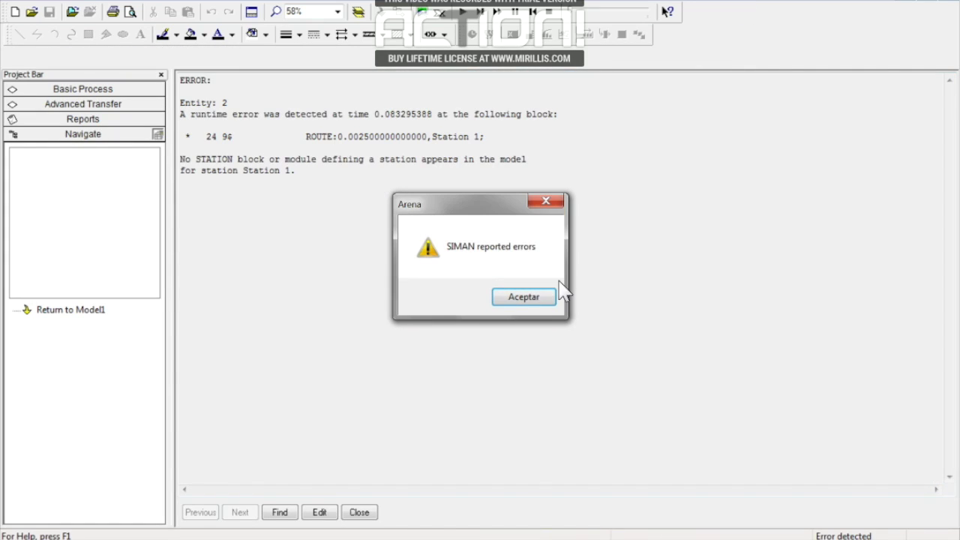
pyautogui.click(523, 297)
pyautogui.click(280, 513)
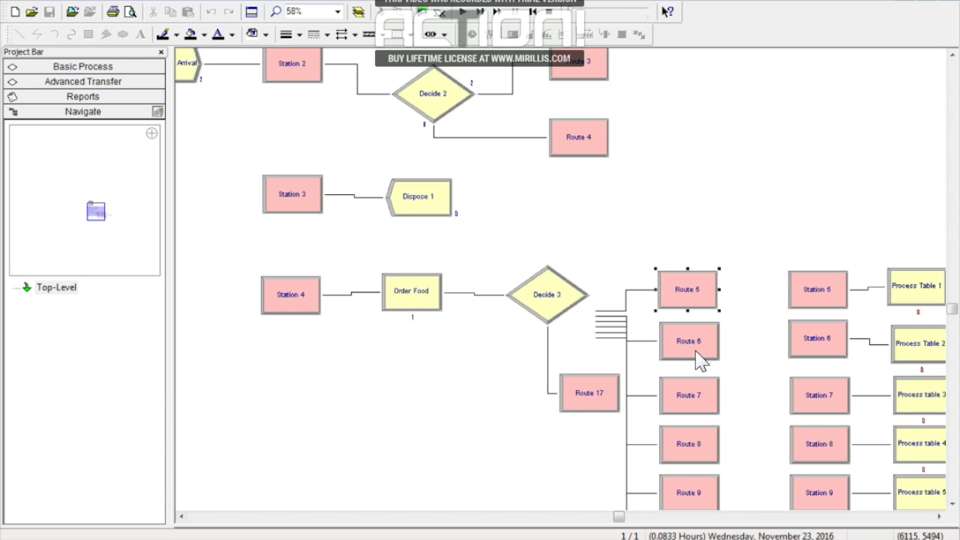
# Check the route time and destination station of the Route 17 module below Decide 3.
pyautogui.click(953, 503)
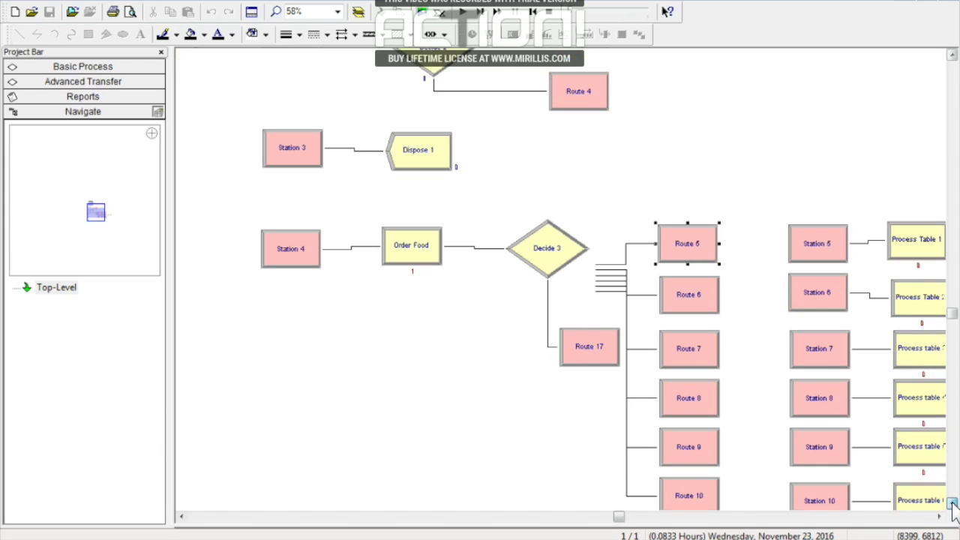
pyautogui.click(952, 503)
pyautogui.doubleClick(593, 313)
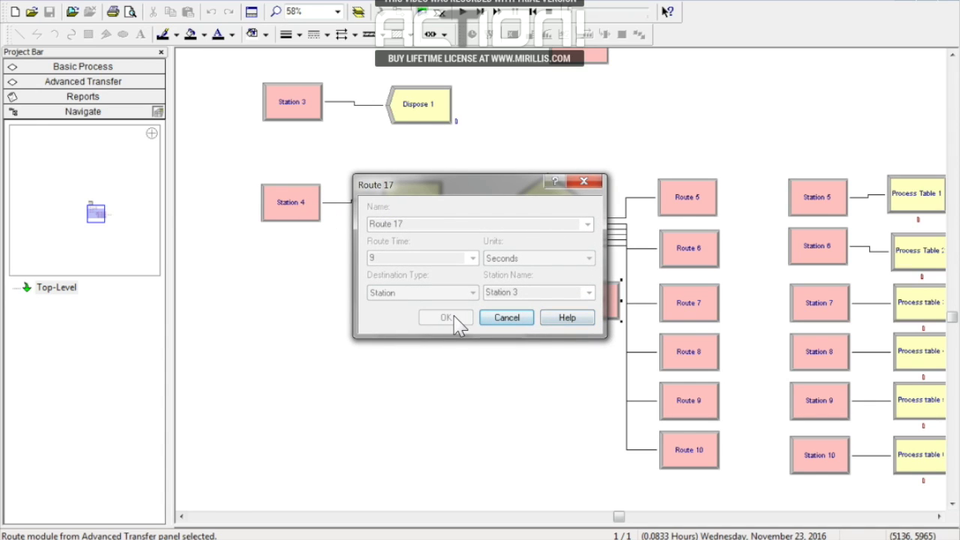
pyautogui.click(496, 318)
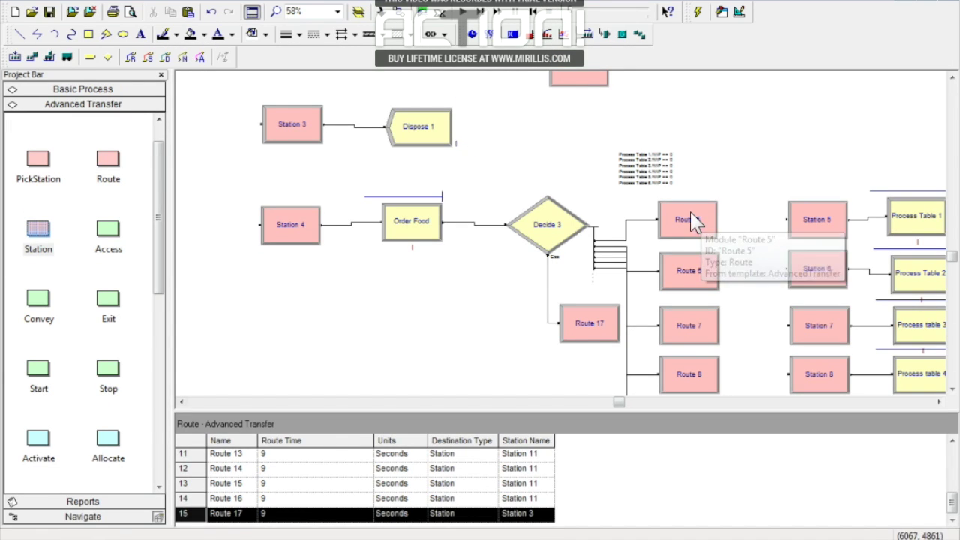
# Set the destination station of the Route 5 module to Station 5.
pyautogui.doubleClick(690, 219)
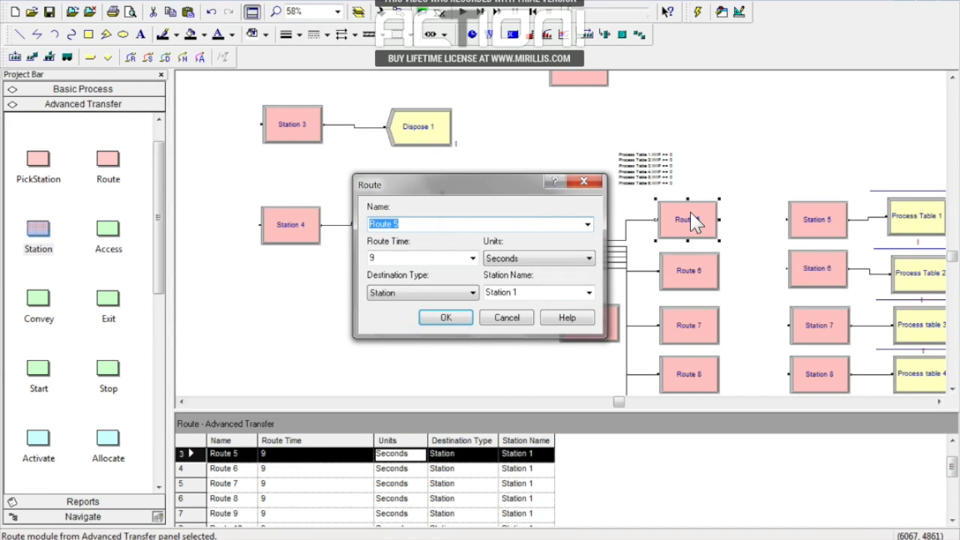
pyautogui.click(589, 293)
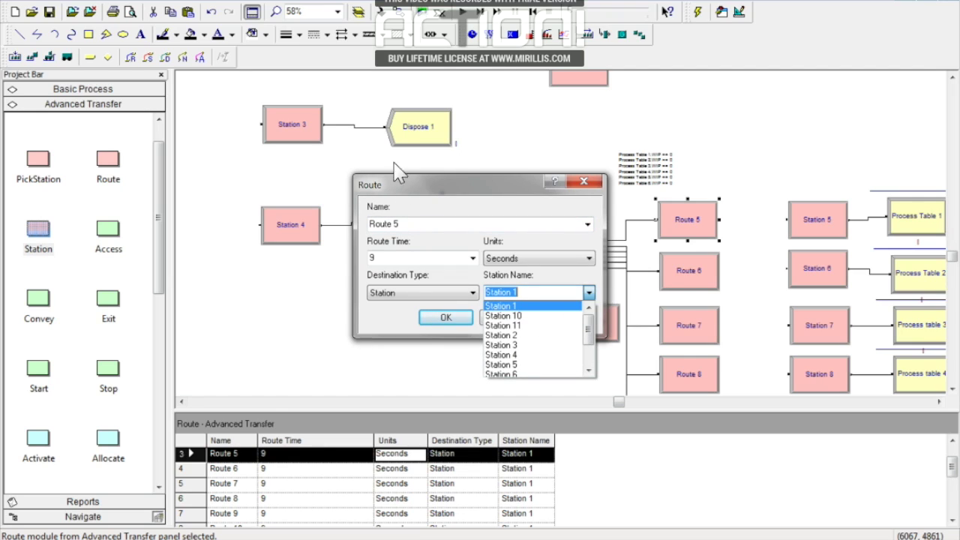
pyautogui.click(590, 293)
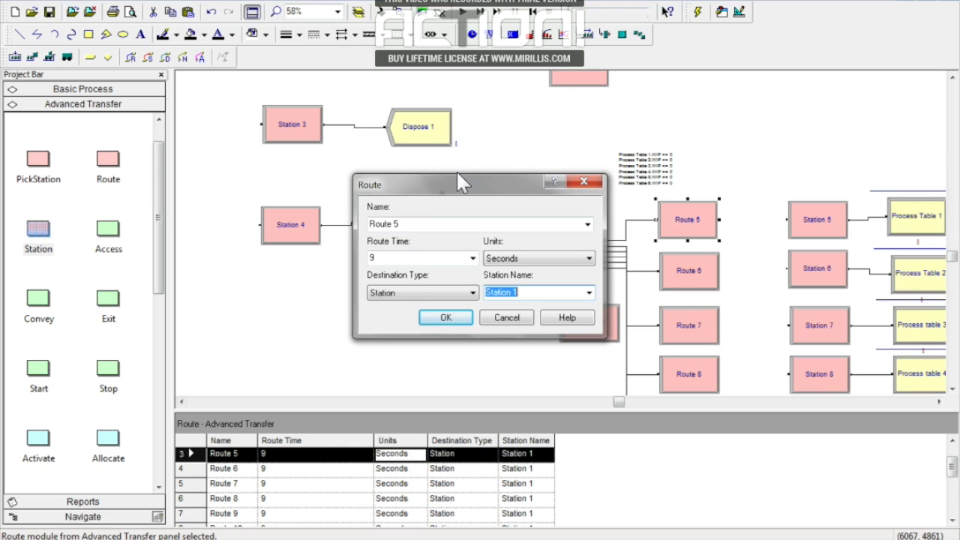
pyautogui.hotkey('alt', 'Down')
pyautogui.press('Down')
pyautogui.press('Down')
pyautogui.press('Down')
pyautogui.press('Down')
pyautogui.press('Down')
pyautogui.press('Down')
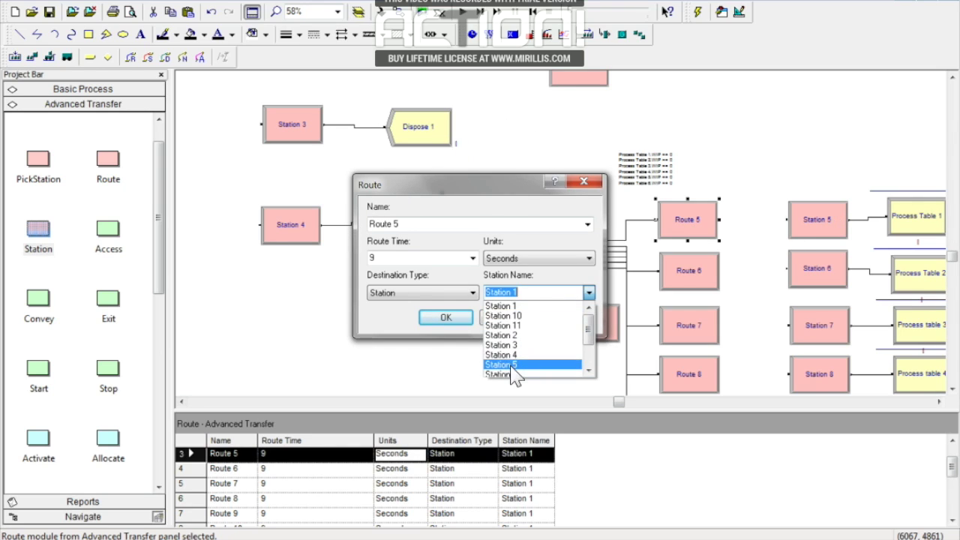
pyautogui.press('Return')
pyautogui.click(446, 317)
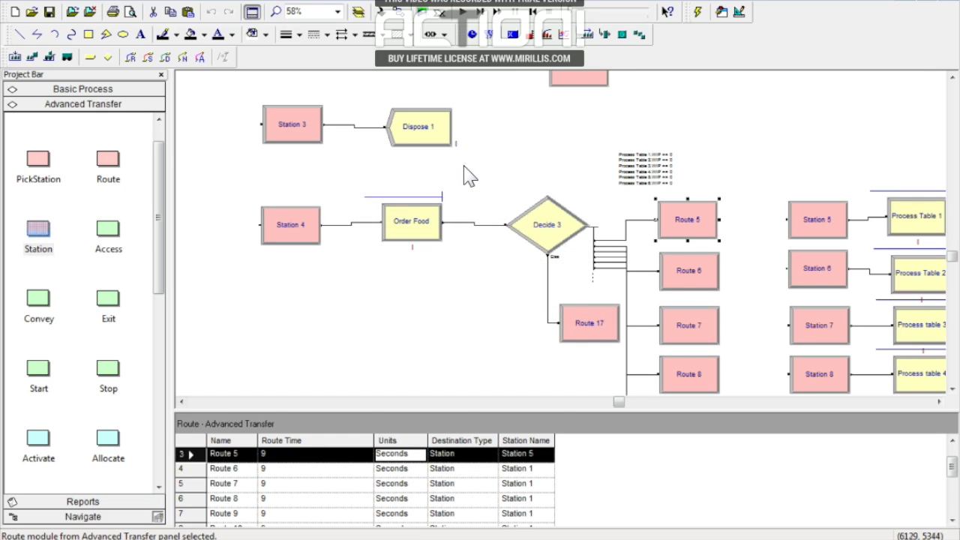
# Set the destination station of the Route 6 module to Station 6.
pyautogui.doubleClick(694, 271)
pyautogui.press('Tab')
pyautogui.press('Tab')
pyautogui.press('Tab')
pyautogui.press('Tab')
pyautogui.hotkey('alt', 'Down')
pyautogui.press('Down')
pyautogui.press('Down')
pyautogui.press('Down')
pyautogui.press('Down')
pyautogui.press('Down')
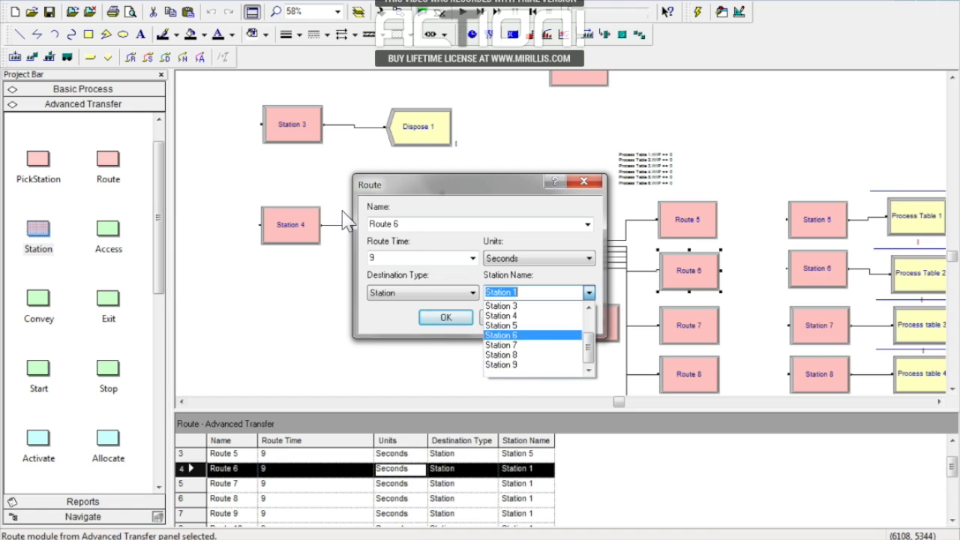
pyautogui.click(513, 335)
pyautogui.click(446, 317)
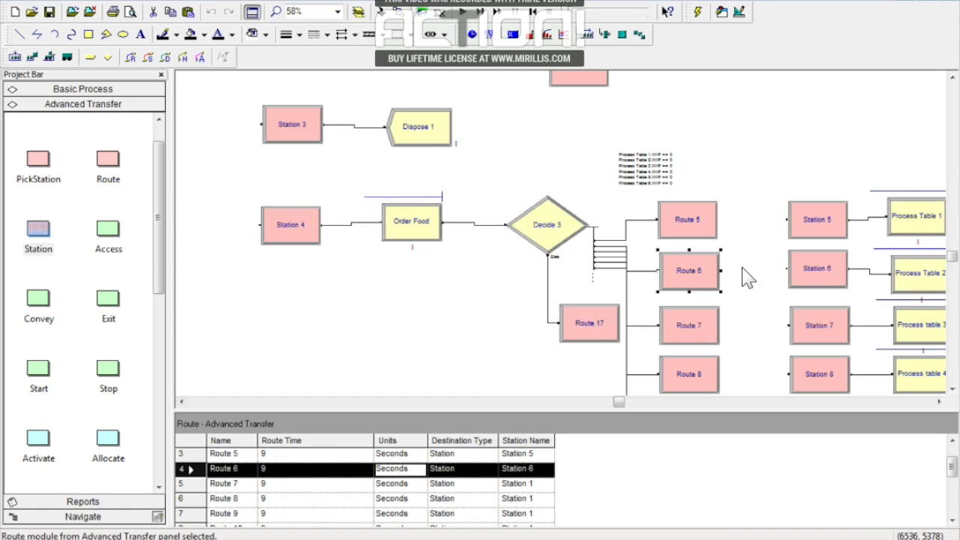
# Set the destination station of the Route 7 module to Station 7.
pyautogui.scroll(-2, 951, 263)
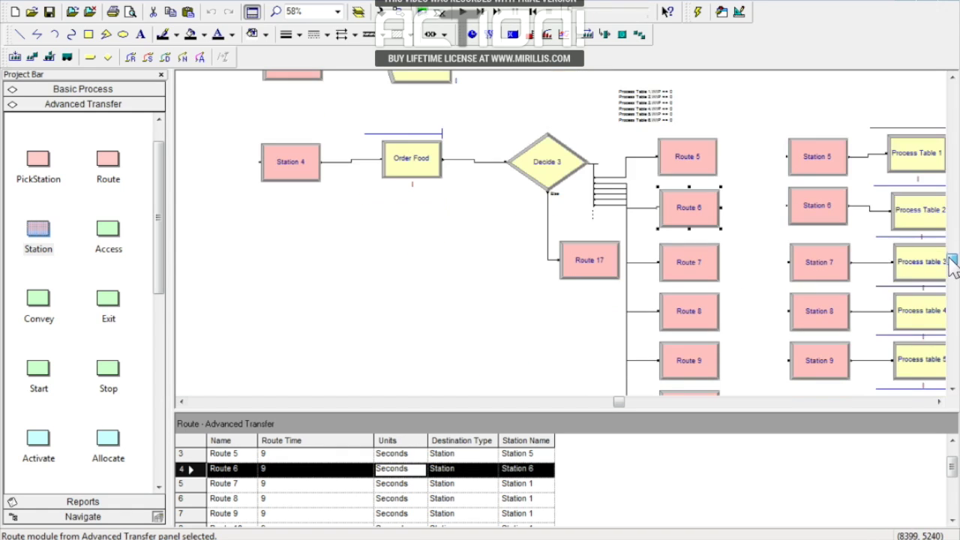
pyautogui.doubleClick(698, 199)
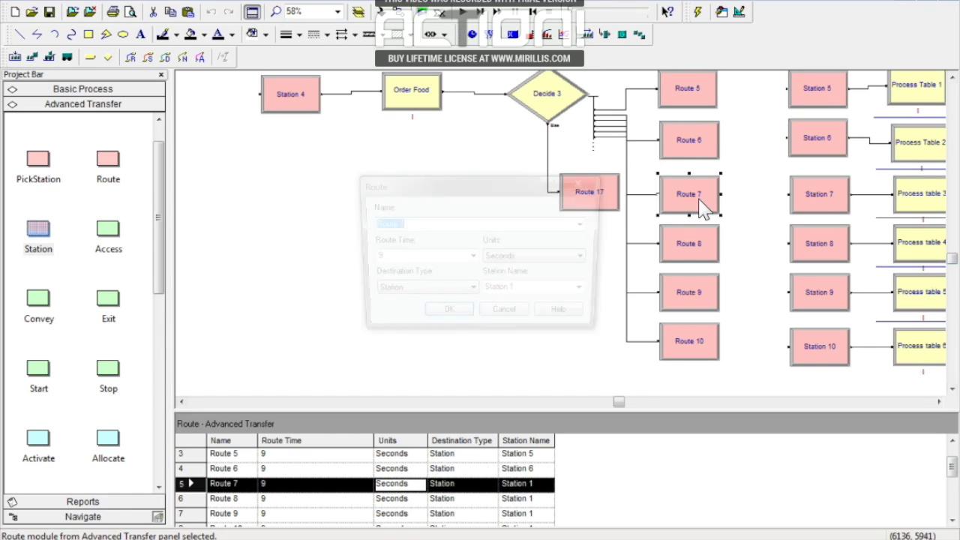
pyautogui.click(588, 292)
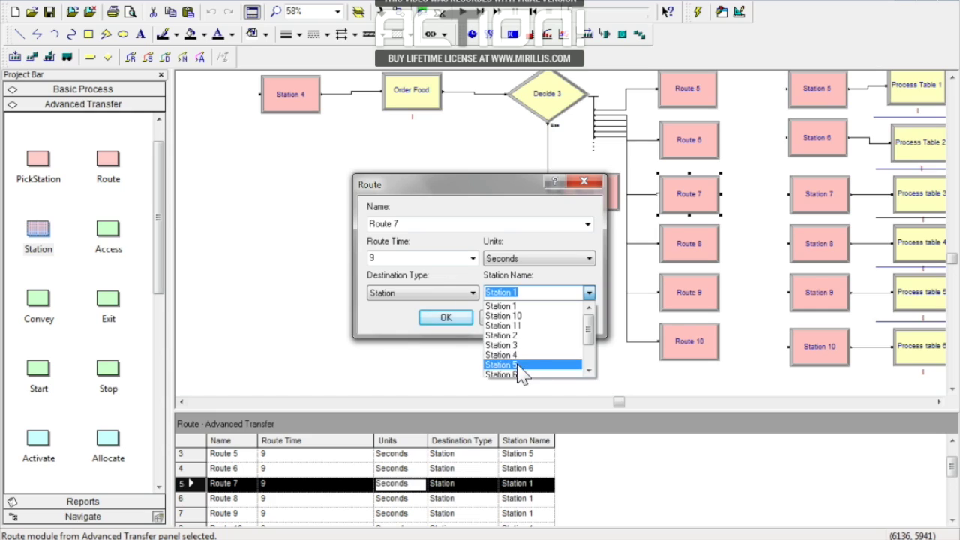
pyautogui.moveTo(589, 330); pyautogui.dragTo(590, 347)
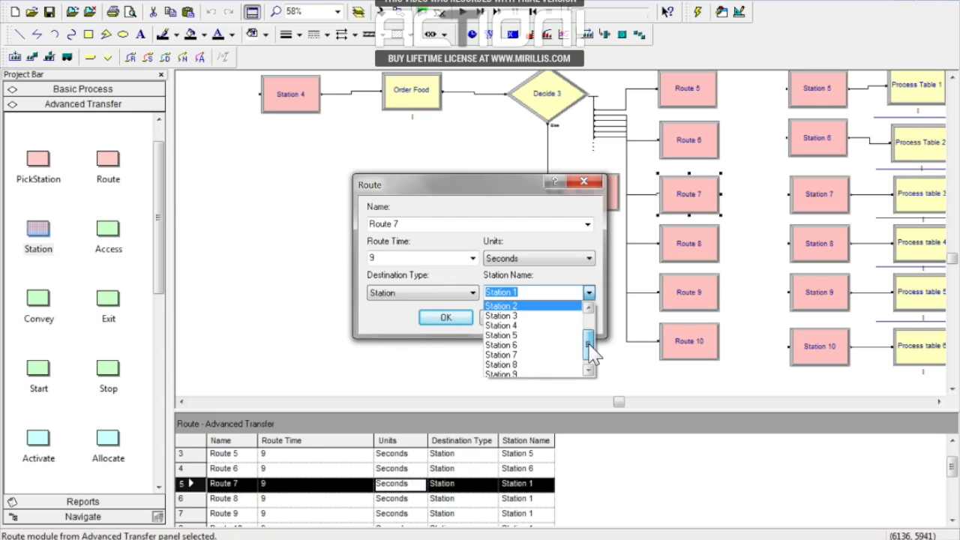
pyautogui.click(524, 355)
pyautogui.click(448, 318)
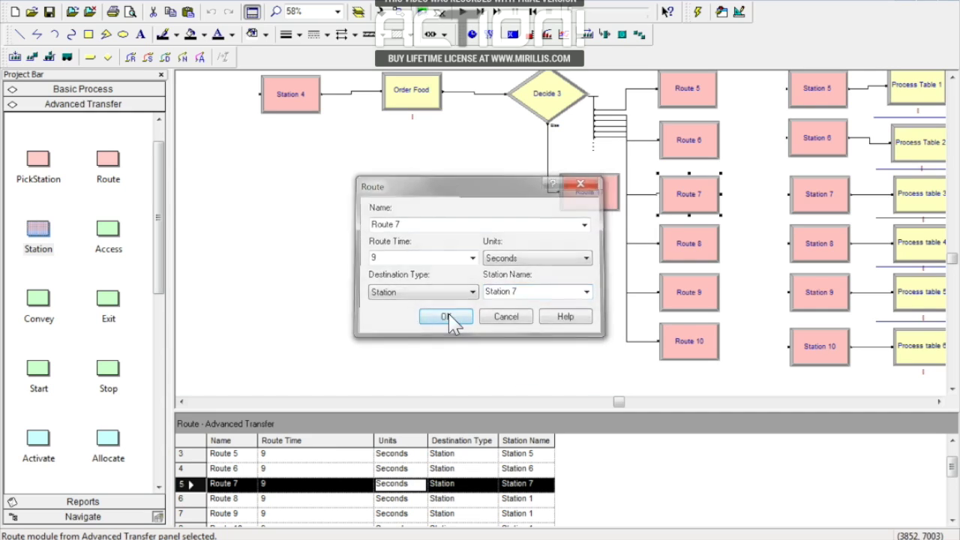
# Set the destination station of the Route 8 module to Station 8.
pyautogui.doubleClick(692, 247)
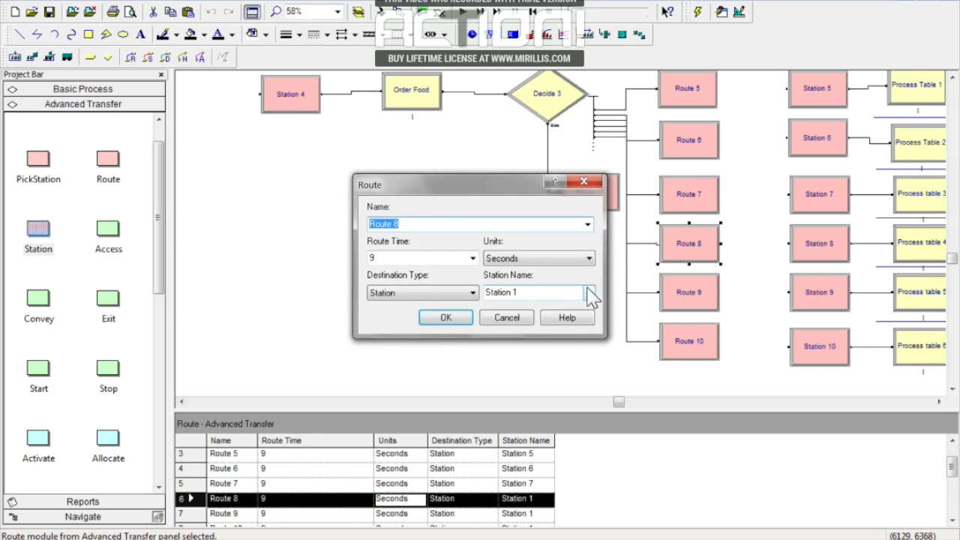
pyautogui.click(590, 292)
pyautogui.moveTo(584, 328); pyautogui.dragTo(586, 344)
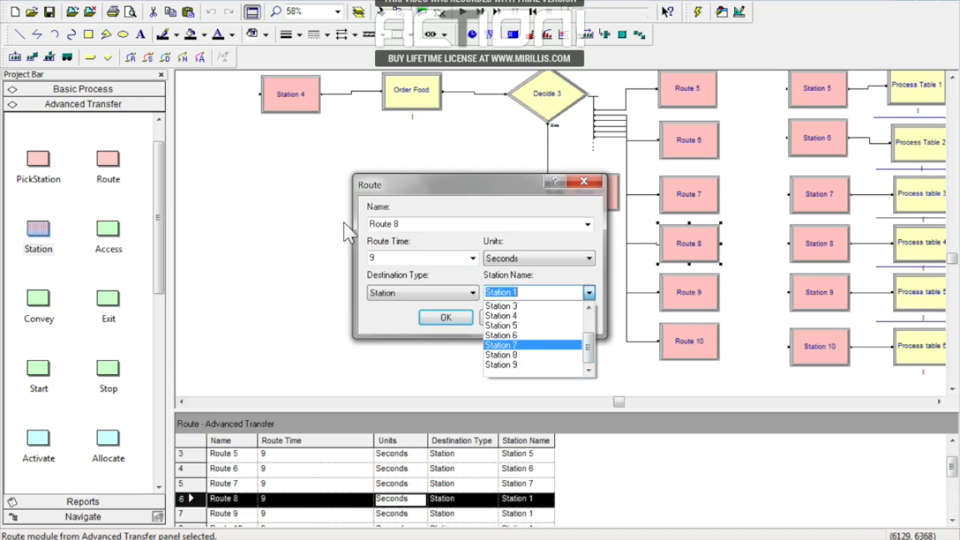
pyautogui.click(515, 351)
pyautogui.click(456, 318)
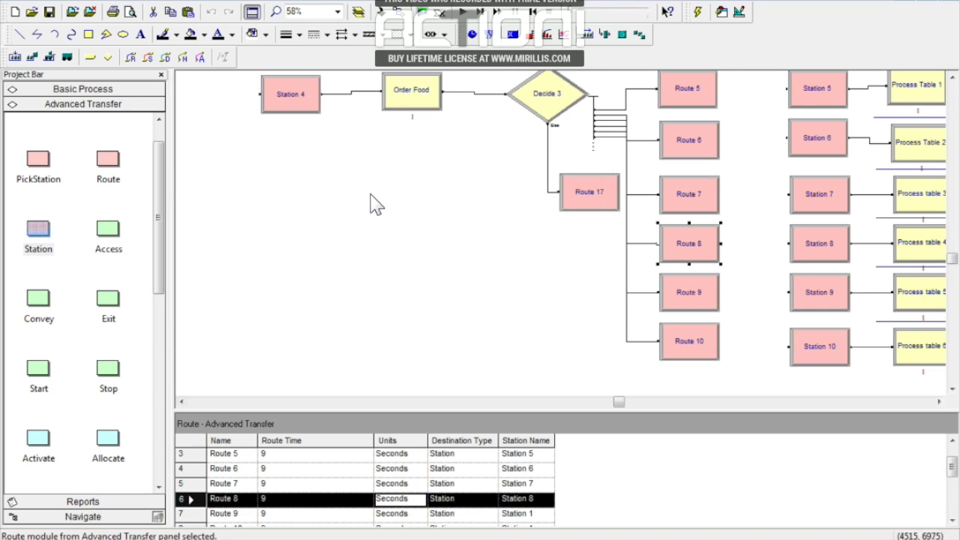
# Set the destination station of the Route 9 module to Station 9.
pyautogui.doubleClick(681, 293)
pyautogui.click(588, 292)
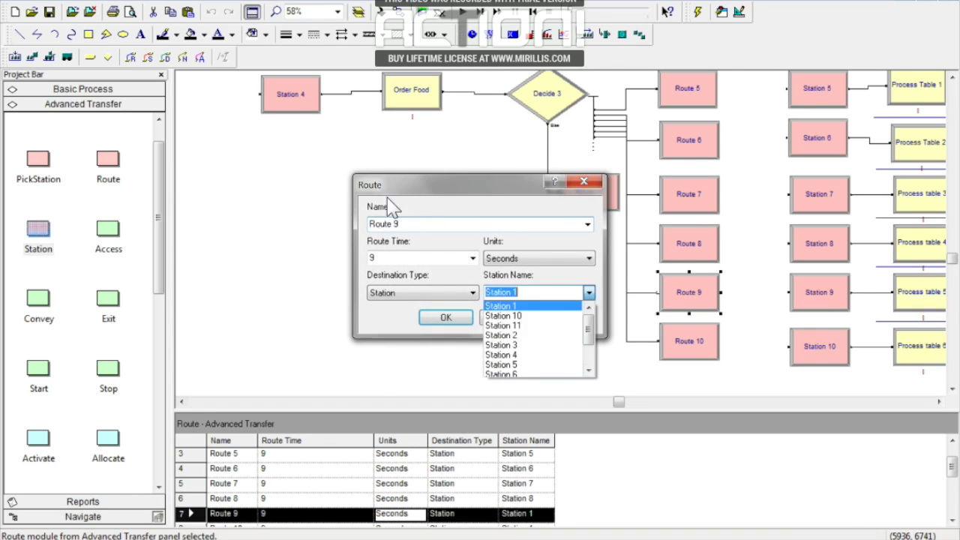
pyautogui.moveTo(589, 333); pyautogui.dragTo(592, 356)
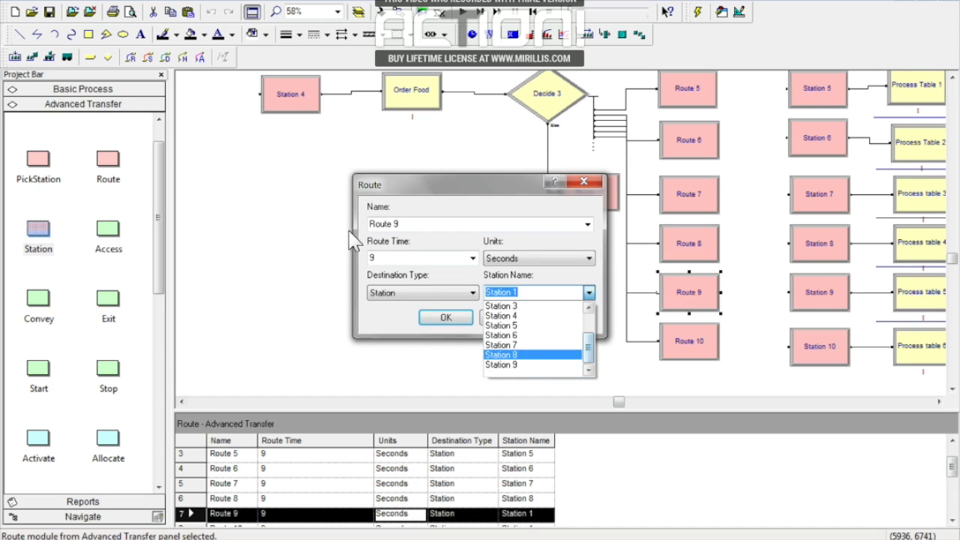
pyautogui.click(517, 373)
pyautogui.click(445, 318)
# Set the destination station of the Route 10 module to Station 10.
pyautogui.doubleClick(687, 342)
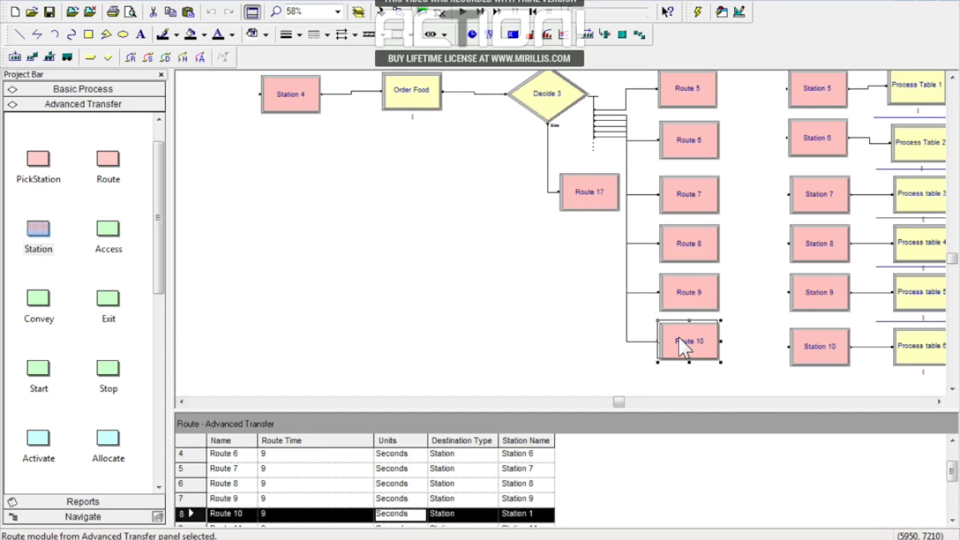
pyautogui.click(525, 312)
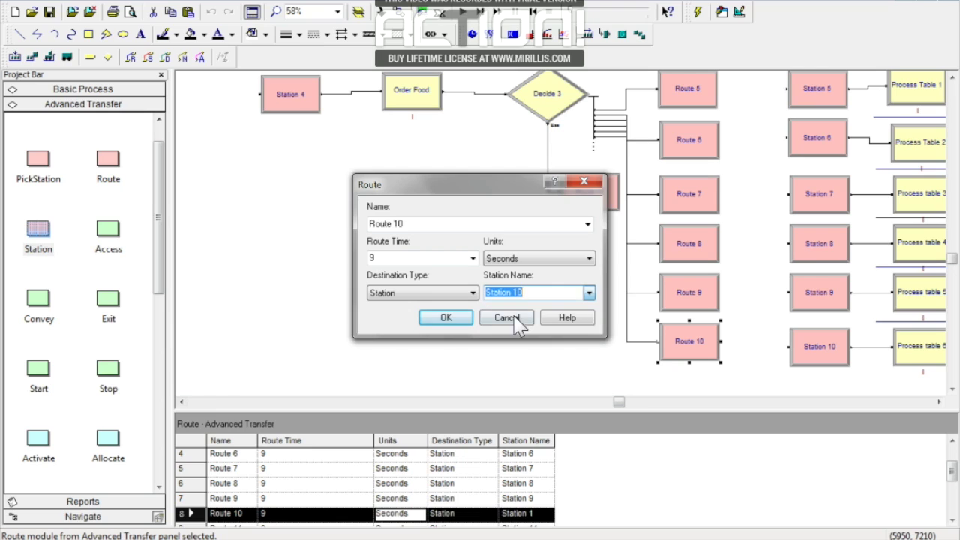
pyautogui.click(444, 318)
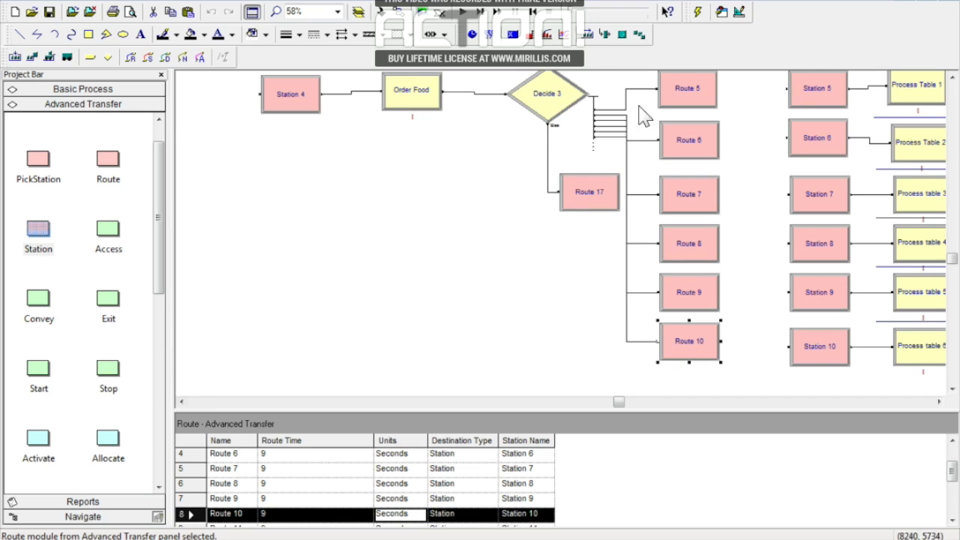
# Check the time between arrivals in the Customers Arrival create module, leaving its settings as they are.
pyautogui.click(951, 77)
pyautogui.click(951, 78)
pyautogui.click(951, 77)
pyautogui.click(951, 78)
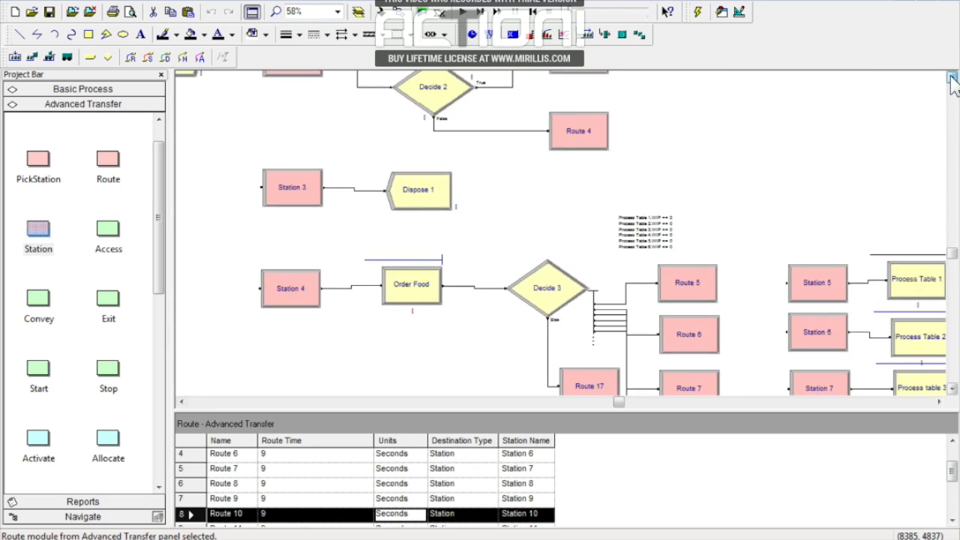
pyautogui.click(951, 77)
pyautogui.click(951, 77)
pyautogui.click(951, 77)
pyautogui.click(951, 77)
pyautogui.click(951, 78)
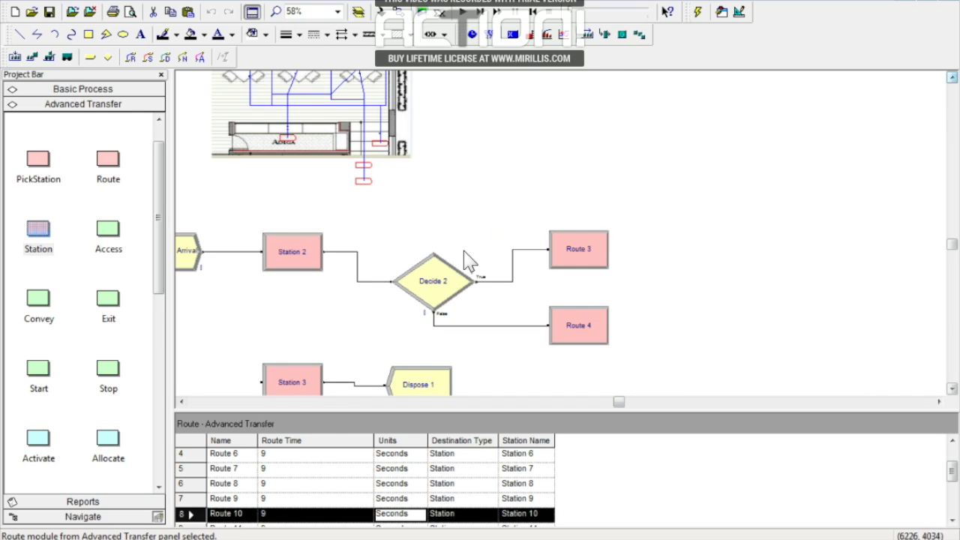
pyautogui.moveTo(619, 402); pyautogui.dragTo(605, 405)
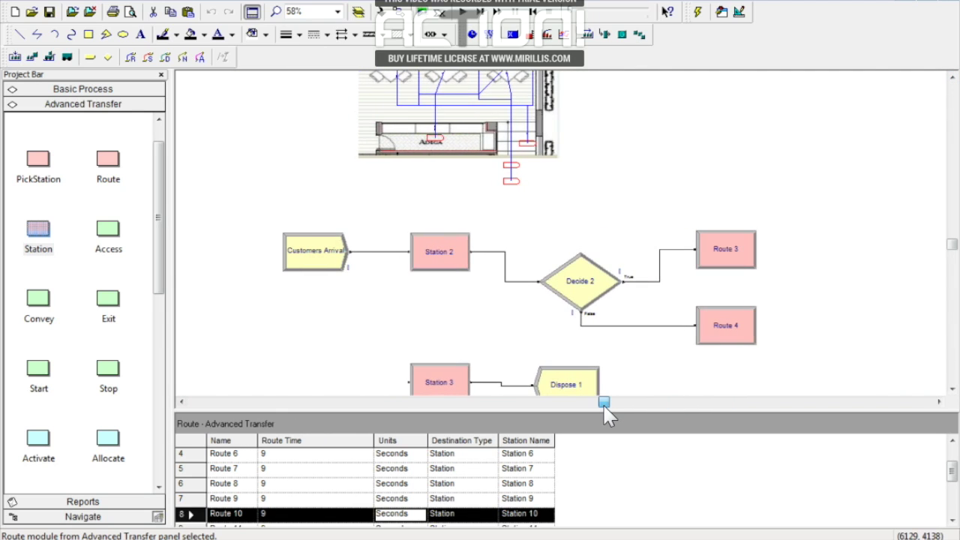
pyautogui.doubleClick(302, 259)
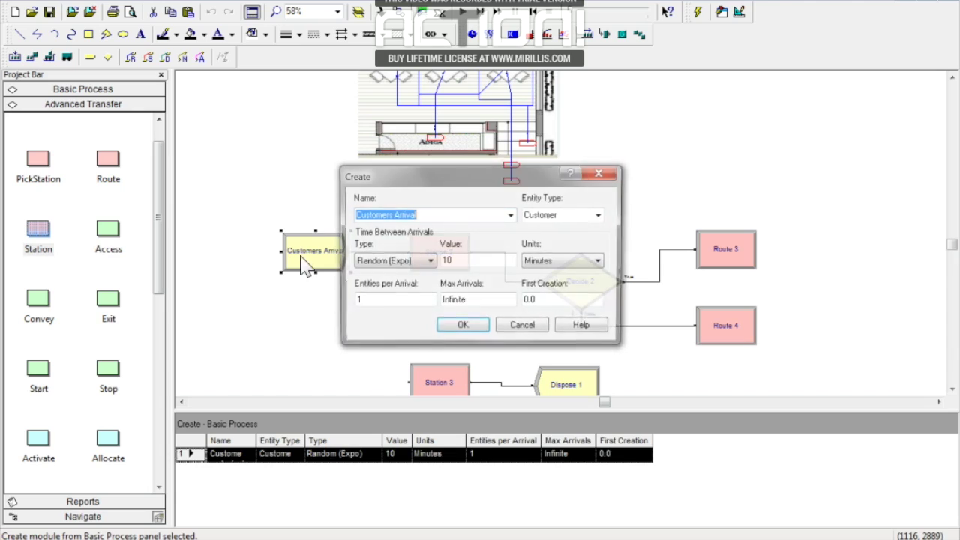
pyautogui.click(611, 174)
# Run the simulation with the restaurant floor plan animation in view, and run it once more.
pyautogui.click(952, 77)
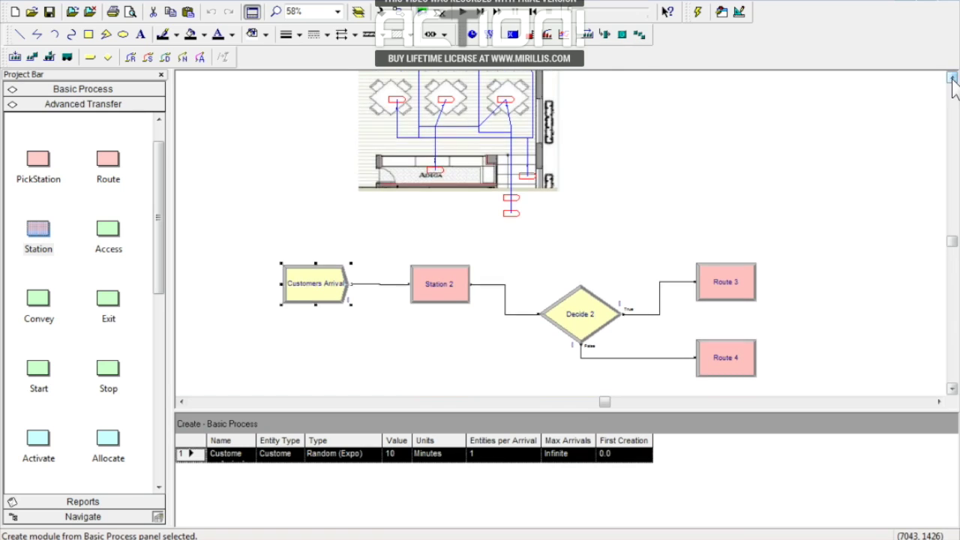
pyautogui.click(952, 77)
pyautogui.click(953, 85)
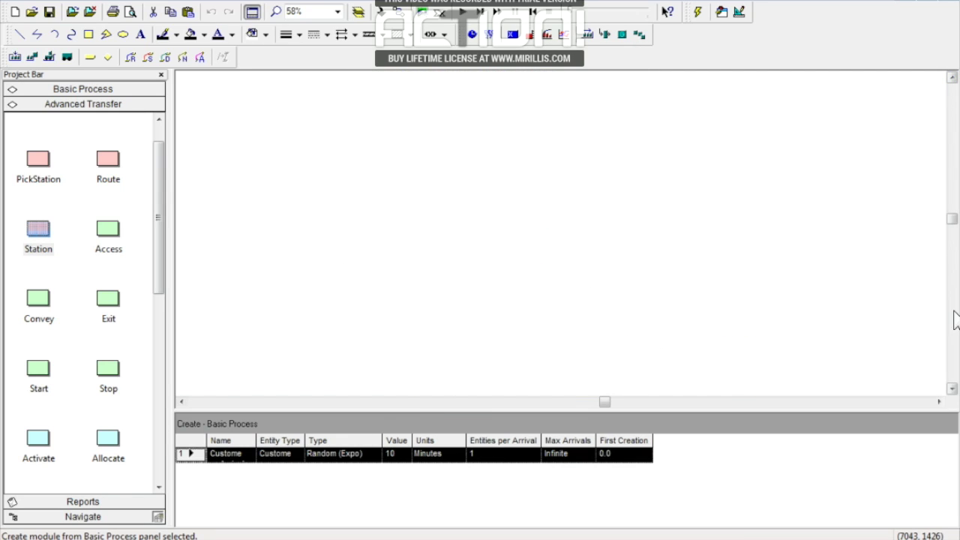
pyautogui.moveTo(950, 219); pyautogui.dragTo(950, 240)
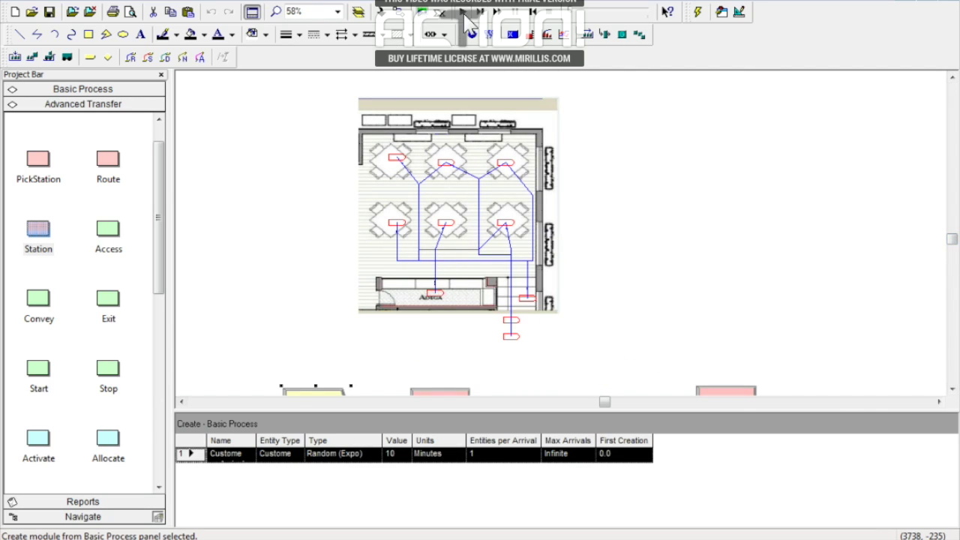
pyautogui.click(465, 12)
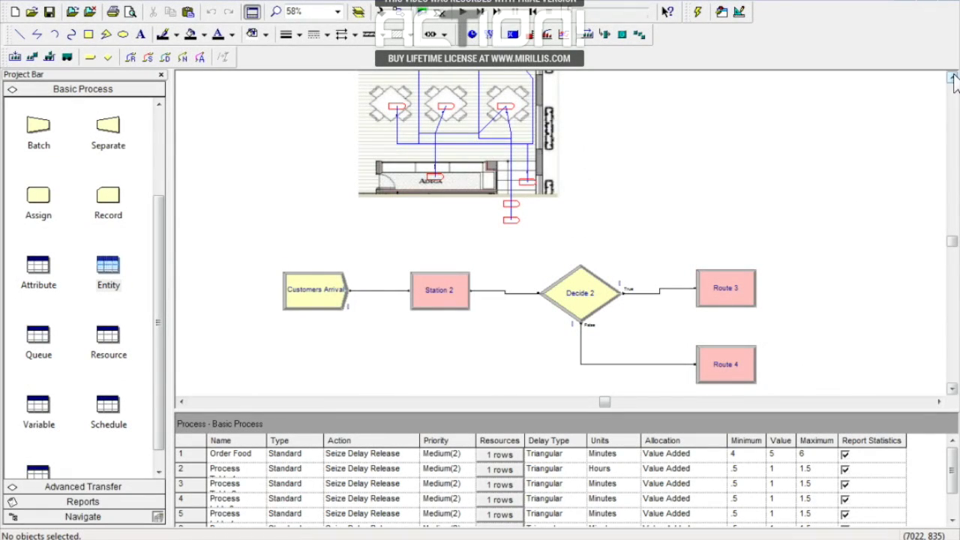
pyautogui.click(952, 78)
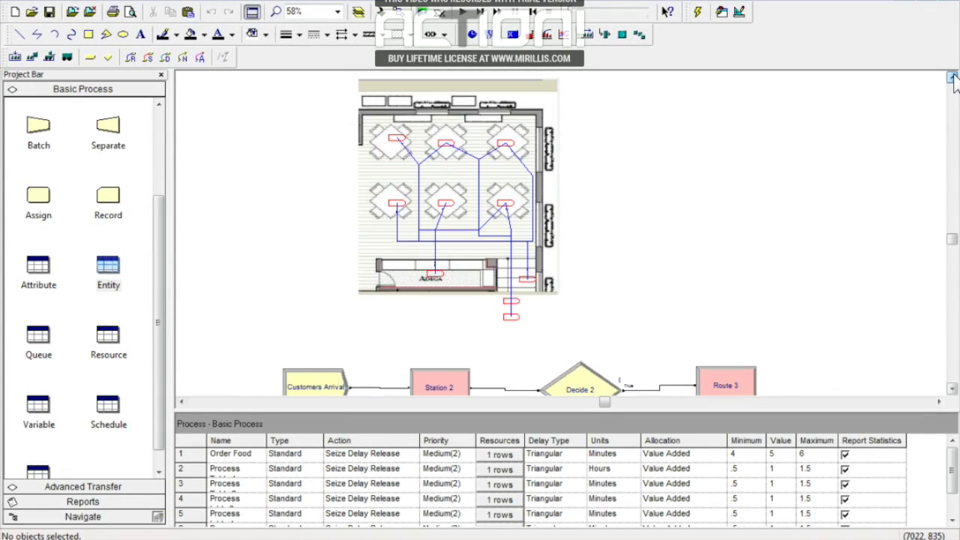
pyautogui.click(464, 14)
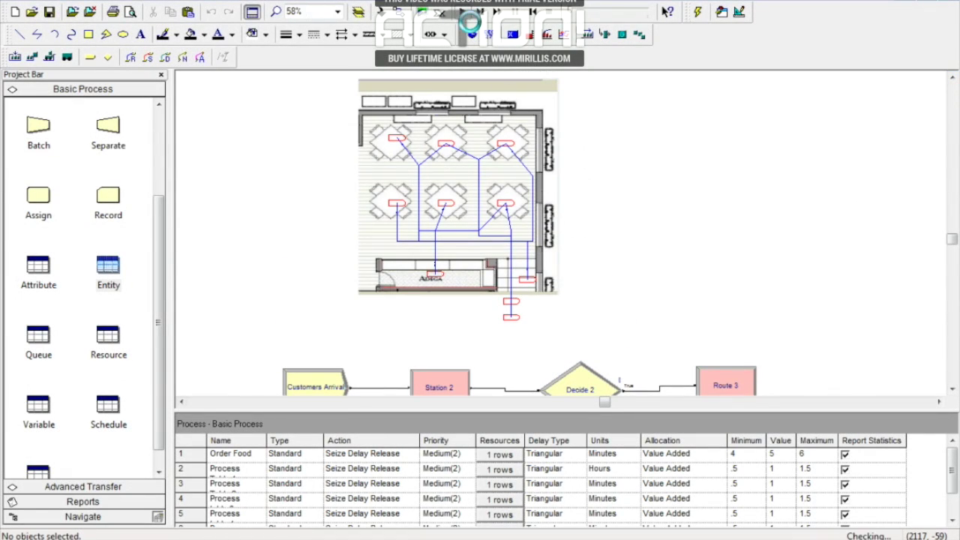
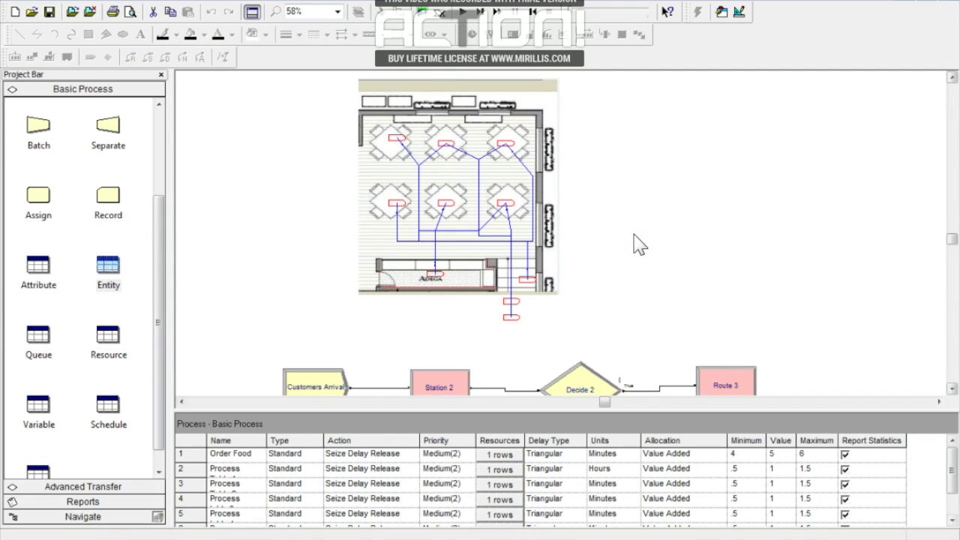
# Select Hours as the delay time units of the Process Table 1 module.
pyautogui.click(951, 389)
pyautogui.moveTo(951, 389); pyautogui.dragTo(938, 402)
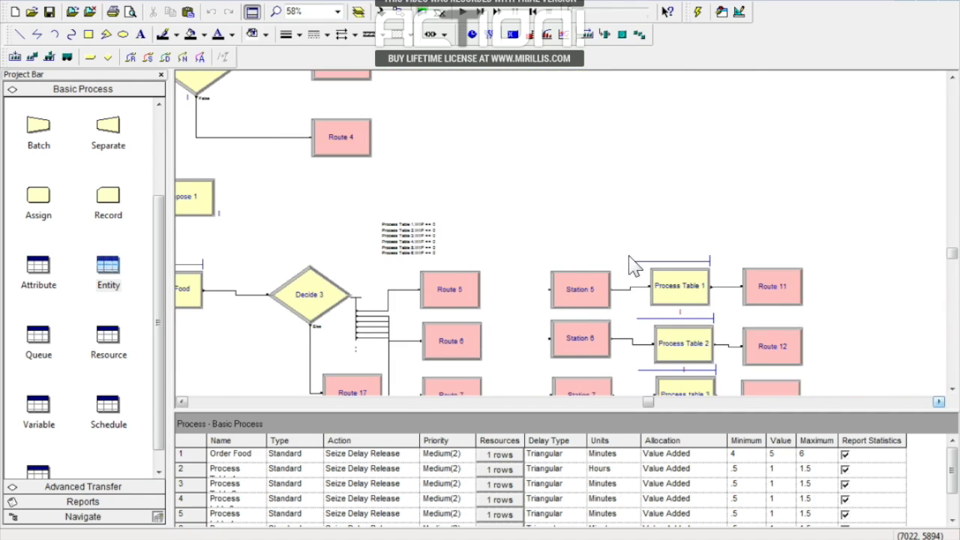
pyautogui.scroll(-4, 634, 259)
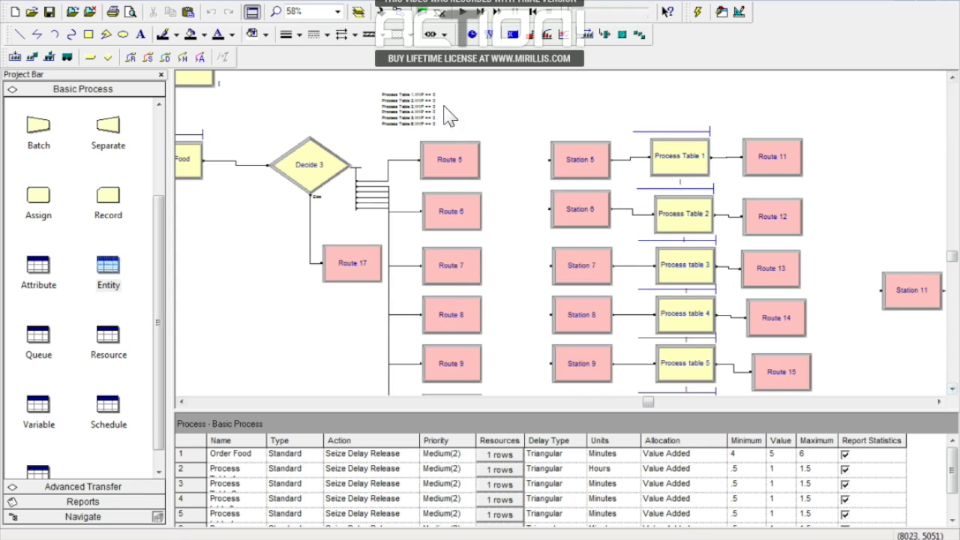
pyautogui.doubleClick(669, 169)
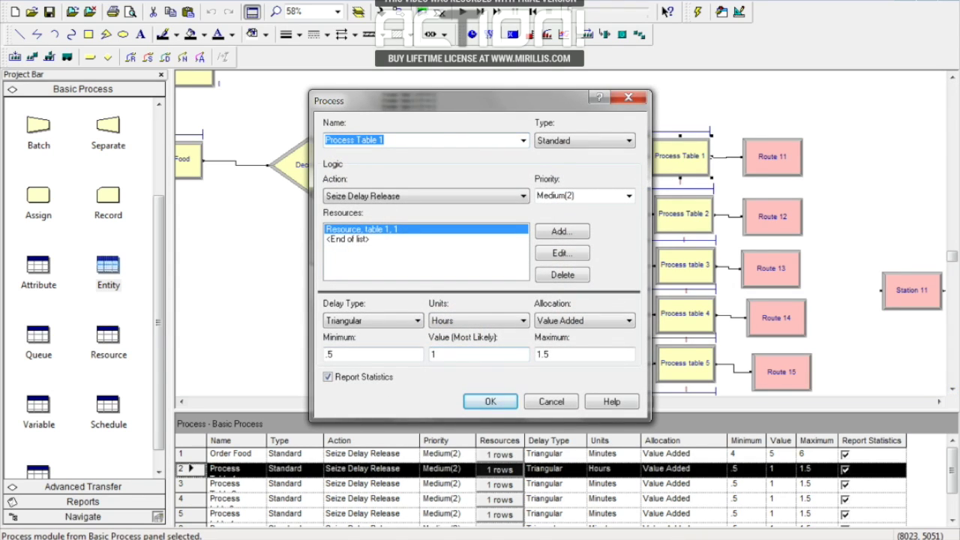
pyautogui.click(495, 327)
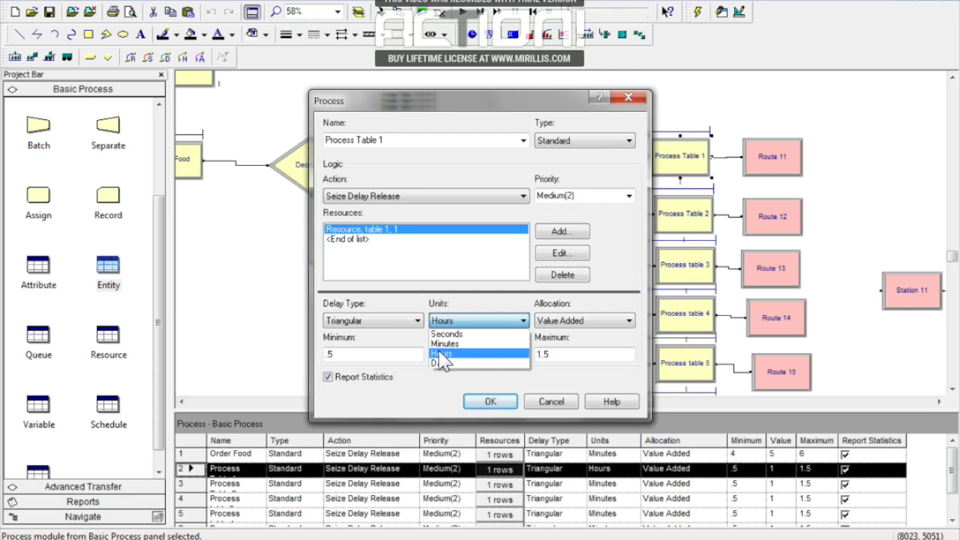
pyautogui.click(443, 353)
pyautogui.click(491, 401)
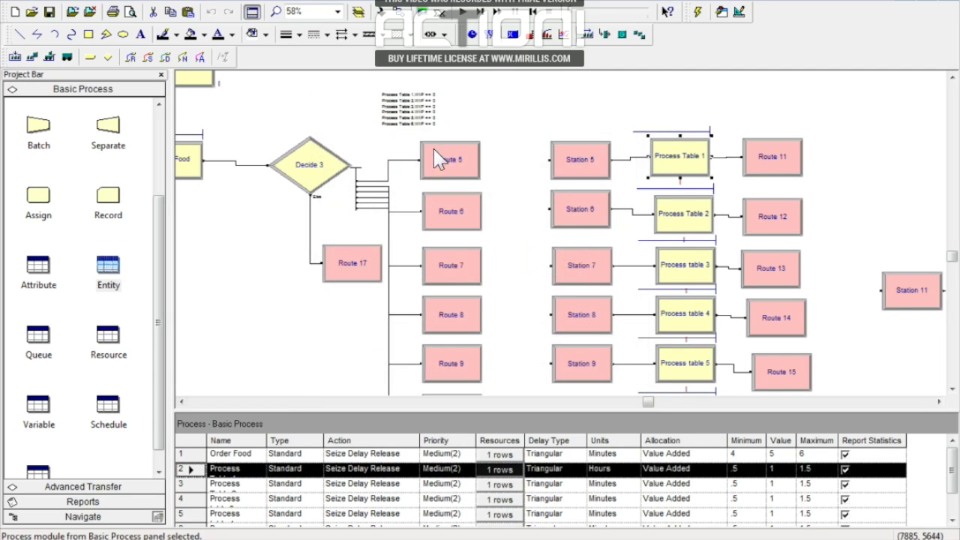
# Set the delay time units of the Process Table 2 module to Hours.
pyautogui.click(681, 225)
pyautogui.doubleClick(681, 231)
pyautogui.click(498, 320)
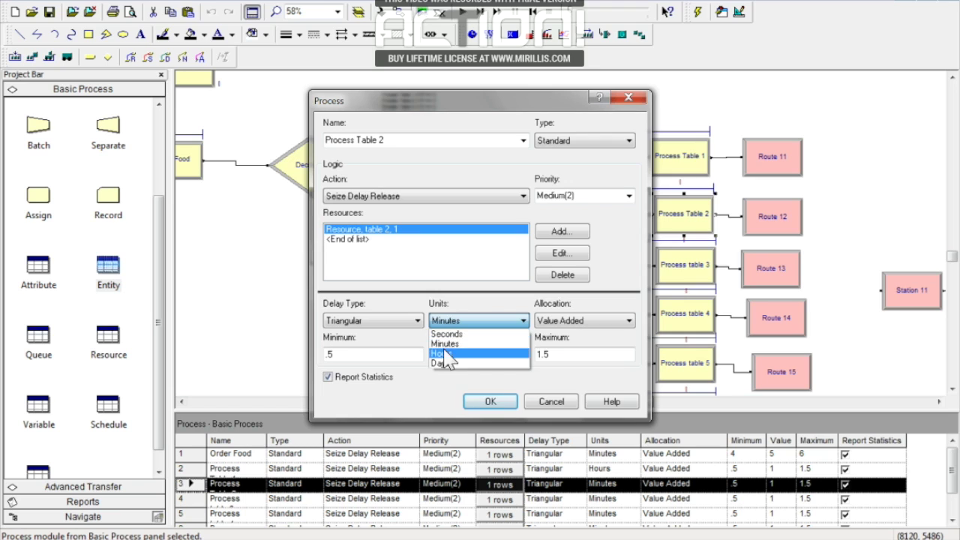
pyautogui.click(443, 350)
pyautogui.click(490, 401)
# Set the delay time units of the Process table 3 module to Hours.
pyautogui.doubleClick(684, 264)
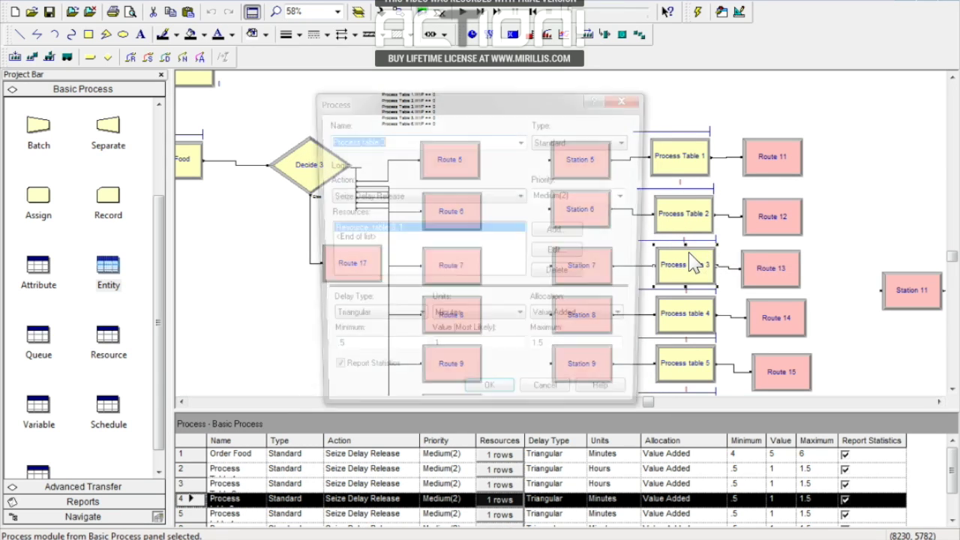
pyautogui.click(480, 321)
pyautogui.click(444, 352)
pyautogui.click(487, 401)
# Set the delay time units of the Process table 4 module to Hours.
pyautogui.doubleClick(684, 313)
pyautogui.click(480, 320)
pyautogui.click(442, 352)
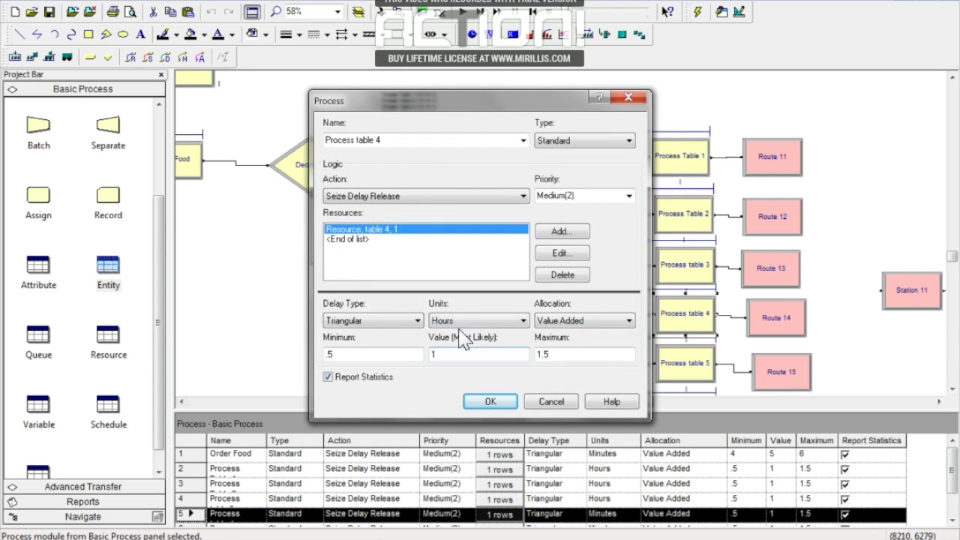
pyautogui.click(491, 401)
# Set the delay time units of the Process table 5 module to Hours and recheck its settings.
pyautogui.doubleClick(665, 360)
pyautogui.click(504, 322)
pyautogui.click(441, 351)
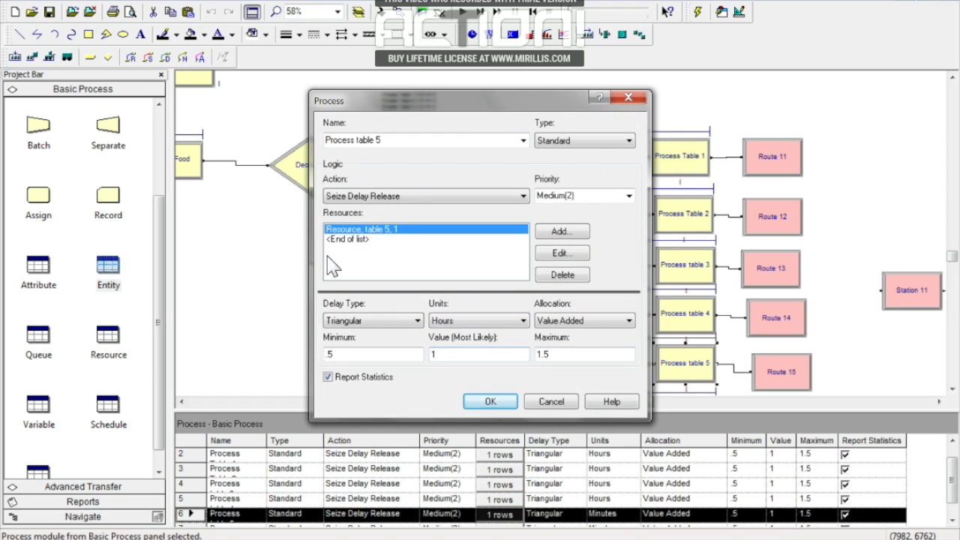
pyautogui.press('Return')
pyautogui.scroll(3, 951, 270)
pyautogui.scroll(-6, 951, 272)
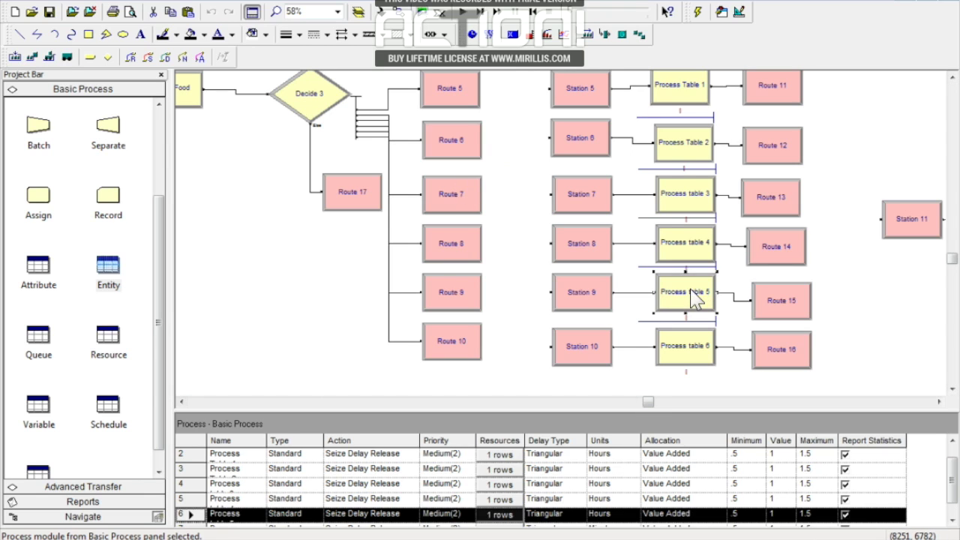
pyautogui.doubleClick(691, 293)
pyautogui.click(491, 401)
# Set the delay time units of the Process table 6 module to Hours.
pyautogui.doubleClick(683, 346)
pyautogui.click(480, 320)
pyautogui.click(499, 341)
pyautogui.click(499, 324)
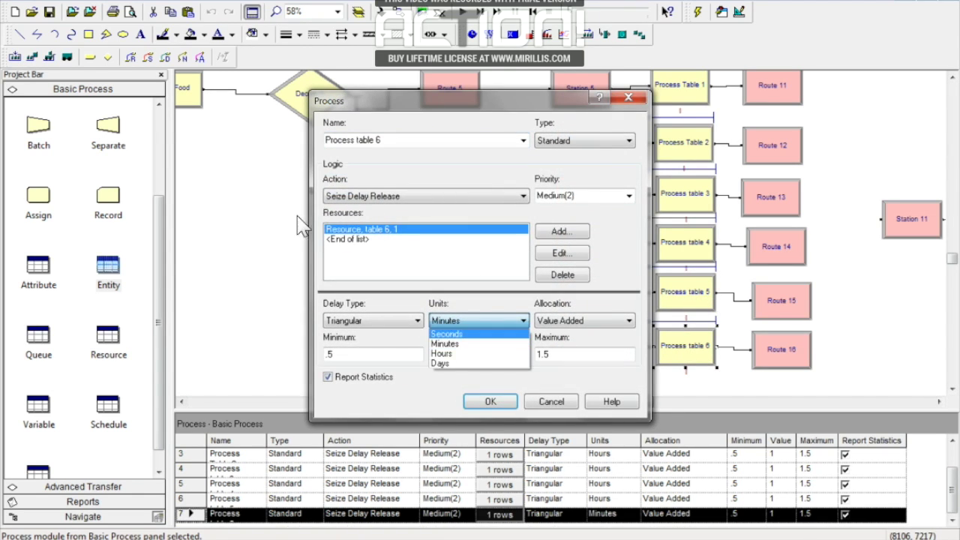
pyautogui.click(450, 352)
pyautogui.click(490, 402)
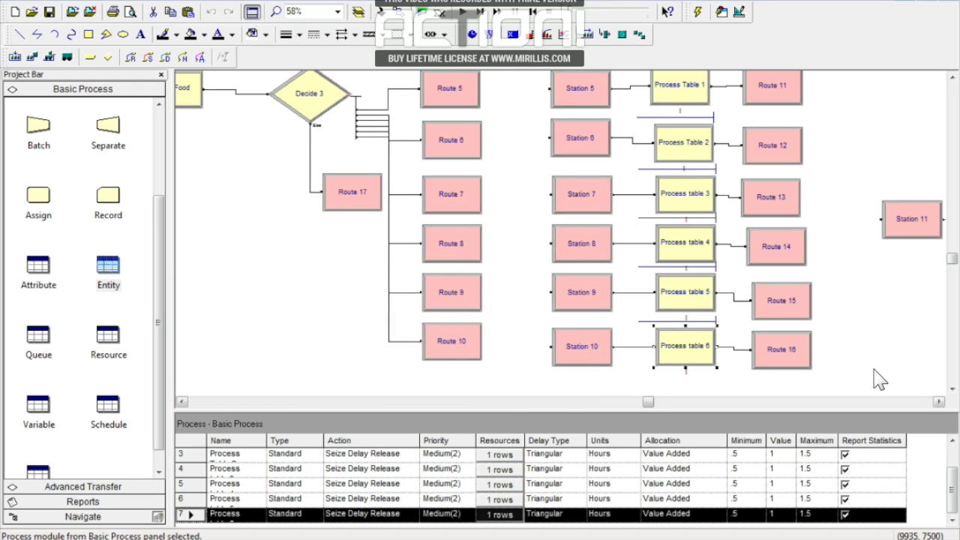
# Check the route time and destination station of the Route 5 and Route 17 modules, leaving their settings as they are.
pyautogui.moveTo(648, 403); pyautogui.dragTo(618, 402)
pyautogui.scroll(1, 955, 259)
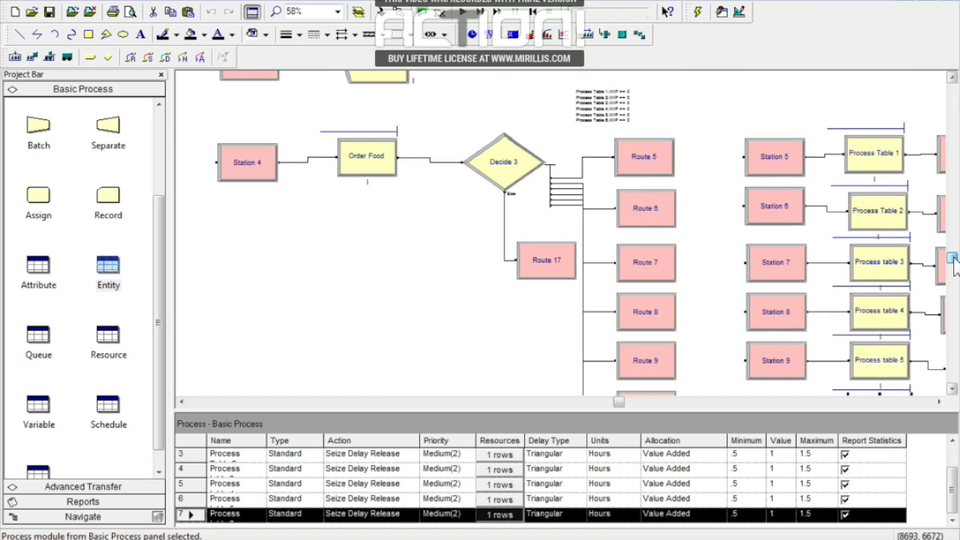
pyautogui.scroll(-2, 955, 266)
pyautogui.scroll(1, 954, 266)
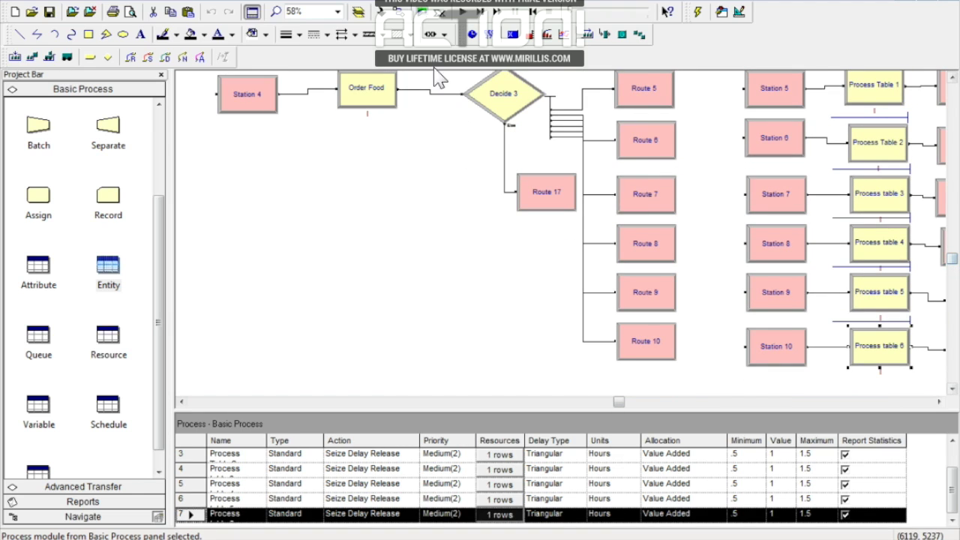
pyautogui.doubleClick(644, 92)
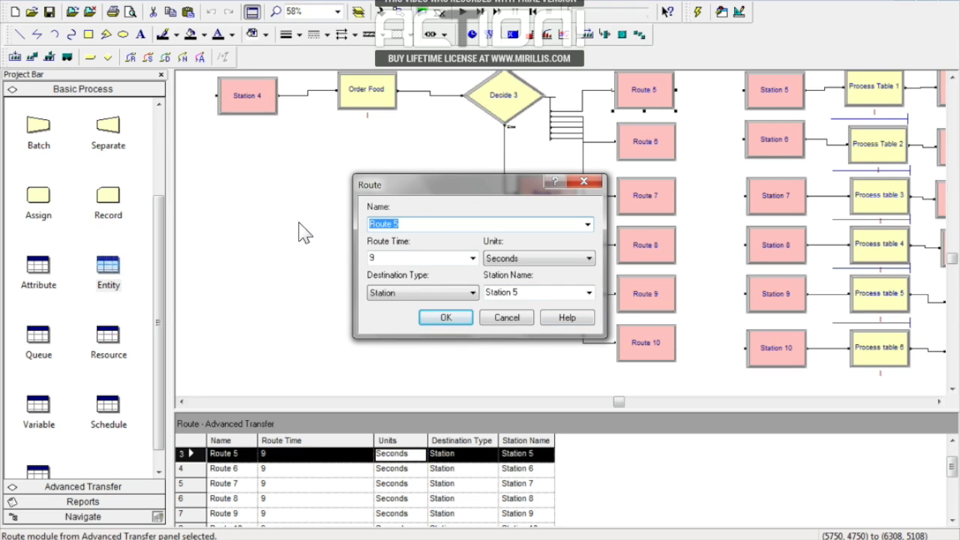
pyautogui.press('Escape')
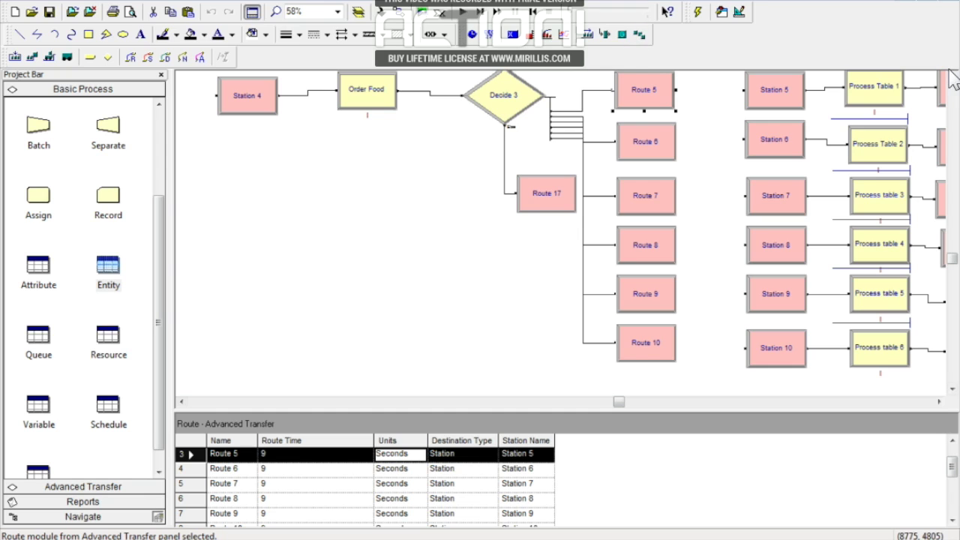
pyautogui.scroll(2, 638, 49)
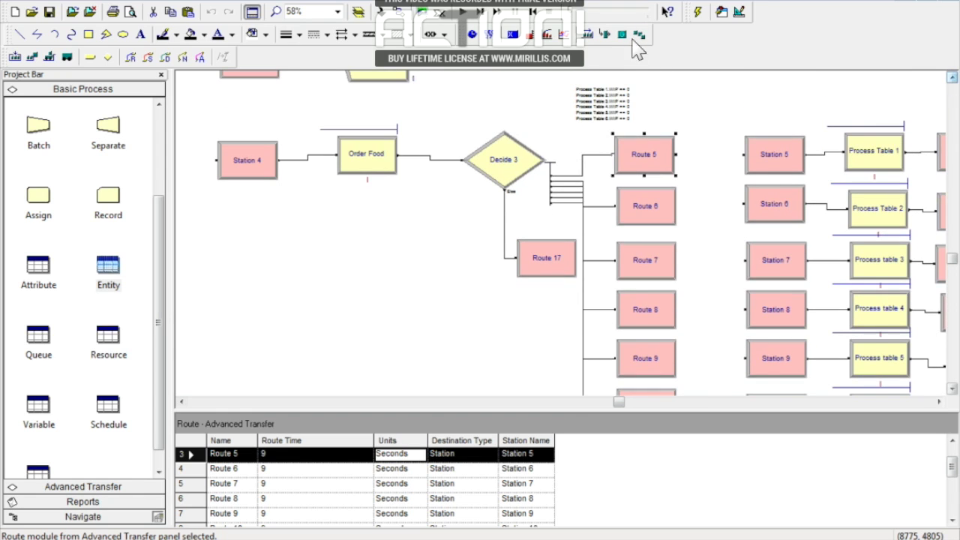
pyautogui.doubleClick(546, 256)
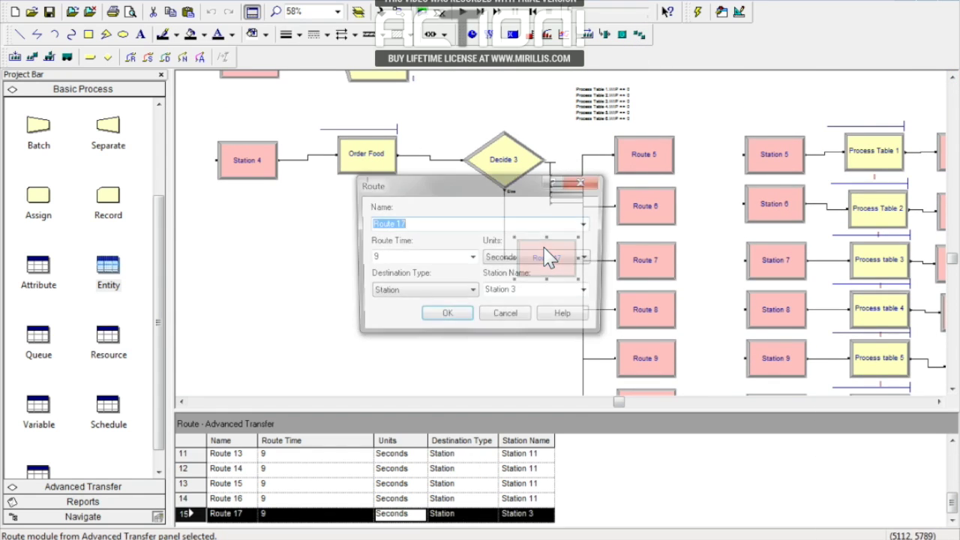
pyautogui.click(454, 322)
# Run the simulation with the restaurant floor plan in view to test the table process times.
pyautogui.scroll(4, 951, 82)
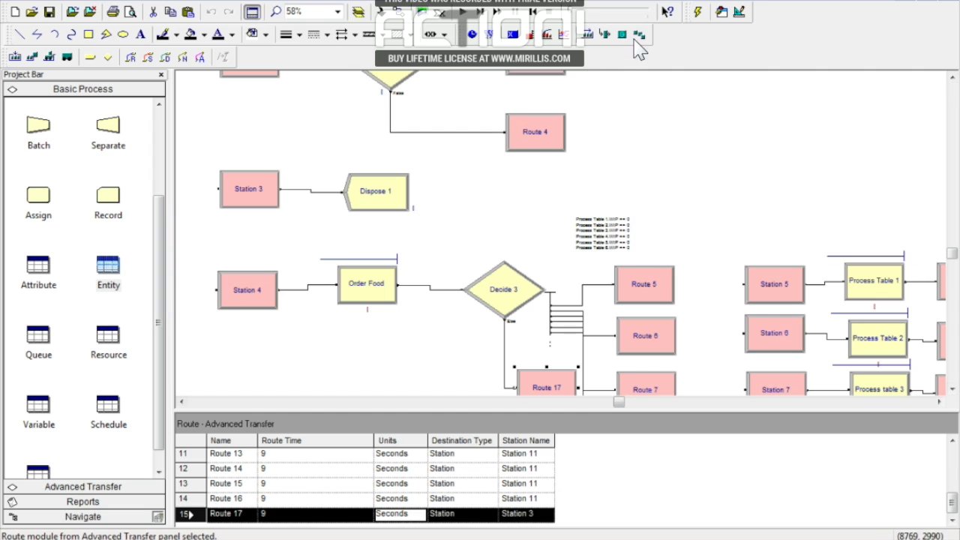
pyautogui.scroll(8, 952, 77)
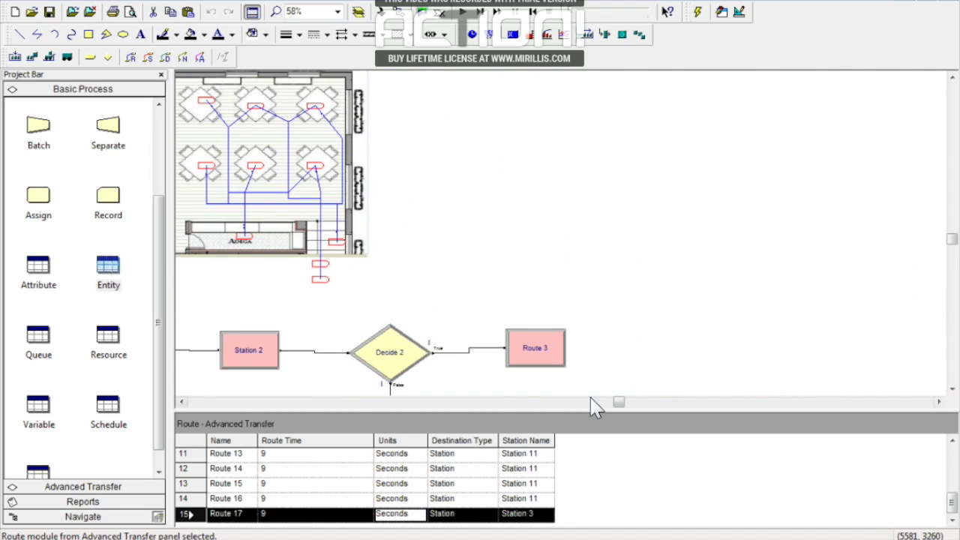
pyautogui.moveTo(614, 406); pyautogui.dragTo(598, 403)
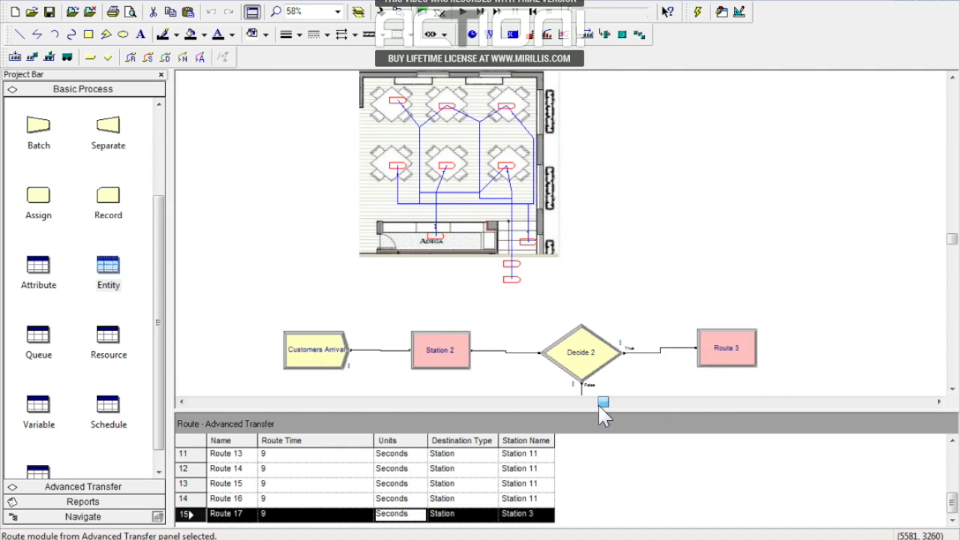
pyautogui.click(951, 77)
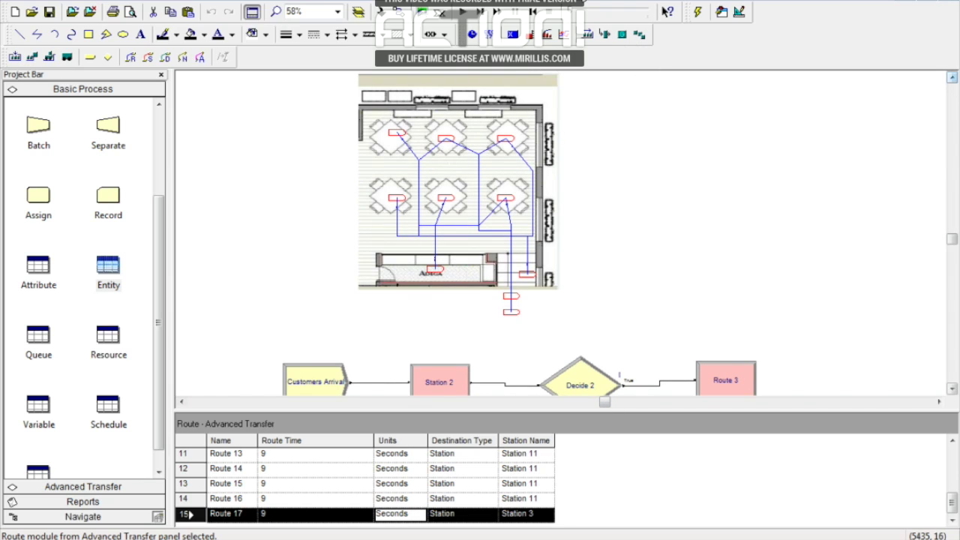
pyautogui.click(463, 12)
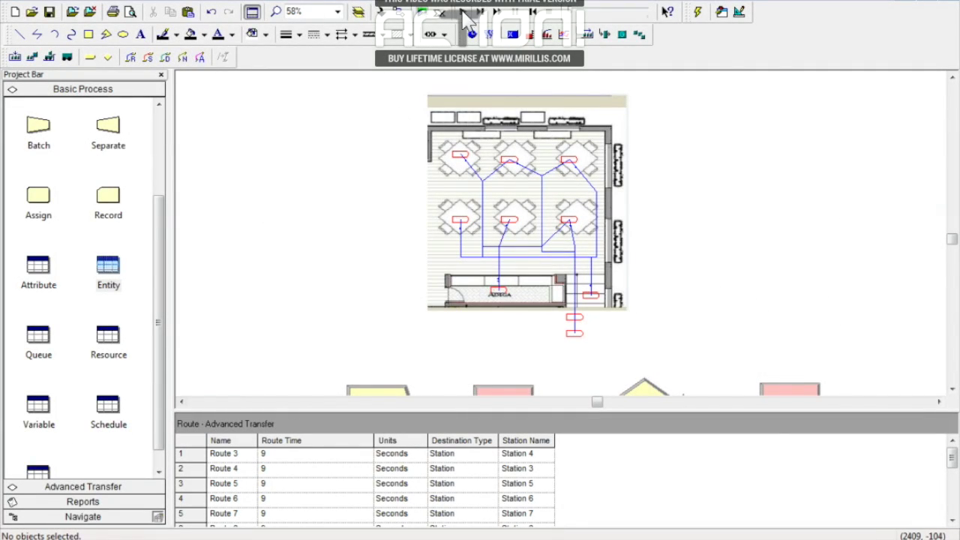
pyautogui.click(951, 389)
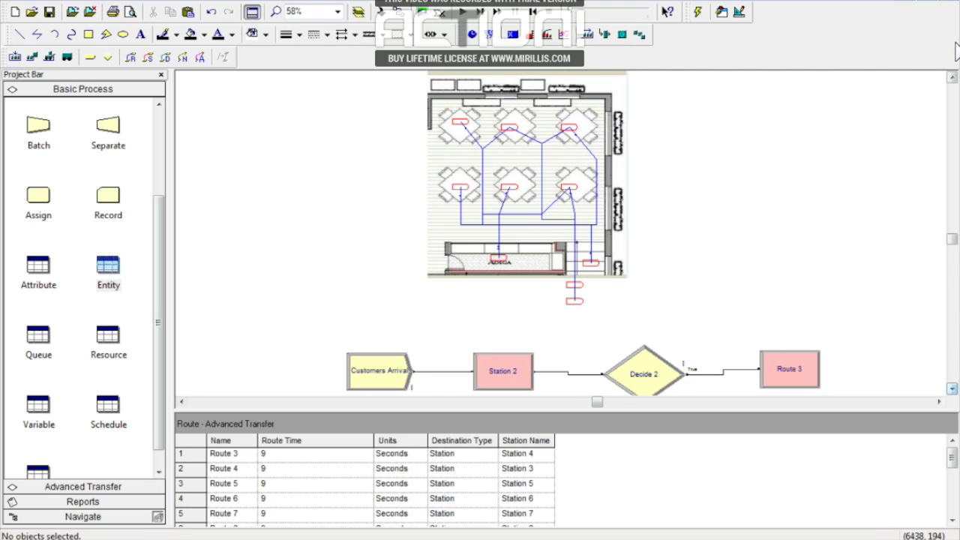
pyautogui.click(950, 76)
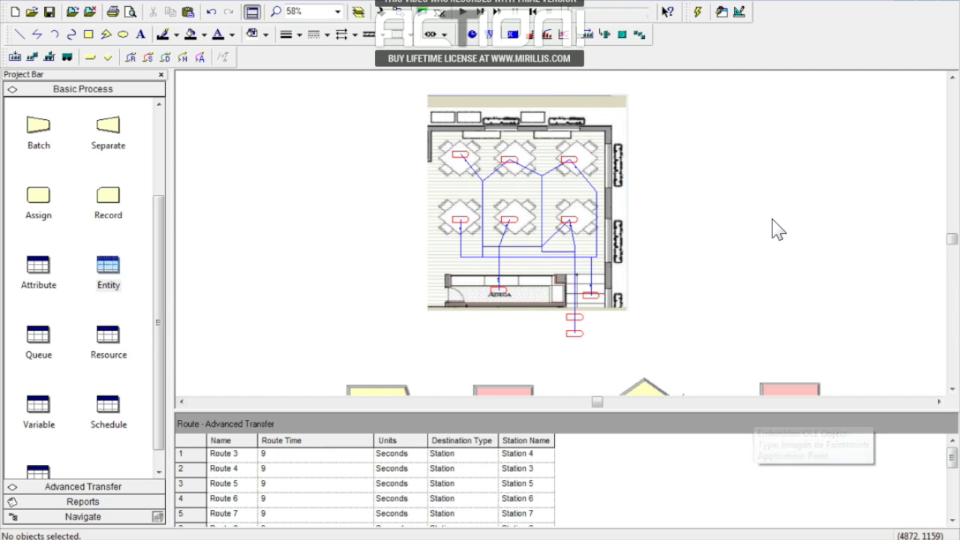
# Set the base time units in the run setup's replication parameters to Minutes.
pyautogui.click(218, 1)
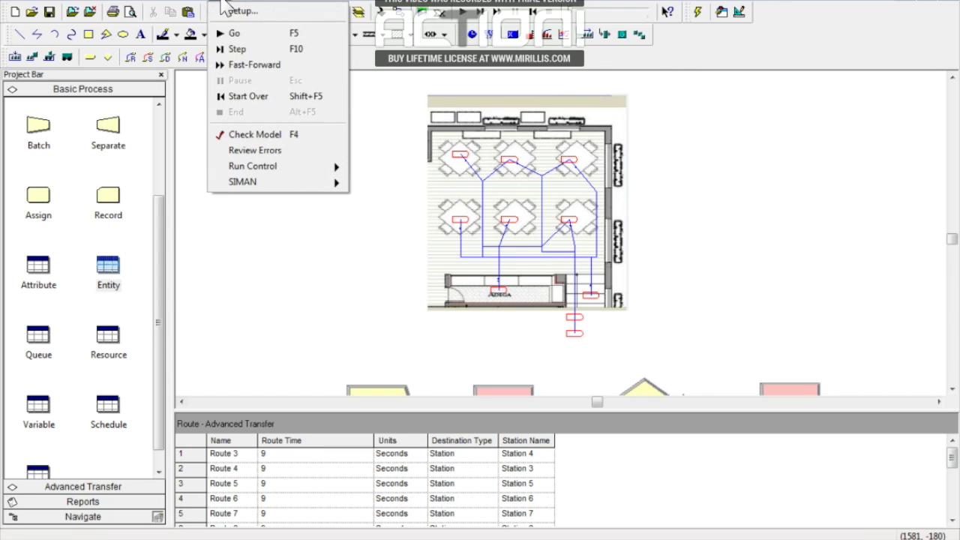
pyautogui.click(234, 9)
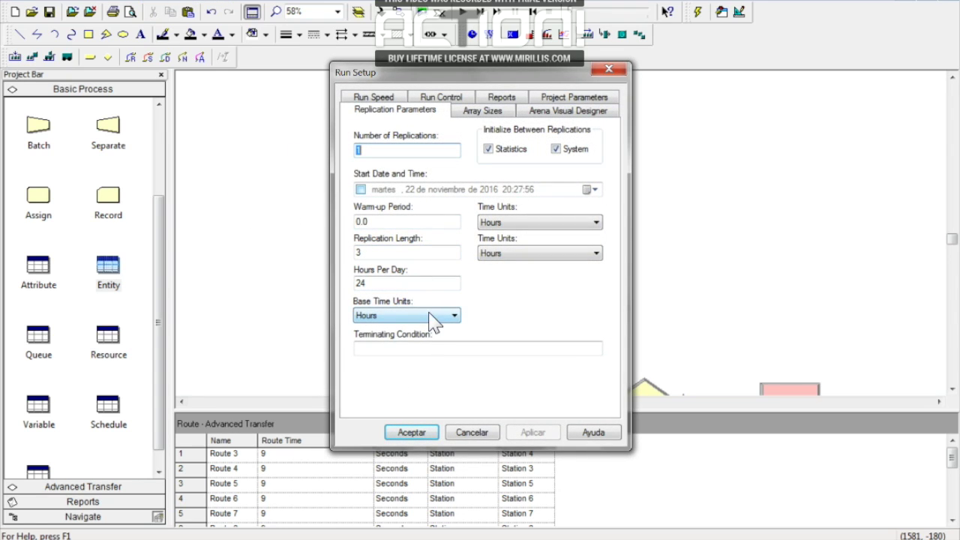
pyautogui.click(399, 316)
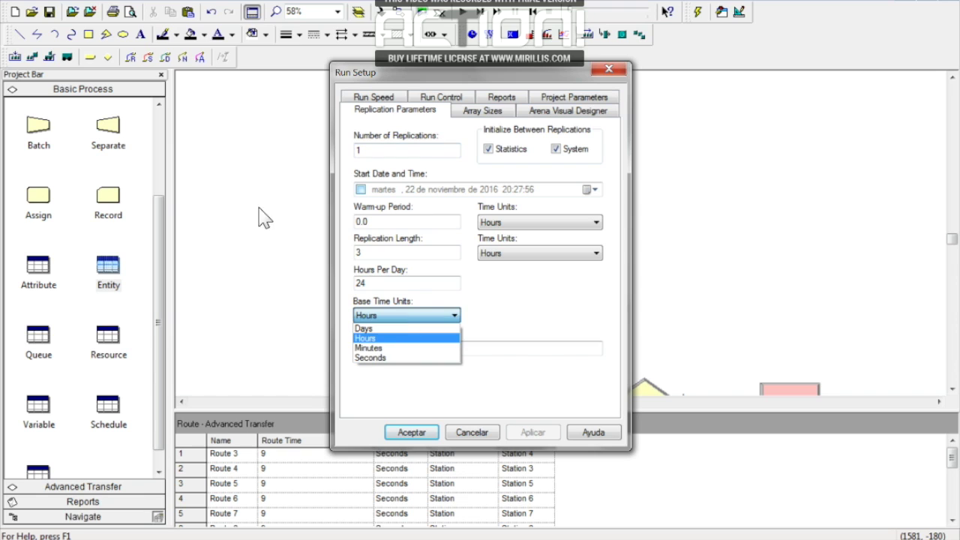
pyautogui.click(384, 348)
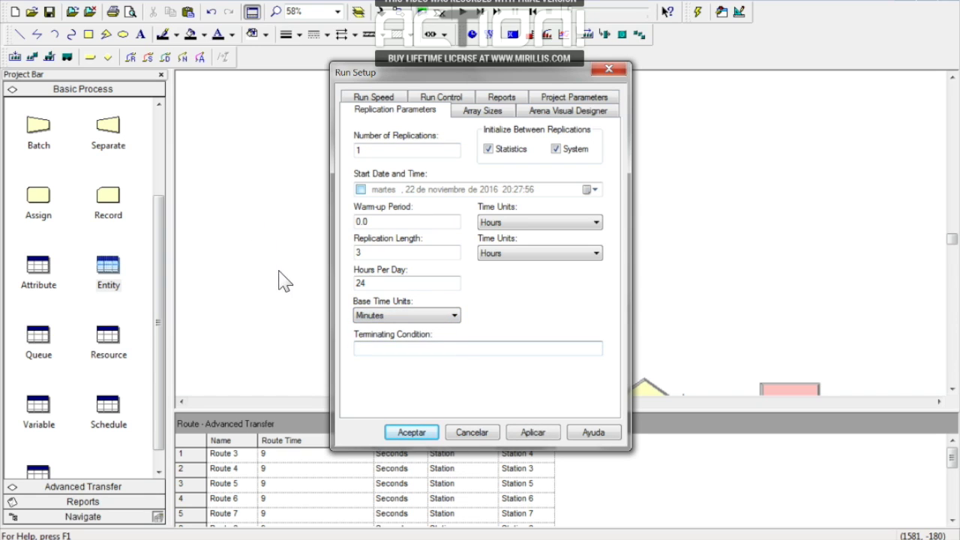
pyautogui.click(411, 433)
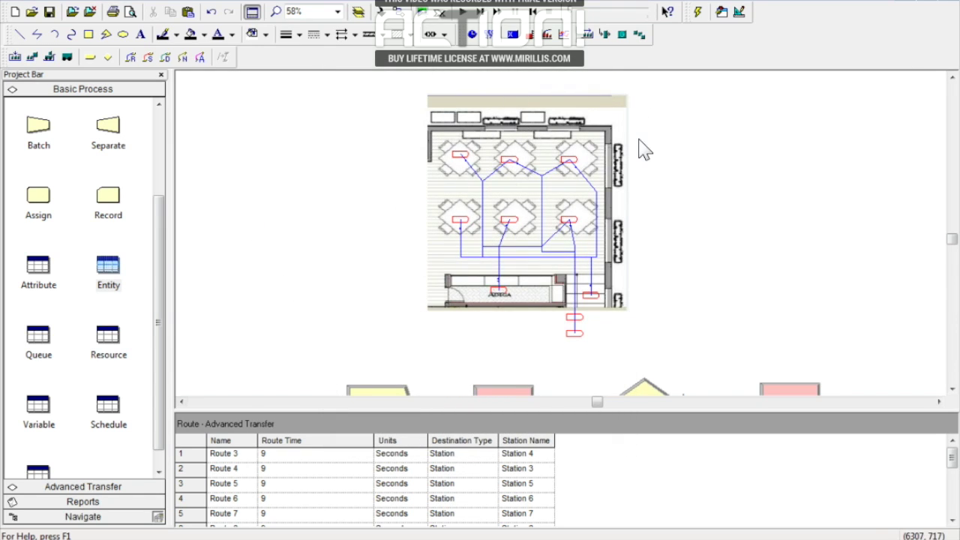
# Run the simulation again, watch customers move across the floor plan, and end the run.
pyautogui.moveTo(954, 235); pyautogui.dragTo(954, 239)
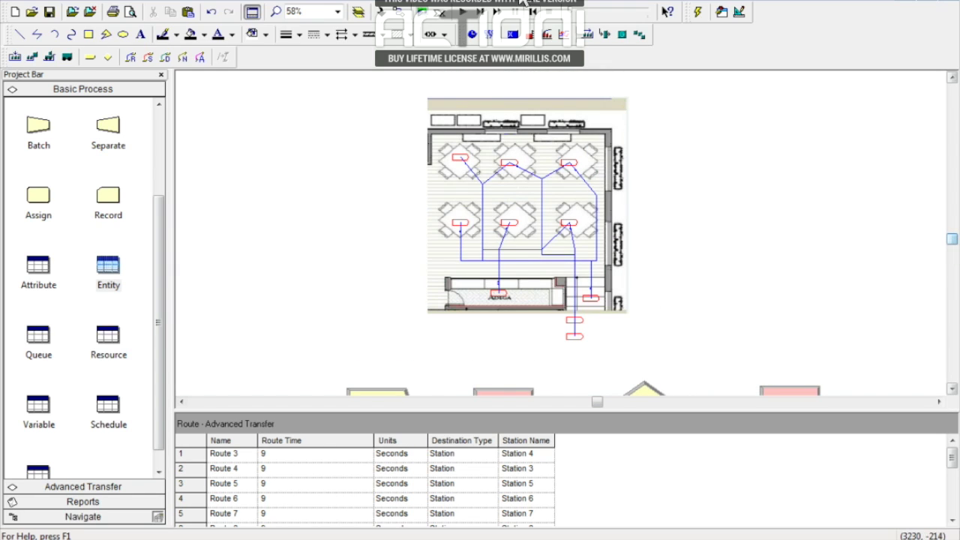
pyautogui.click(465, 14)
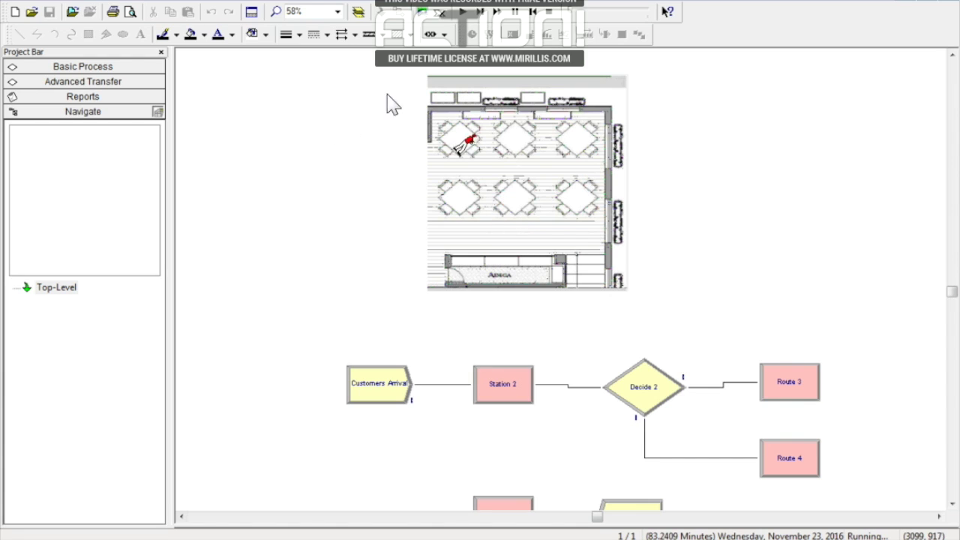
pyautogui.click(550, 11)
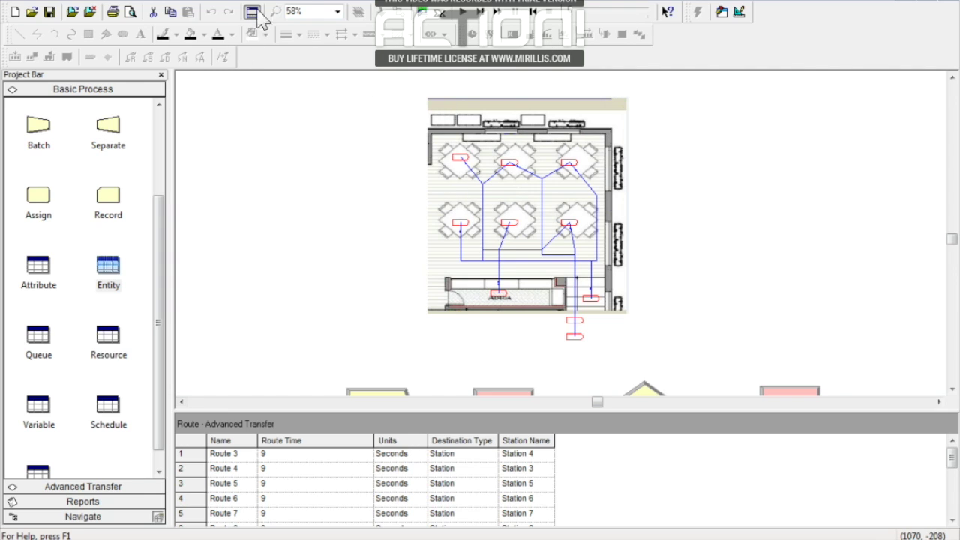
pyautogui.click(271, 244)
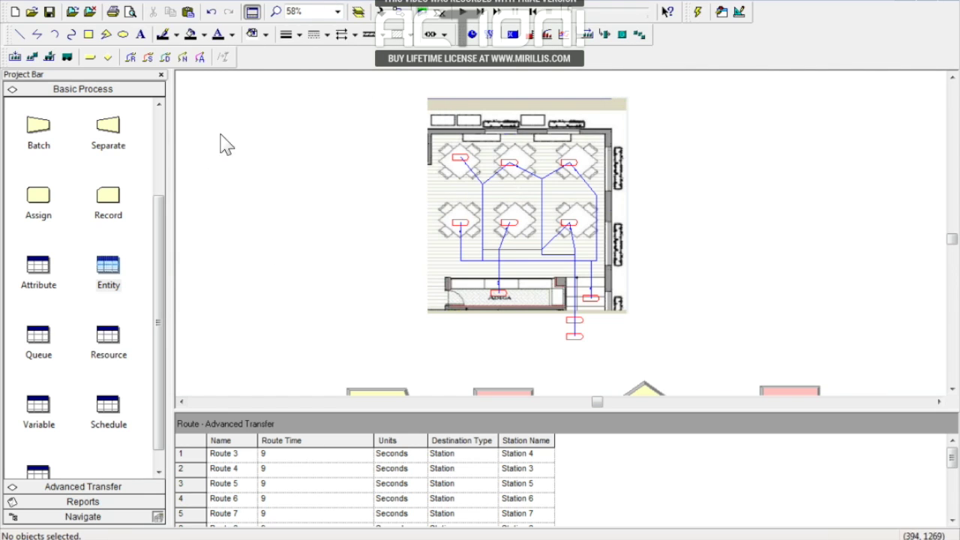
# Start a new resource picture and delete its Idle, Inactive and Failed state pictures, keeping only Busy.
pyautogui.click(603, 36)
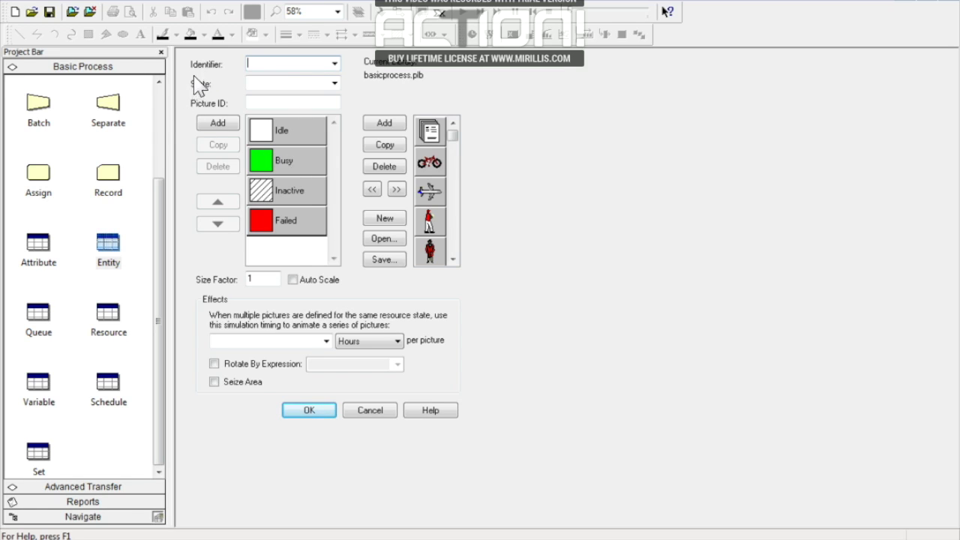
pyautogui.click(279, 131)
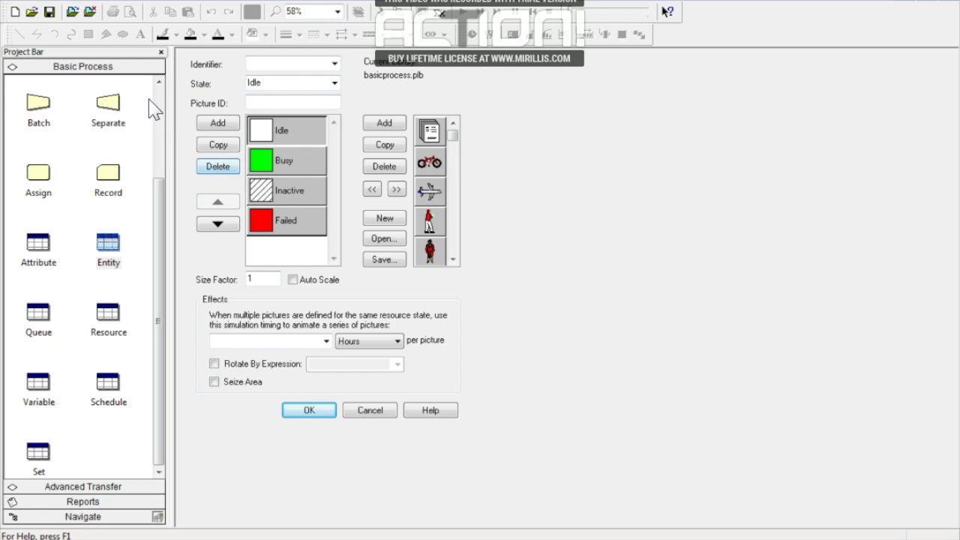
pyautogui.click(217, 165)
pyautogui.click(285, 162)
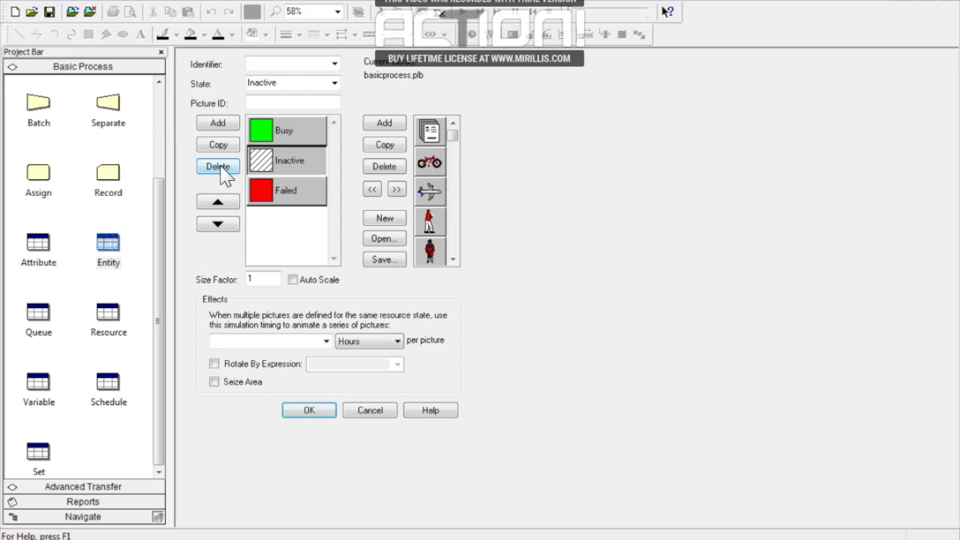
pyautogui.click(218, 166)
pyautogui.click(279, 171)
pyautogui.click(266, 169)
pyautogui.click(228, 168)
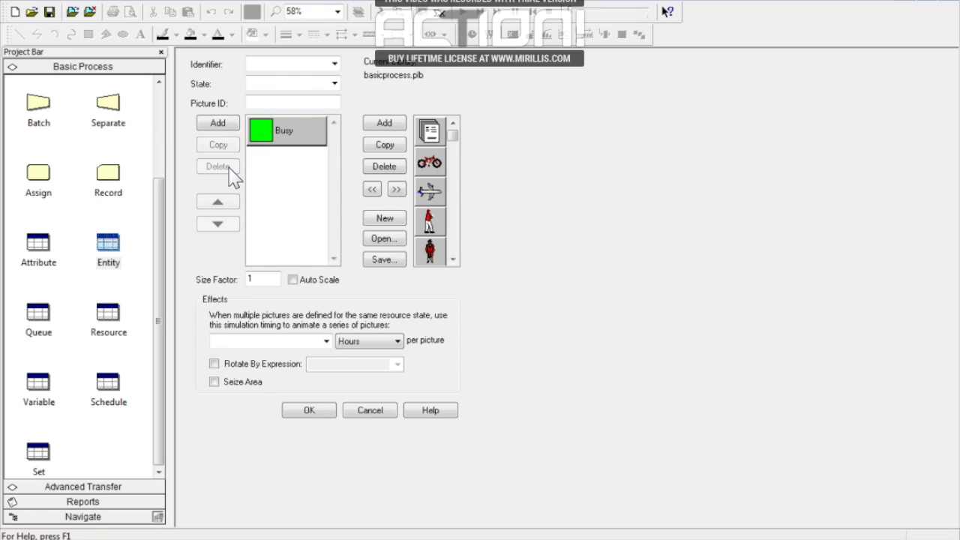
# Replace the Busy state's picture with the red circle from the picture library.
pyautogui.click(294, 141)
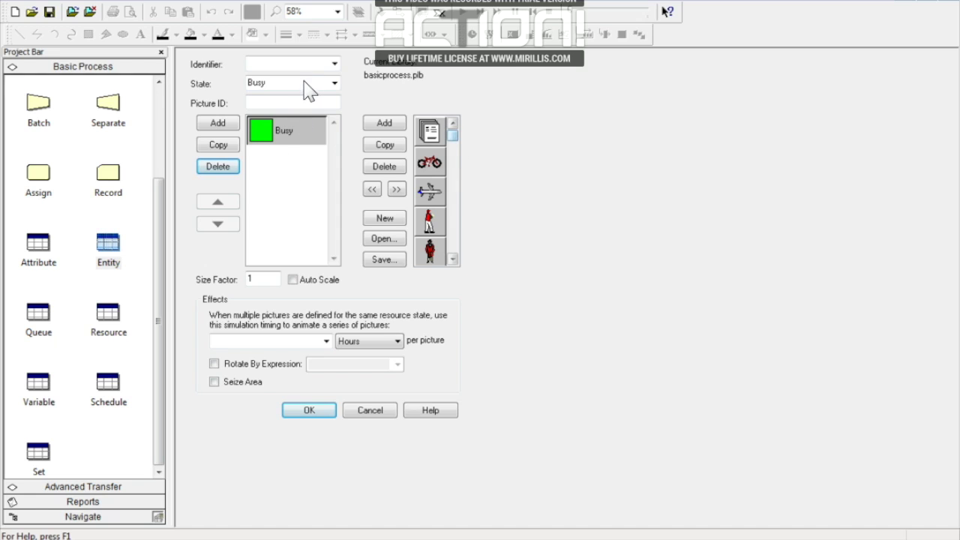
pyautogui.moveTo(454, 137); pyautogui.dragTo(453, 174)
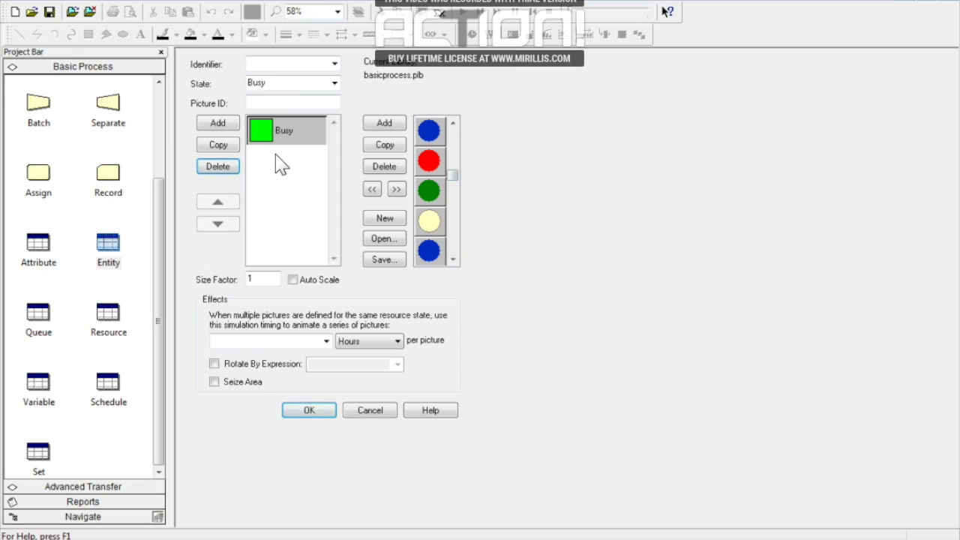
pyautogui.click(432, 160)
pyautogui.doubleClick(427, 160)
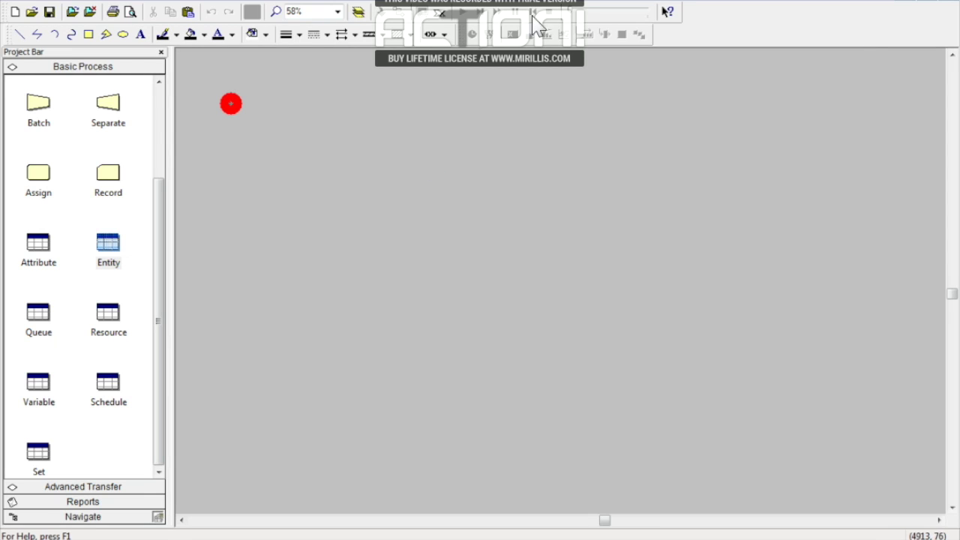
pyautogui.click(952, 9)
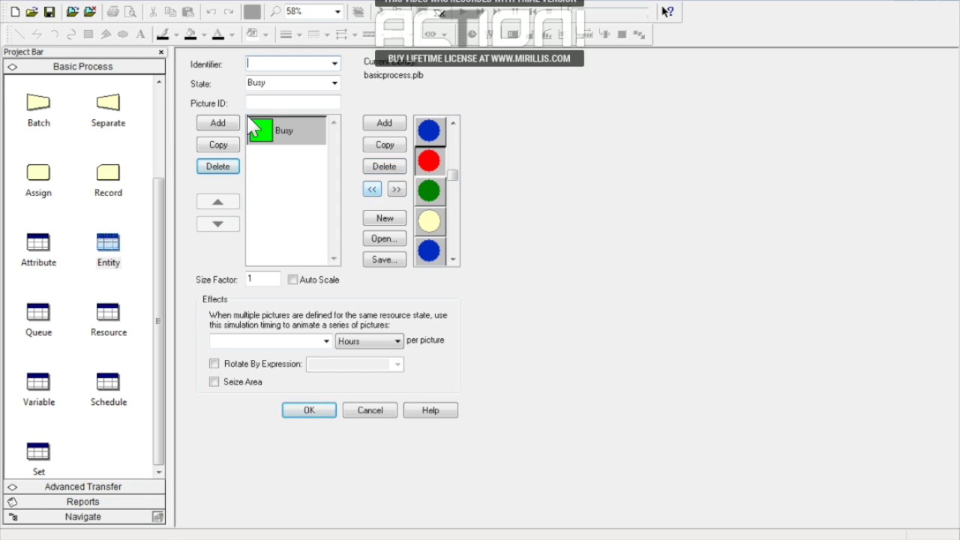
pyautogui.click(372, 189)
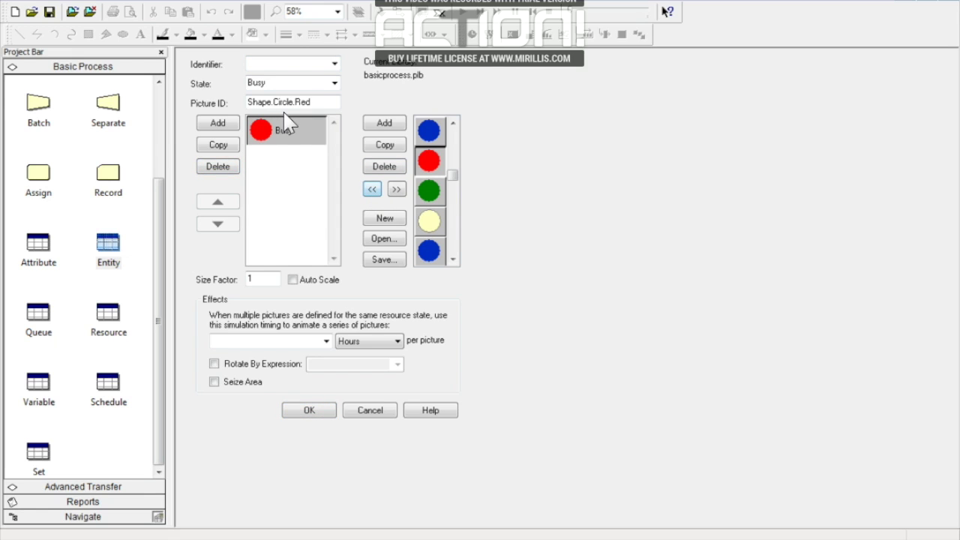
# Set the resource picture's identifier to table 1 and try to accept it, cancelling the picture library save.
pyautogui.click(335, 64)
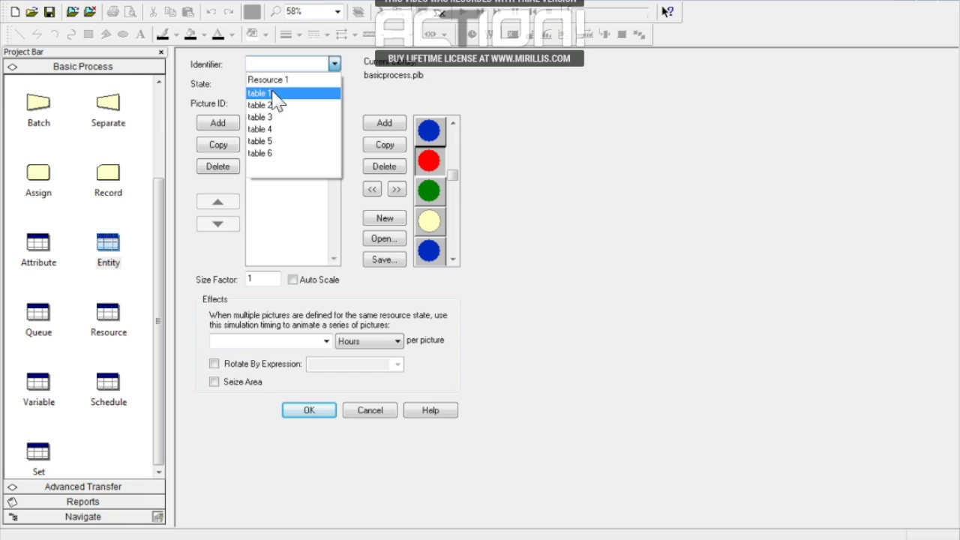
pyautogui.click(273, 93)
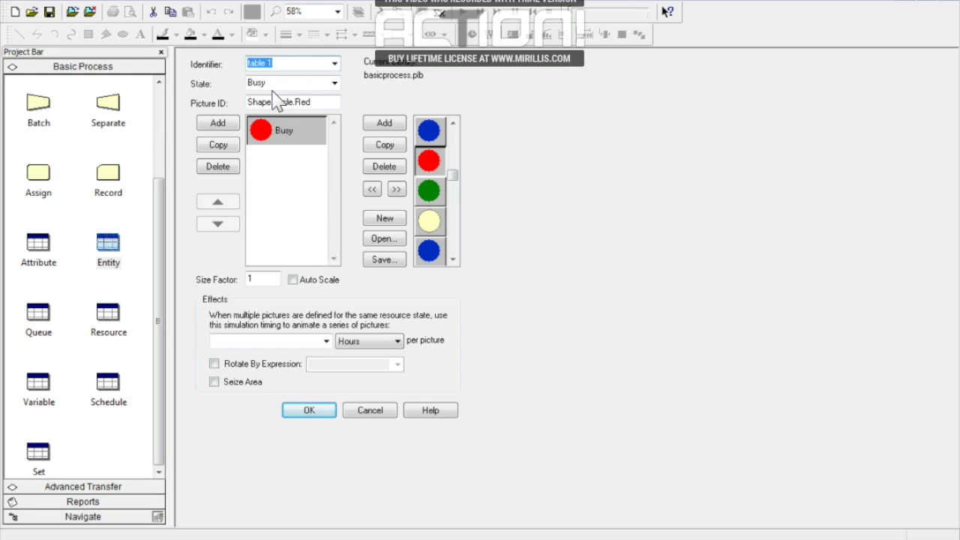
pyautogui.click(309, 410)
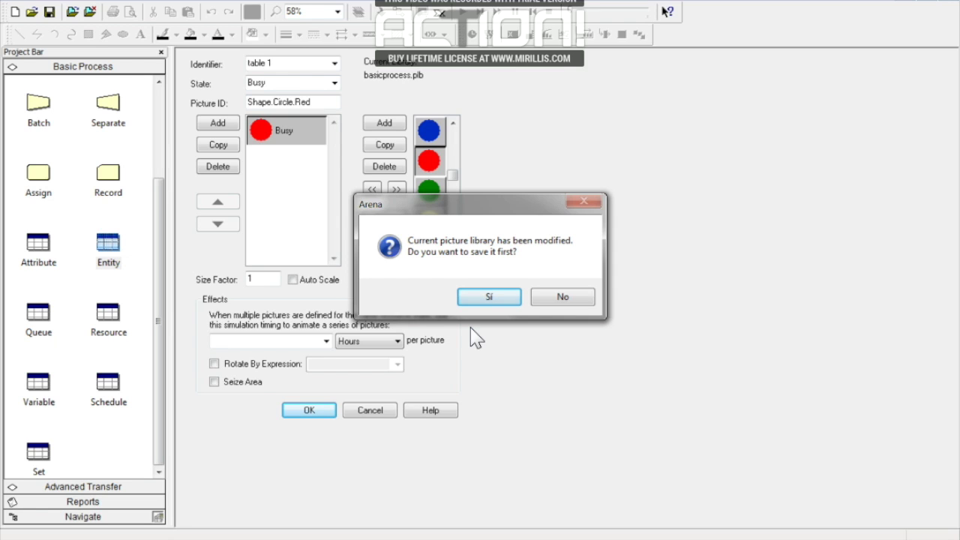
pyautogui.click(489, 297)
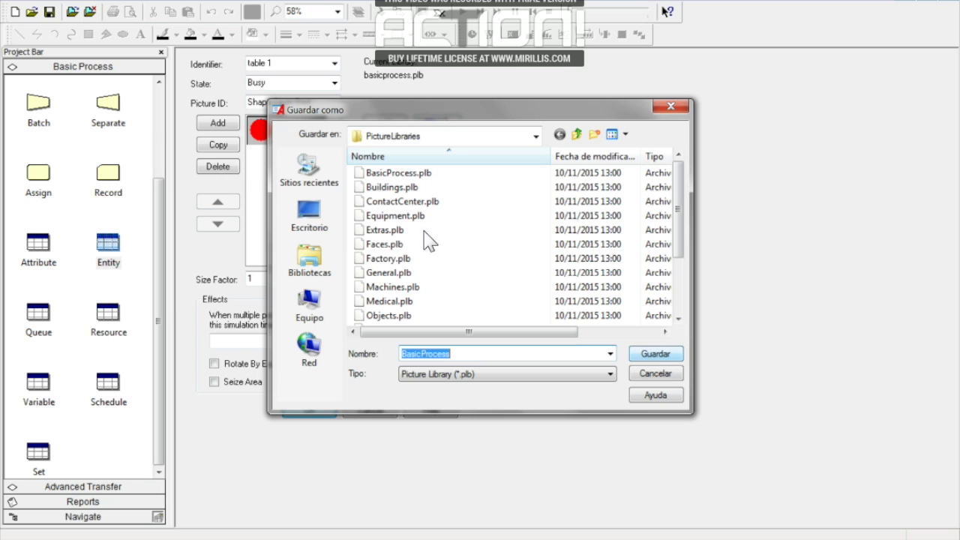
pyautogui.click(642, 375)
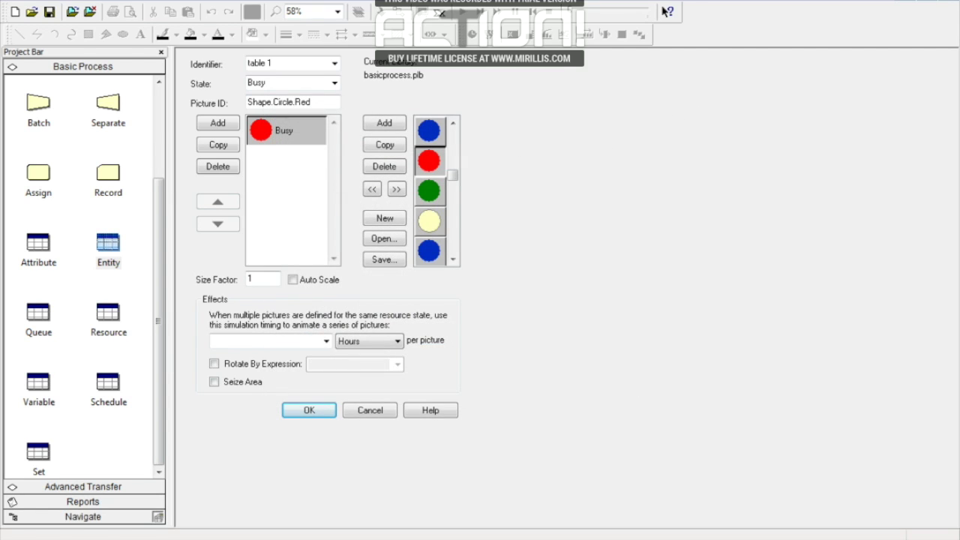
# Close the other open model, Model1, without saving its changes.
pyautogui.click(911, 9)
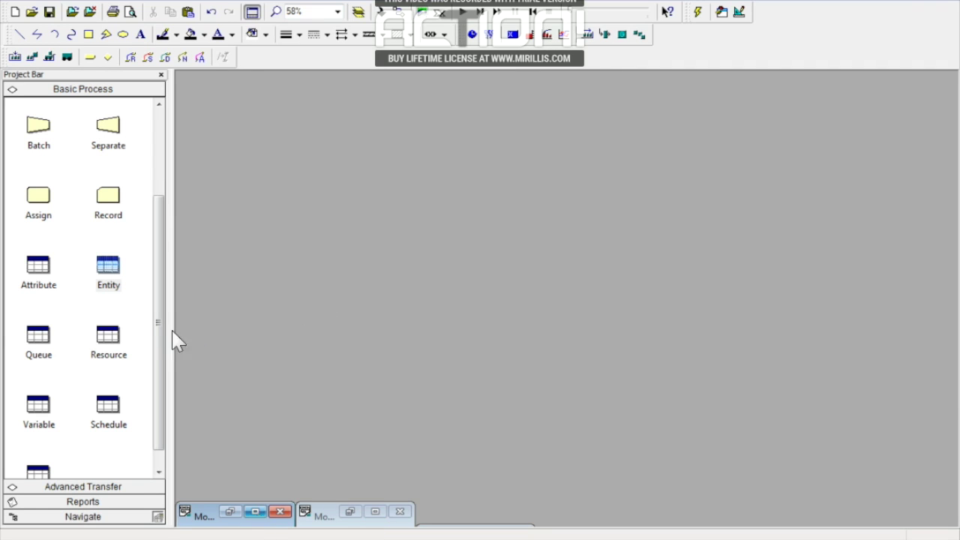
pyautogui.click(255, 512)
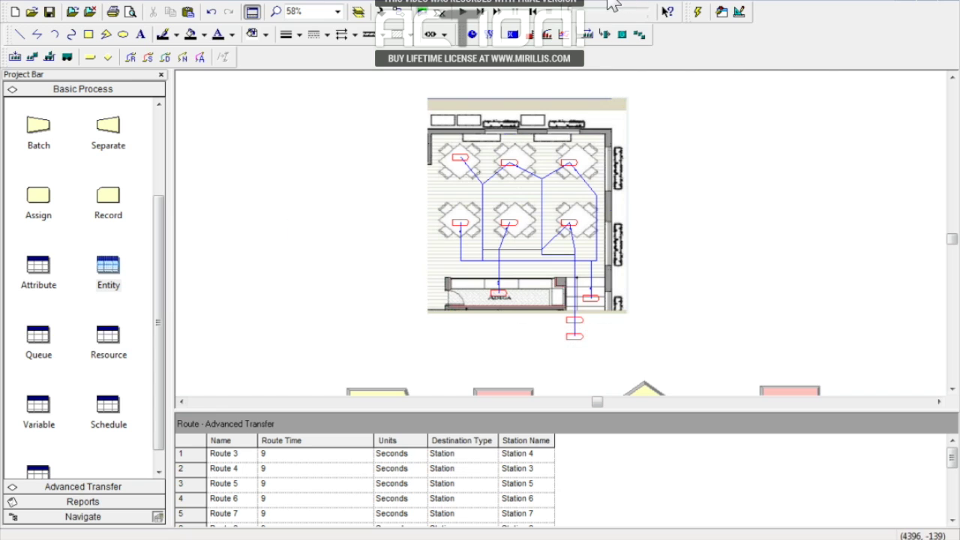
pyautogui.click(906, 9)
pyautogui.click(375, 512)
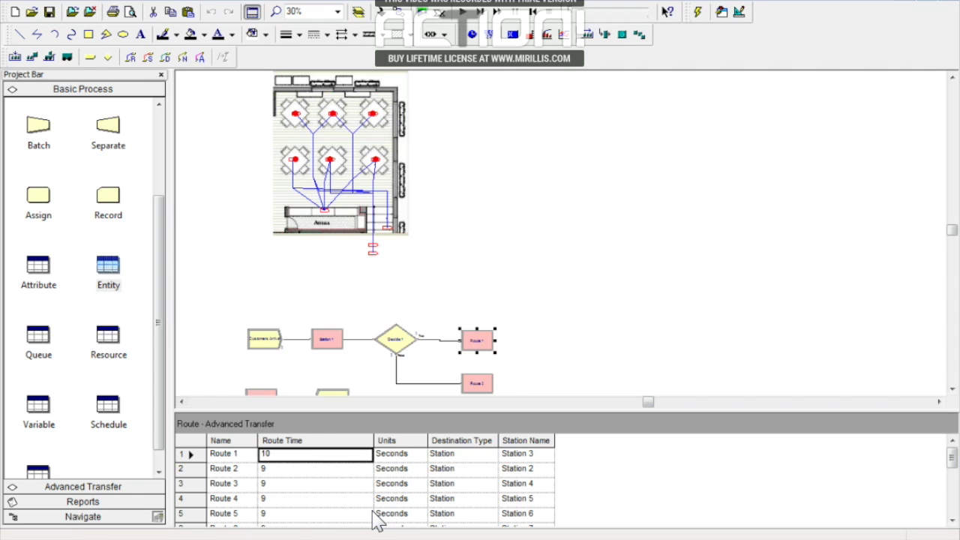
pyautogui.click(946, 9)
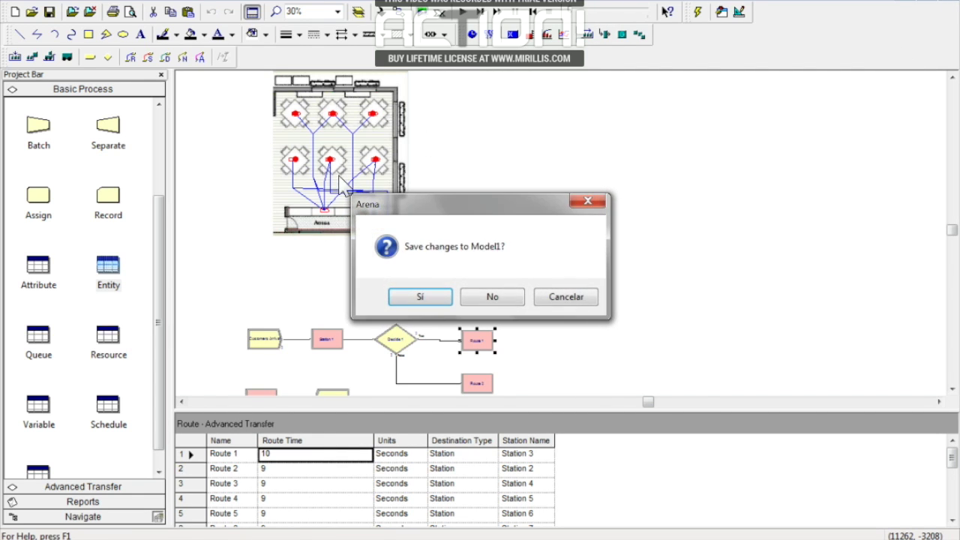
pyautogui.click(480, 300)
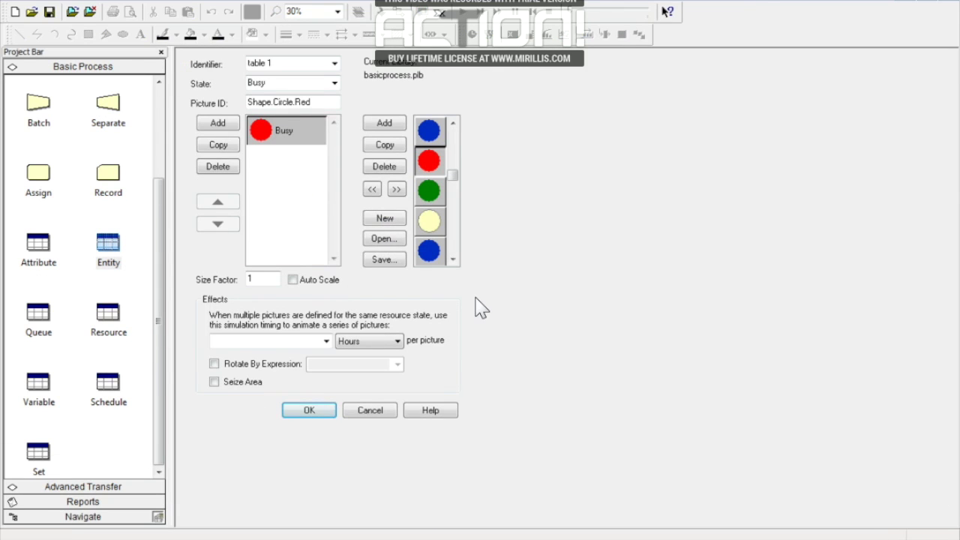
# Accept the table 1 resource picture, saving the modified picture library as basicprocess1 instead of replacing BasicProcess.
pyautogui.click(302, 413)
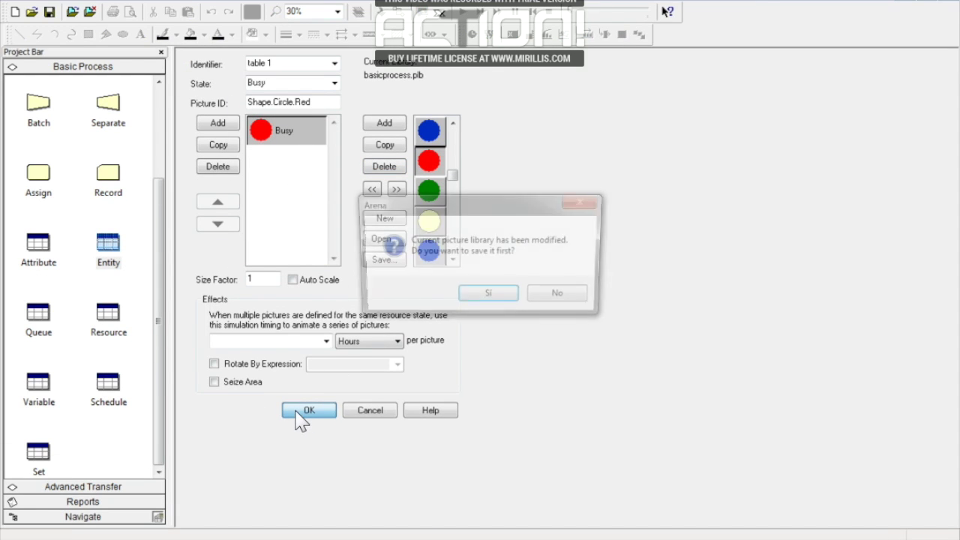
pyautogui.click(498, 298)
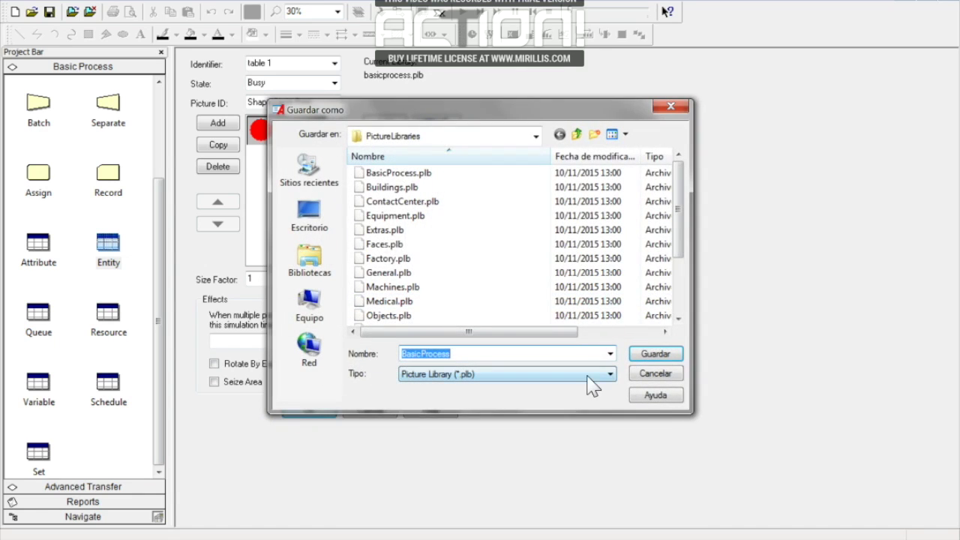
pyautogui.click(638, 358)
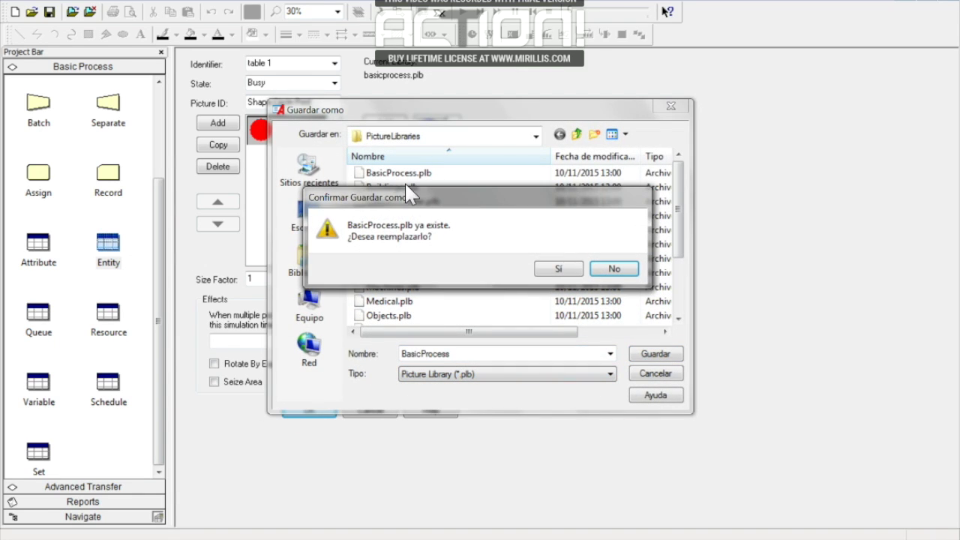
pyautogui.click(615, 268)
pyautogui.press('End')
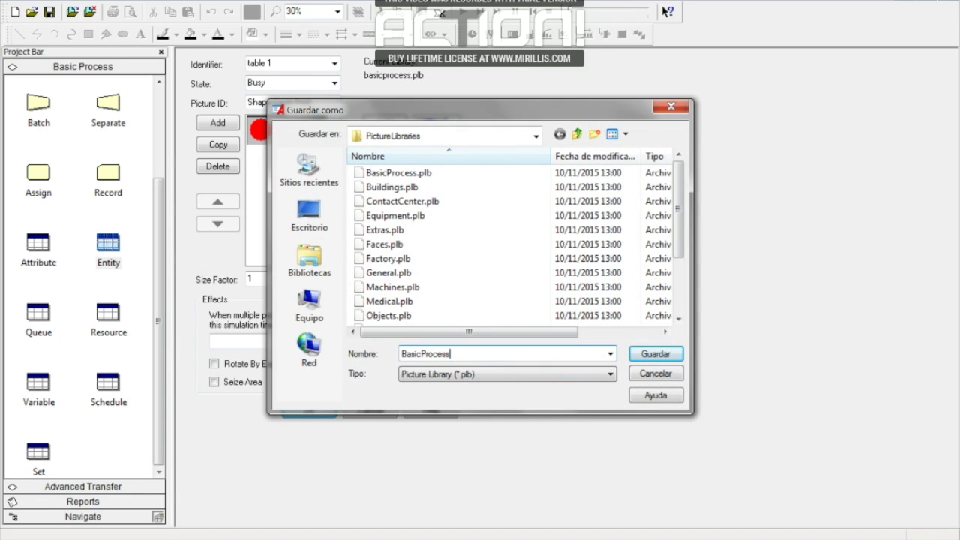
pyautogui.click(654, 355)
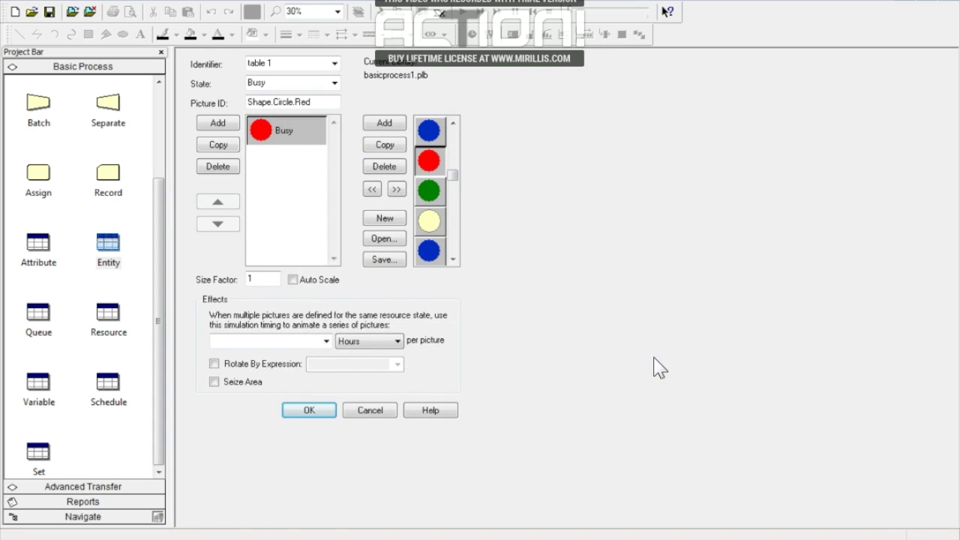
pyautogui.click(308, 414)
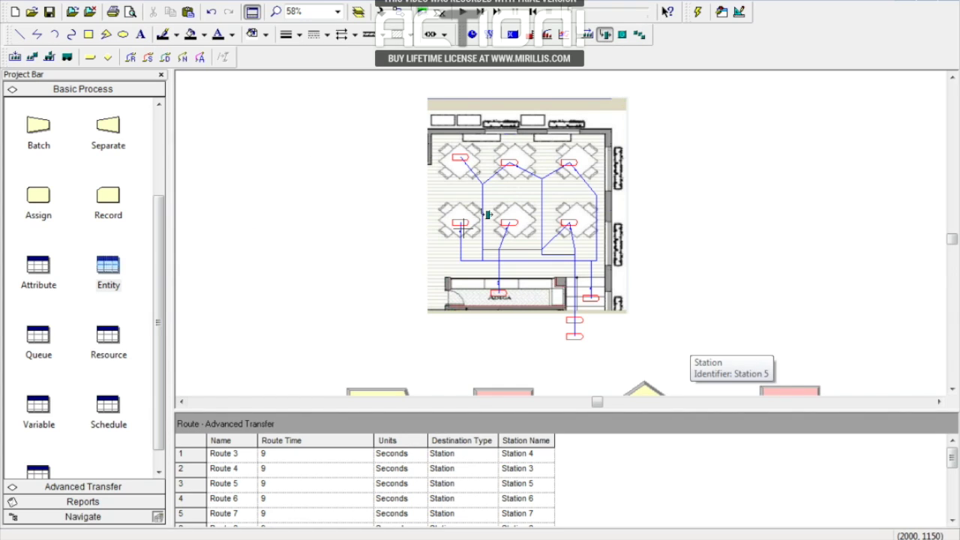
# Place the red resource picture on the lower-left table of the floor plan and paste copies onto the other five tables.
pyautogui.moveTo(488, 216); pyautogui.dragTo(461, 223)
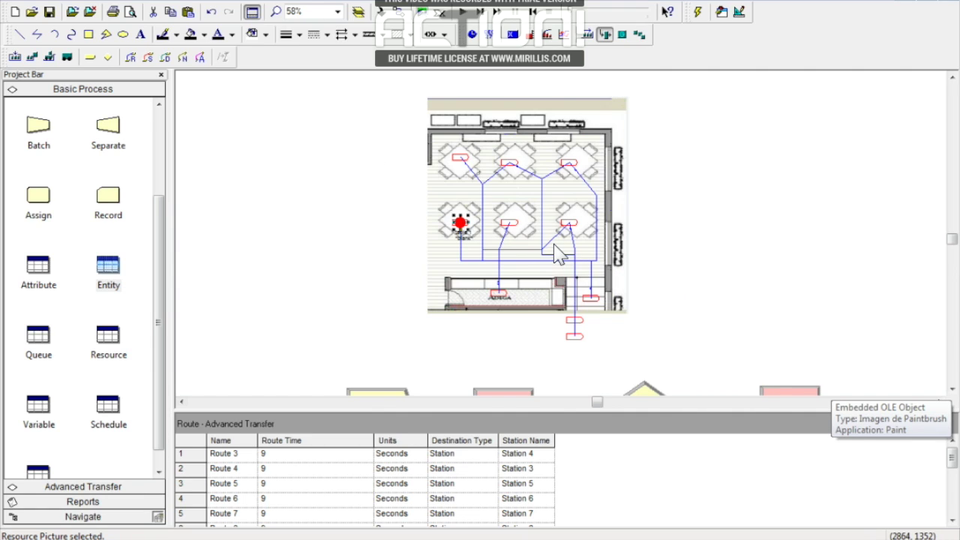
pyautogui.click(679, 223)
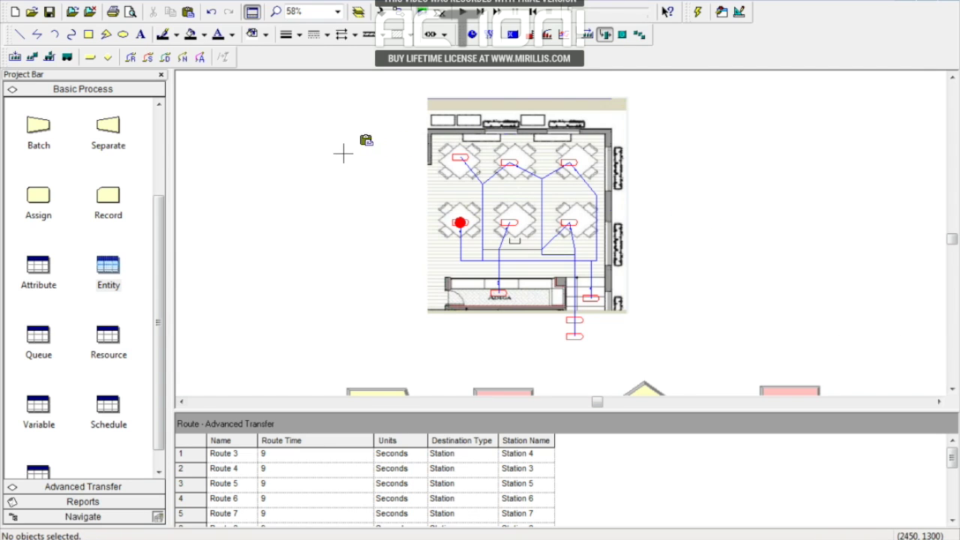
pyautogui.click(509, 223)
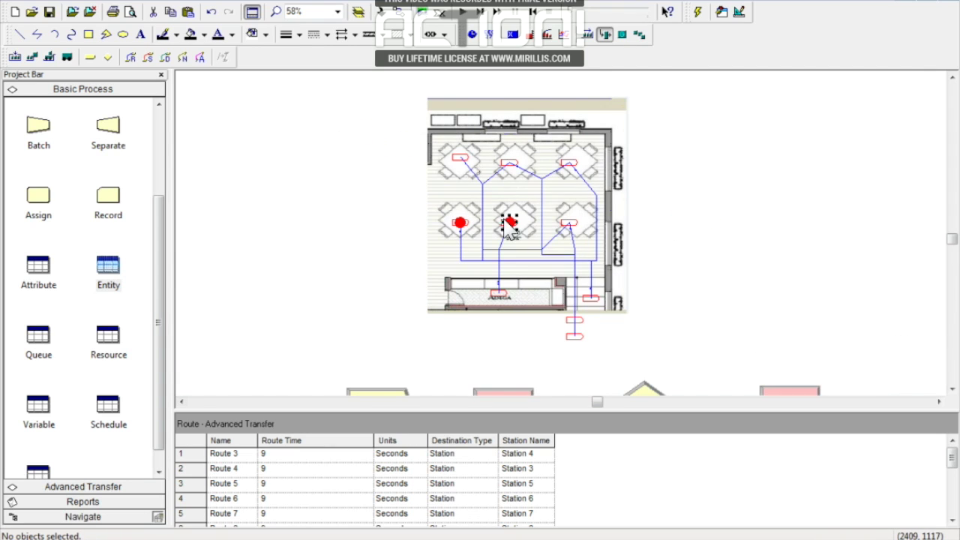
pyautogui.click(573, 222)
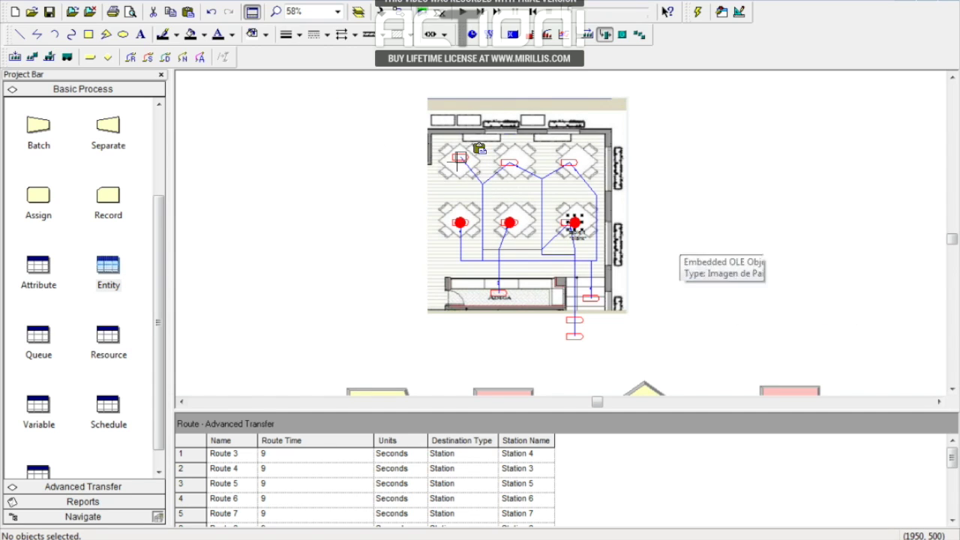
pyautogui.click(460, 160)
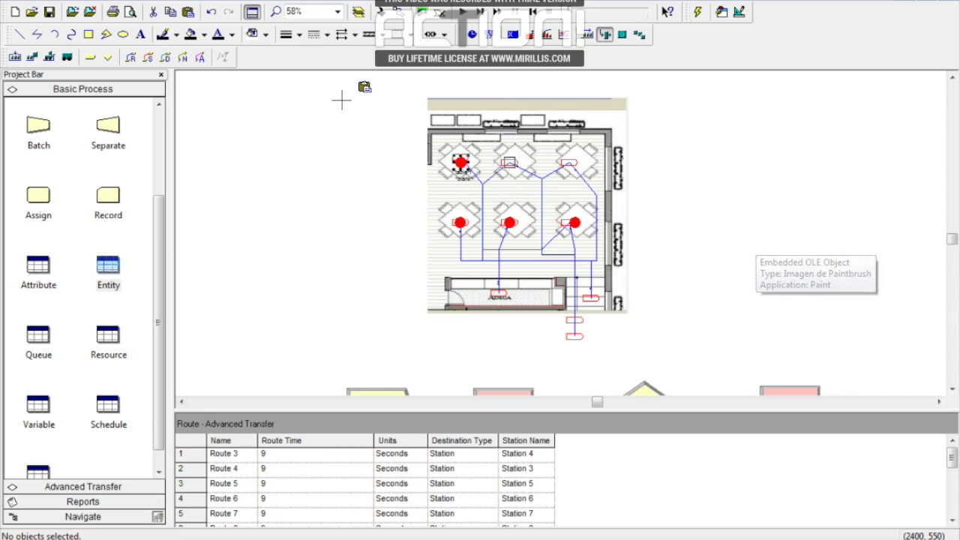
pyautogui.click(513, 160)
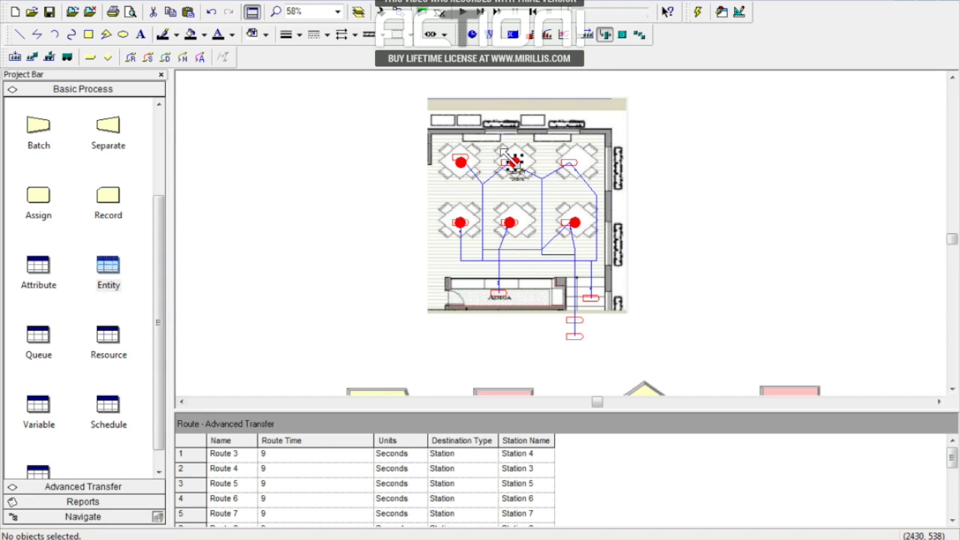
pyautogui.click(574, 161)
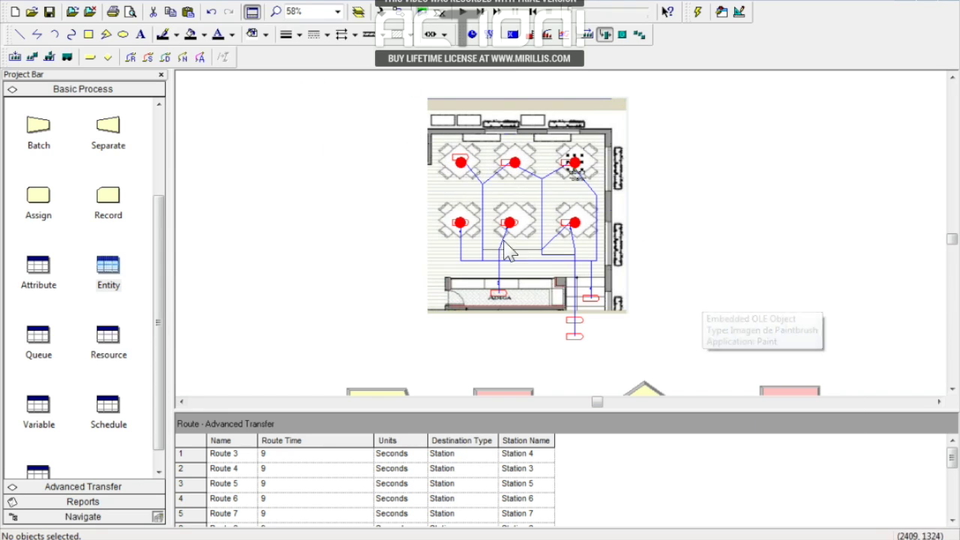
# Set the identifier of the upper-left table's resource picture to table 2.
pyautogui.doubleClick(460, 171)
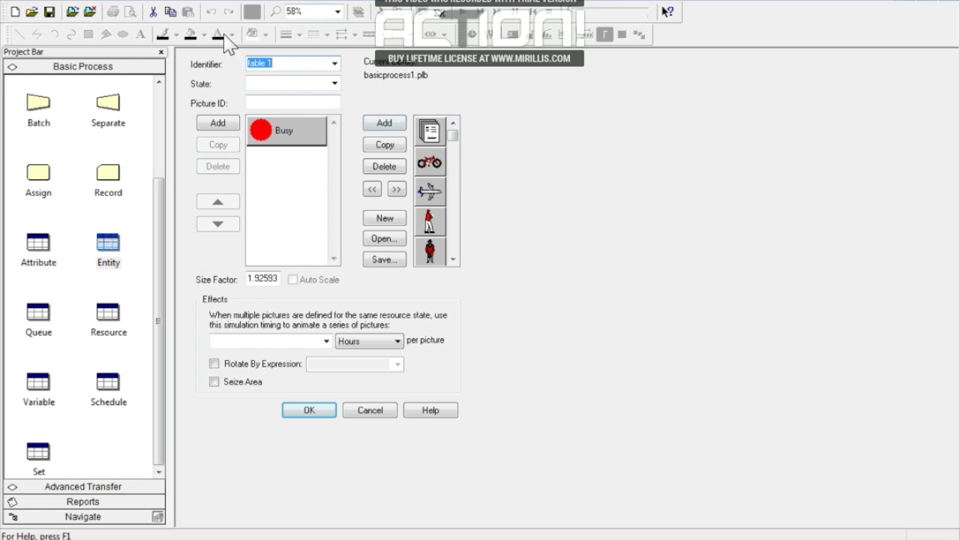
pyautogui.click(334, 64)
pyautogui.click(269, 102)
pyautogui.click(307, 411)
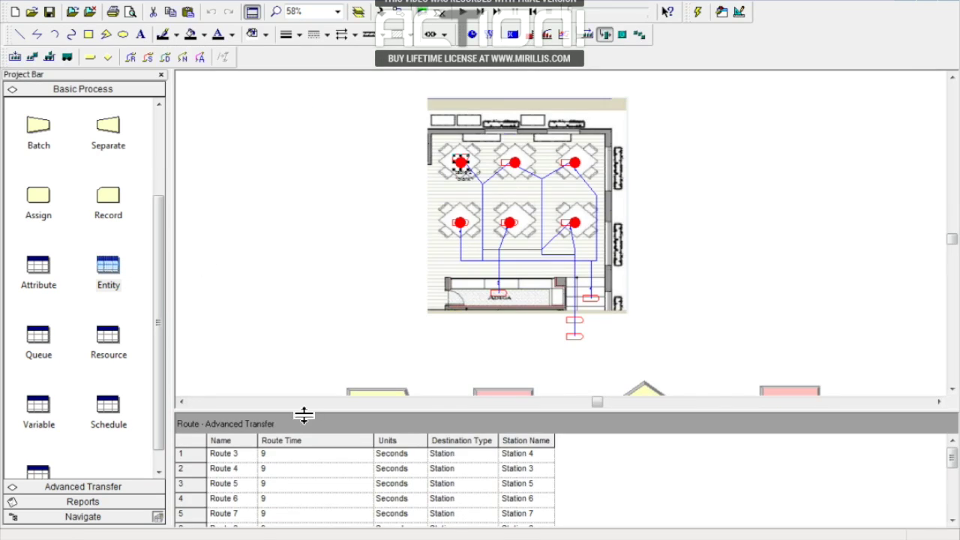
# Set the identifier of the lower-middle table's resource picture to table 3.
pyautogui.doubleClick(510, 225)
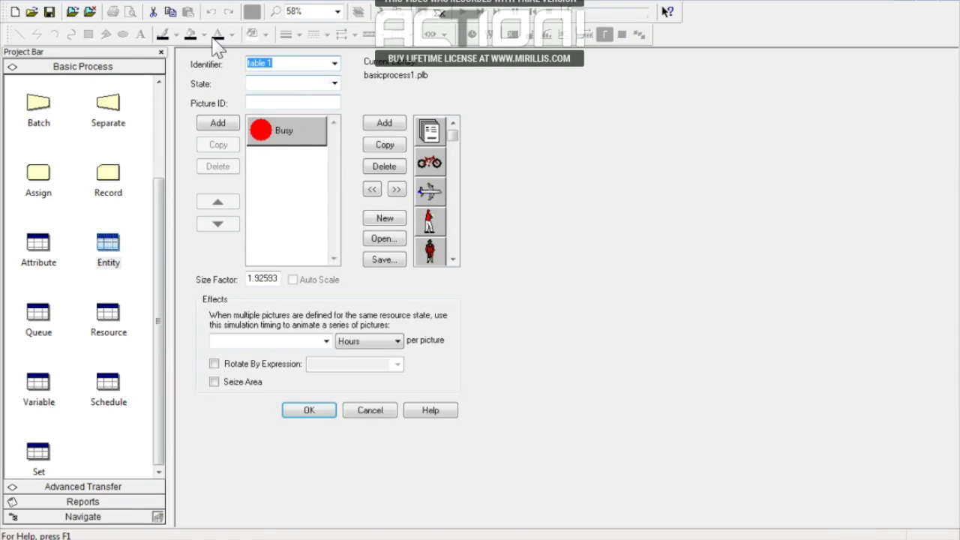
pyautogui.click(333, 64)
pyautogui.click(264, 116)
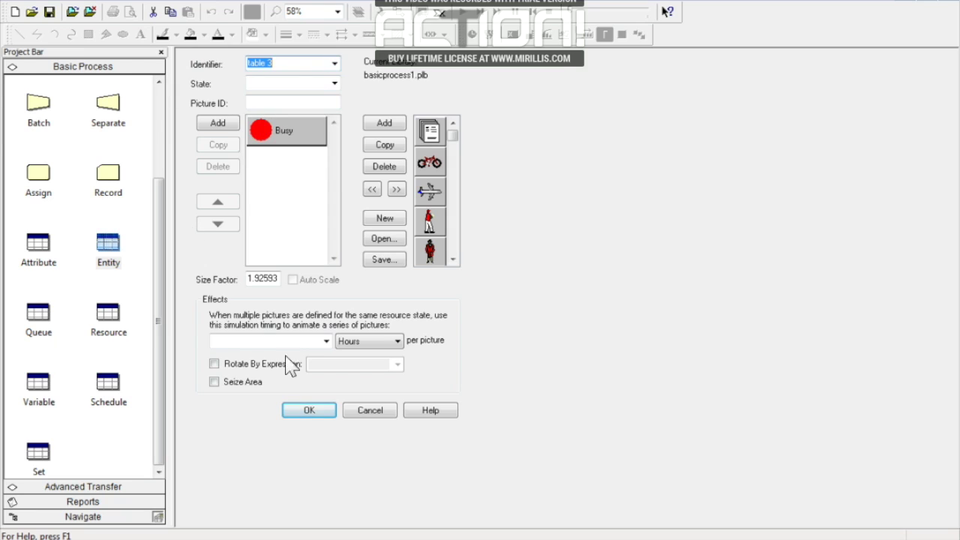
pyautogui.press('Return')
# Set the identifier of the upper-middle table's resource picture to table 4.
pyautogui.doubleClick(515, 162)
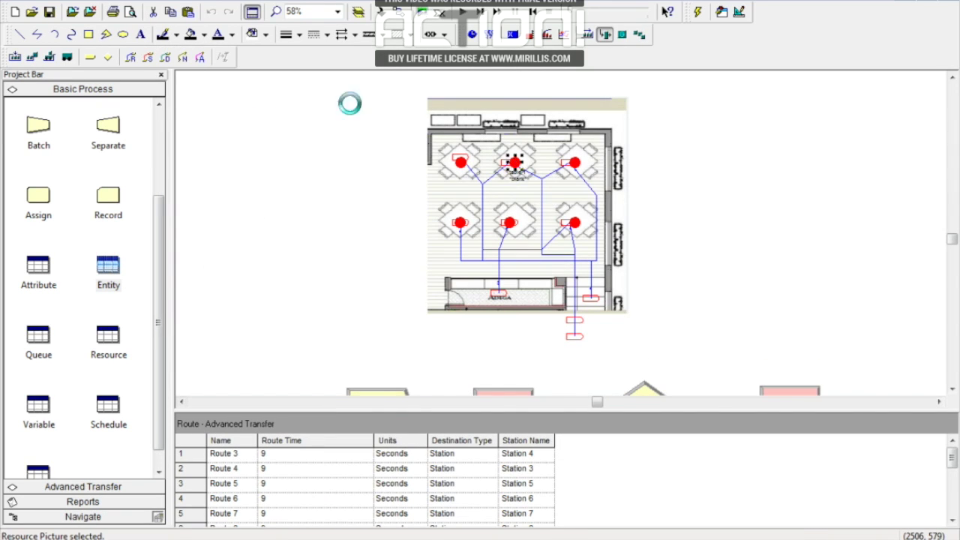
pyautogui.click(334, 65)
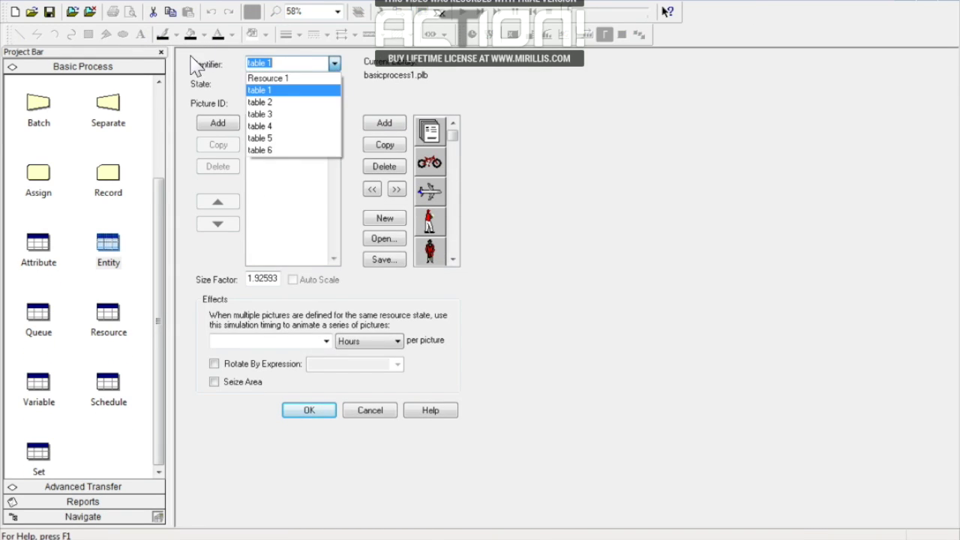
pyautogui.click(267, 126)
pyautogui.click(335, 85)
pyautogui.click(334, 84)
pyautogui.click(309, 410)
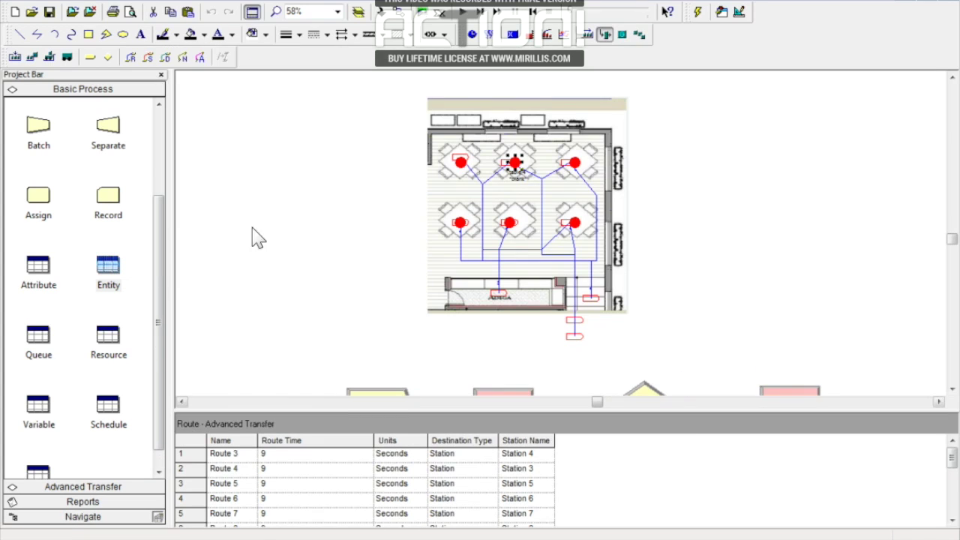
# Set the identifier of the lower-right table's resource picture to table 5.
pyautogui.click(577, 225)
pyautogui.doubleClick(581, 229)
pyautogui.click(334, 64)
pyautogui.click(267, 142)
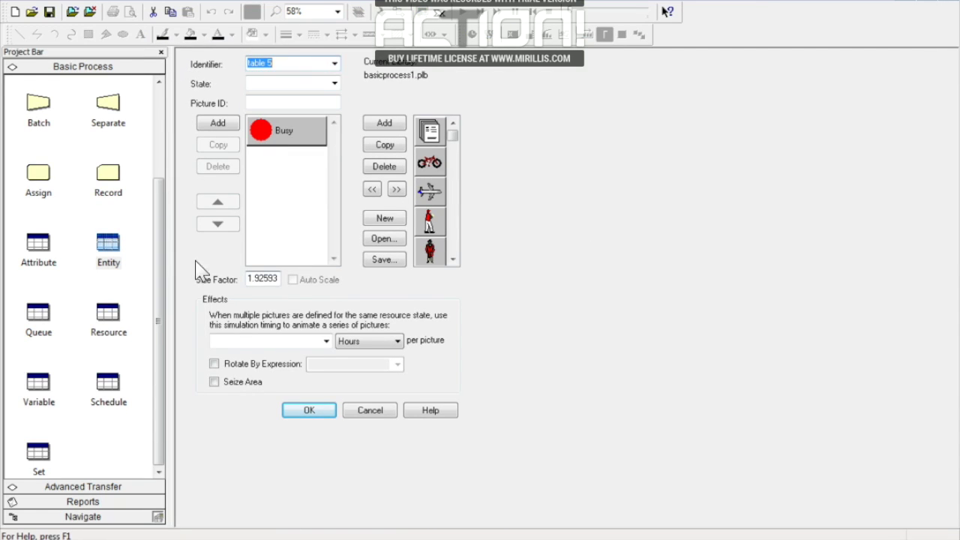
pyautogui.press('Return')
# Set the identifier of the upper-right table's resource picture to table 6 and deselect the picture.
pyautogui.doubleClick(575, 163)
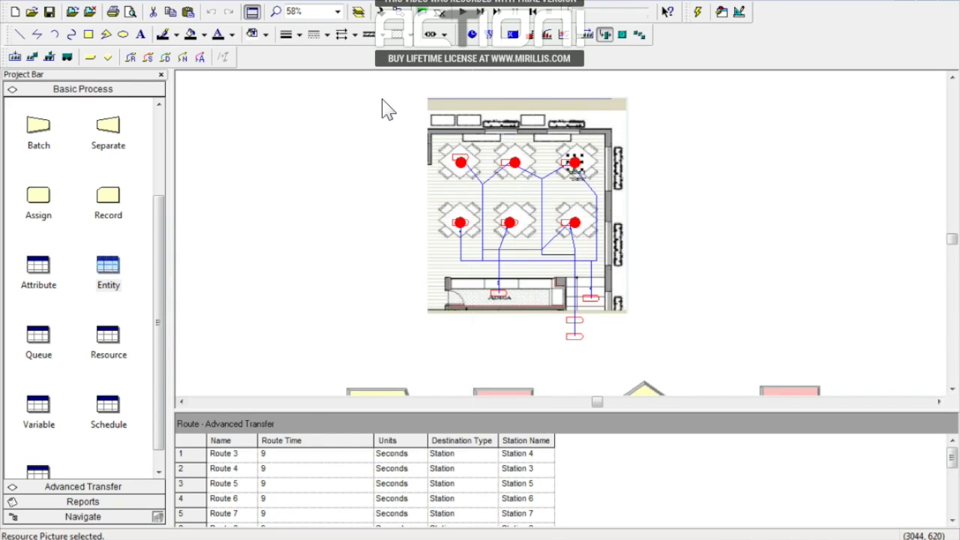
pyautogui.click(334, 64)
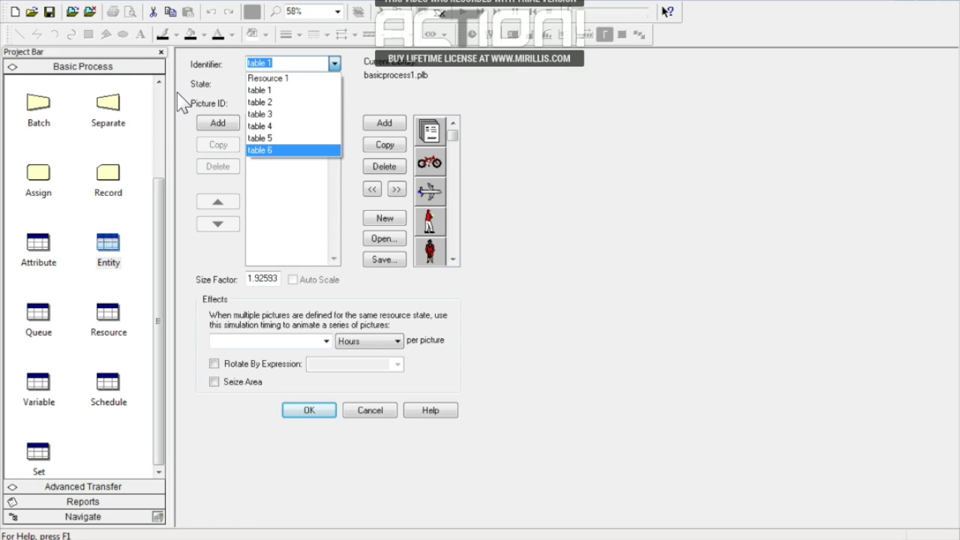
pyautogui.click(266, 153)
pyautogui.click(308, 411)
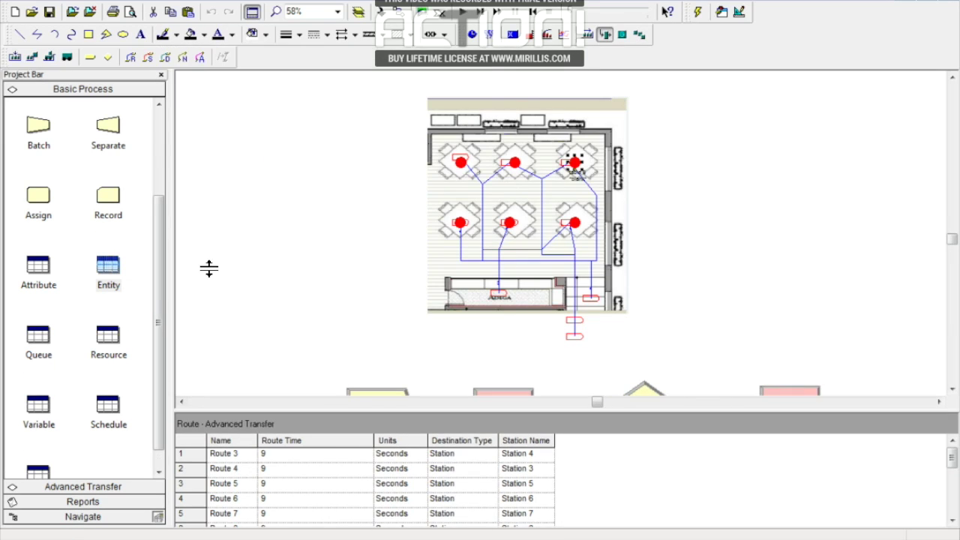
pyautogui.click(703, 182)
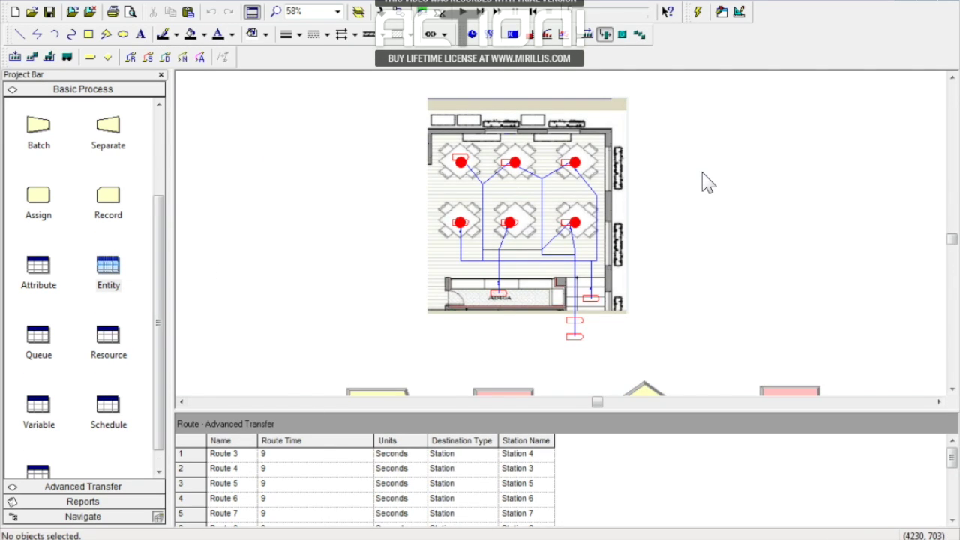
# Run the simulation to completion, raising the animation speed factor in stages to about 0.008.
pyautogui.click(461, 15)
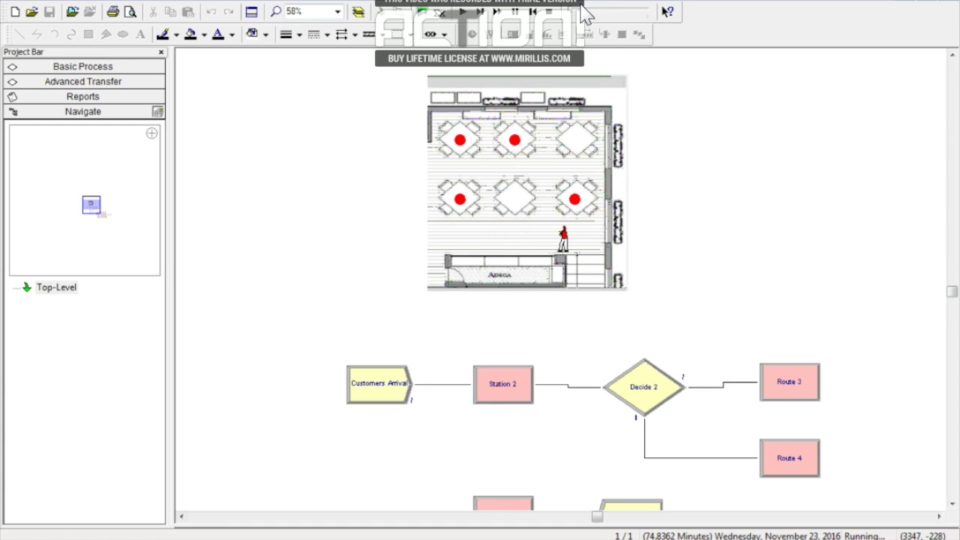
pyautogui.moveTo(569, 10); pyautogui.dragTo(573, 12)
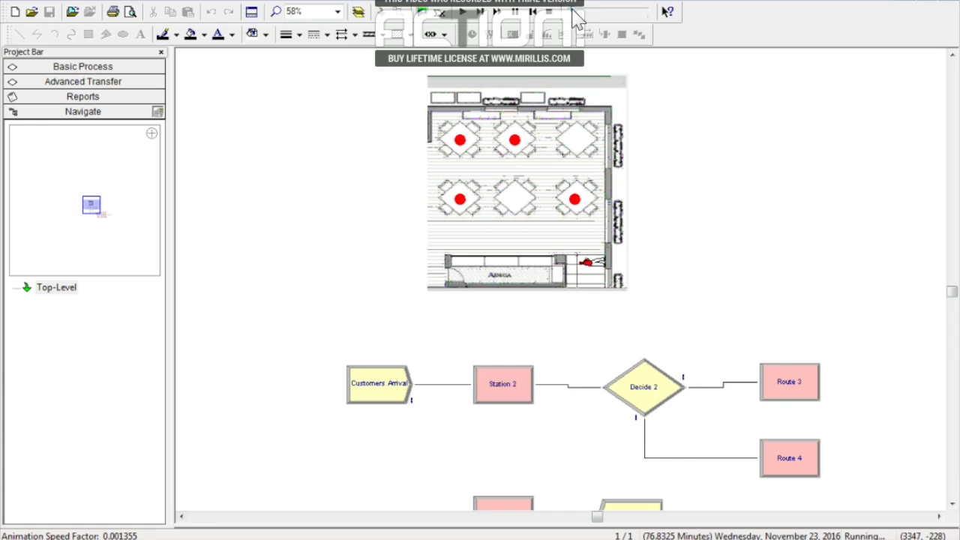
pyautogui.click(577, 12)
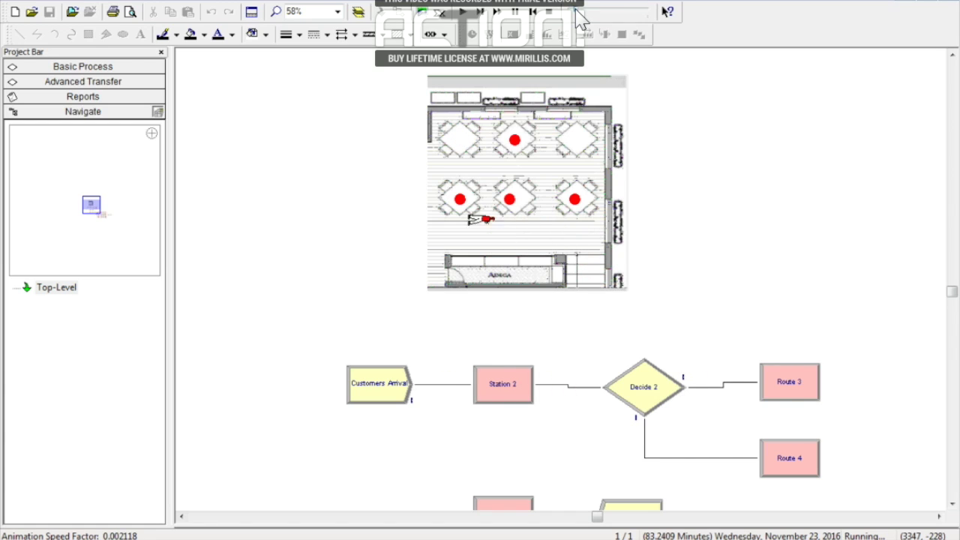
pyautogui.click(578, 12)
pyautogui.click(580, 12)
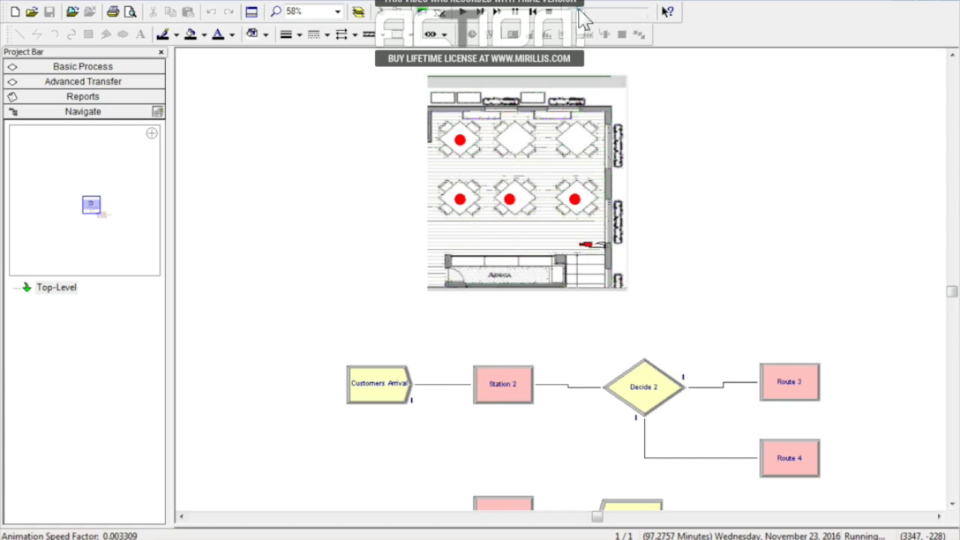
pyautogui.moveTo(579, 11); pyautogui.dragTo(584, 11)
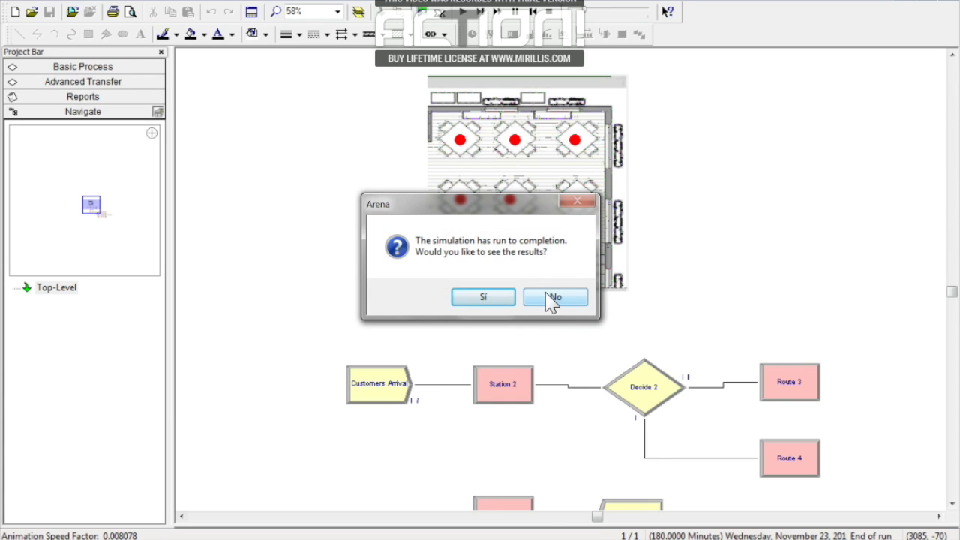
# Decline to view the simulation results and end the run to return to model editing.
pyautogui.click(555, 297)
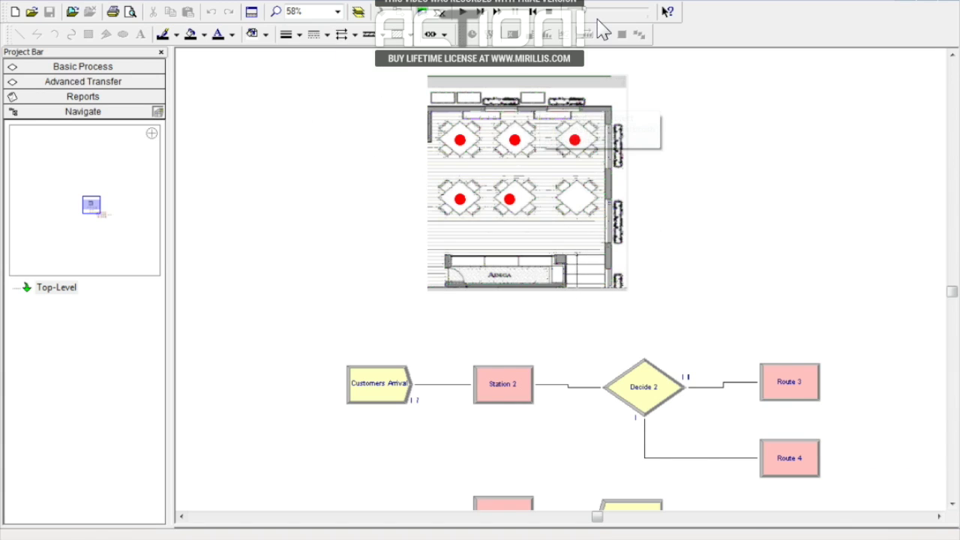
pyautogui.click(550, 12)
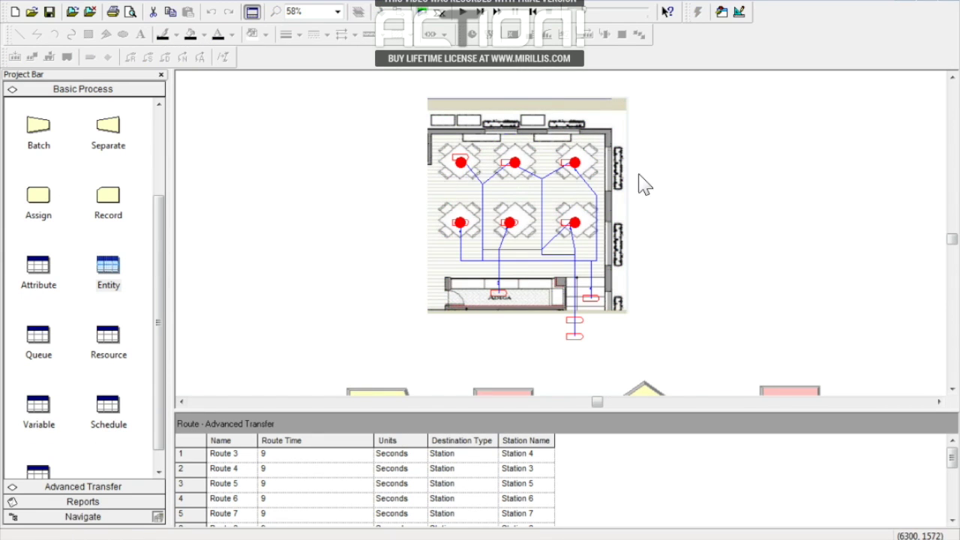
pyautogui.scroll(-3, 952, 244)
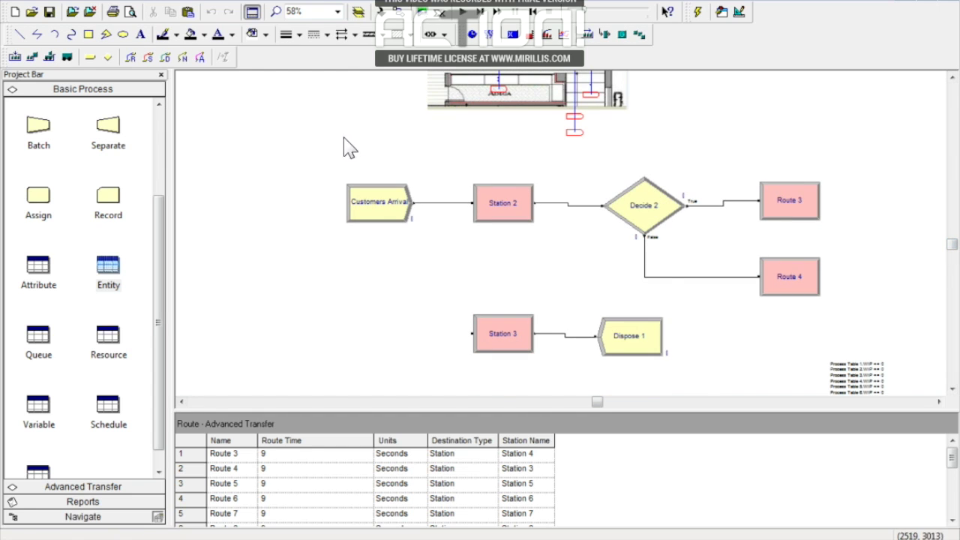
pyautogui.scroll(1, 638, 164)
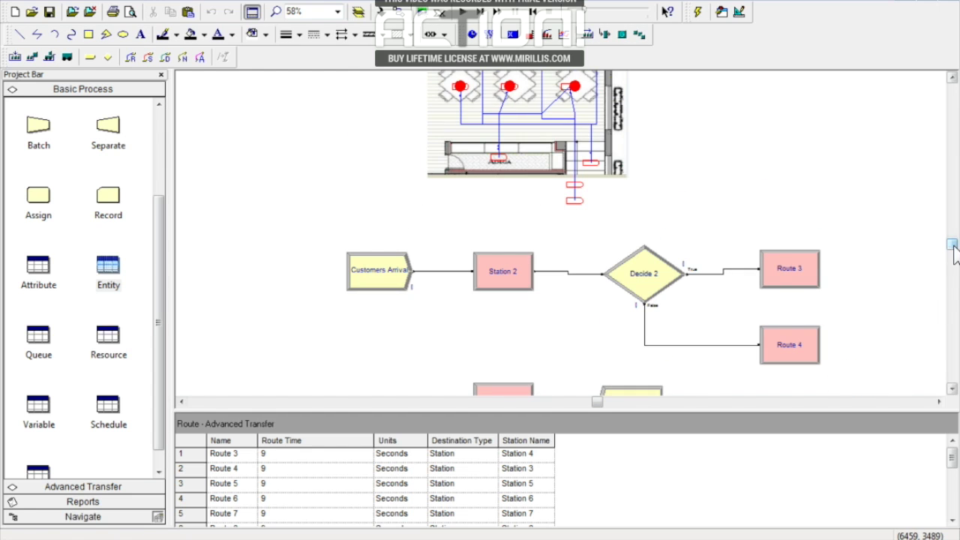
pyautogui.click(953, 78)
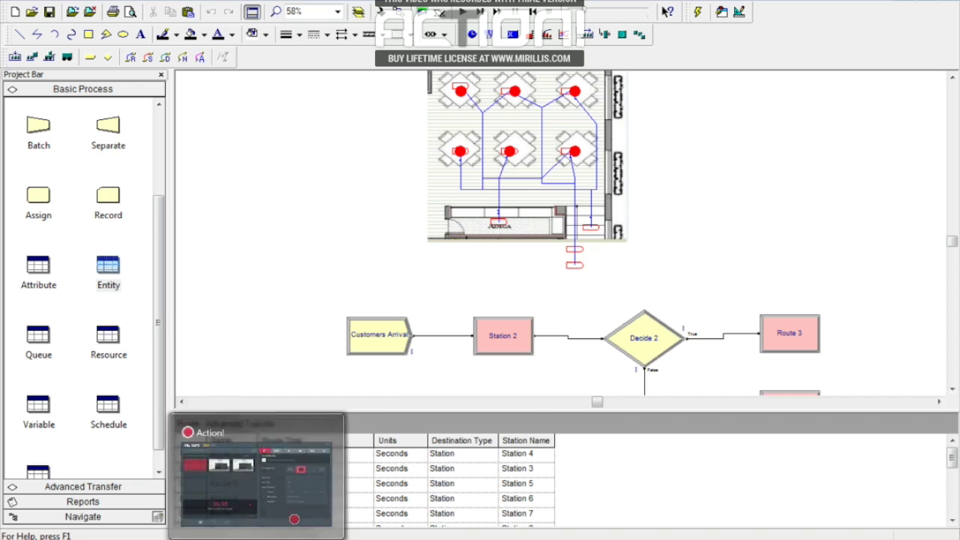
pyautogui.click(257, 538)
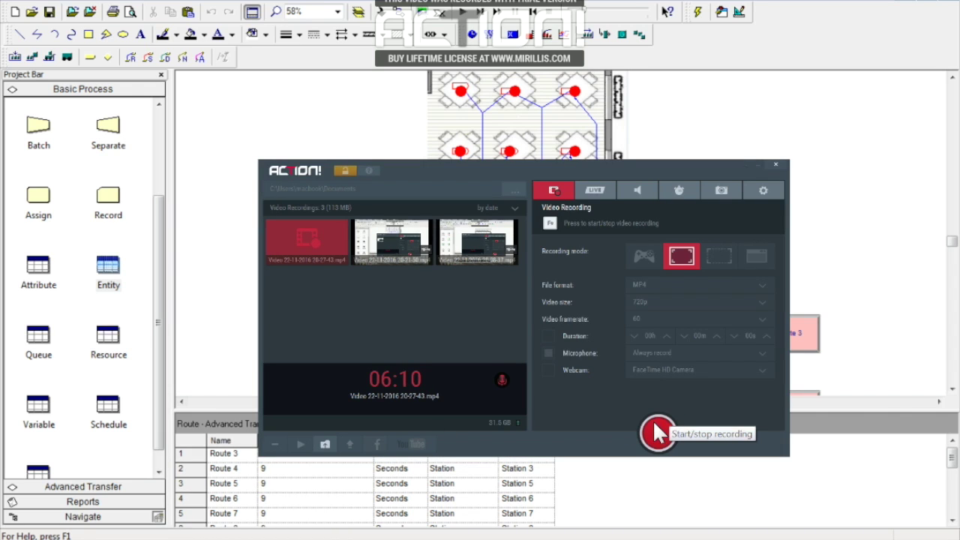